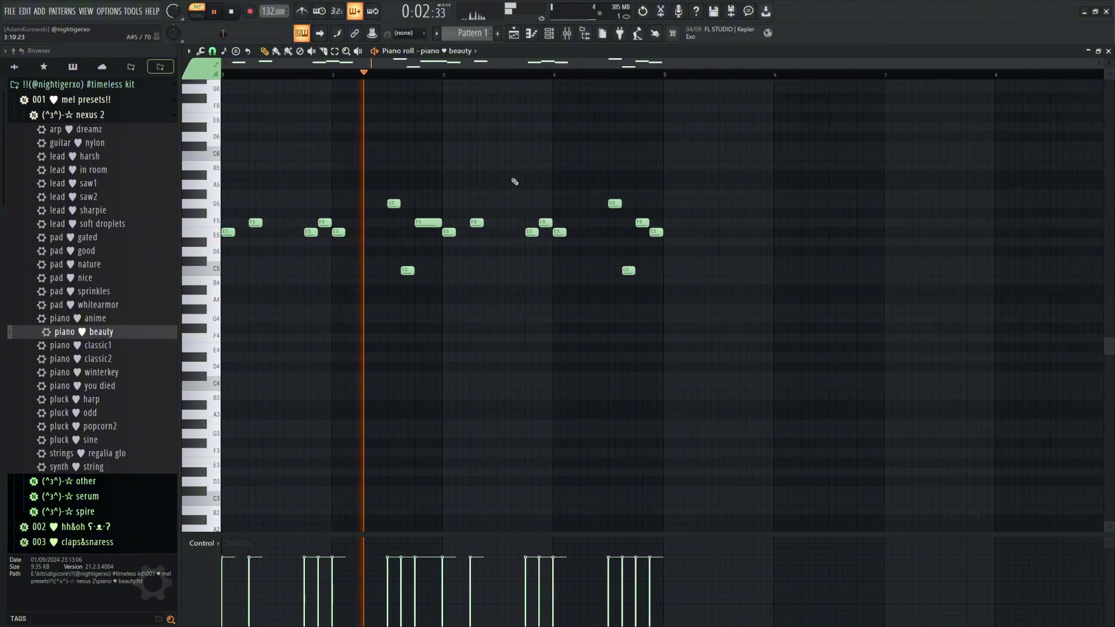
Replace the melody's last E5 by extending the final F5 through the end of bar 4, and transpose the whole melody up one octave
right_click(652, 231)
drag(646, 225, 658, 227)
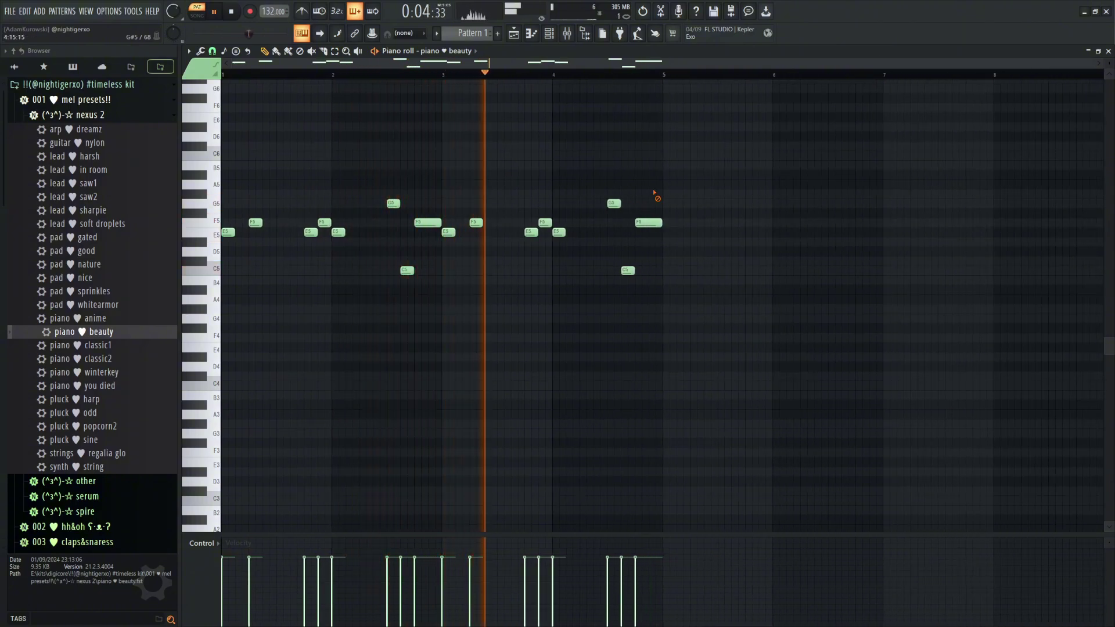
key(ctrl+Up)
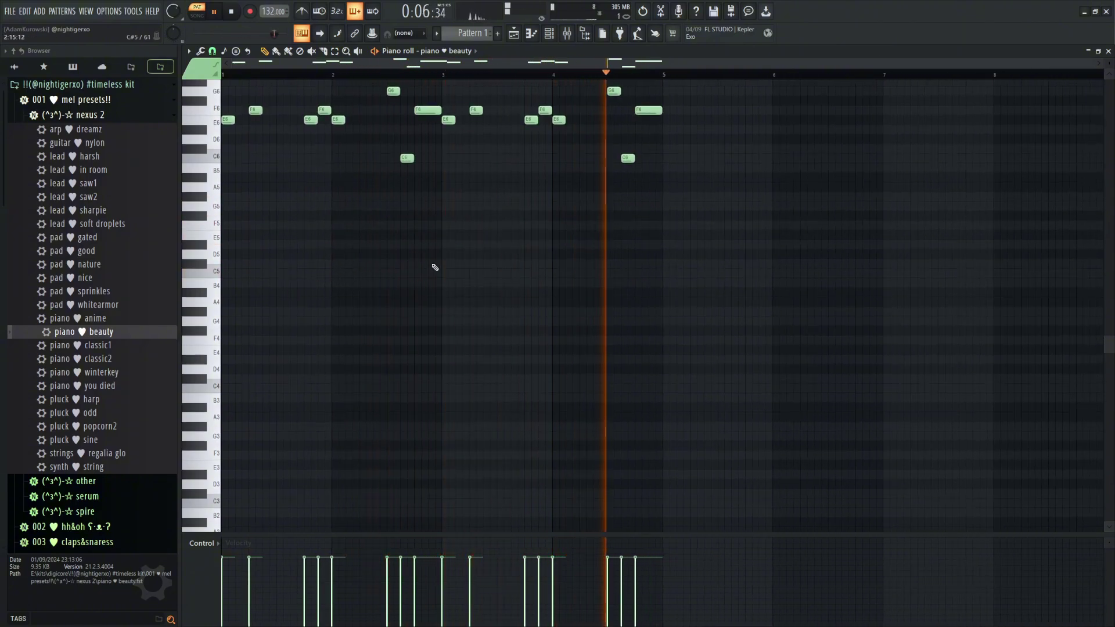
Draw a bass line below the melody with a five-beat A#4 from bar 1 and a C5 filling the rest of bar 2
scroll(406, 279, up, 1)
key(space)
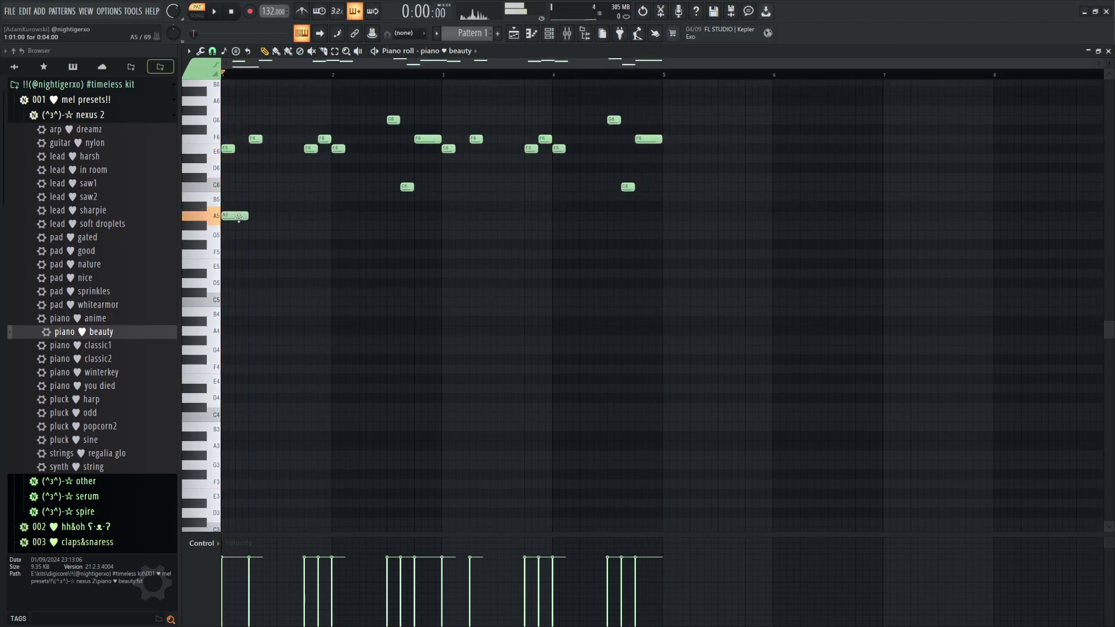
key(space)
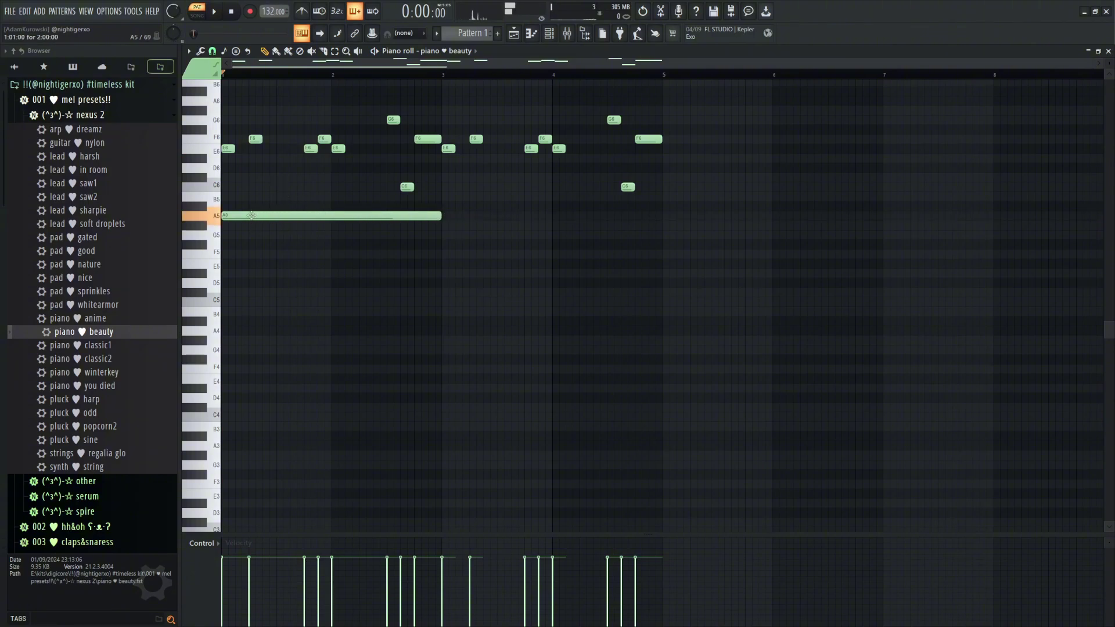
drag(251, 215, 253, 286)
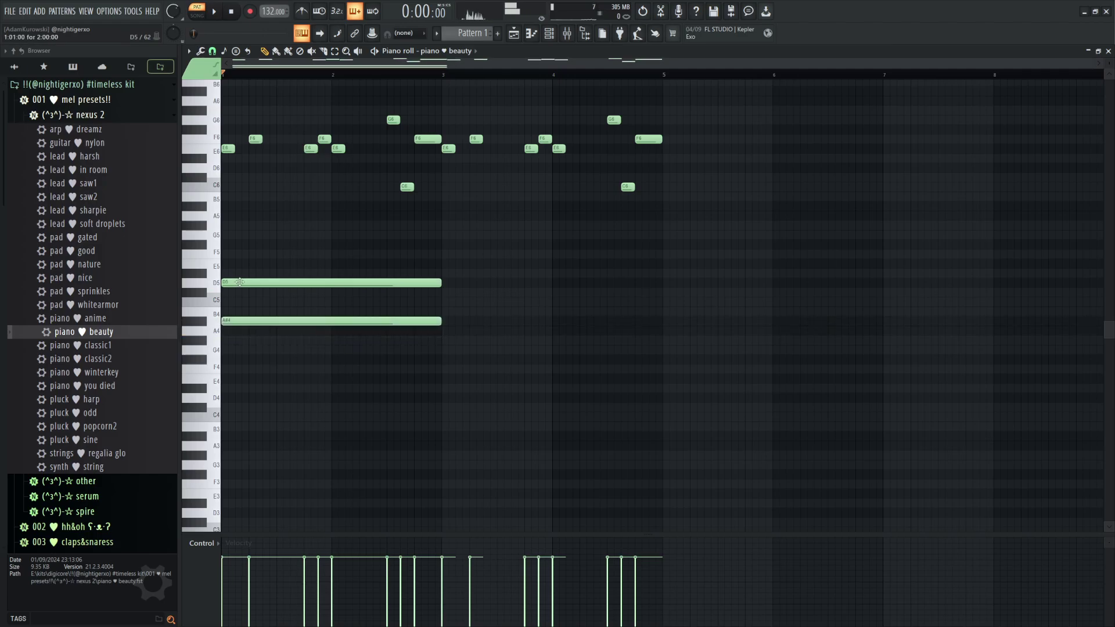
drag(426, 316, 360, 317)
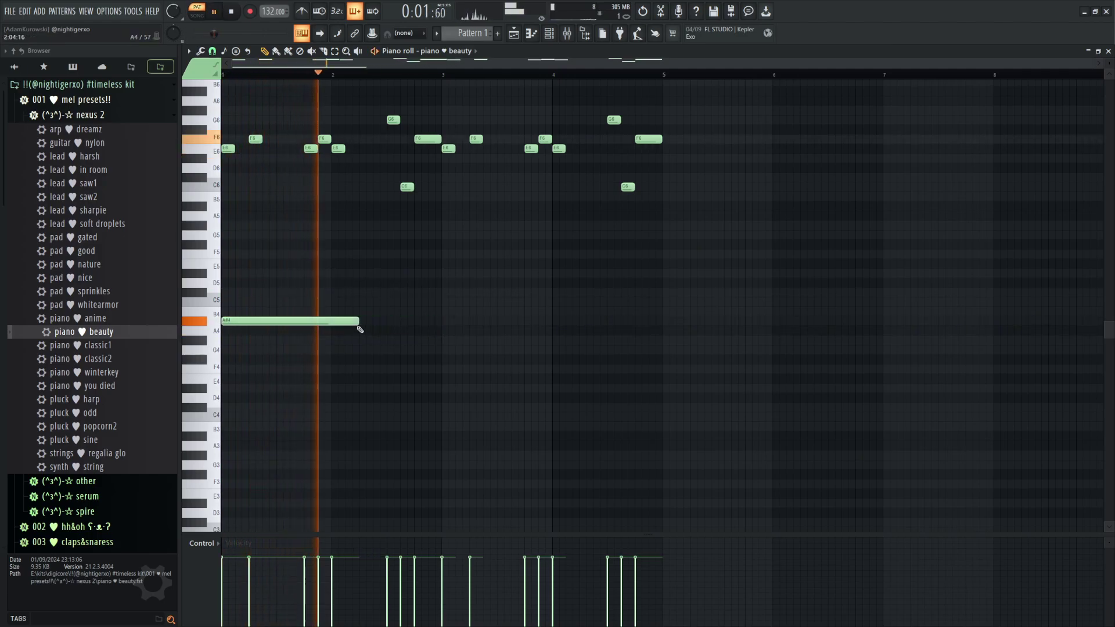
key(space)
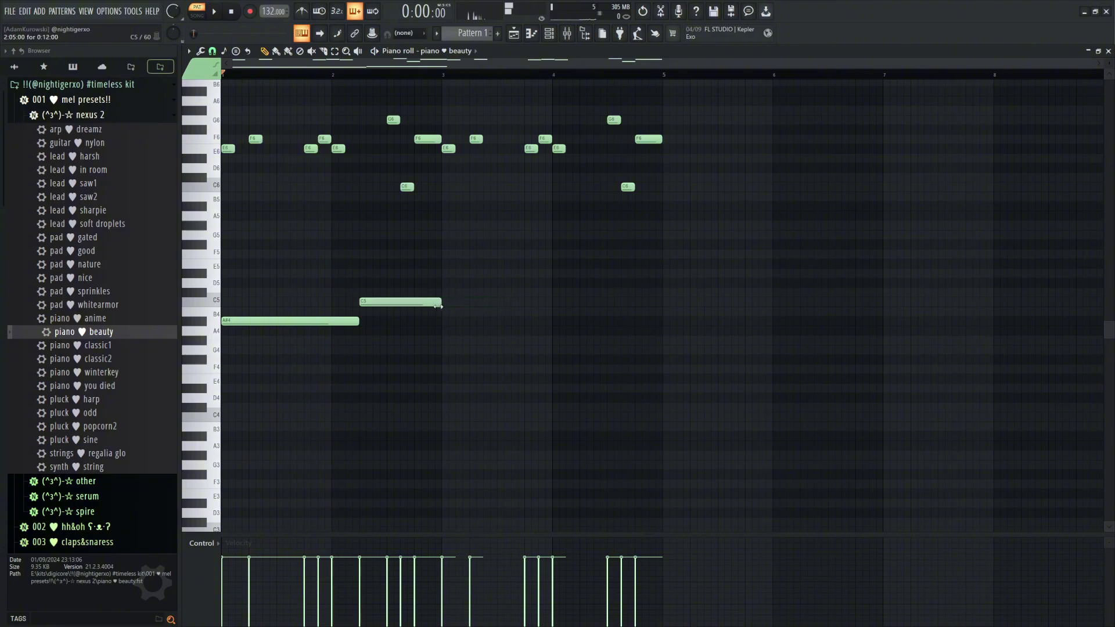
Repeat the two-note bass line in bars 3 and 4, moving its copied notes to D5 and F5
key(ctrl+z)
key(ctrl+z)
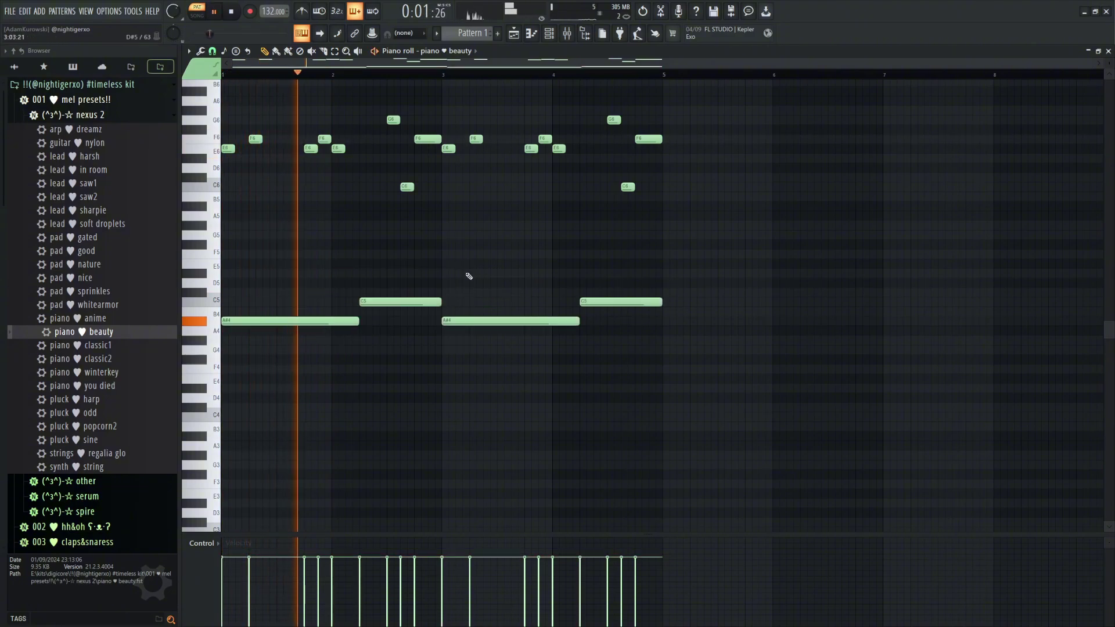
drag(475, 320, 475, 282)
drag(598, 300, 598, 247)
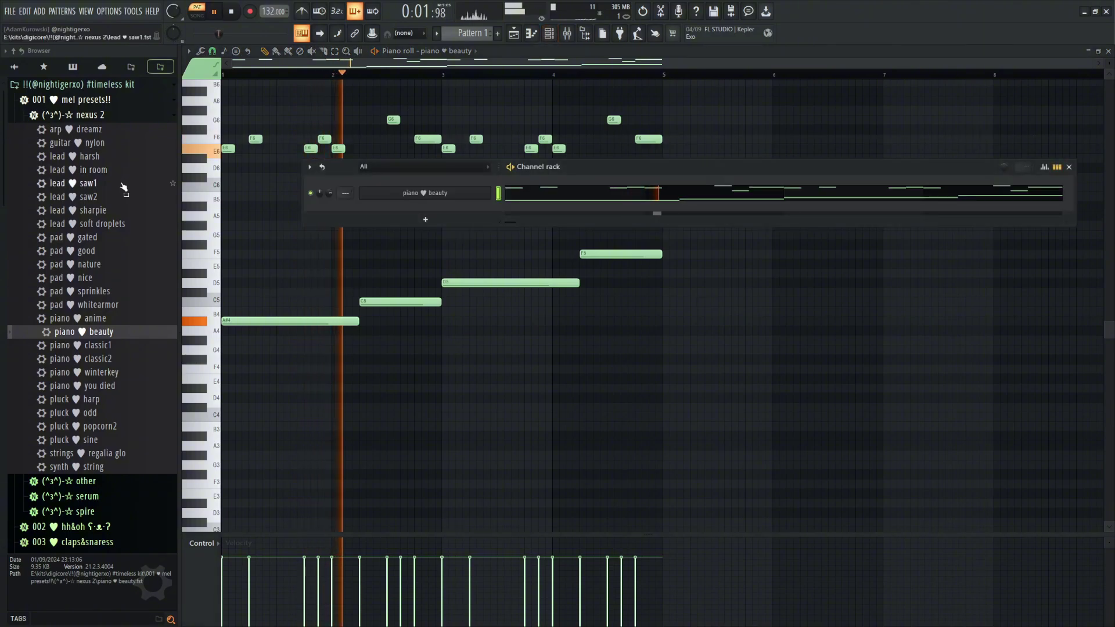
Transpose all melody and bass notes down four semitones and play the pattern
key(Down)
key(Down)
key(Down)
key(Down)
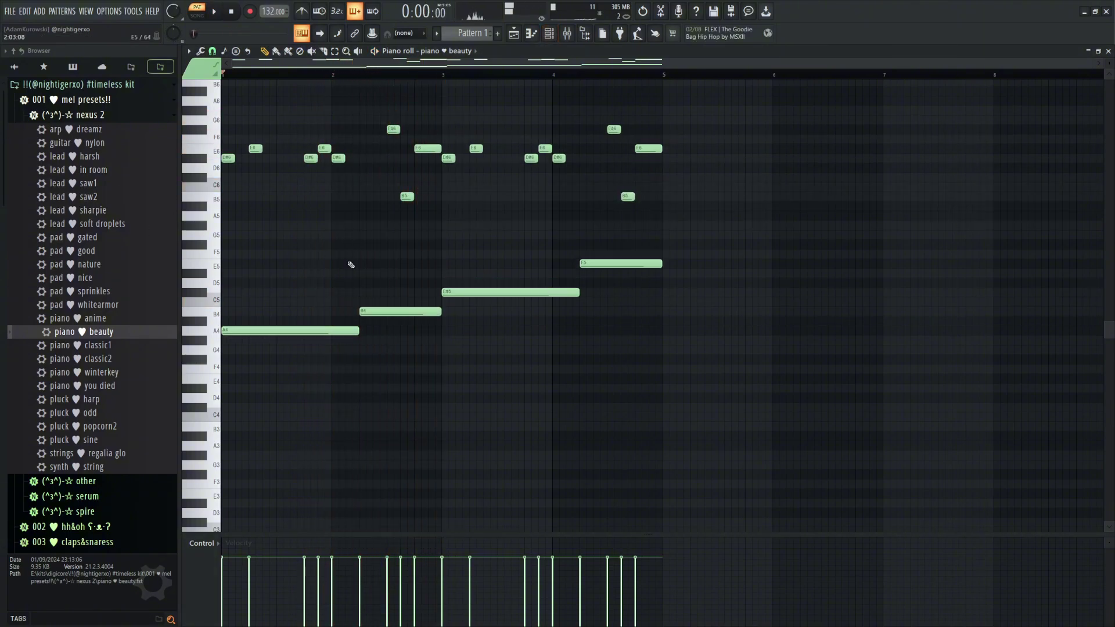
key(space)
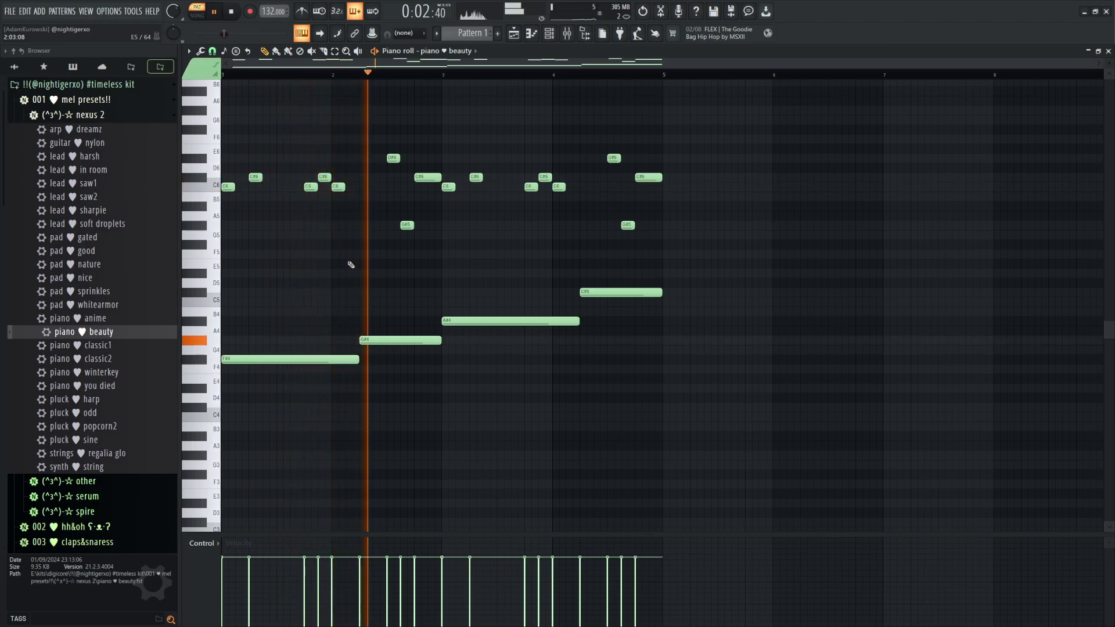
Copy the four-note bass line and transpose the copy down one octave
drag(675, 279, 157, 413)
ctrl+click(423, 273)
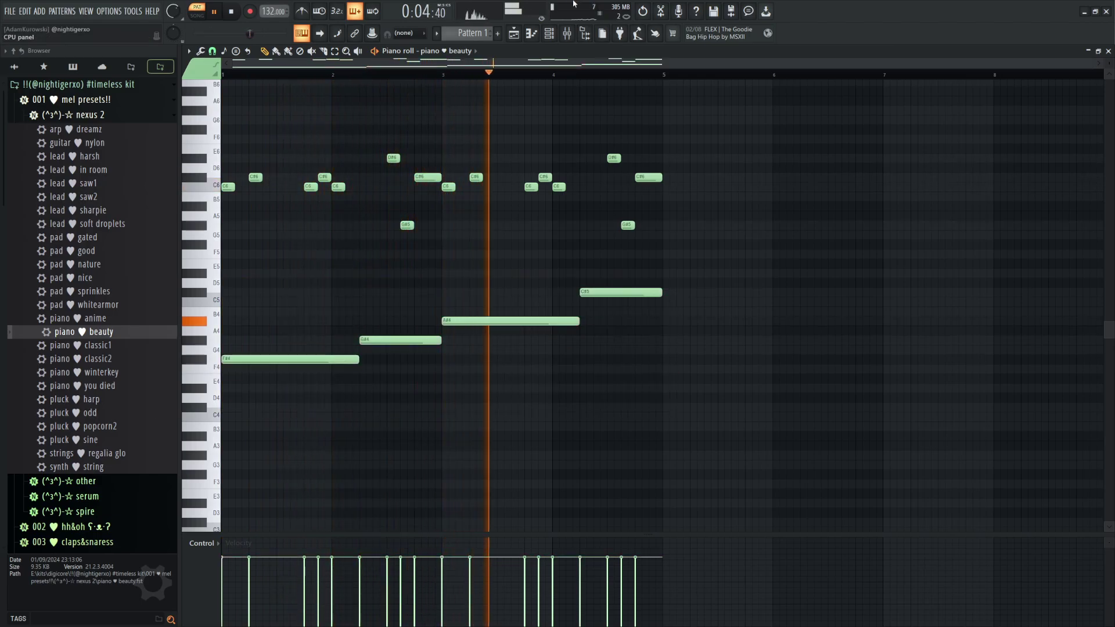
click(550, 36)
drag(615, 273, 309, 357)
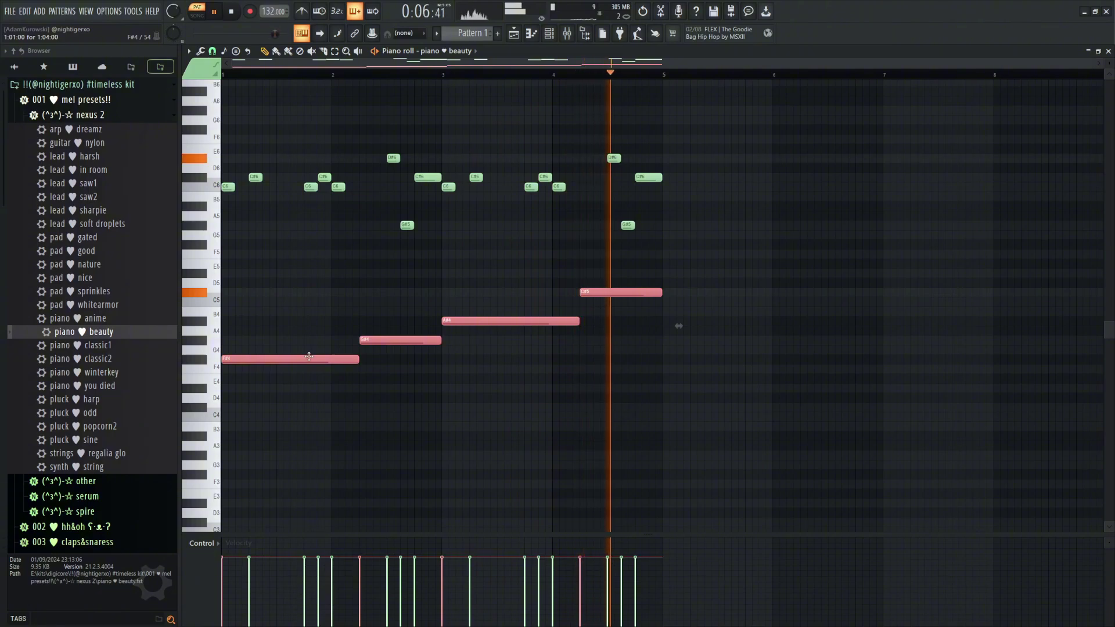
key(space)
key(ctrl+c)
key(ctrl+v)
key(ctrl+Down)
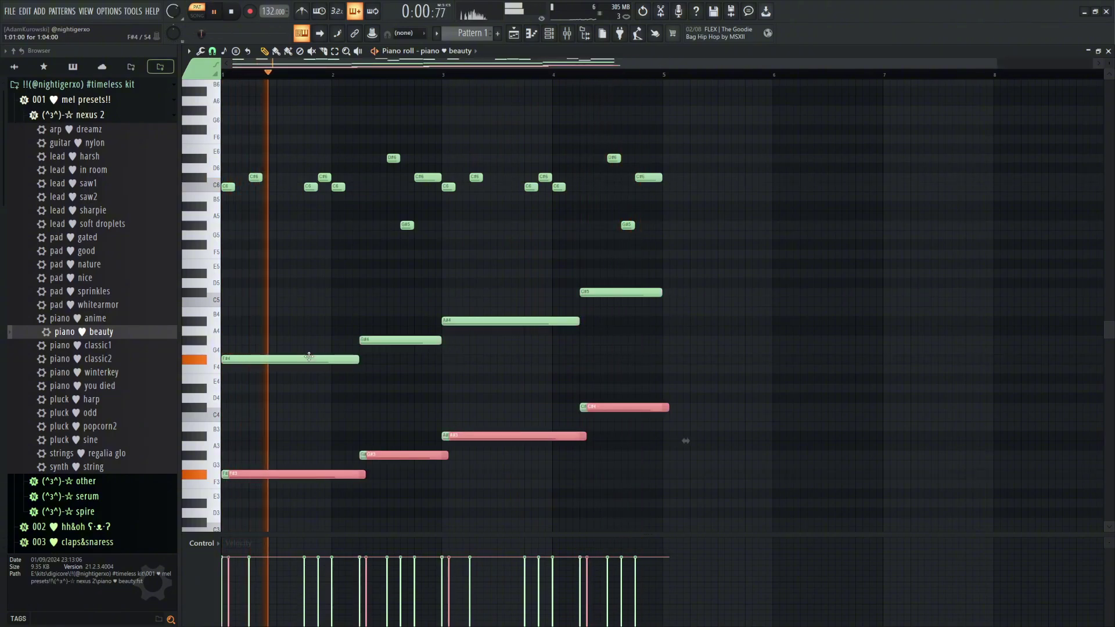
Paste another copy of the bass line and place it seven semitones above the lowest line, starting on C#4
key(ctrl+v)
key(Up)
key(Up)
key(Up)
key(Up)
key(Up)
key(Up)
key(Up)
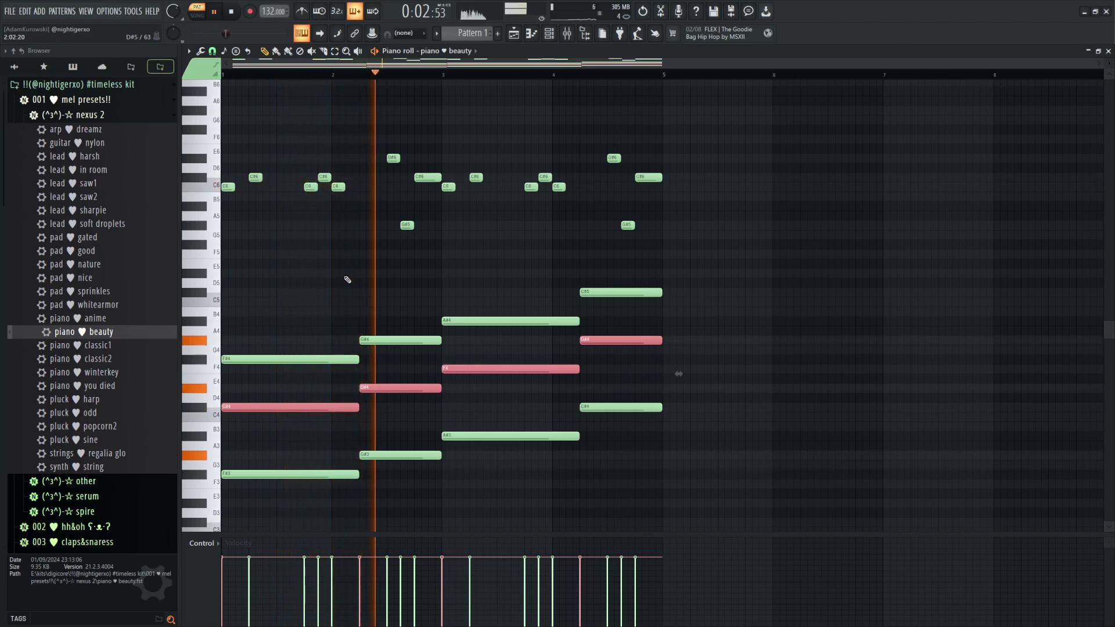
key(ctrl+d)
Add the "piano ♥ winterkey" preset as a new channel and open its piano roll
click(549, 33)
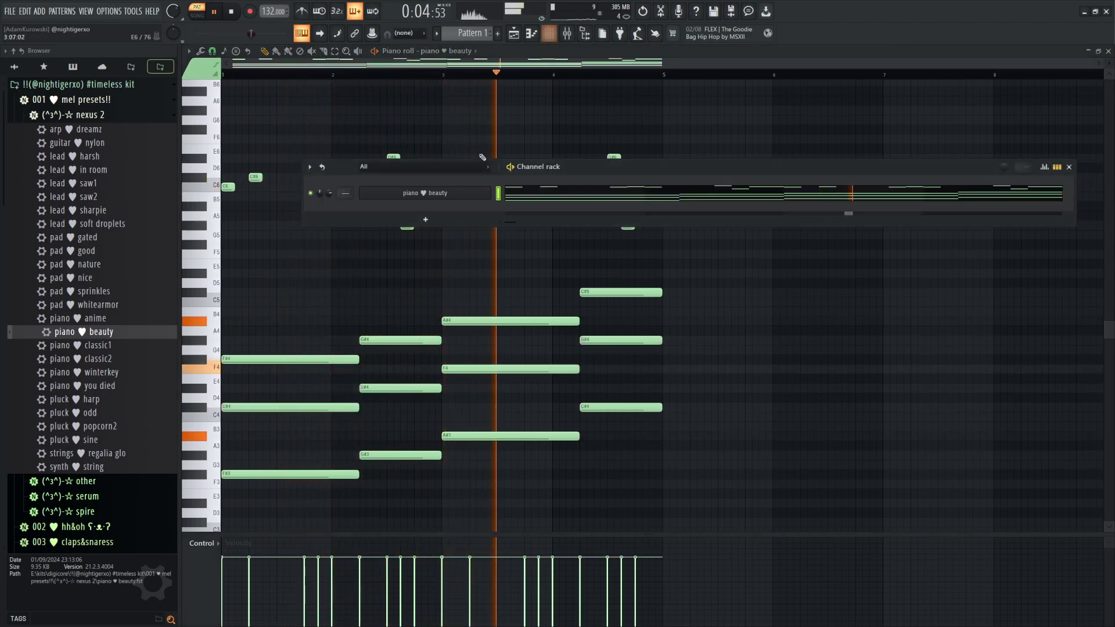
key(F6)
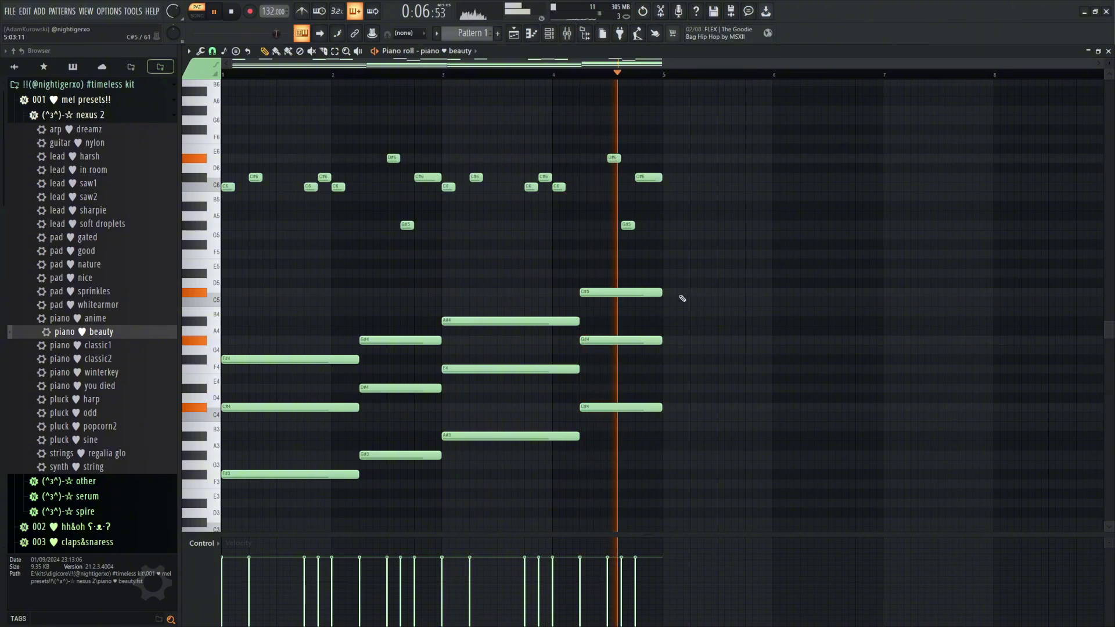
click(549, 35)
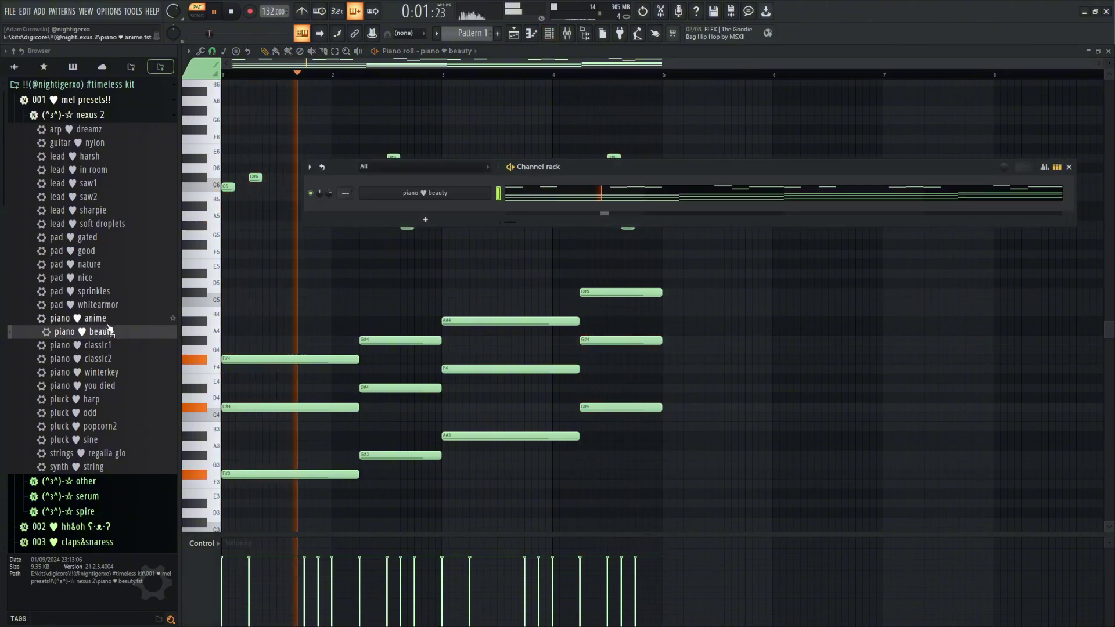
drag(122, 373, 407, 198)
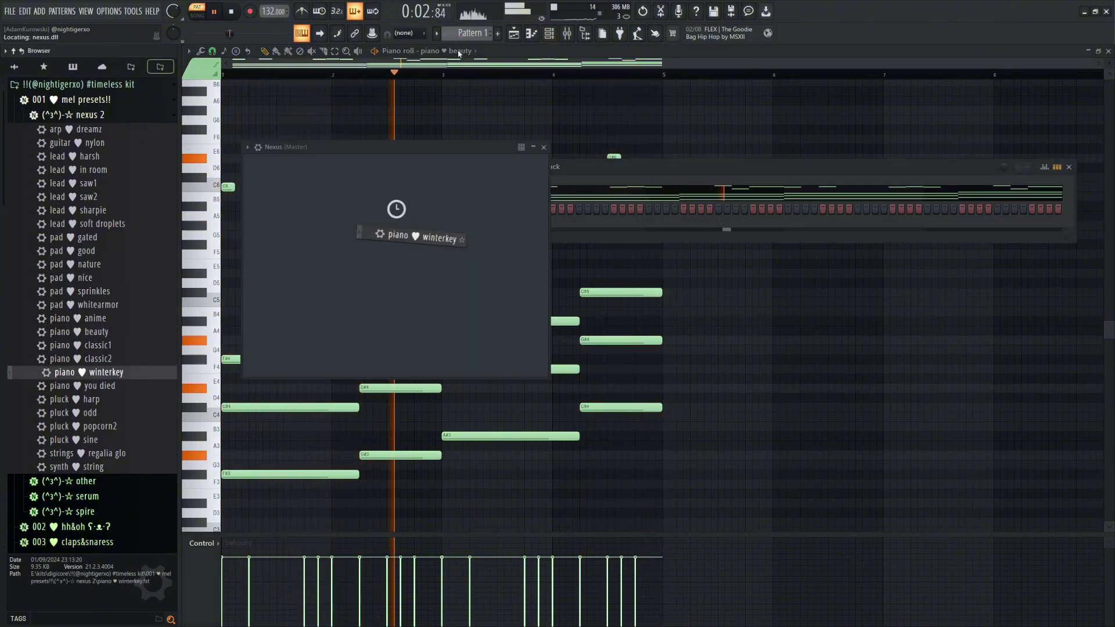
click(453, 51)
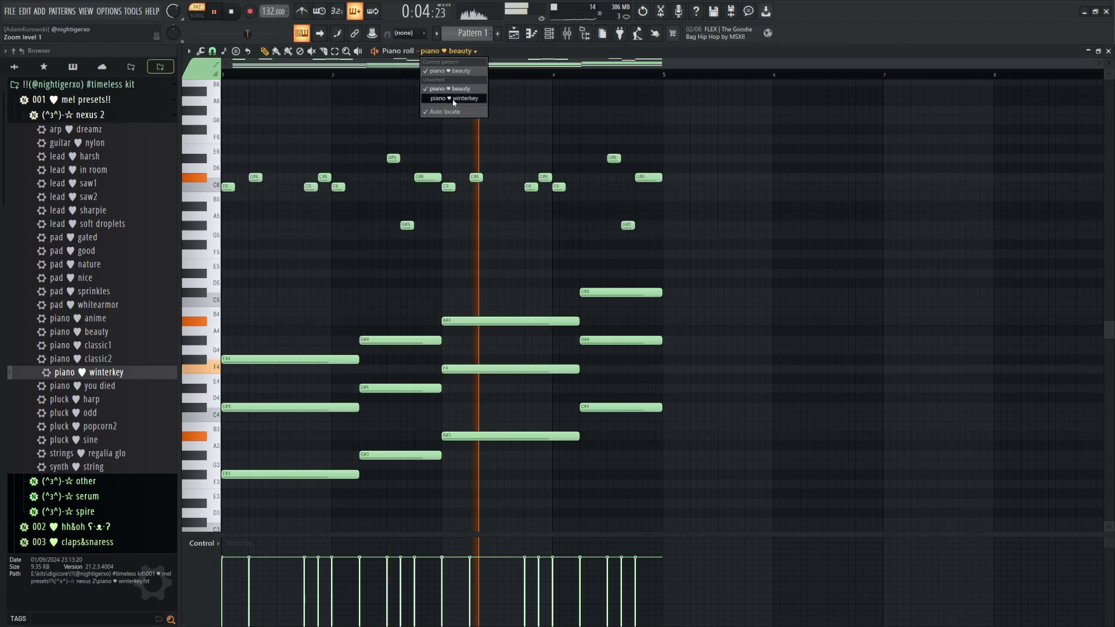
click(454, 99)
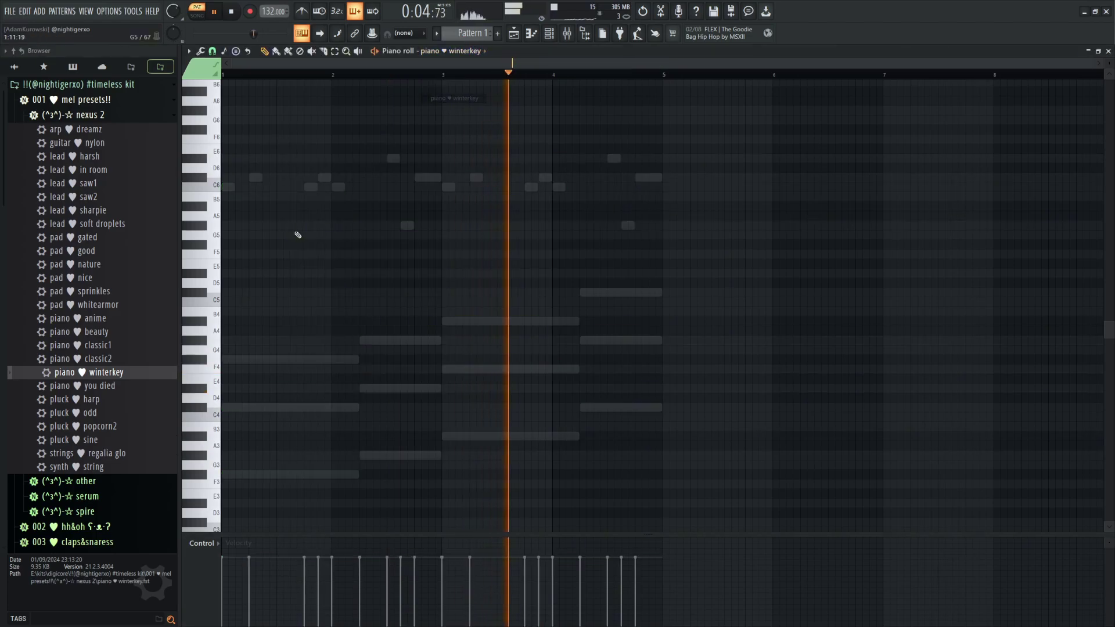
Draw one-bar notes C6, C#5 and G#5 starting on beats 1, 2 and 3 of bar 1
click(234, 188)
drag(303, 187, 231, 189)
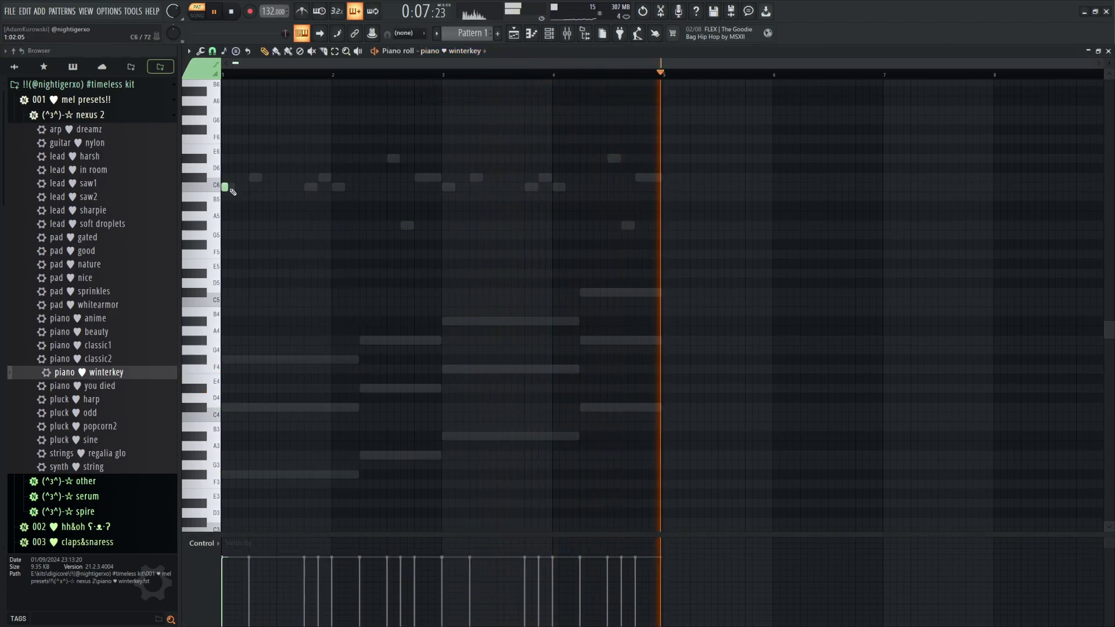
key(space)
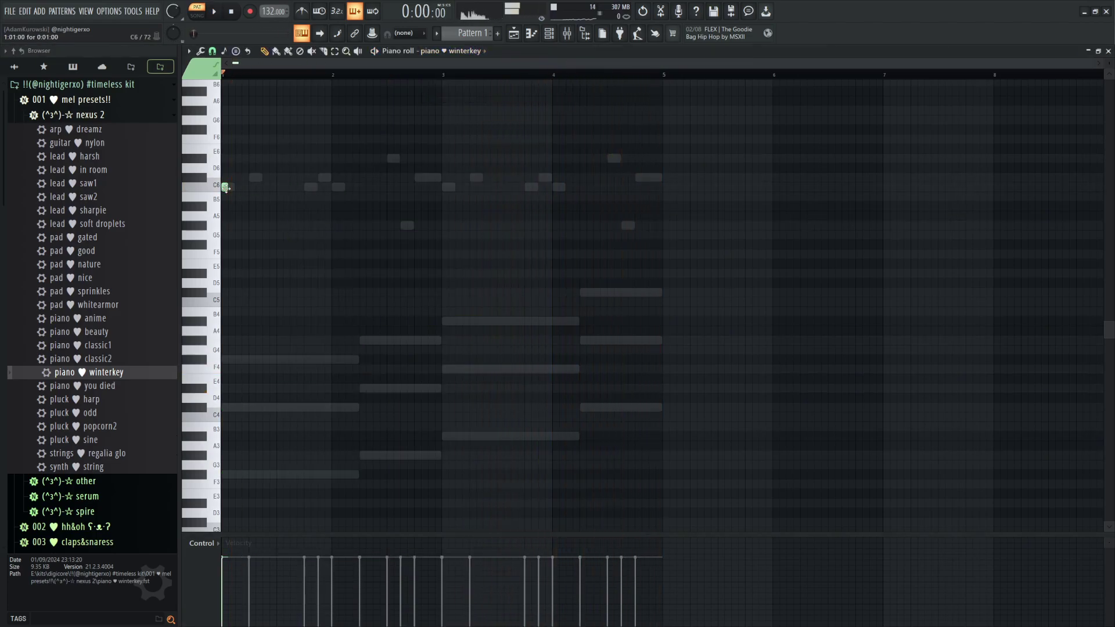
key(space)
key(ctrl+a)
right_click(270, 229)
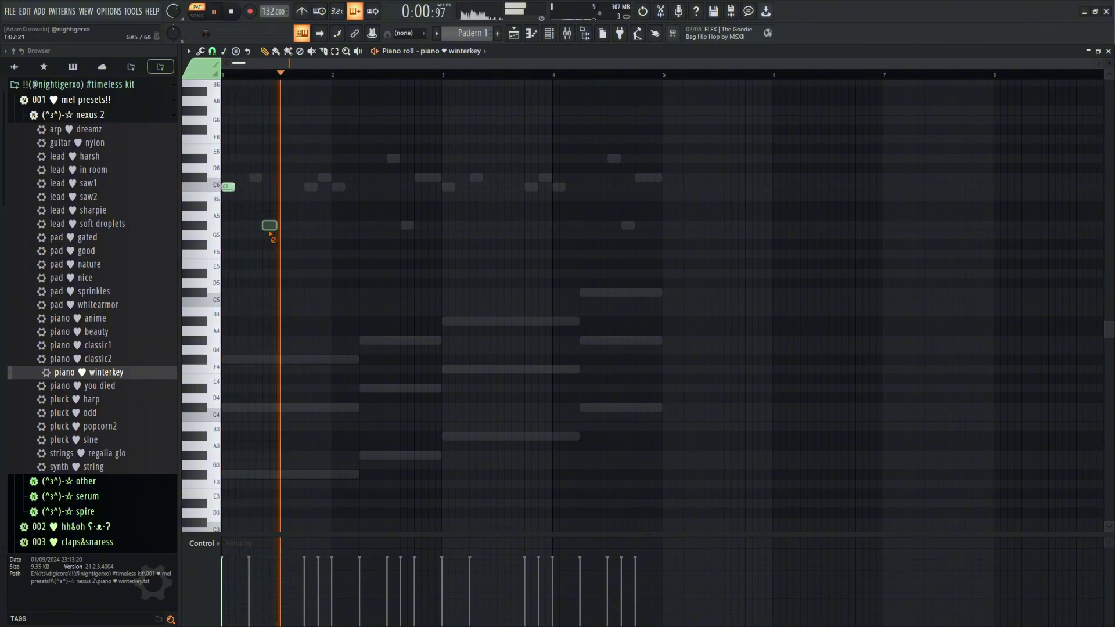
key(ctrl+a)
drag(234, 187, 333, 196)
key(space)
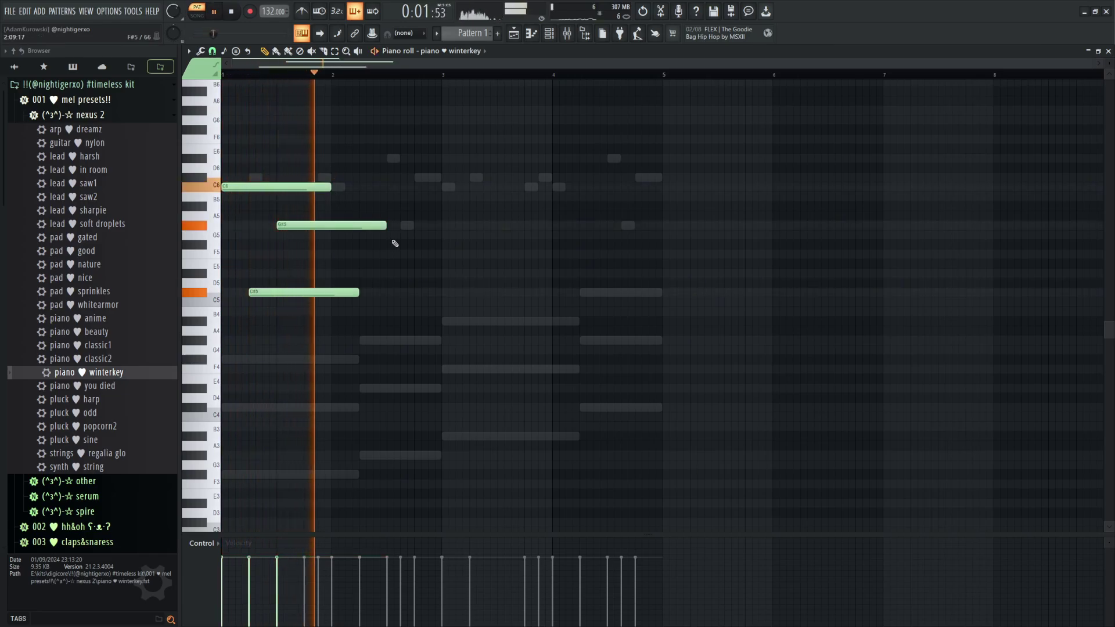
Lengthen the three notes to two bars each and trim their overhang at the start of bar 3
drag(385, 165, 291, 326)
key(space)
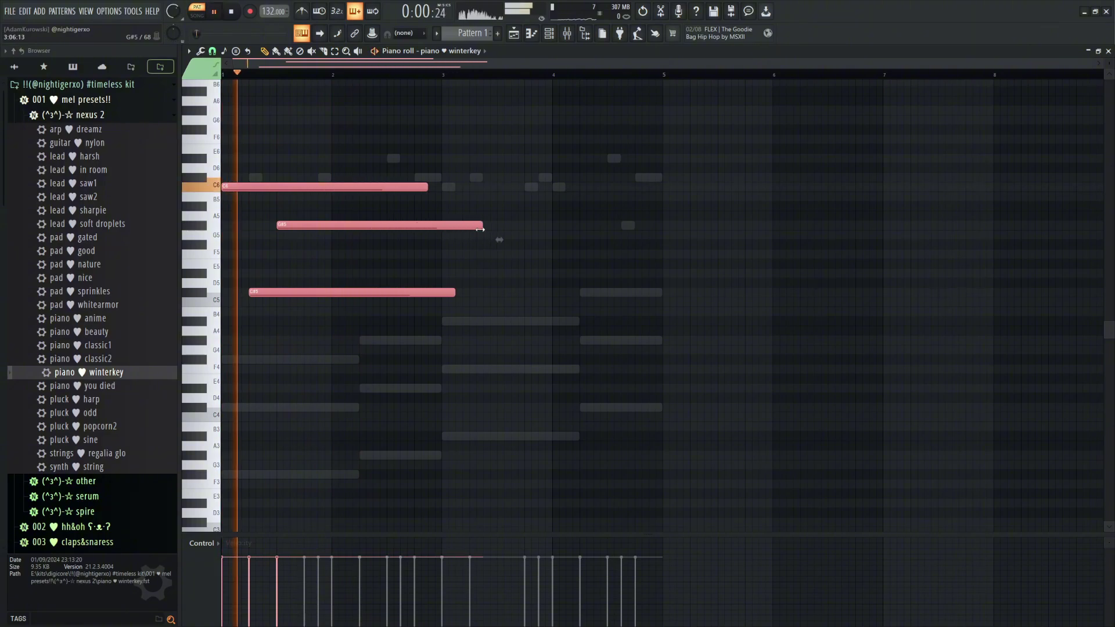
drag(480, 229, 468, 291)
key(ctrl+d)
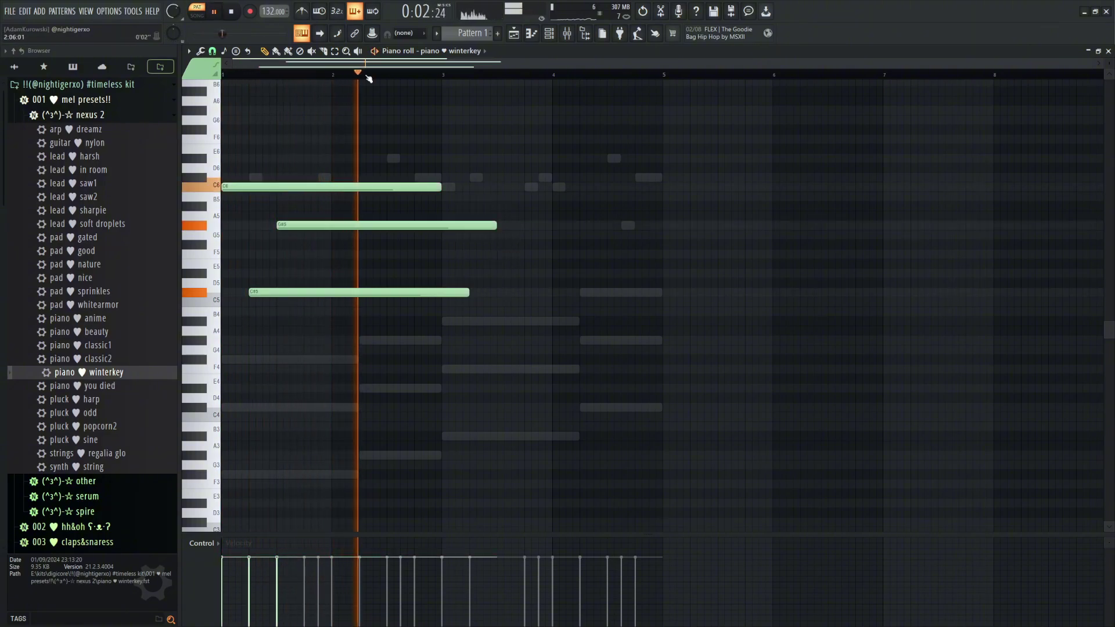
drag(448, 213, 447, 311)
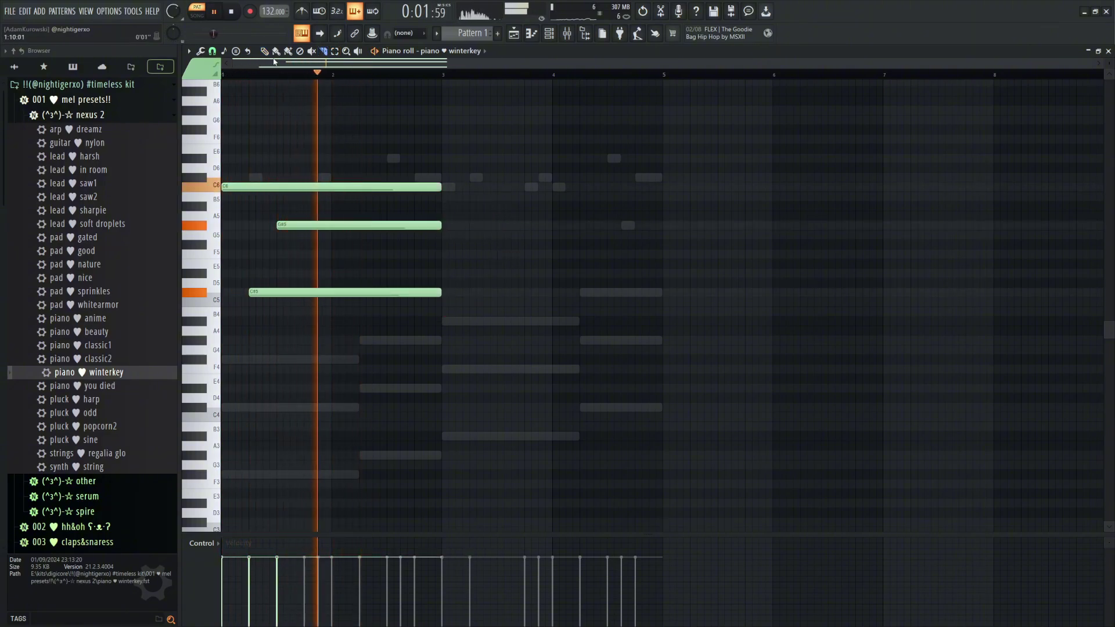
Paint a high G#7 note from beat 3 of bar 2 to the end of bar 3, and repeat the pattern through bar 4
click(277, 52)
key(space)
scroll(397, 174, up, 3)
click(396, 129)
drag(409, 129, 413, 143)
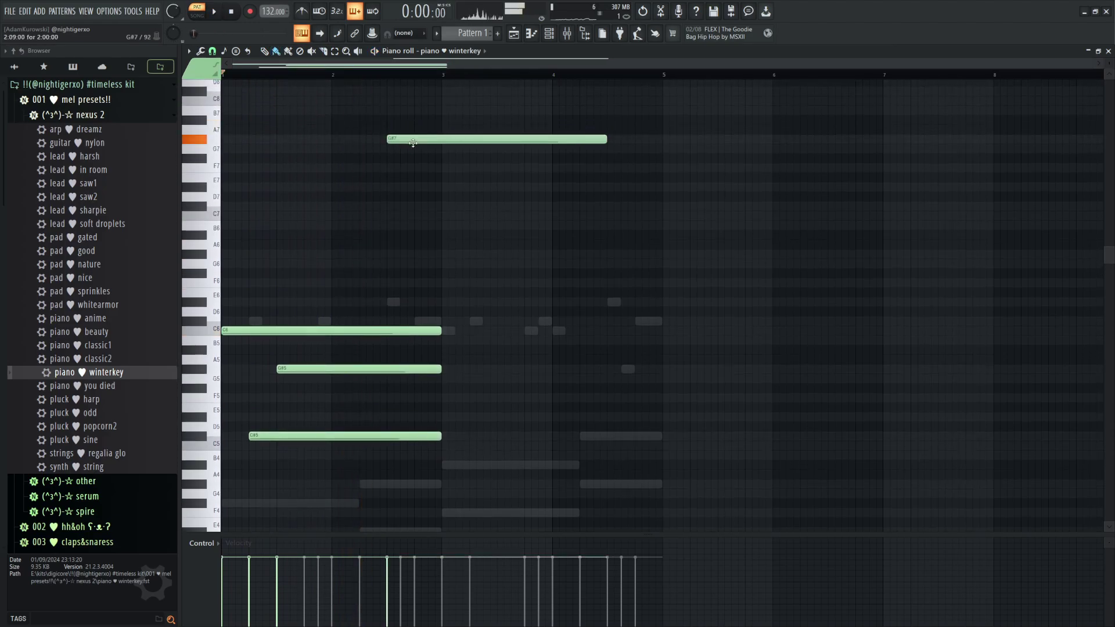
drag(609, 140, 536, 148)
key(ctrl+b)
click(450, 132)
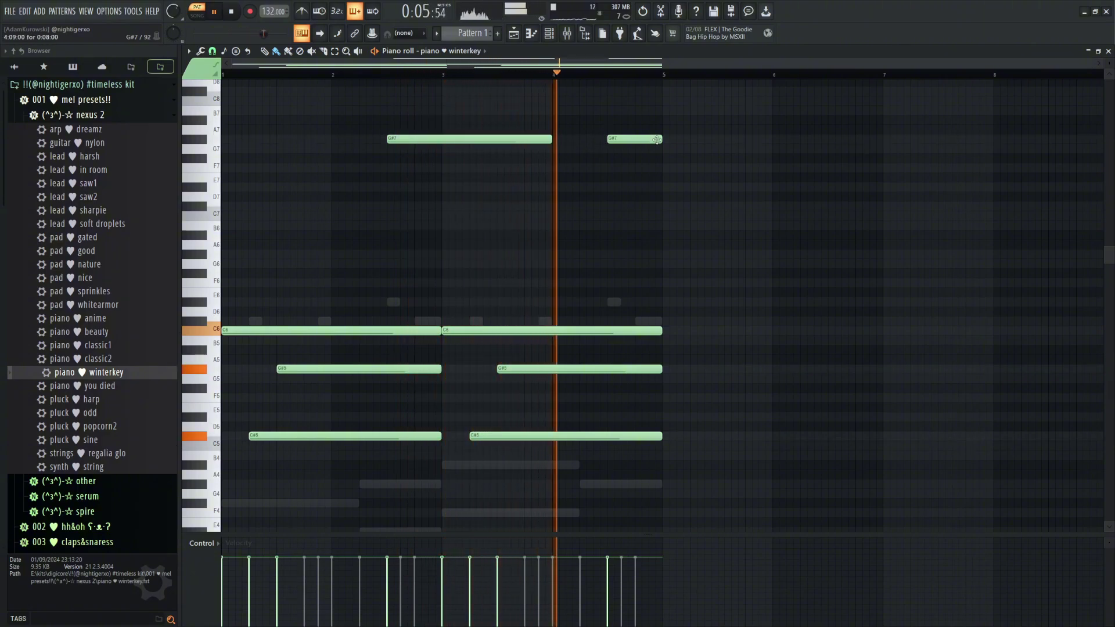
Add a half-bar A7 note at the start of bar 1 and lower all the high notes by one semitone
click(234, 130)
key(space)
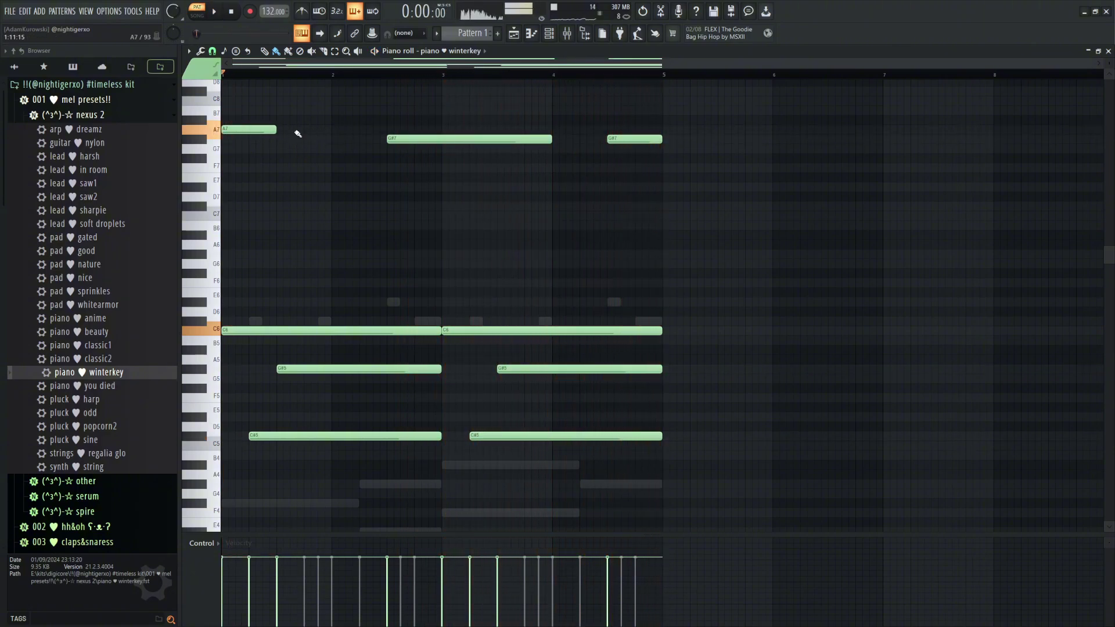
key(Down)
key(space)
key(ctrl+d)
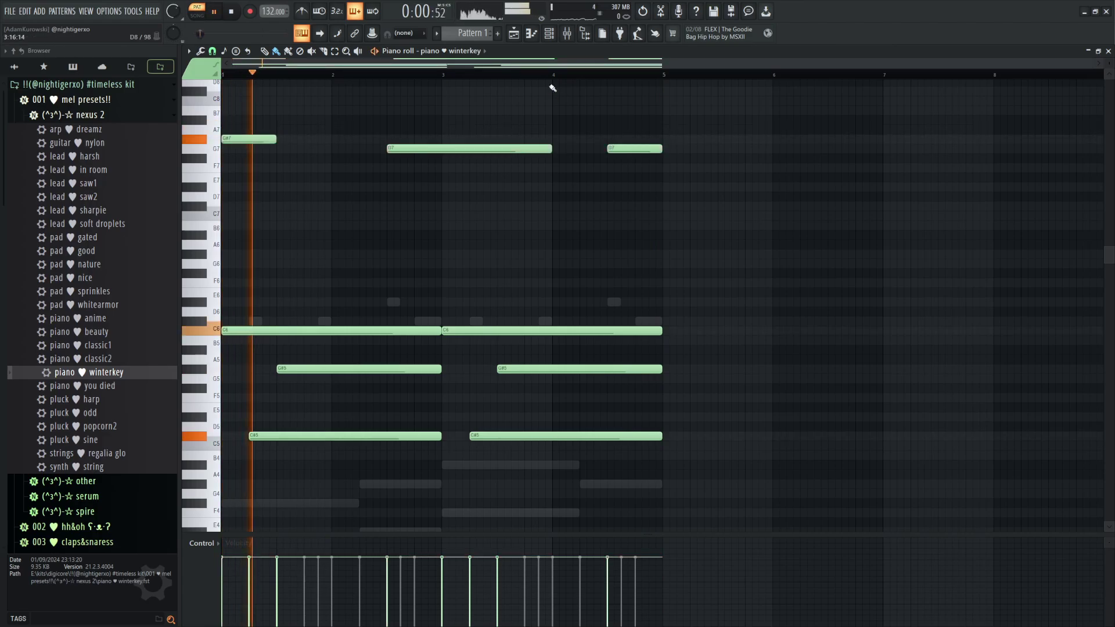
drag(709, 147, 242, 139)
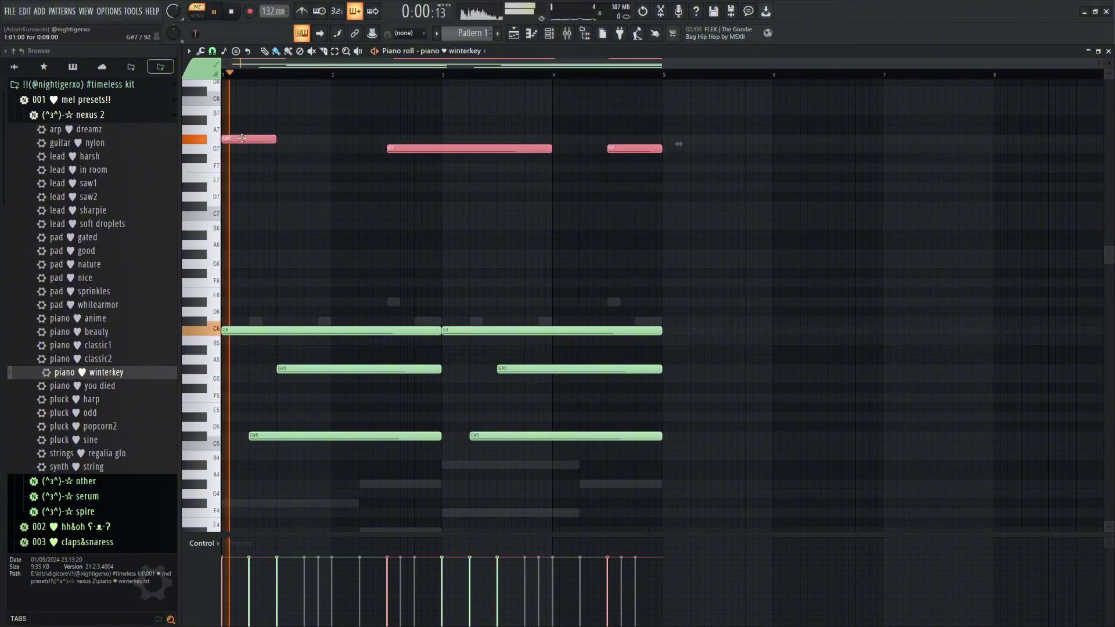
scroll(267, 339, down, 3)
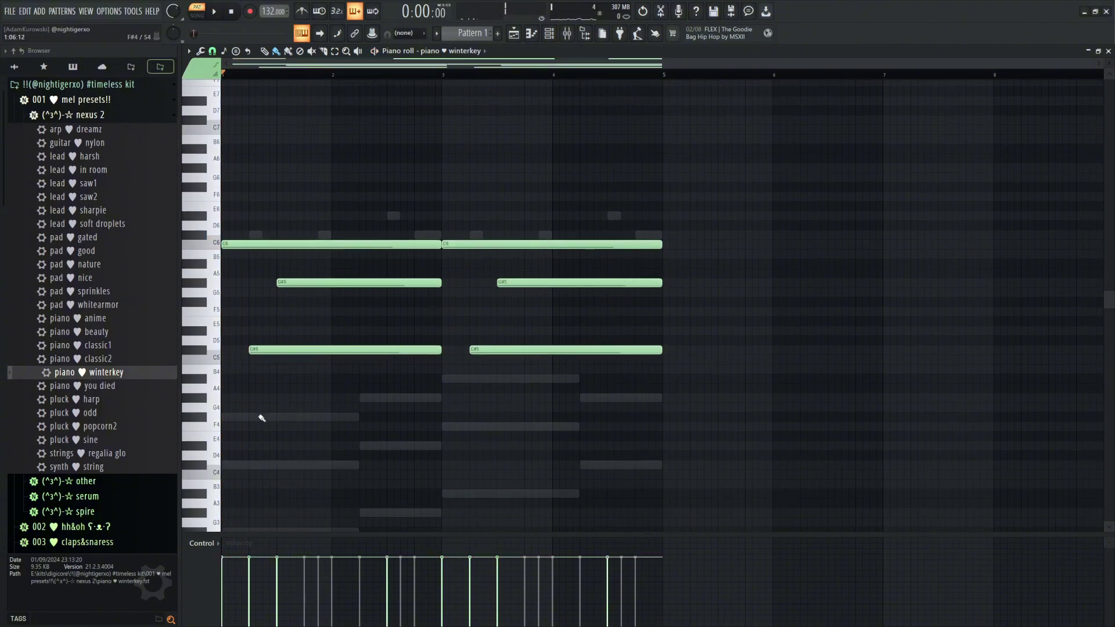
scroll(258, 415, down, 3)
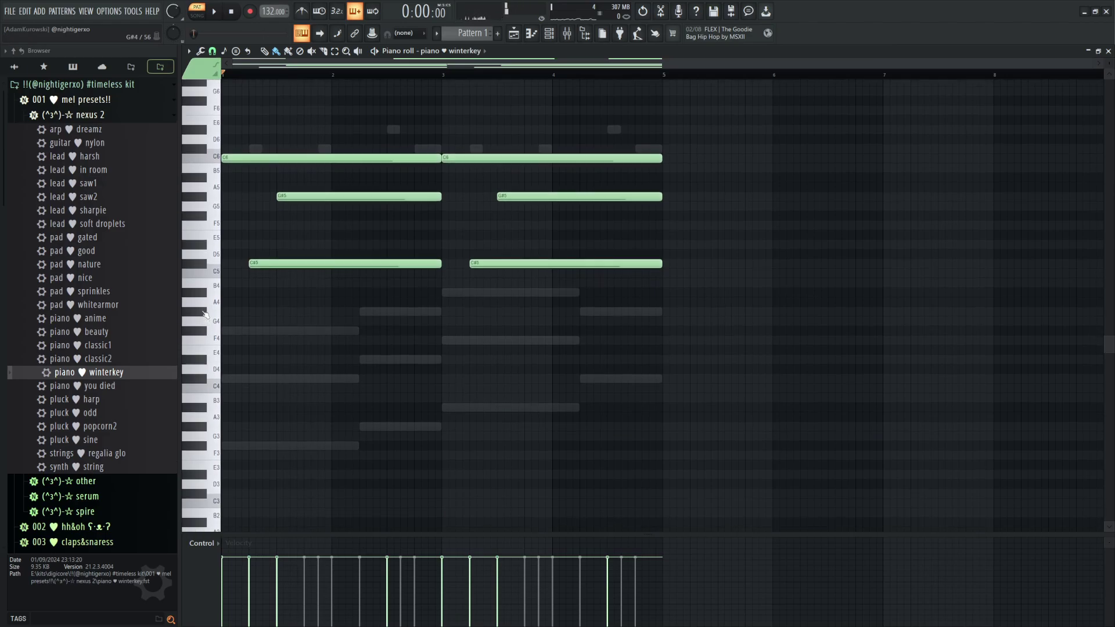
Transpose the three high notes up five semitones and down an octave, to C#7 and C7, and play the loop
scroll(204, 267, up, 7)
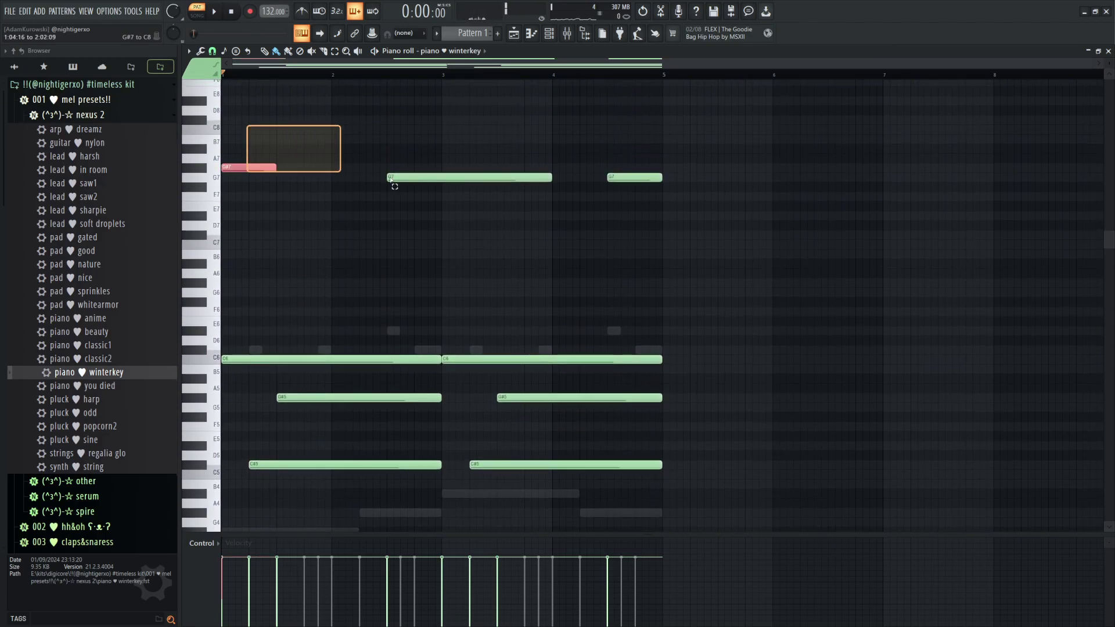
drag(254, 168, 249, 114)
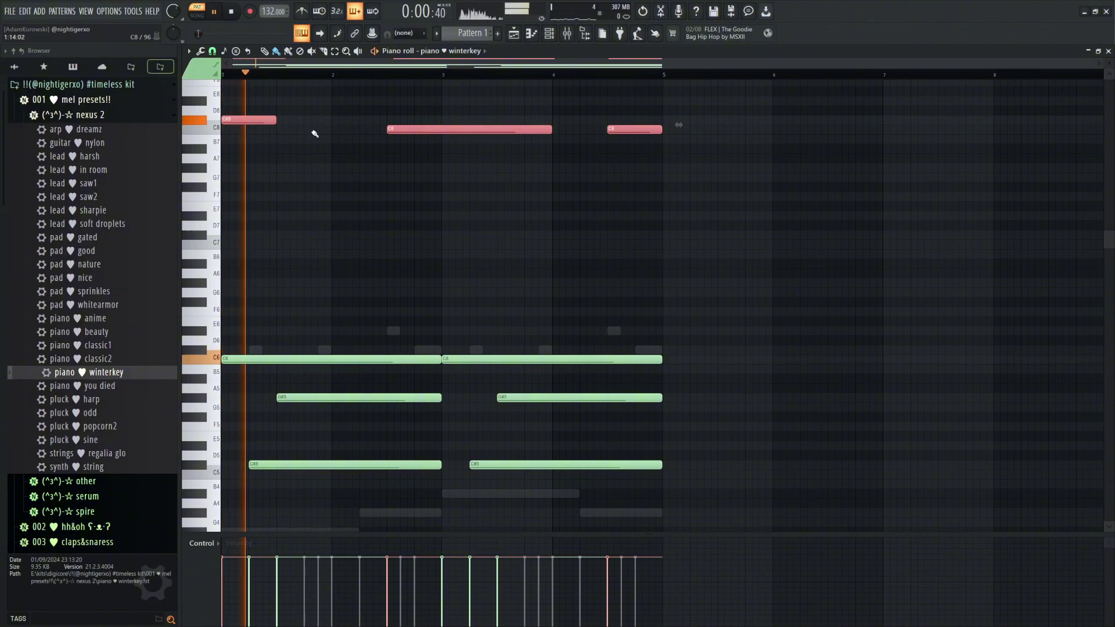
key(ctrl+Down)
key(space)
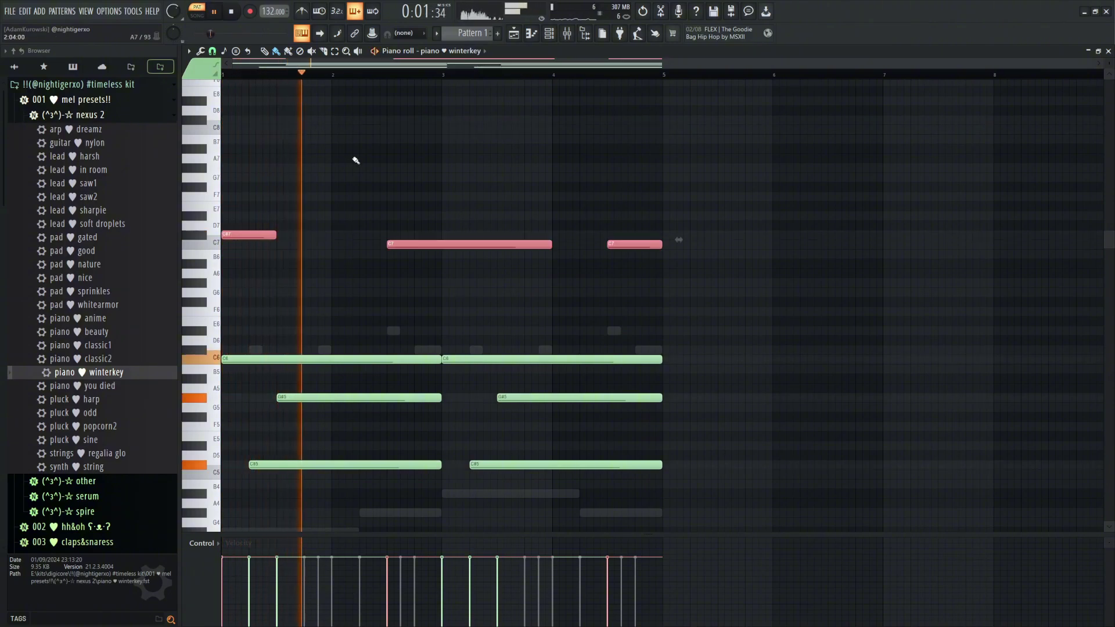
Lengthen the opening C#7 note to the end of bar 2
key(ctrl+d)
drag(272, 233, 442, 234)
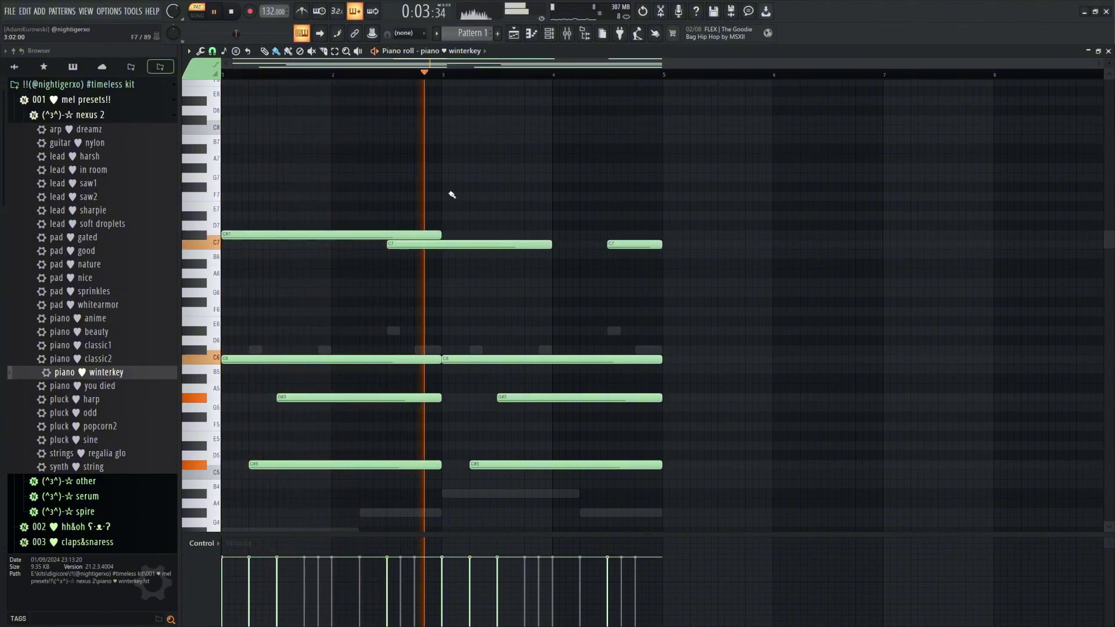
mouse_move(544, 243)
mouse_down()
mouse_move(442, 244)
mouse_move(551, 250)
mouse_up()
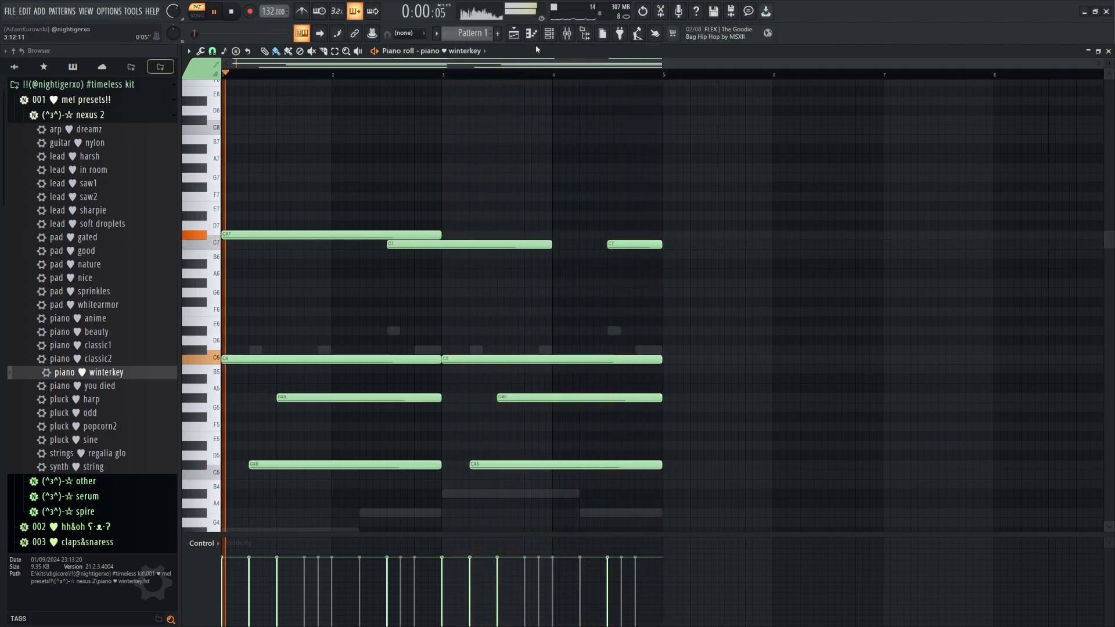
Raise the three high notes by one octave, to C#8 and C8
key(F6)
key(F6)
drag(685, 287, 246, 184)
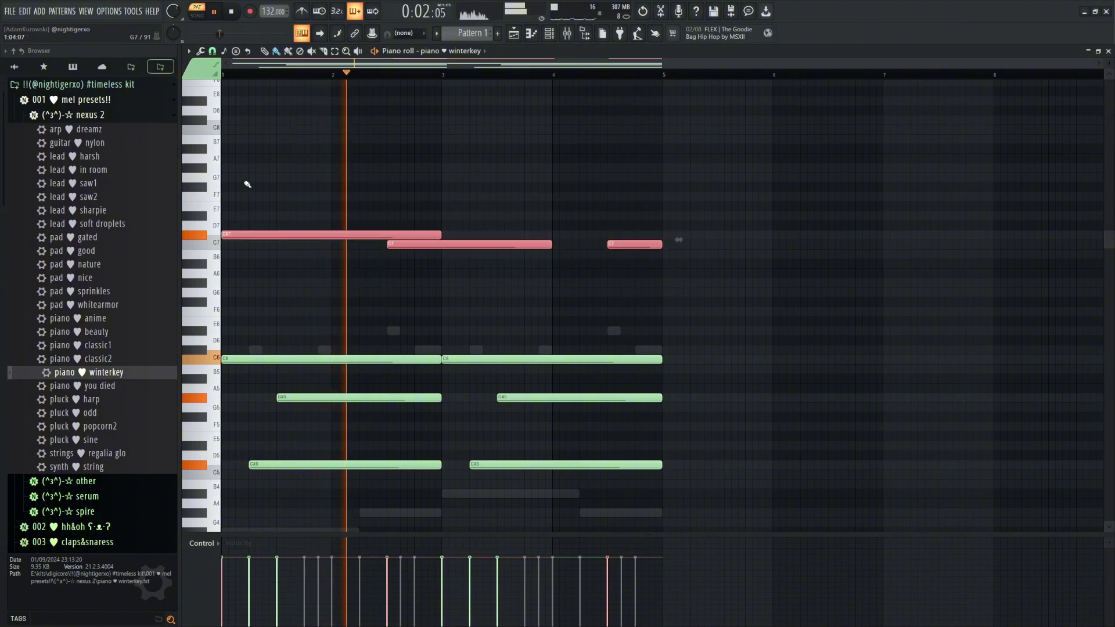
key(ctrl+Up)
Add the strings regalia glo preset as a new channel and open its piano roll
key(F6)
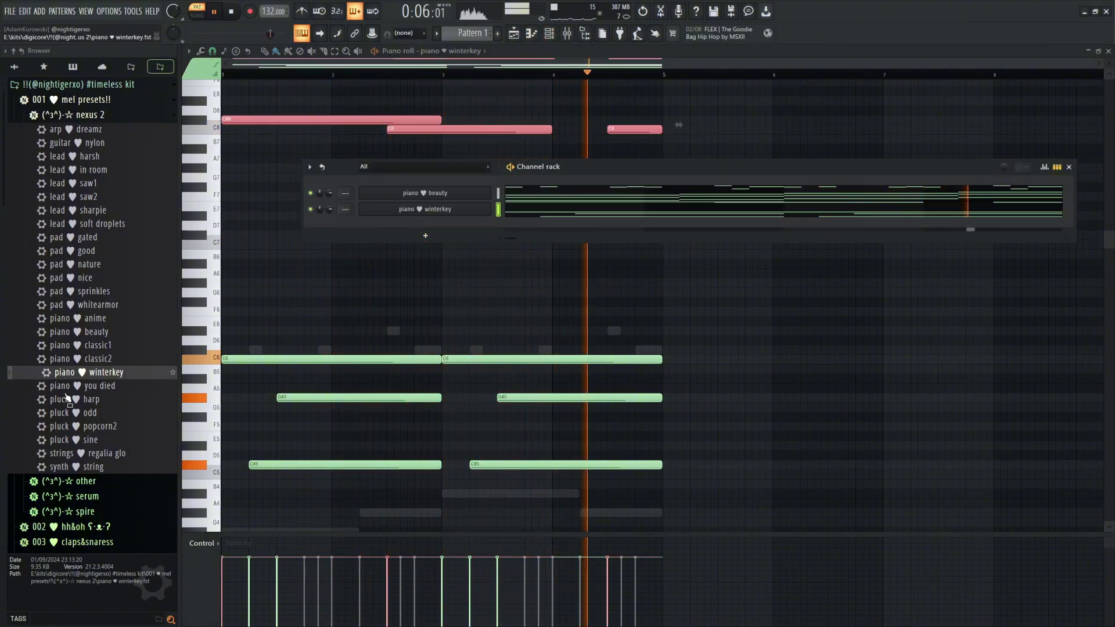
drag(97, 455, 381, 241)
click(463, 52)
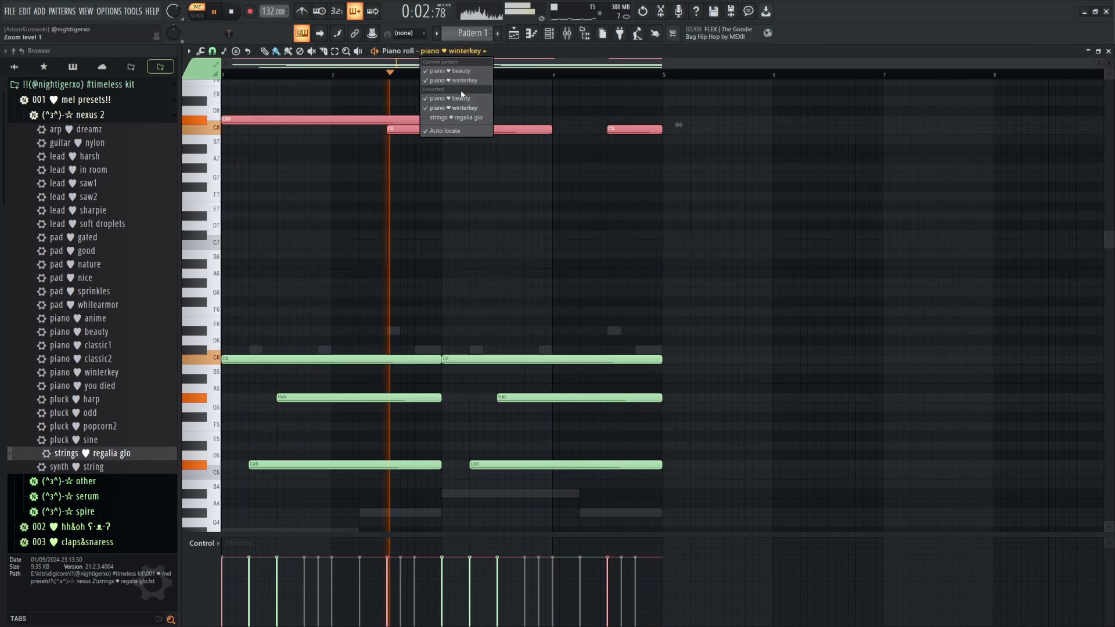
click(459, 115)
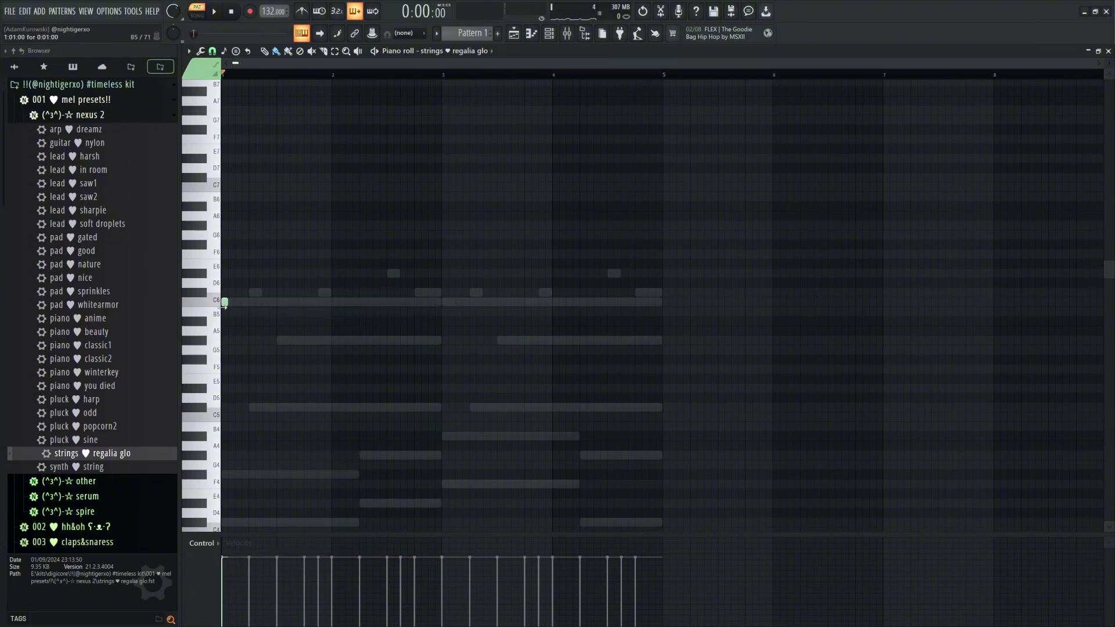
Draw two-step notes F#4, C#5 and C#6 on steps 1, 3 and 5 of bar 1
scroll(227, 311, down, 3)
scroll(236, 366, up, 2)
click(235, 387)
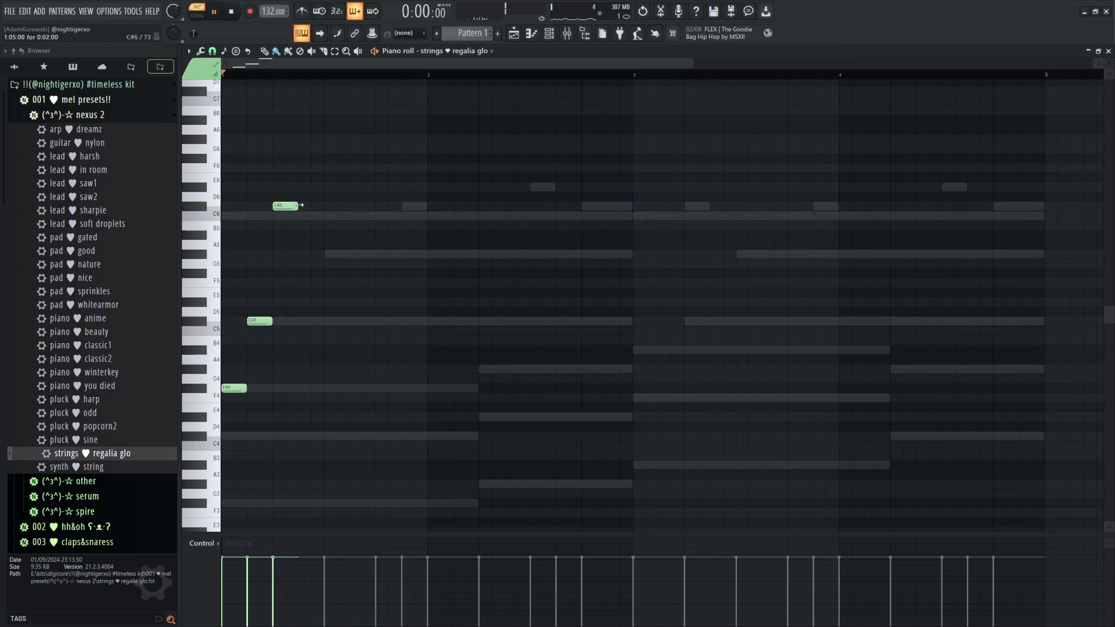
Try stretching the three string notes evenly across the first half of bar 1
mouse_move(304, 193)
mouse_down()
mouse_move(231, 356)
mouse_move(229, 392)
mouse_up()
ctrl+scroll(349, 297, up, 2)
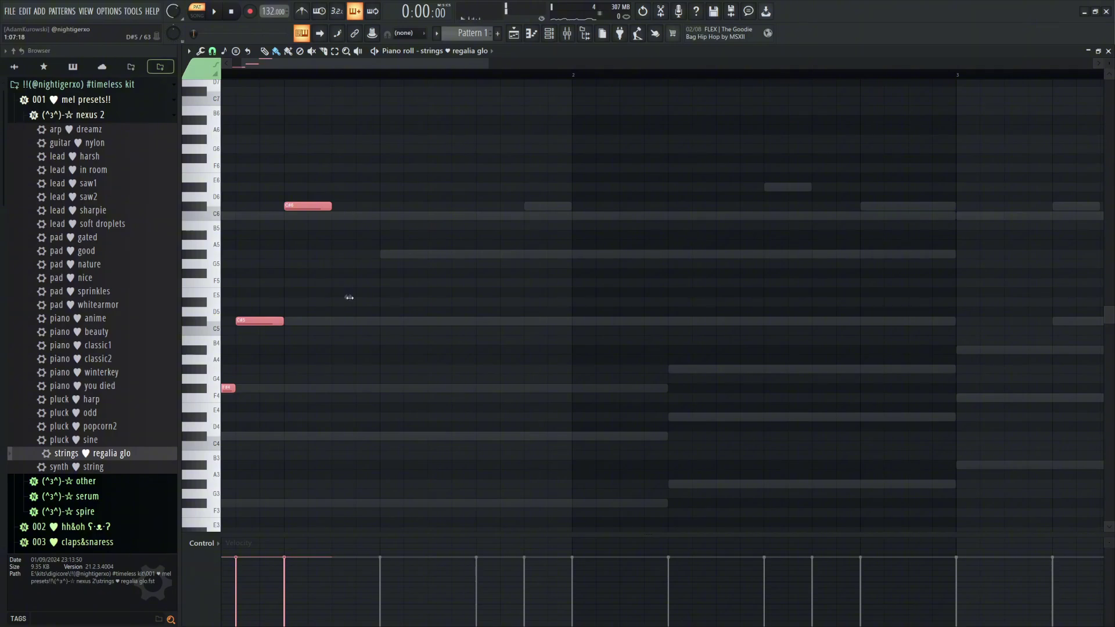
ctrl+scroll(386, 304, up, 3)
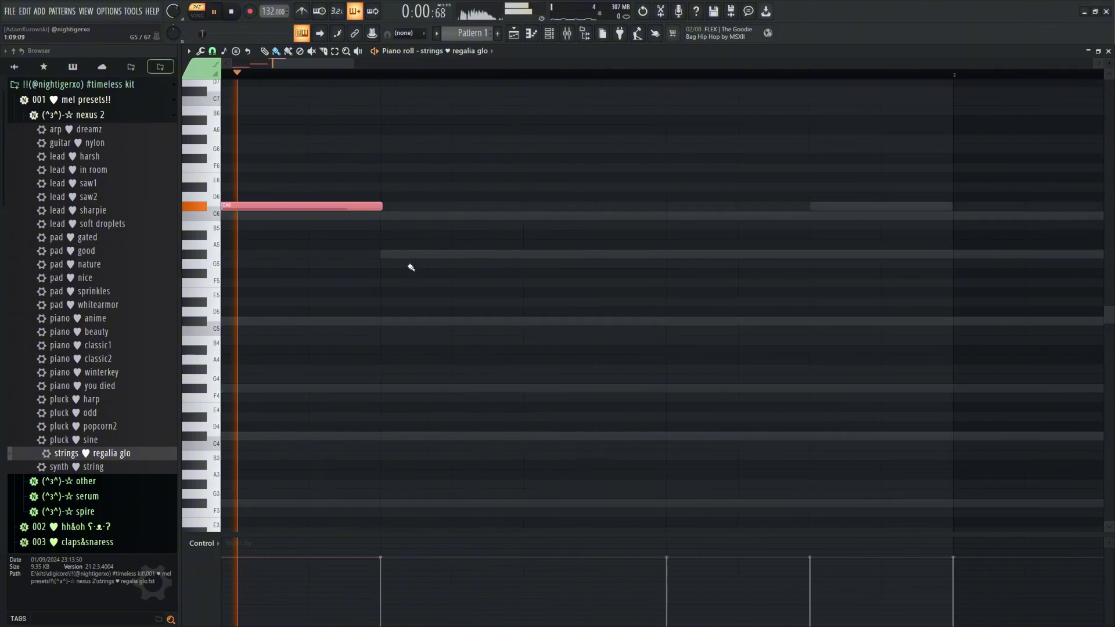
ctrl+scroll(398, 264, down, 3)
ctrl+scroll(328, 278, up, 1)
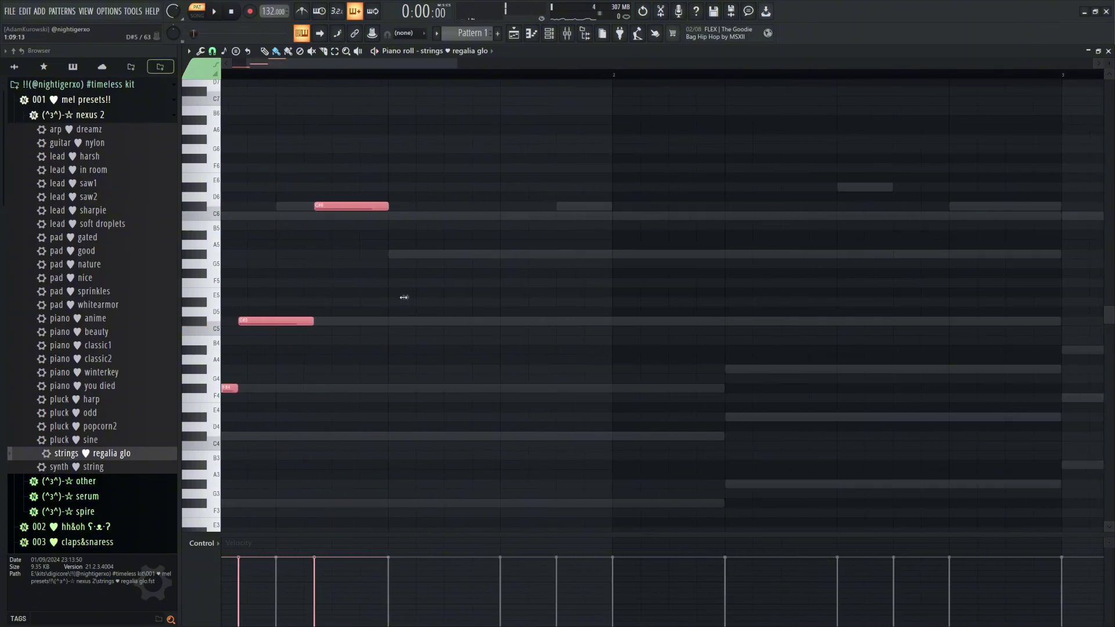
ctrl+scroll(405, 301, down, 2)
Move the C#5 note to step 4 and the C#6 note to step 7 of bar 1, and play them
key(ctrl+d)
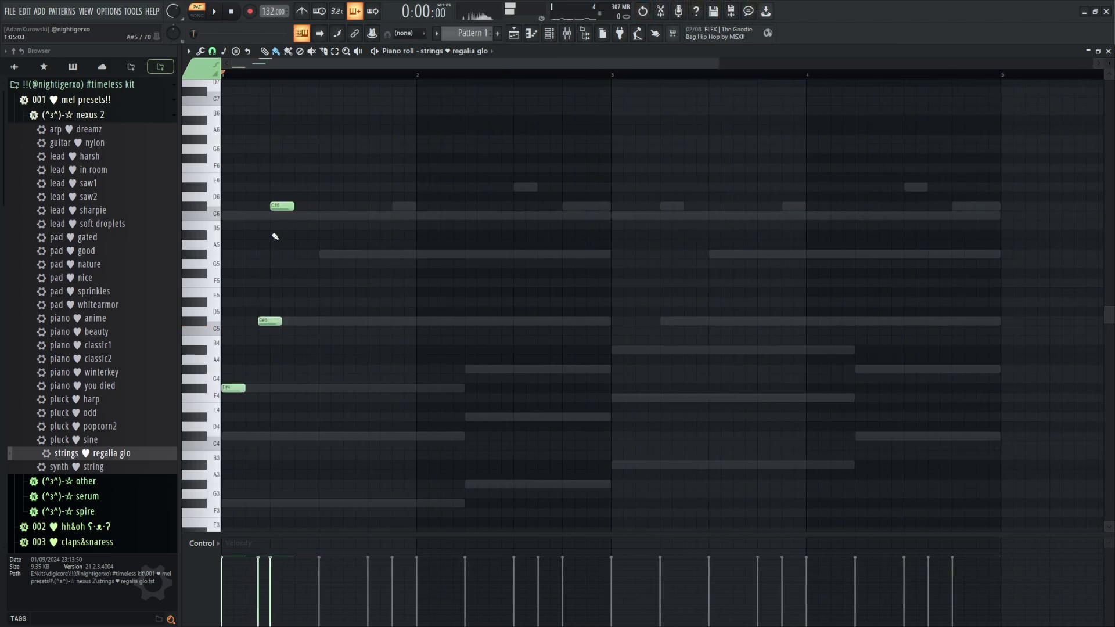
drag(303, 210, 316, 210)
key(space)
key(space)
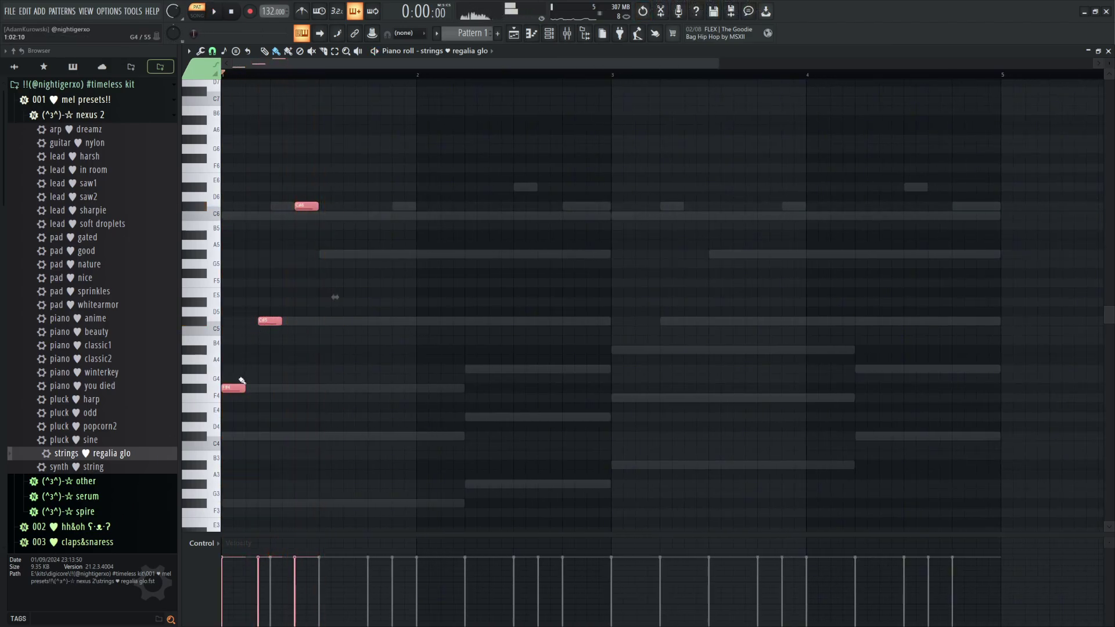
Raise the three string notes by one octave
key(space)
key(ctrl+Up)
scroll(329, 321, up, 5)
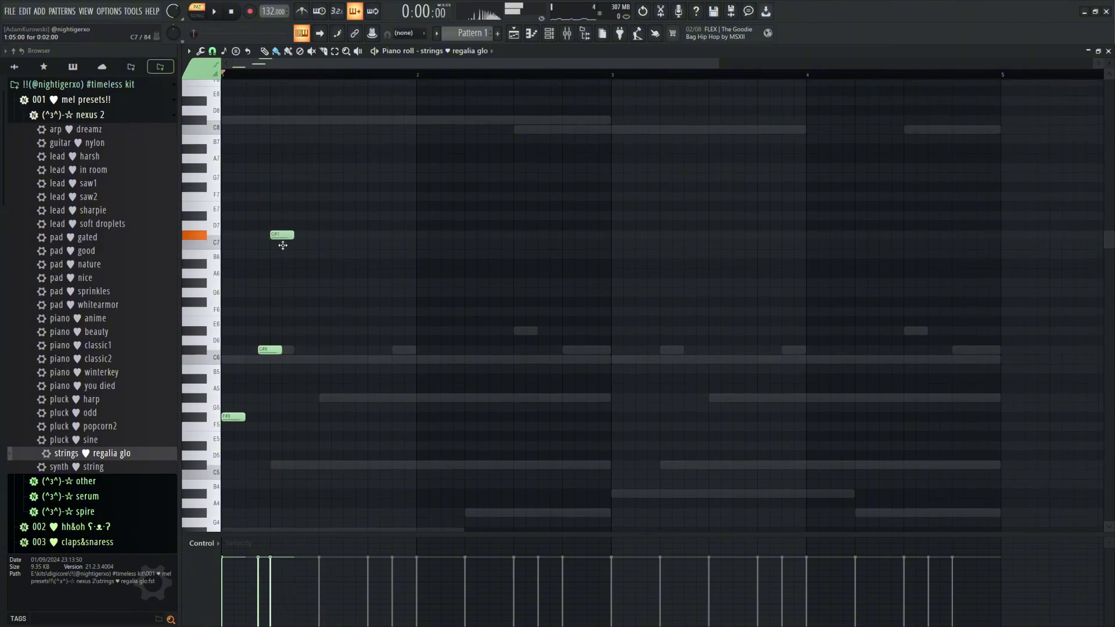
Delete the C#7 note and move the C#6 note to step 5 of bar 1
scroll(277, 297, down, 3)
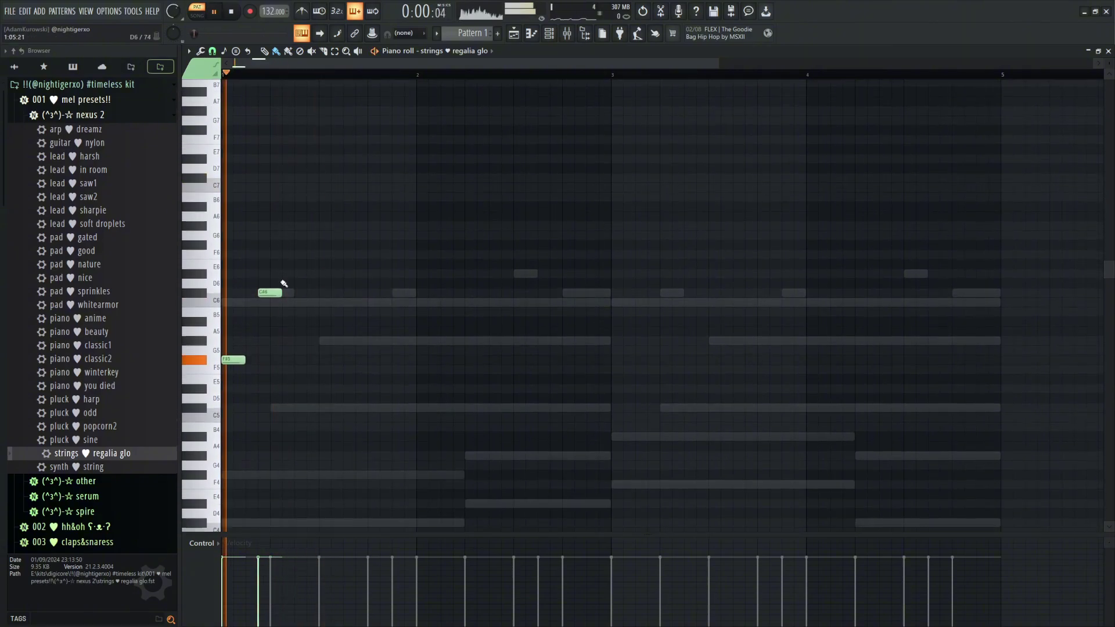
drag(263, 293, 275, 293)
Try the opening F#5 note at C#4 and play it
scroll(251, 324, down, 3)
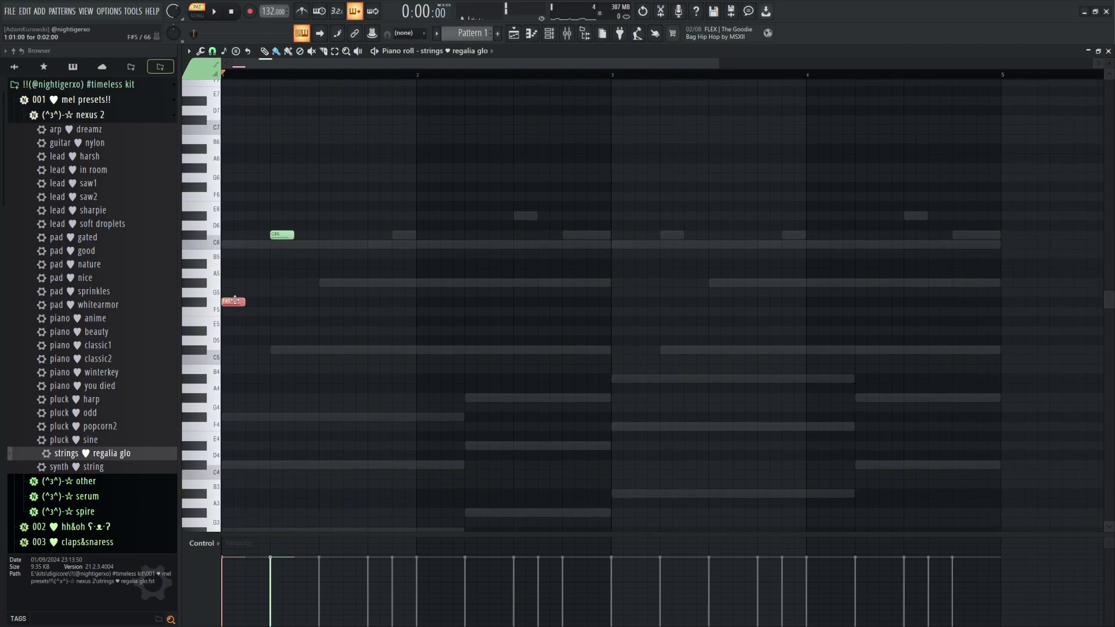
drag(240, 454, 238, 471)
scroll(253, 442, down, 4)
key(space)
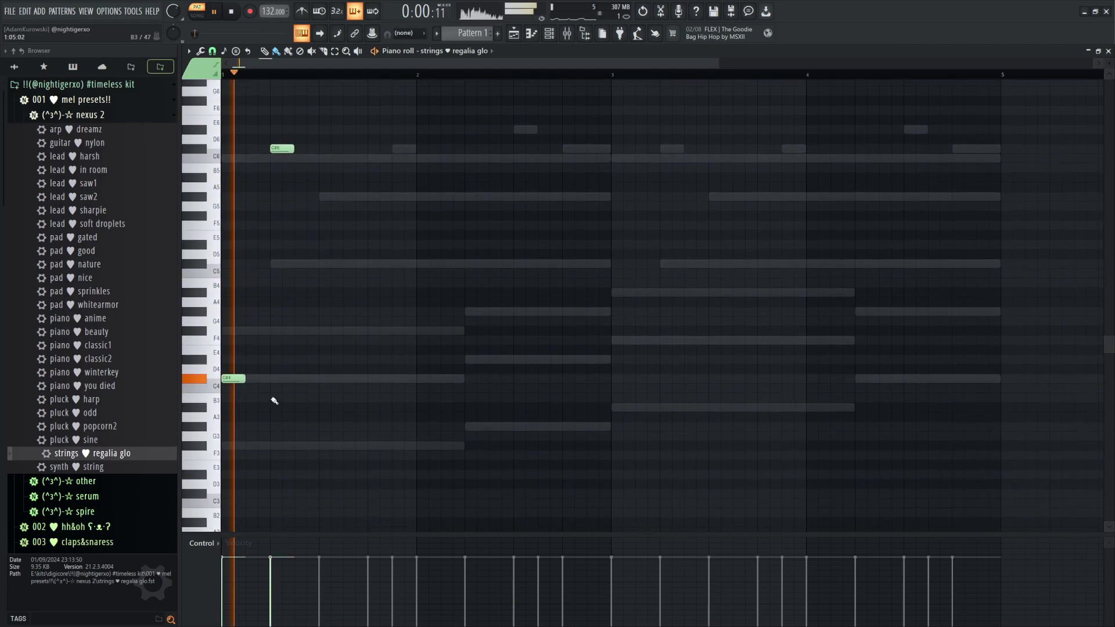
key(space)
Move the opening note to F#4, add a matching two-step F#4 on beat 3, and play the result
drag(235, 380, 223, 471)
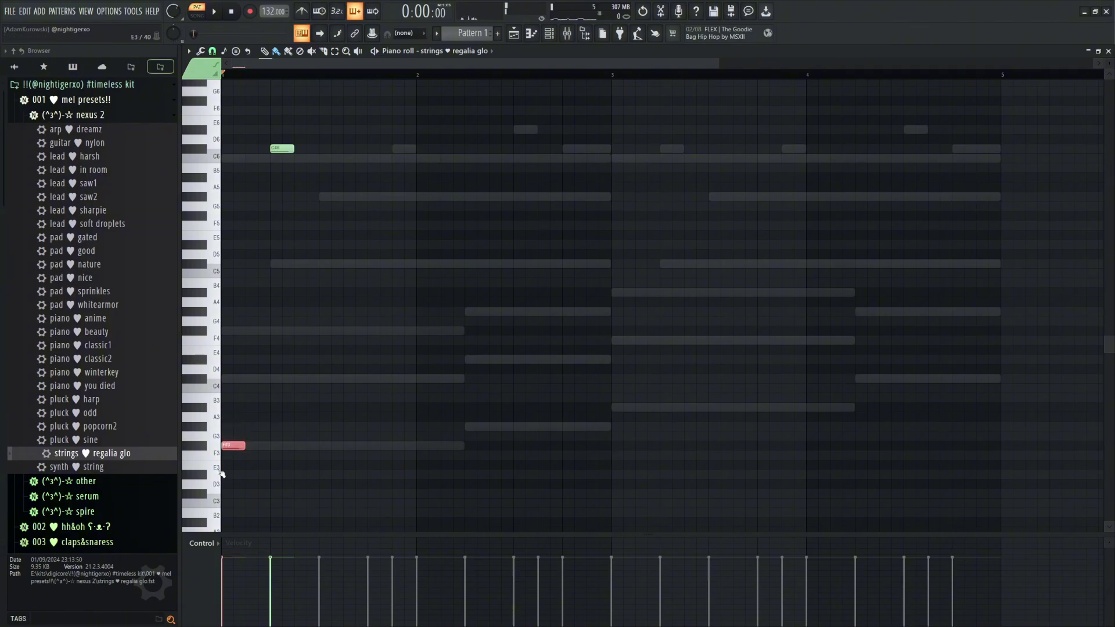
key(ctrl+Up)
key(space)
key(space)
click(330, 328)
key(space)
Lengthen the C#6 note to 12 steps and move it to the start of bar 1
drag(222, 146, 399, 380)
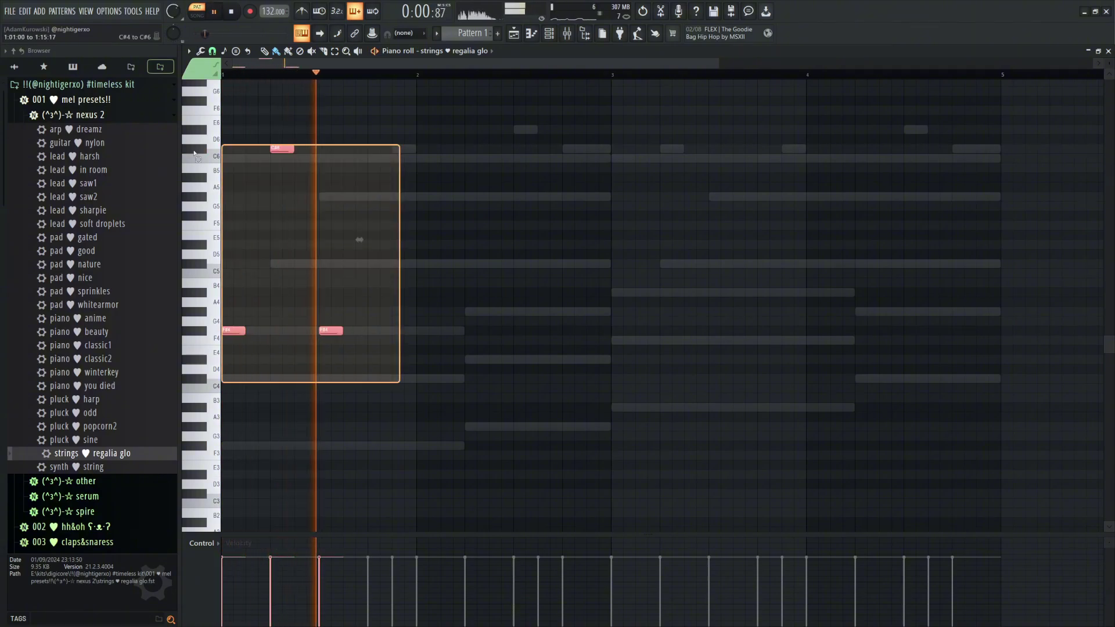
key(ctrl+d)
drag(374, 148, 411, 148)
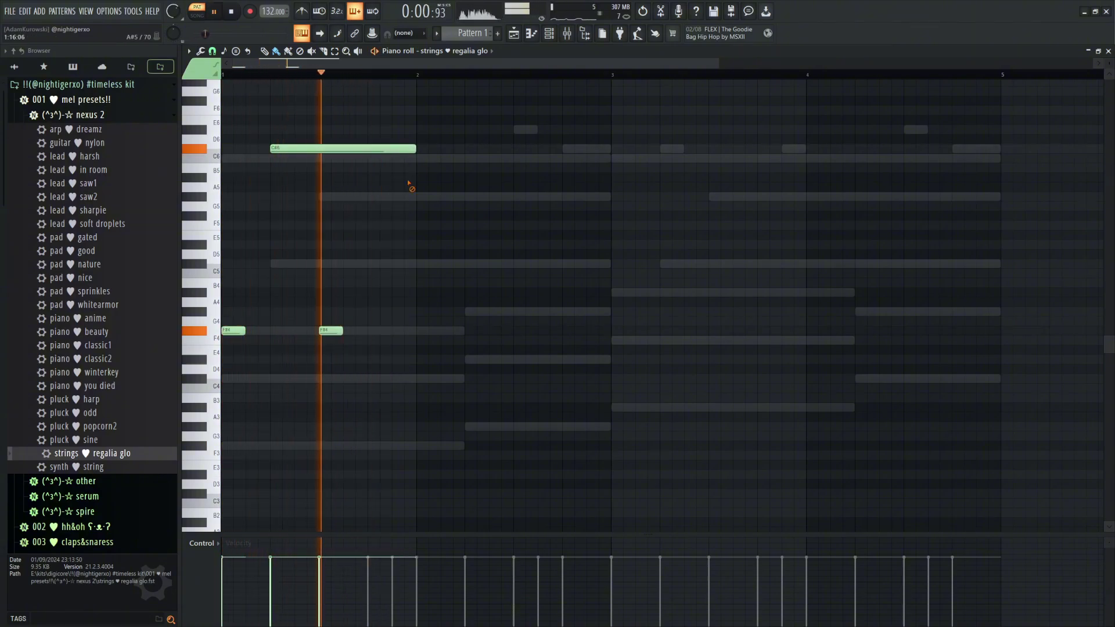
key(space)
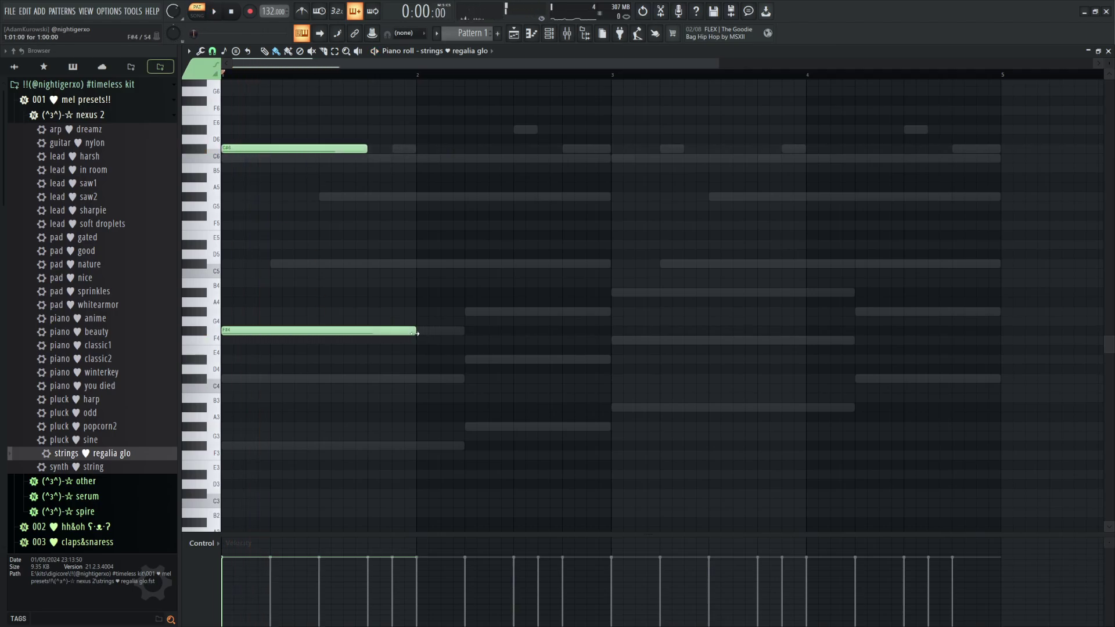
Copy the lowest chord notes from the piano beauty channel and paste them into strings regalia glo
right_click(411, 447)
right_click(412, 447)
scroll(440, 433, down, 2)
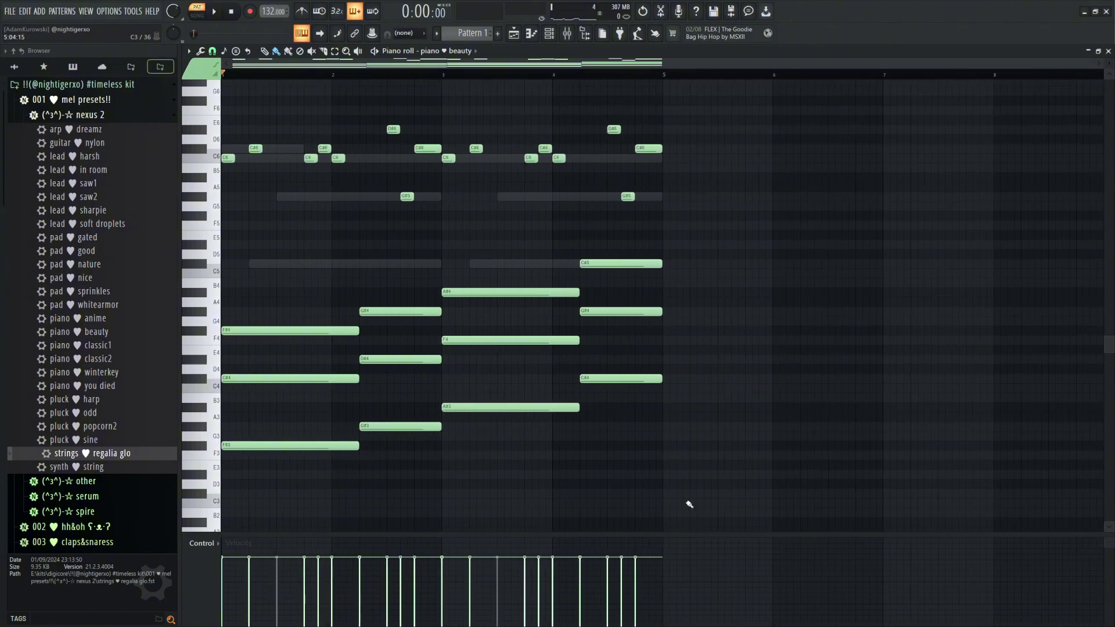
drag(683, 509, 239, 369)
click(431, 51)
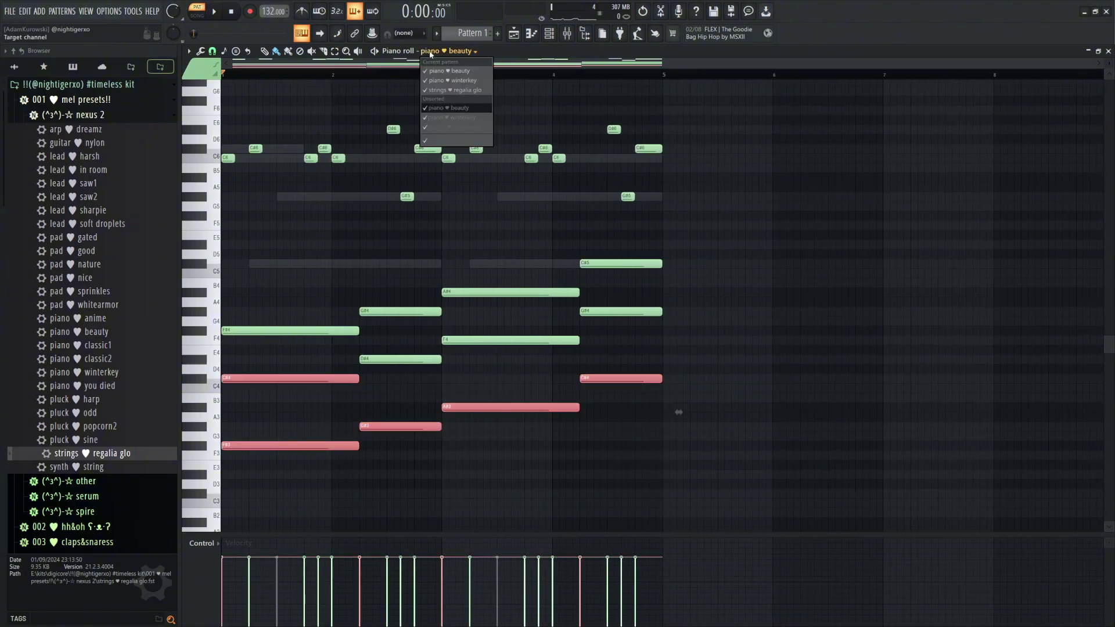
click(463, 90)
key(ctrl+v)
Delete the pasted C#4 note in bar 1 so only the bass line remains, and play it back
key(space)
right_click(352, 378)
key(space)
key(space)
key(space)
Raise the four pasted bass notes by one octave and start playback
drag(748, 289, 204, 514)
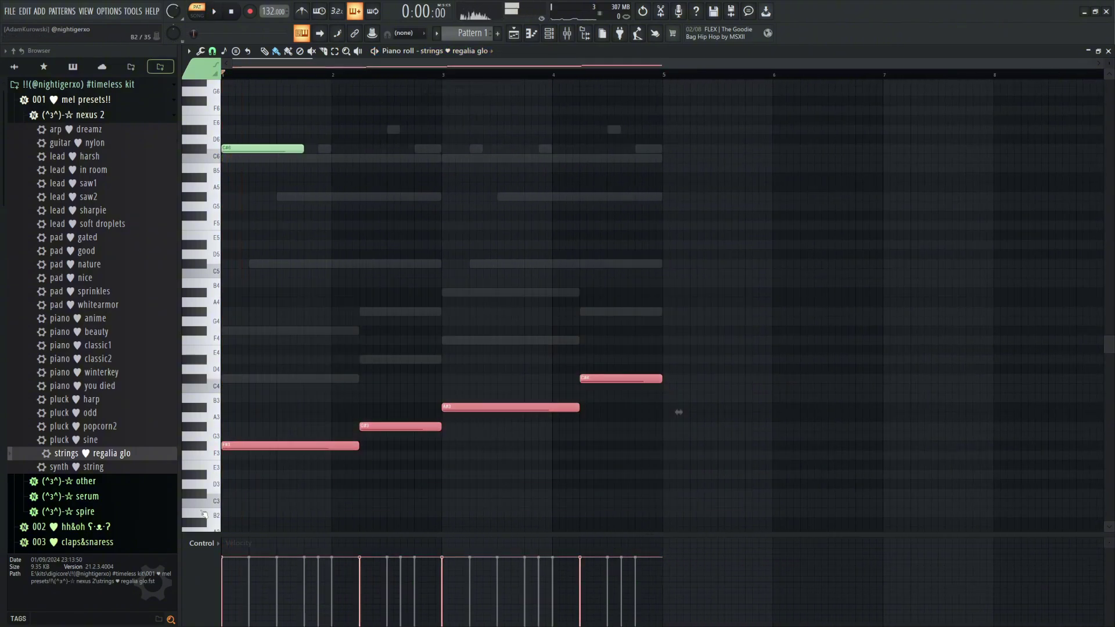
key(ctrl+Up)
key(space)
key(ctrl+d)
Extend the C#6 note to beat 3 of bar 2 and follow it with a half-bar D#6 note
scroll(303, 221, up, 2)
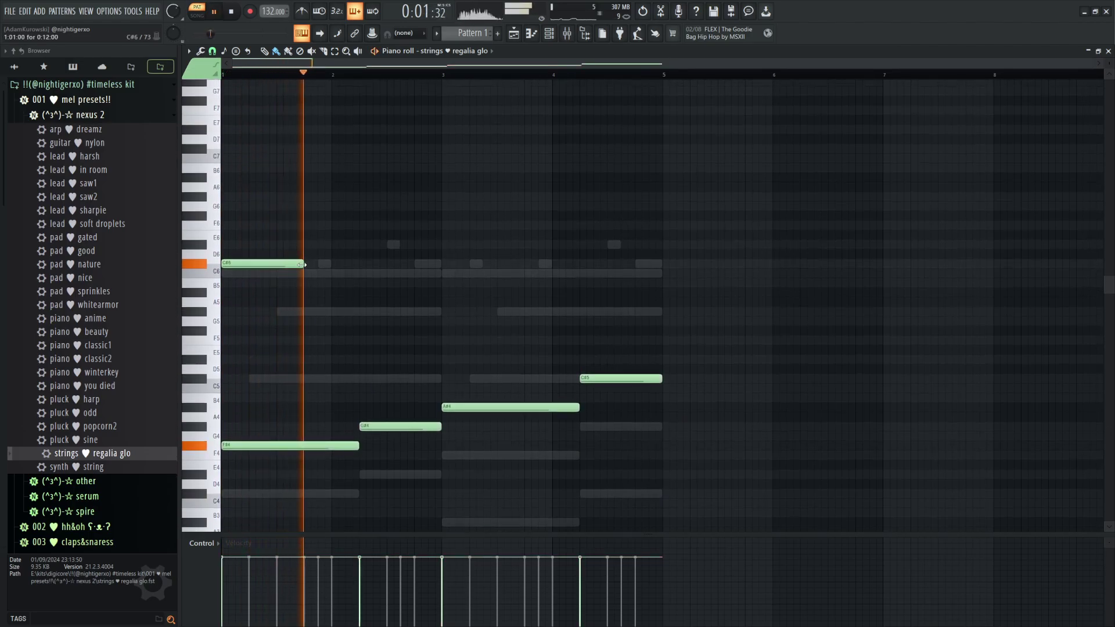
click(364, 244)
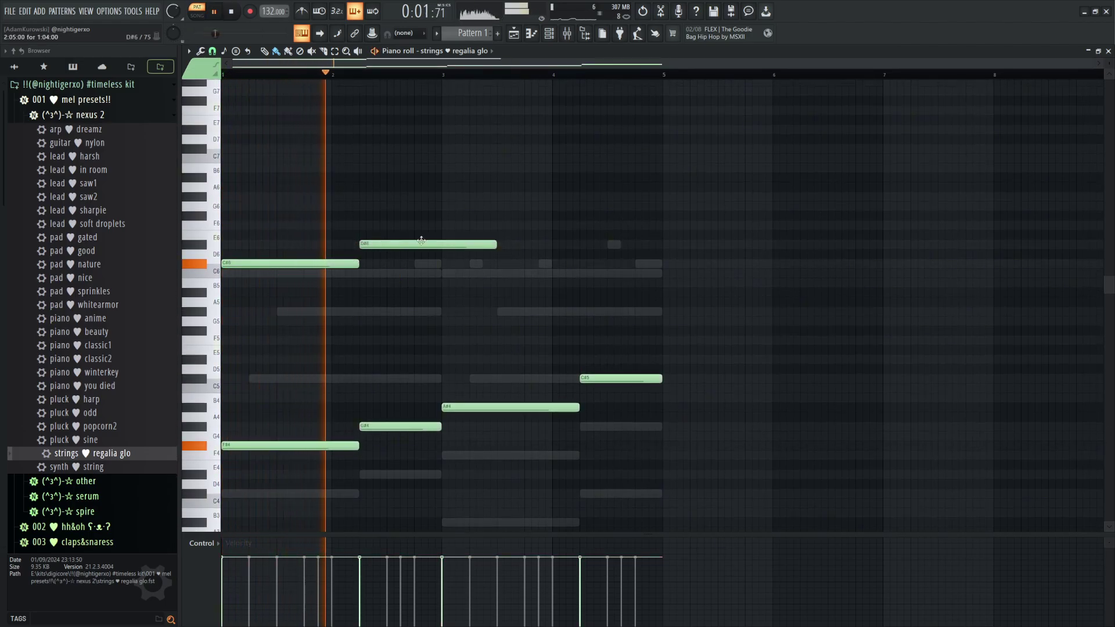
mouse_move(423, 243)
mouse_down()
mouse_move(456, 241)
mouse_move(433, 245)
mouse_up()
key(space)
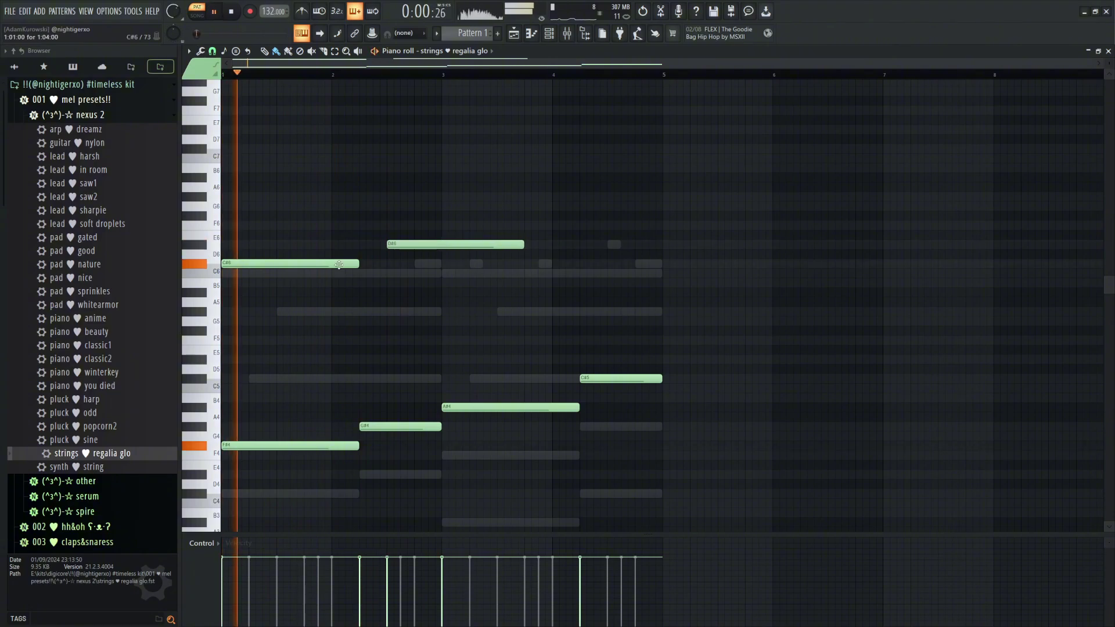
drag(519, 243, 442, 245)
Add a C6 note lasting all of bar 3, followed by half-bar G#5 and C6 notes in bar 4
click(448, 273)
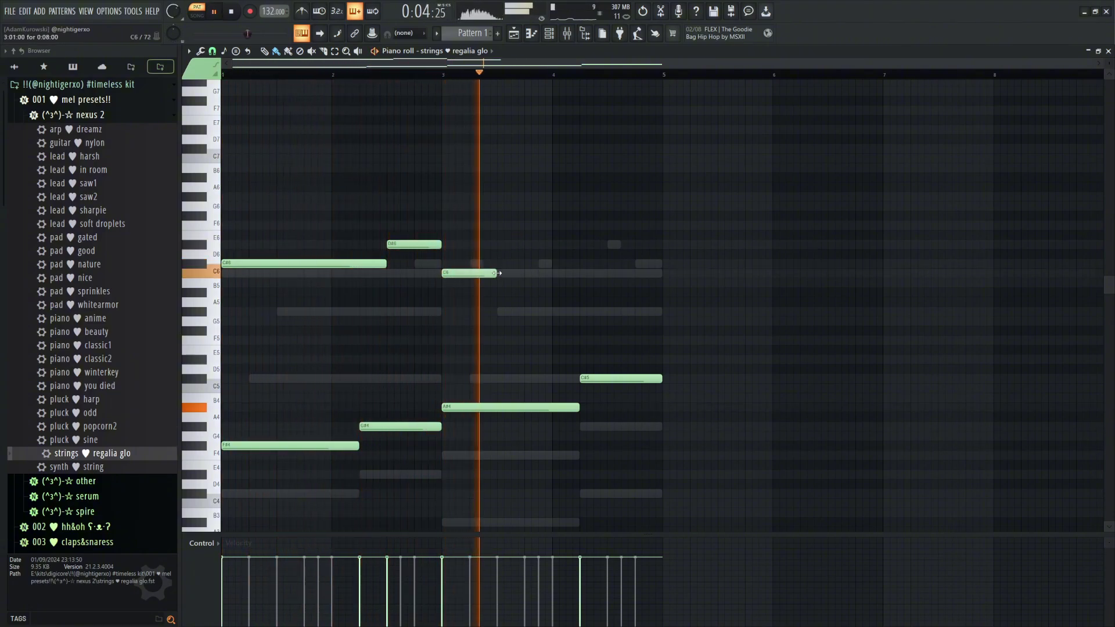
drag(497, 272, 553, 273)
click(555, 311)
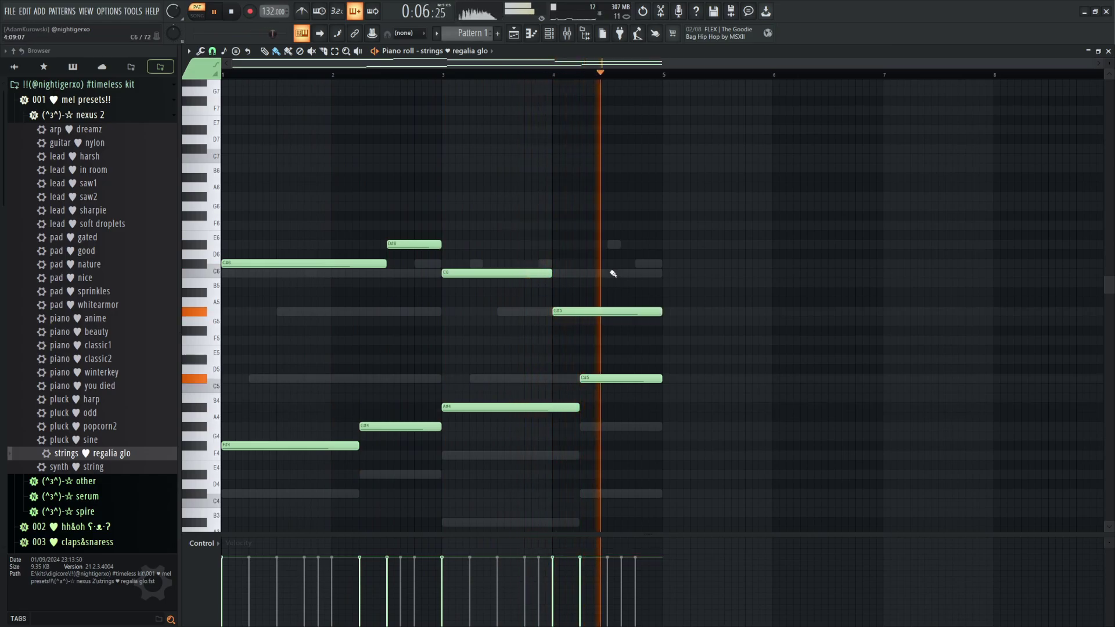
drag(661, 312, 607, 312)
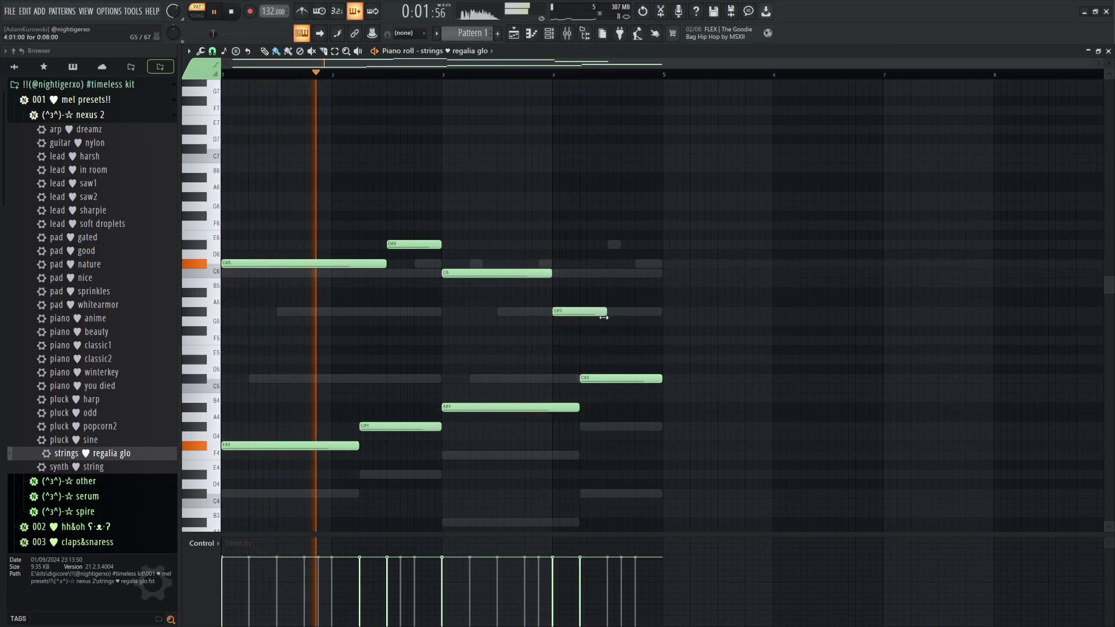
click(608, 274)
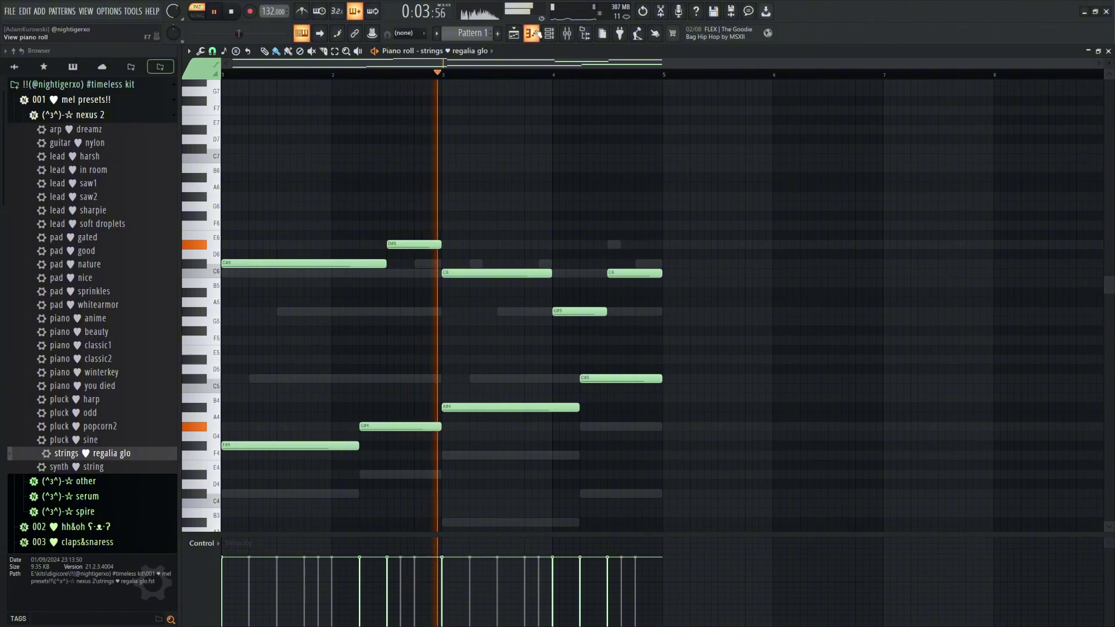
Duplicate the four-bar strings part into bars 5 to 8
key(F6)
key(F6)
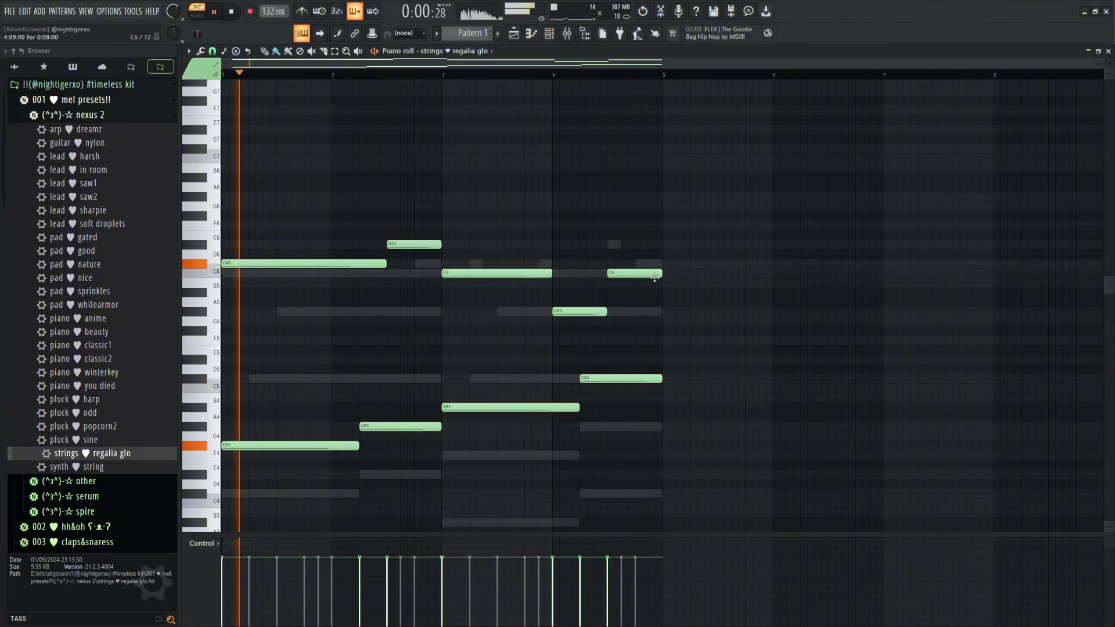
key(ctrl+b)
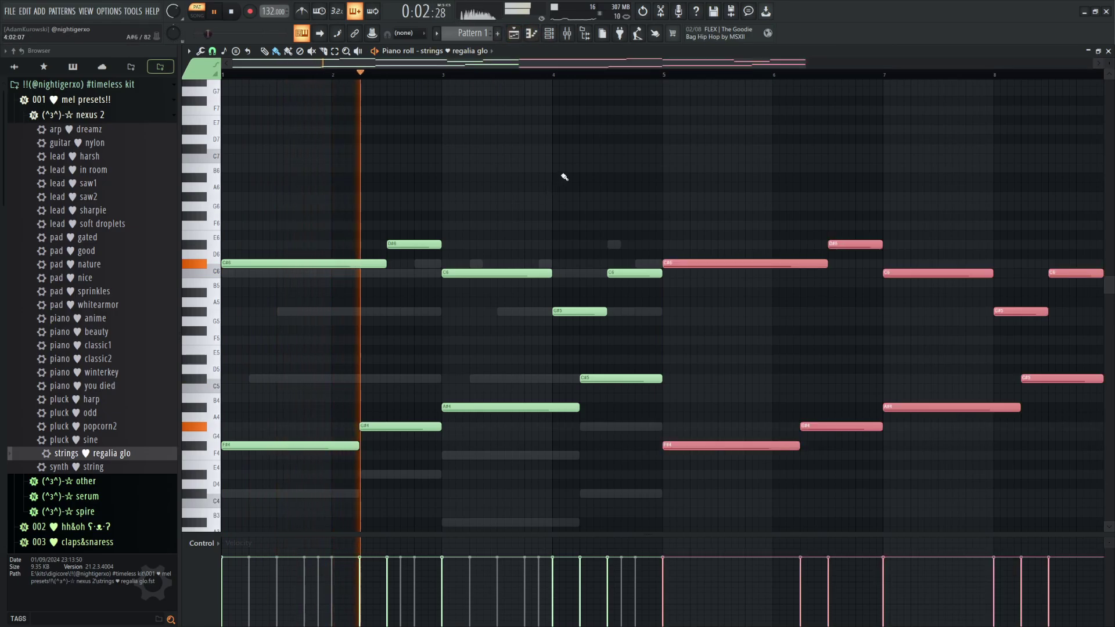
Change the upper strings notes in bars 7 and 8 to a full-bar G#6 followed by half-bar F6 and D#6 notes
scroll(563, 176, down, 2)
key(ctrl+d)
key(space)
drag(696, 270, 703, 188)
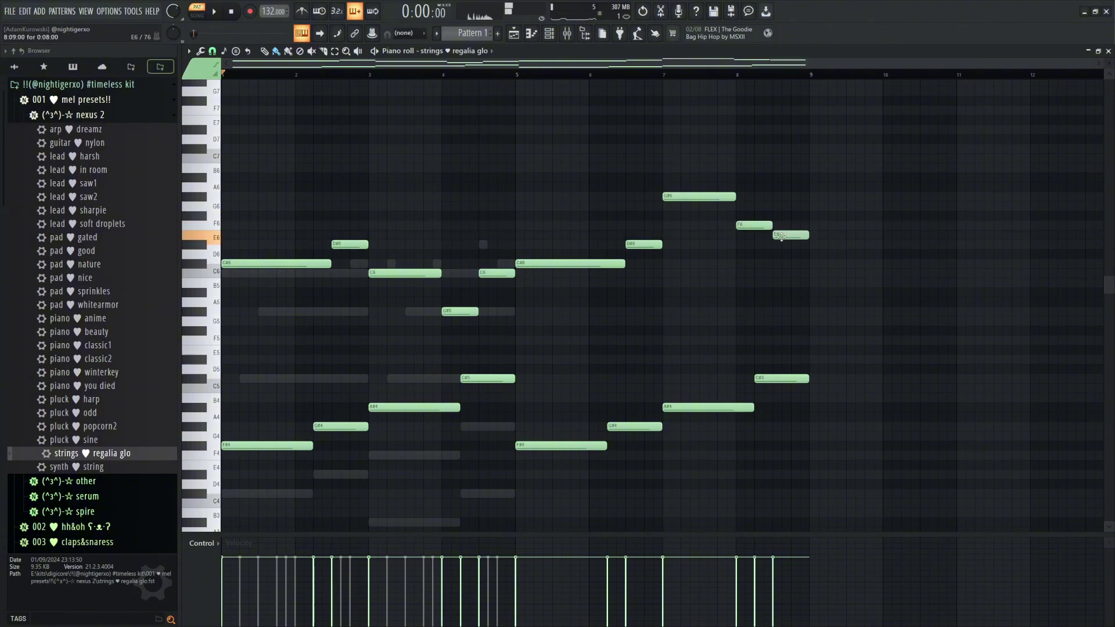
Switch the piano roll to the piano beauty channel and duplicate its four-bar part into bars 5 to 8
click(465, 51)
click(455, 71)
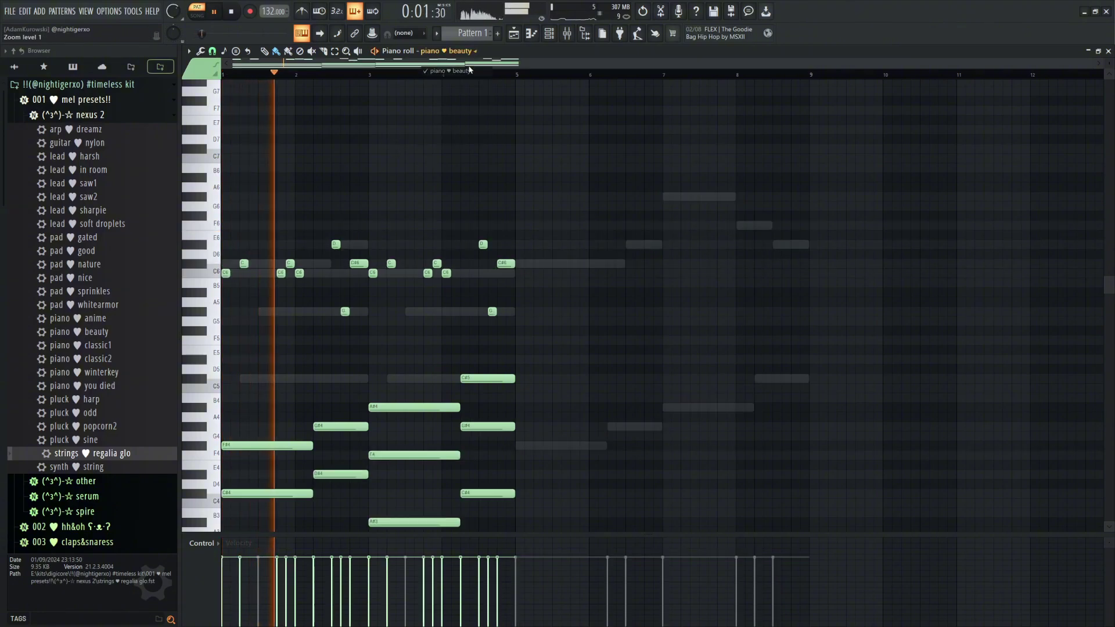
scroll(510, 149, down, 2)
key(ctrl+b)
scroll(523, 143, up, 1)
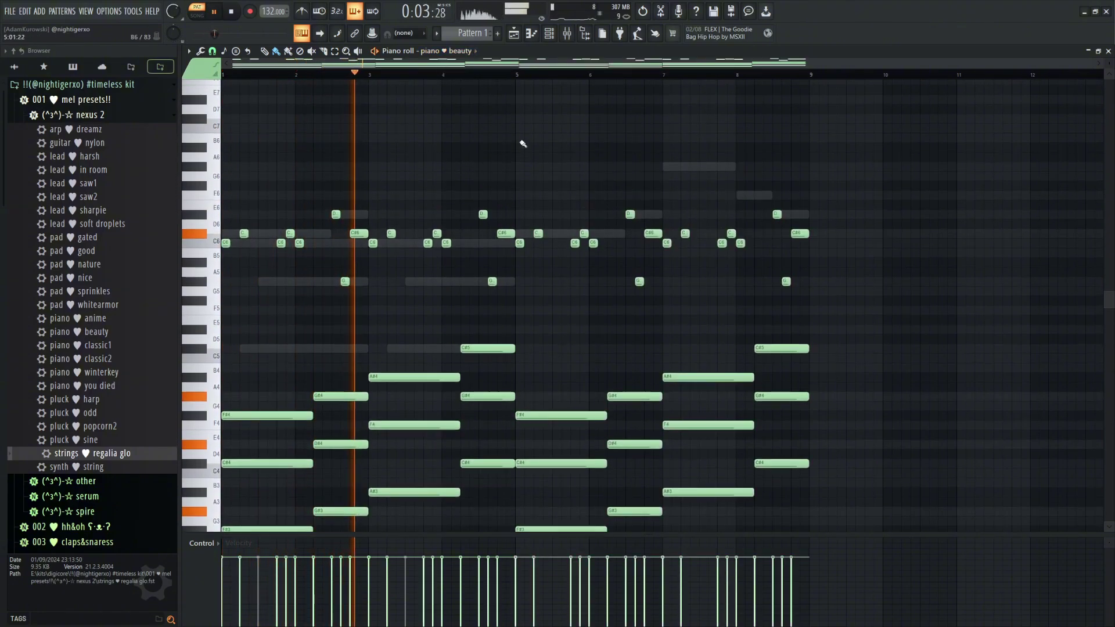
Add one-beat F#6 and F6 notes on beats 1 and 2 of bar 5 in the piano beauty part
click(501, 225)
scroll(501, 230, up, 2)
right_click(511, 282)
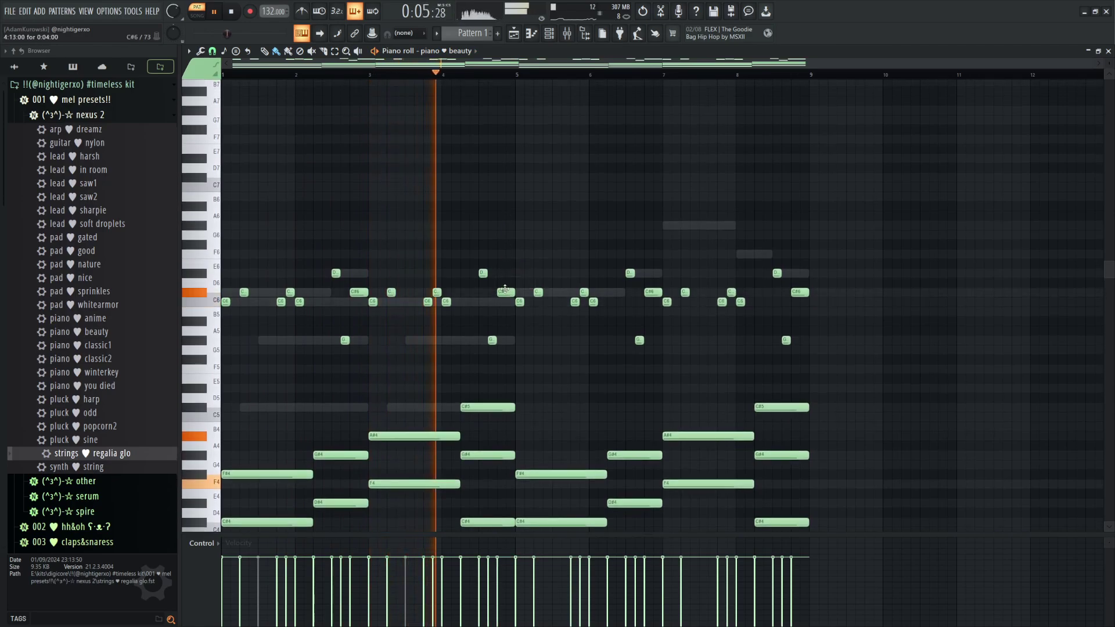
scroll(513, 244, up, 2)
drag(530, 226, 532, 247)
key(space)
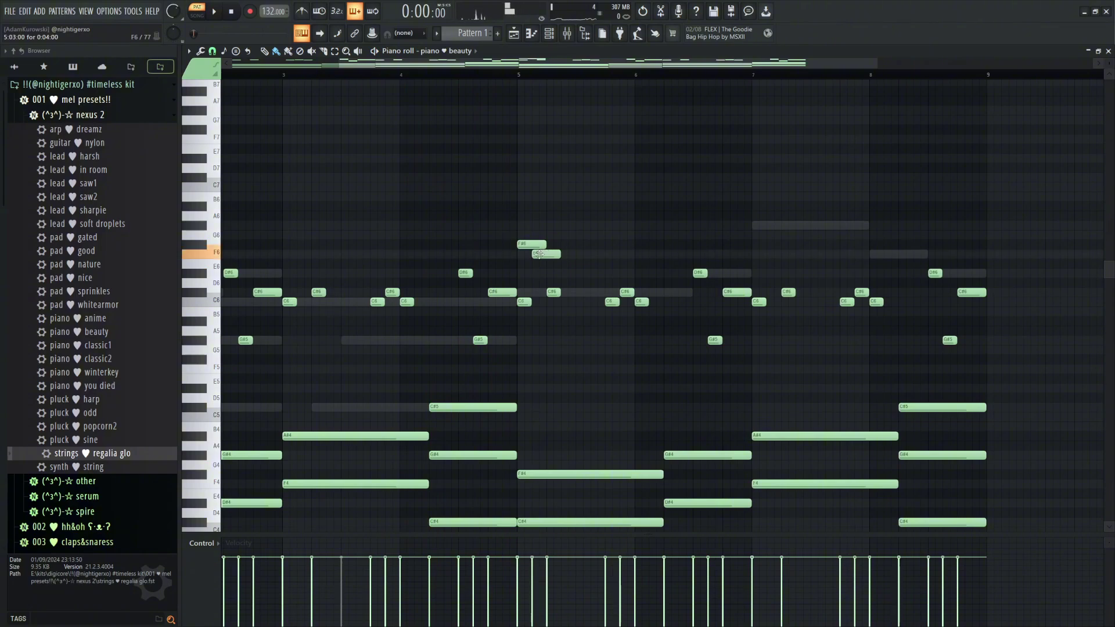
click(490, 74)
key(space)
drag(550, 254, 542, 231)
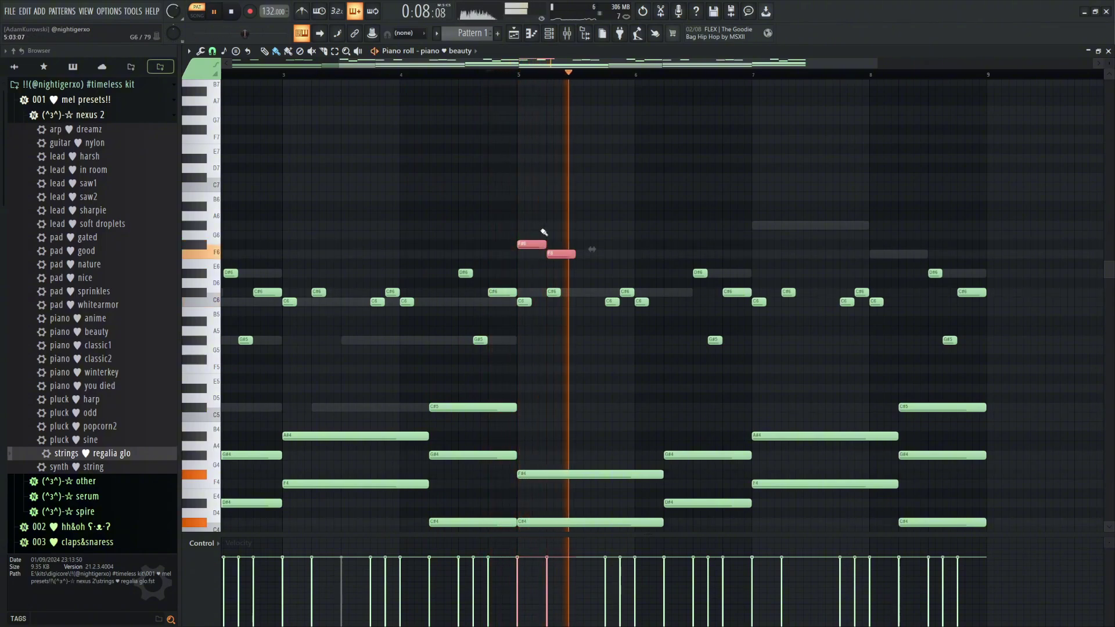
Add a one-beat F6 on beat 4 of bar 5 and a one-beat D#6 at the start of bar 6
key(ctrl+b)
mouse_move(640, 240)
mouse_down()
mouse_move(618, 241)
mouse_move(632, 241)
mouse_up()
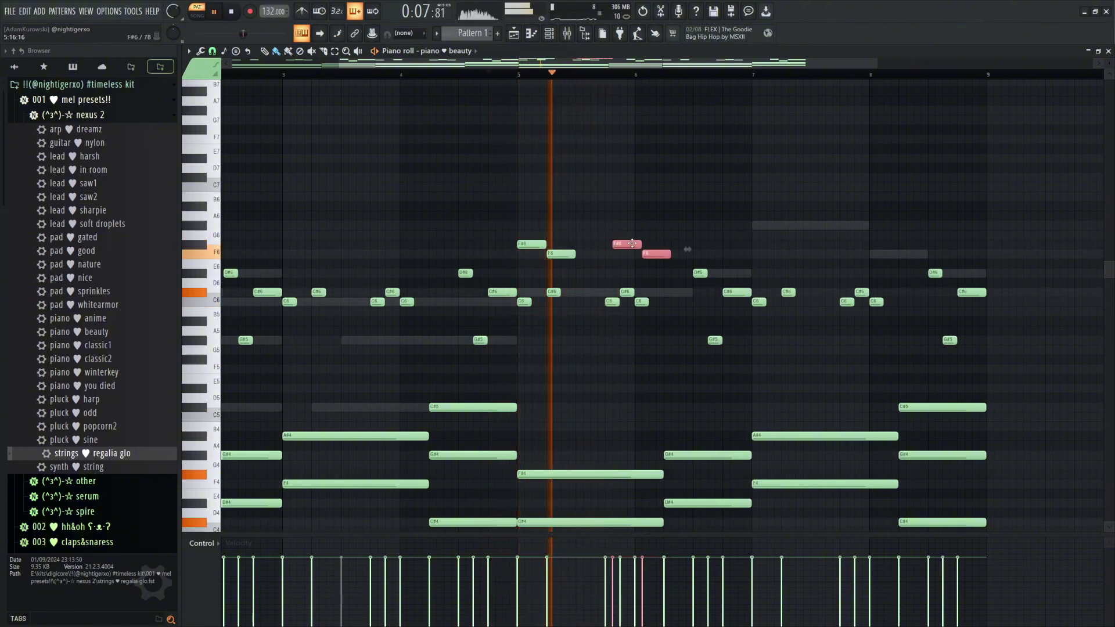
right_click(631, 244)
right_click(654, 254)
click(641, 272)
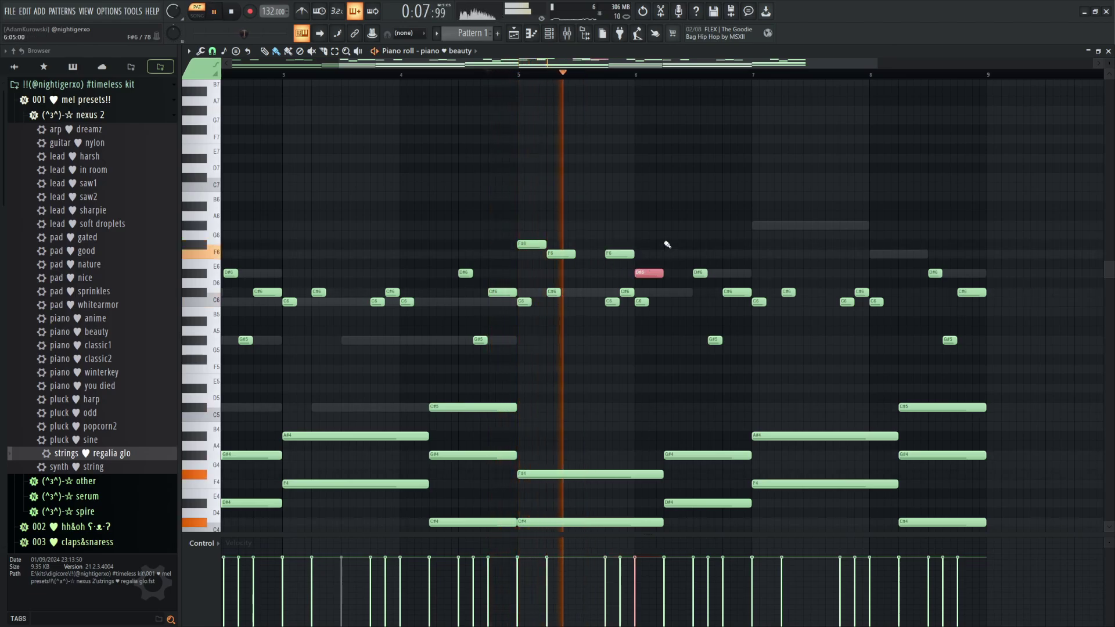
click(652, 283)
right_click(660, 286)
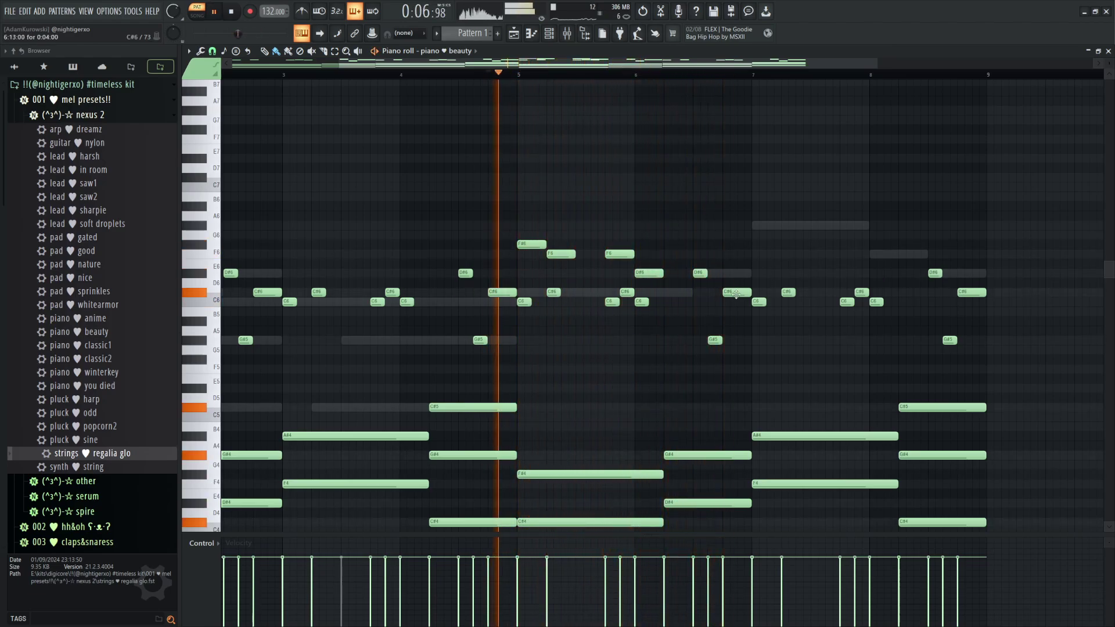
Add one-beat notes G#6, F6 and F6 on beats 1, 2 and 4 of bar 7, and D#6 at the start of bar 8
click(766, 216)
key(space)
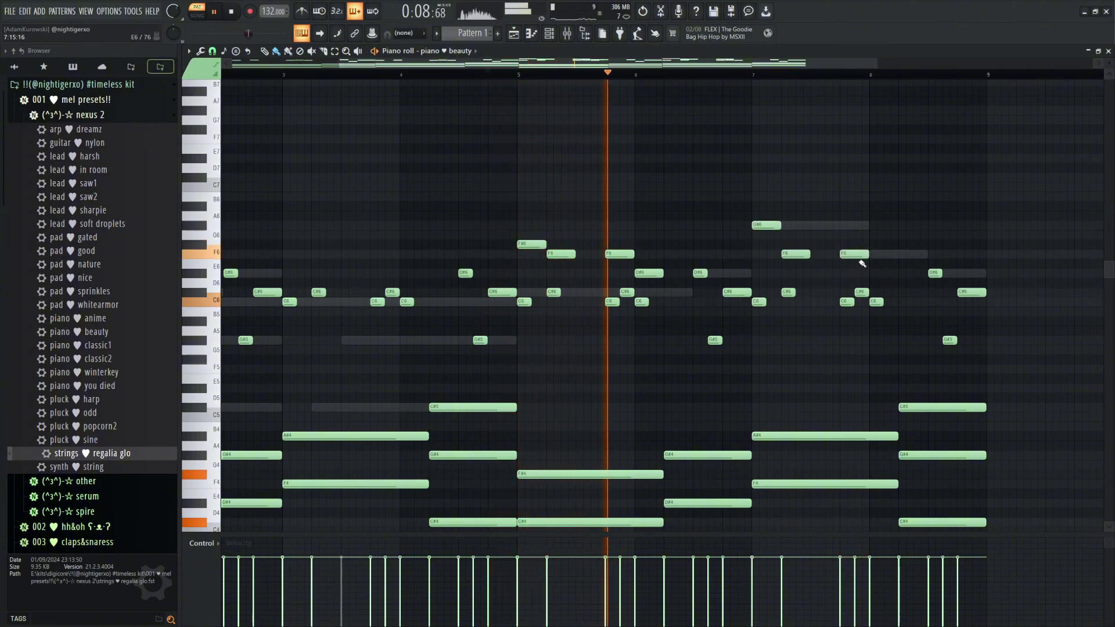
click(867, 255)
drag(867, 256, 853, 256)
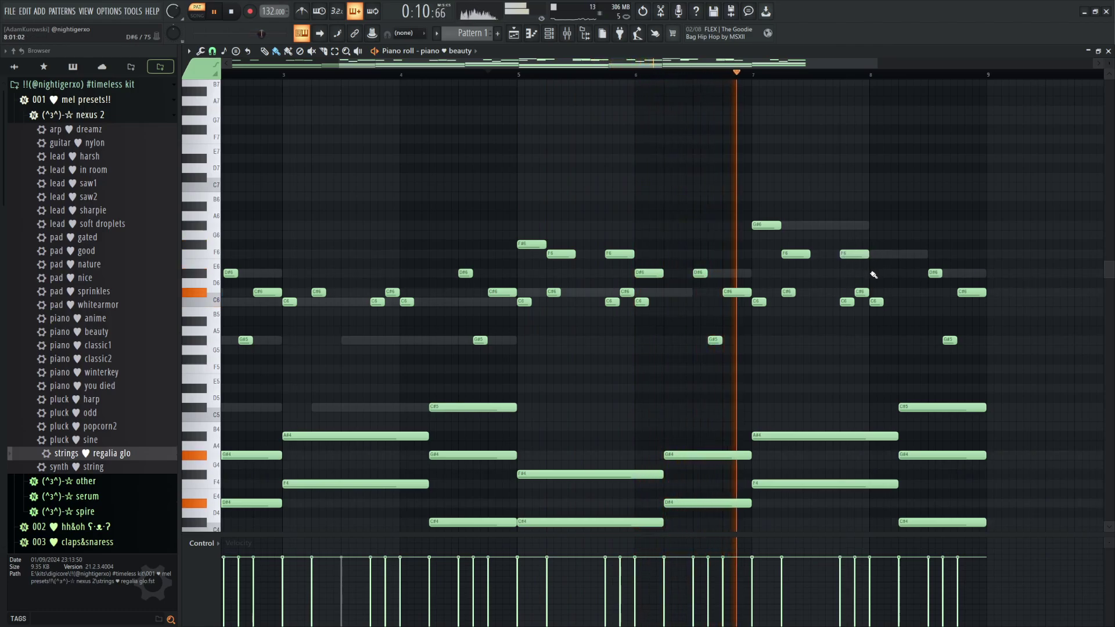
click(879, 273)
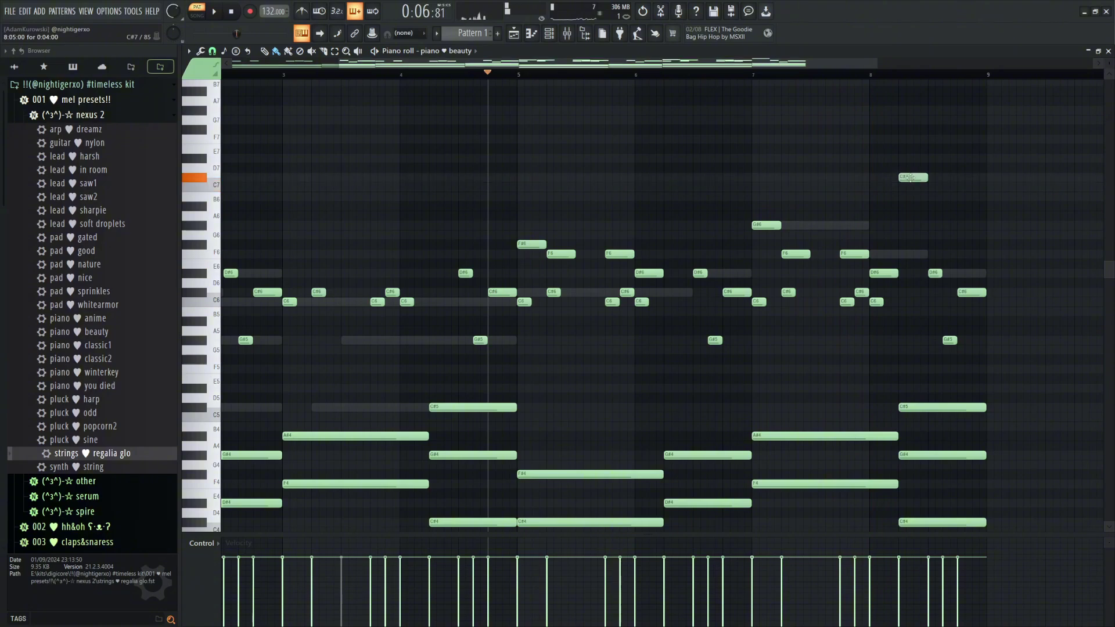
Finish bar 8 of the piano beauty melody with one-beat C#7, C7 and C#7 notes on beats 2 to 4
key(space)
click(934, 187)
drag(971, 177, 961, 177)
scroll(961, 165, down, 1)
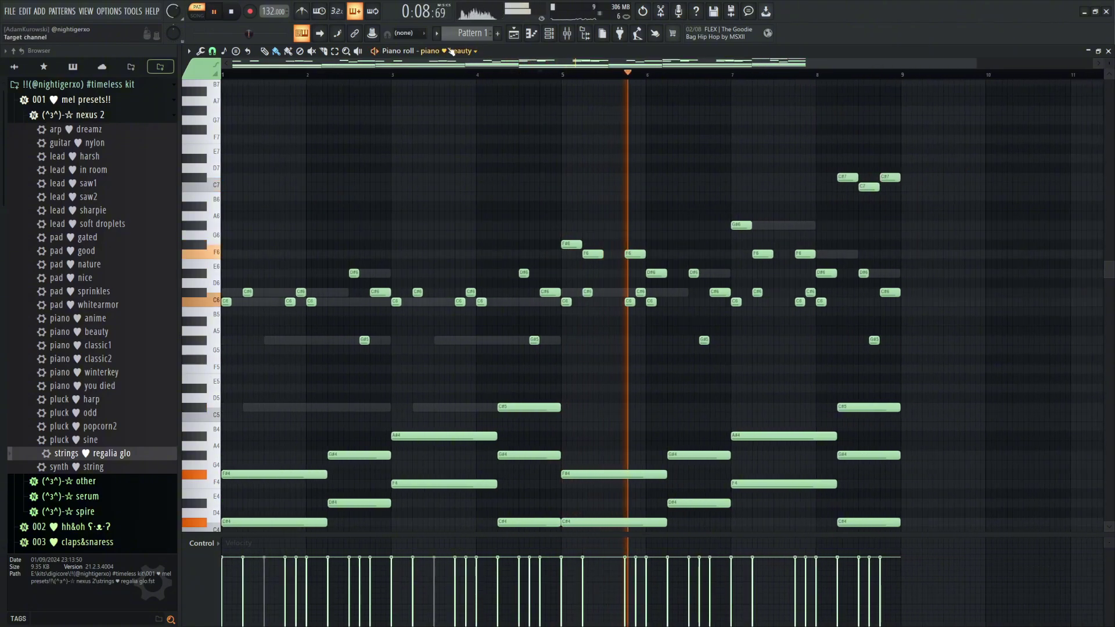
Switch the piano roll to the piano winterkey channel and duplicate its four-bar part into bars 5 to 8
click(450, 51)
click(451, 51)
click(485, 130)
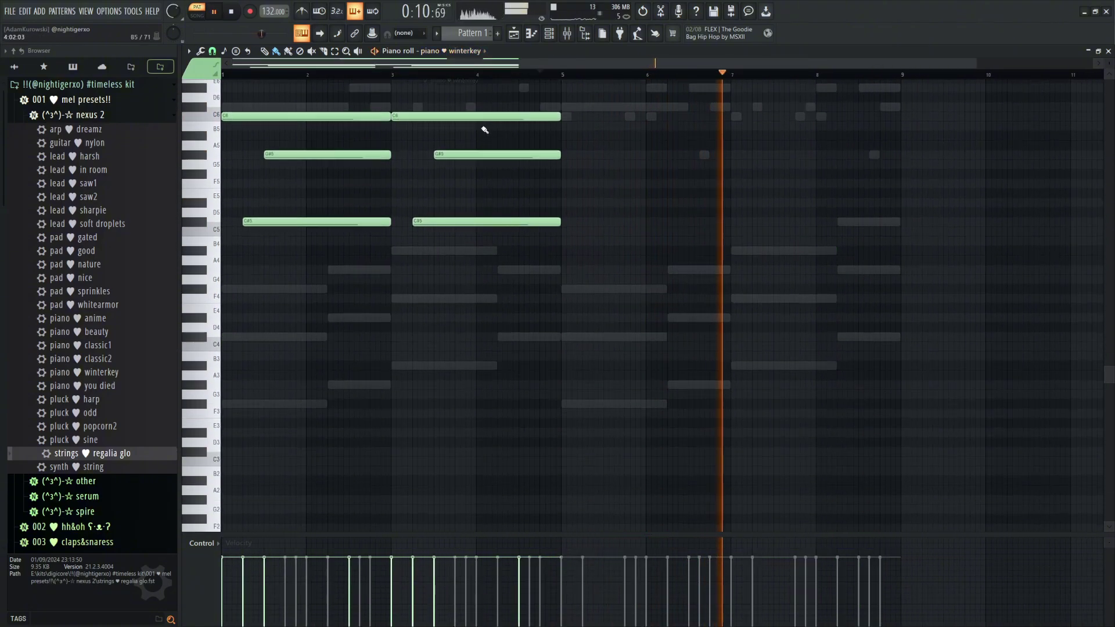
key(ctrl+b)
scroll(590, 142, up, 5)
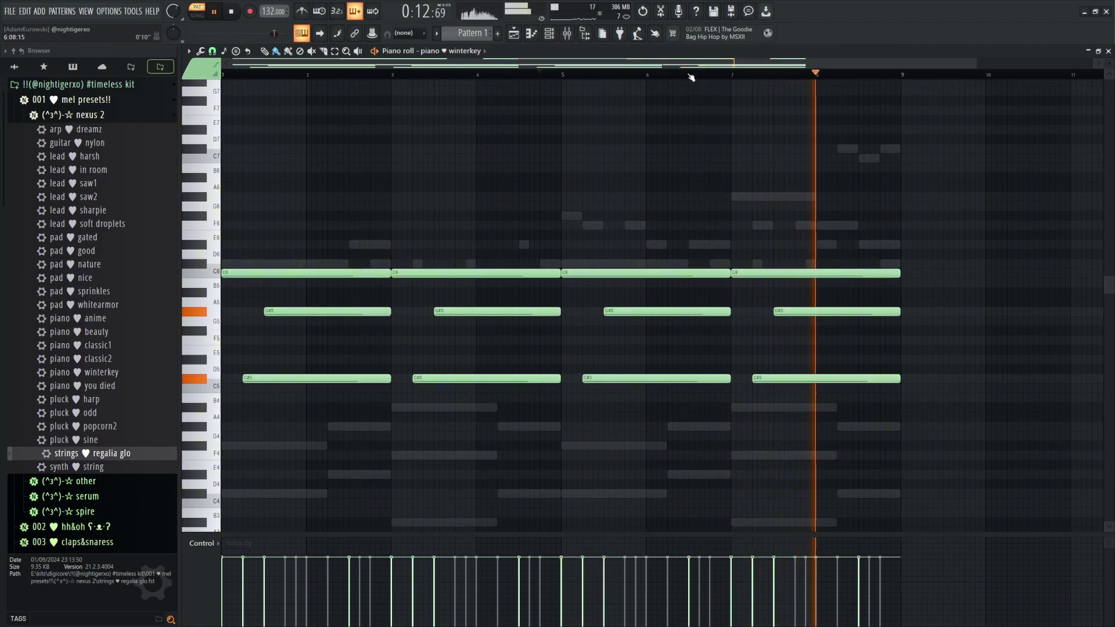
Raise the long G#5 note in bars 7 and 8 of the winterkey part to C#6
click(691, 77)
scroll(829, 231, up, 2)
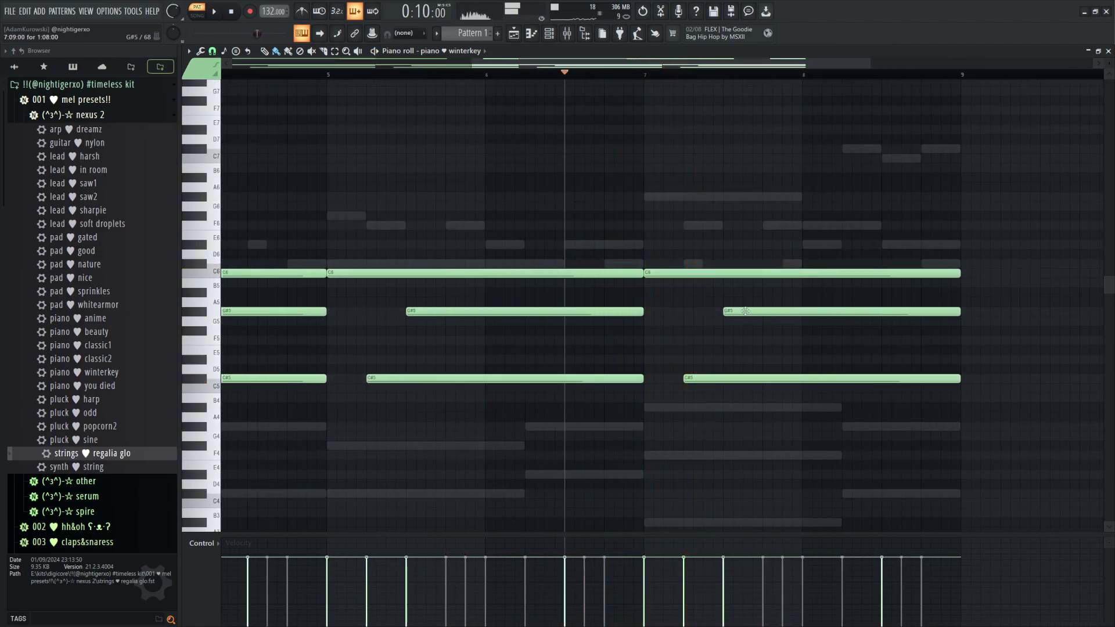
drag(745, 311, 751, 261)
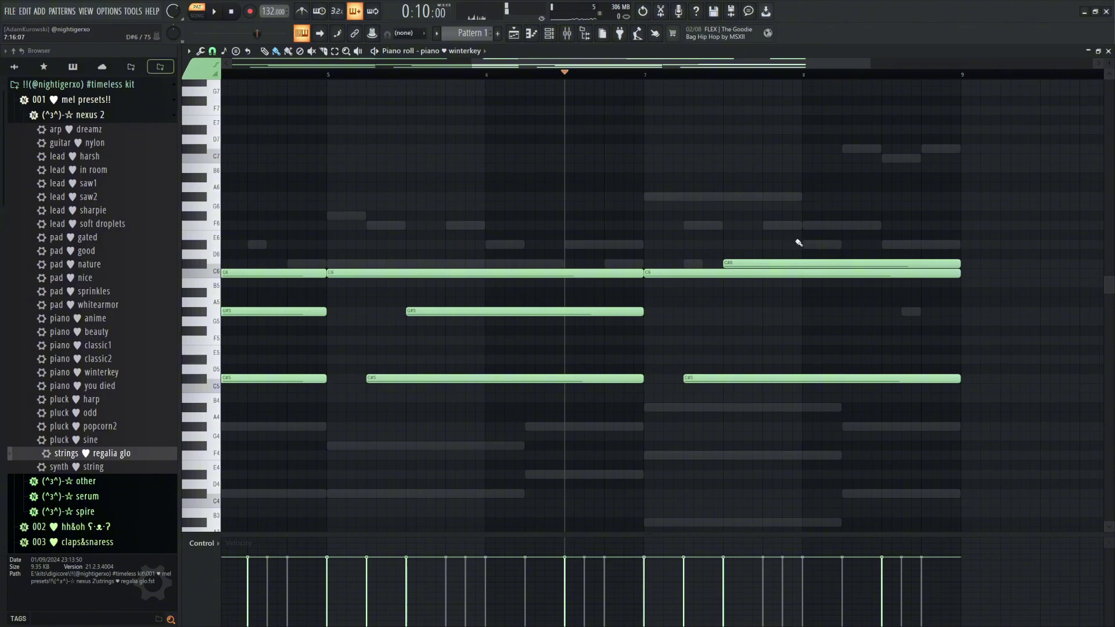
scroll(789, 235, down, 3)
scroll(780, 238, up, 8)
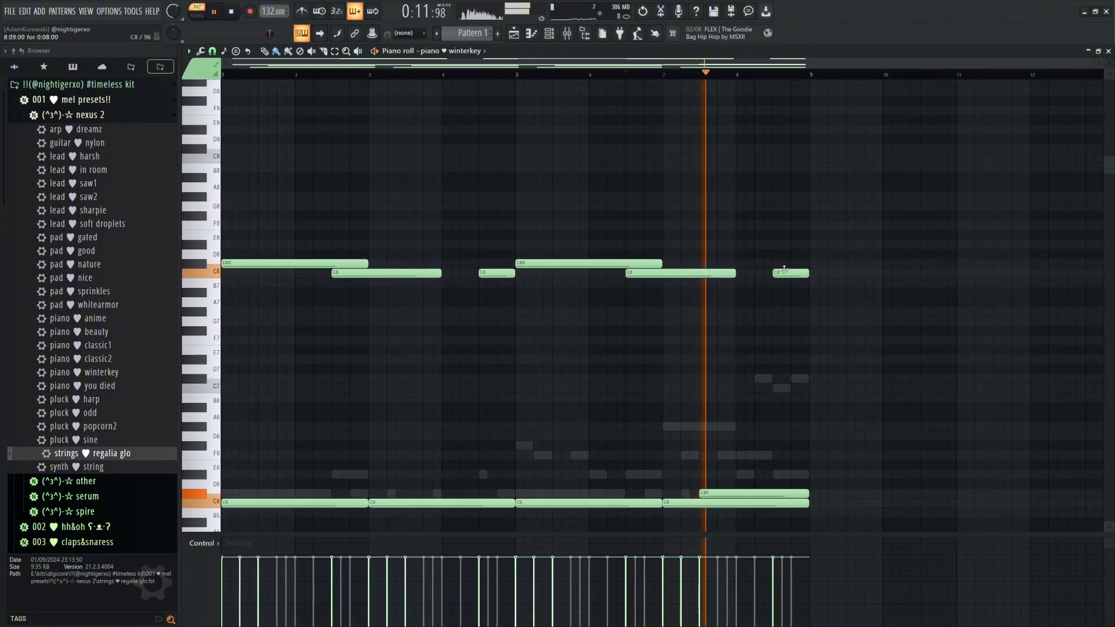
Replace the high C8 note in bar 8 with half-bar G#8 and D#8 notes and play back the part
key(space)
click(747, 235)
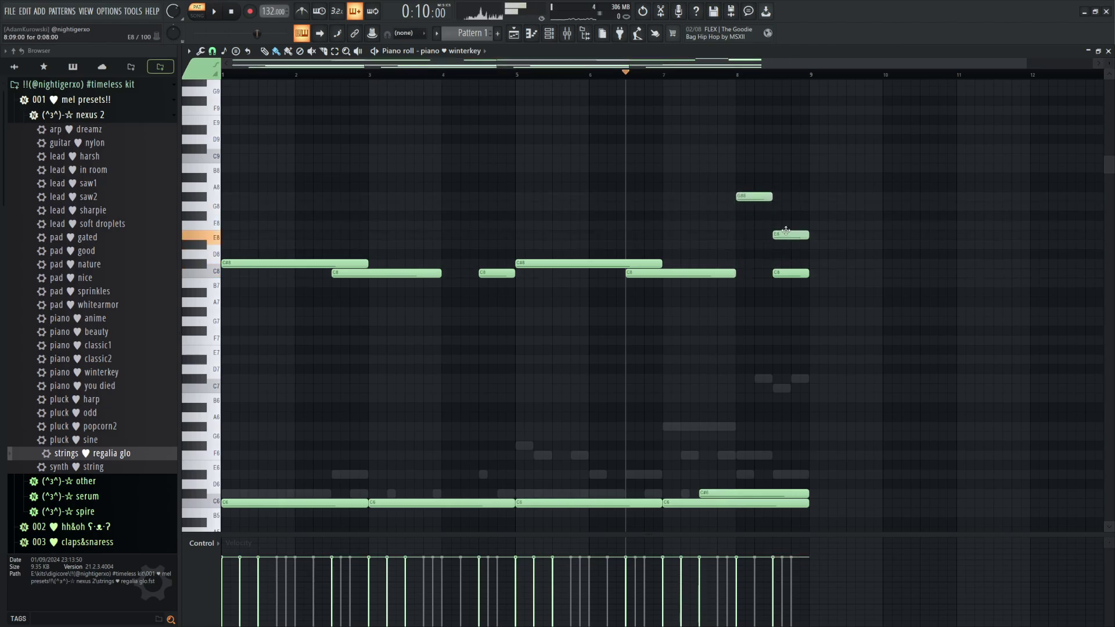
drag(785, 231, 786, 244)
key(space)
scroll(784, 281, down, 6)
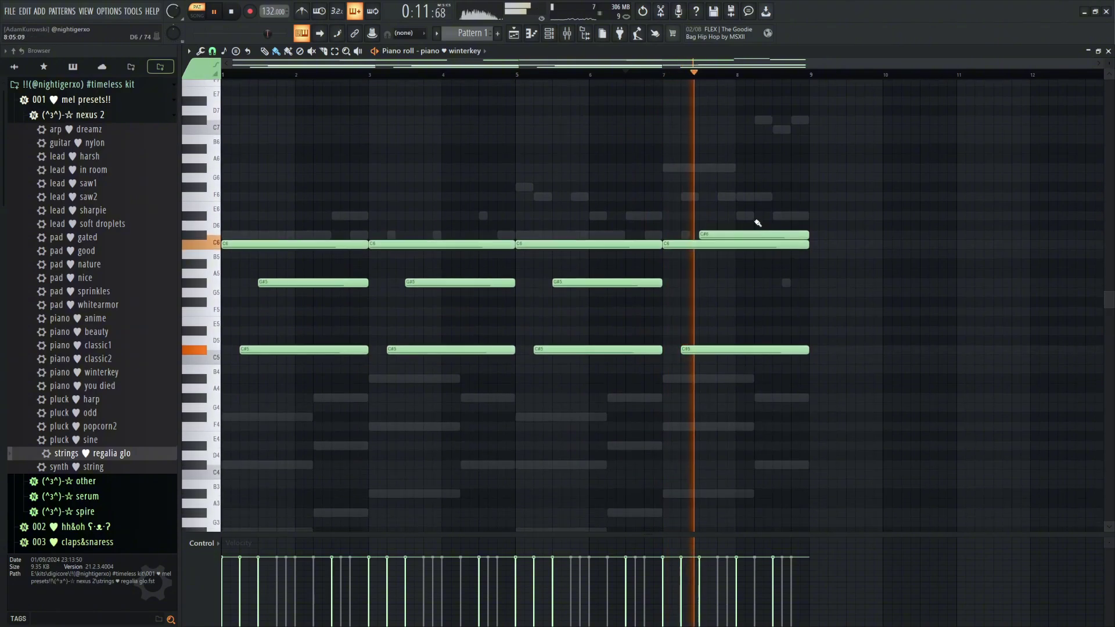
scroll(758, 223, up, 8)
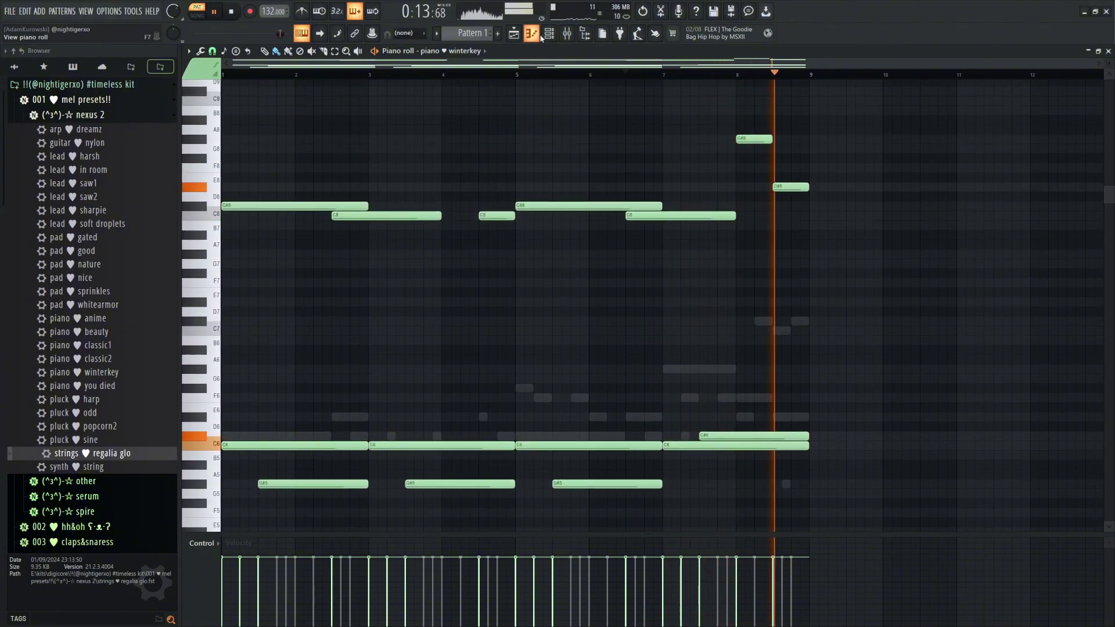
Add the serum preset lead ivvy2saw as a new channel and open it in the piano roll
click(539, 36)
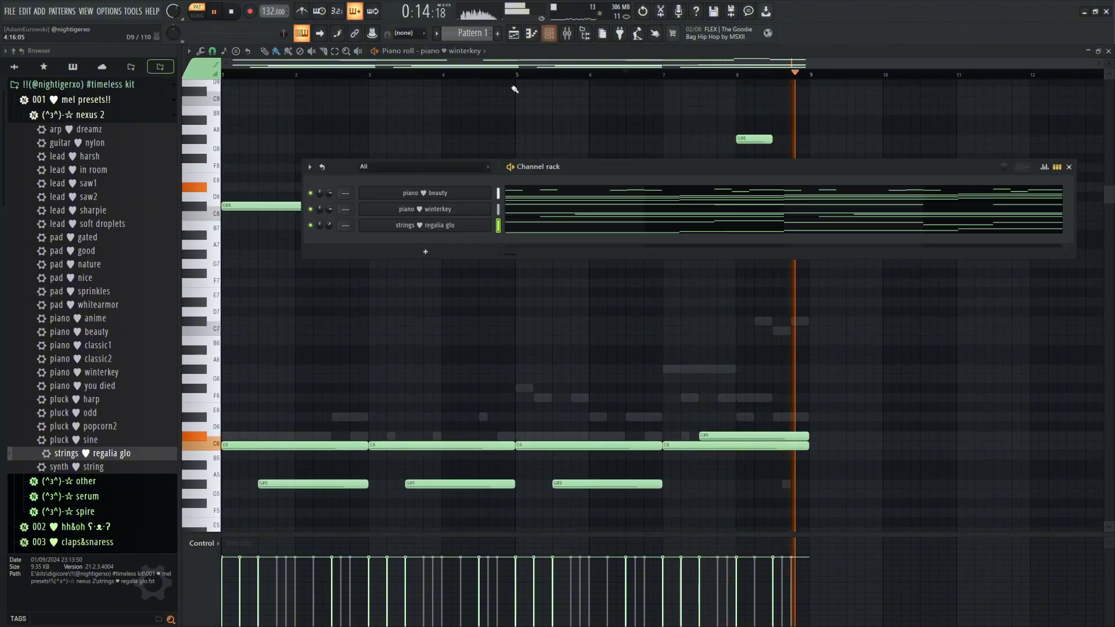
click(105, 117)
click(103, 148)
scroll(106, 261, down, 7)
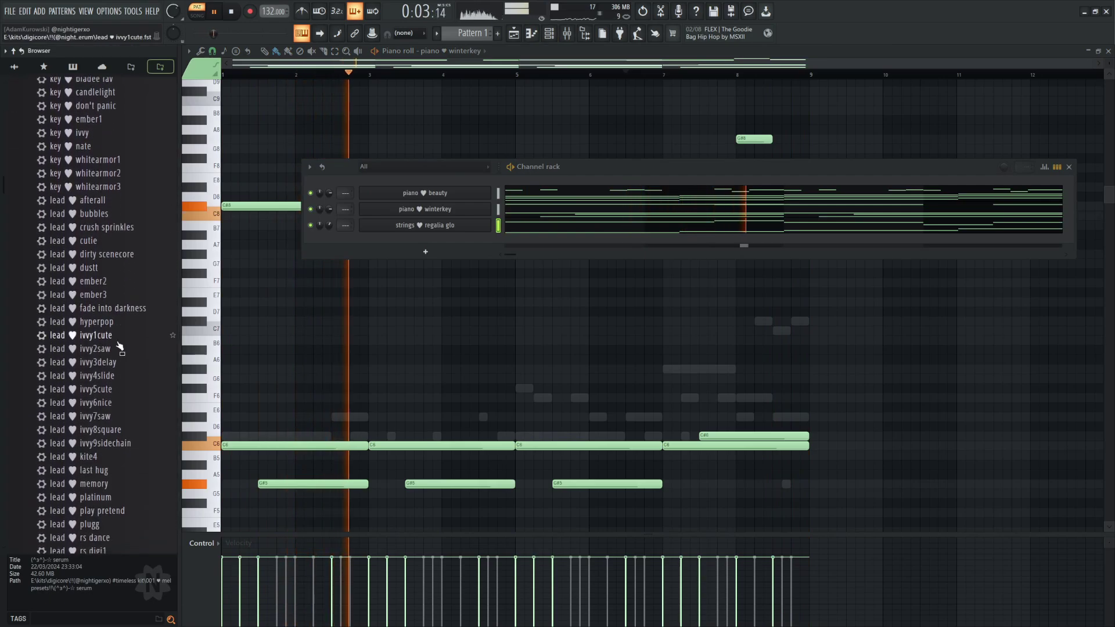
drag(116, 353, 458, 273)
click(477, 56)
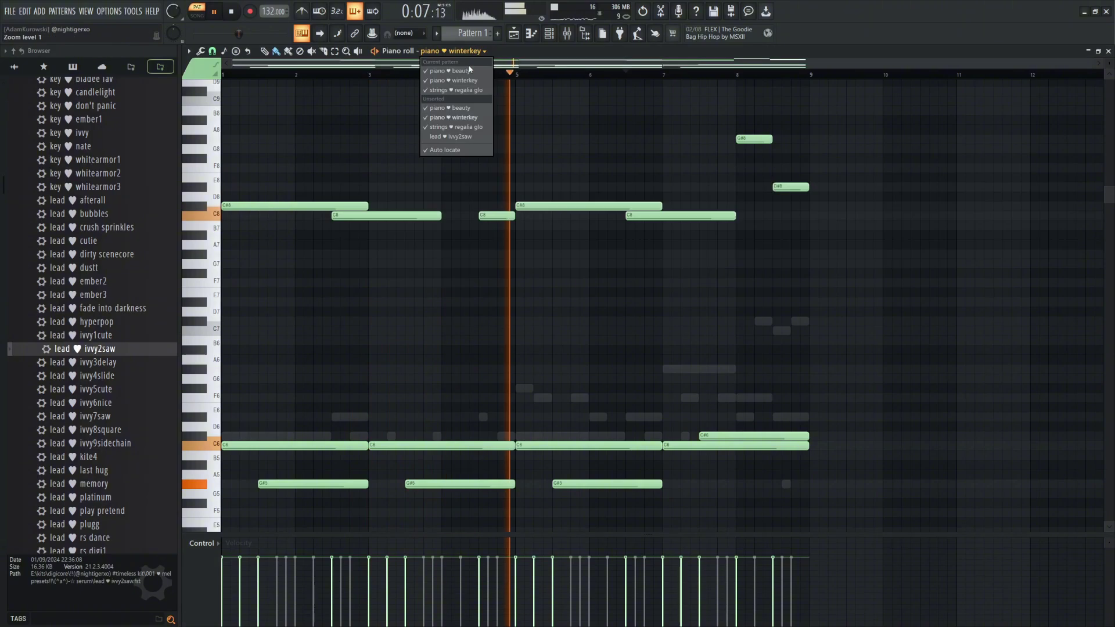
click(462, 132)
Add a run of sixteenth notes C6, C#6 and G#6 at the start of bar 1 in the lead part
click(239, 264)
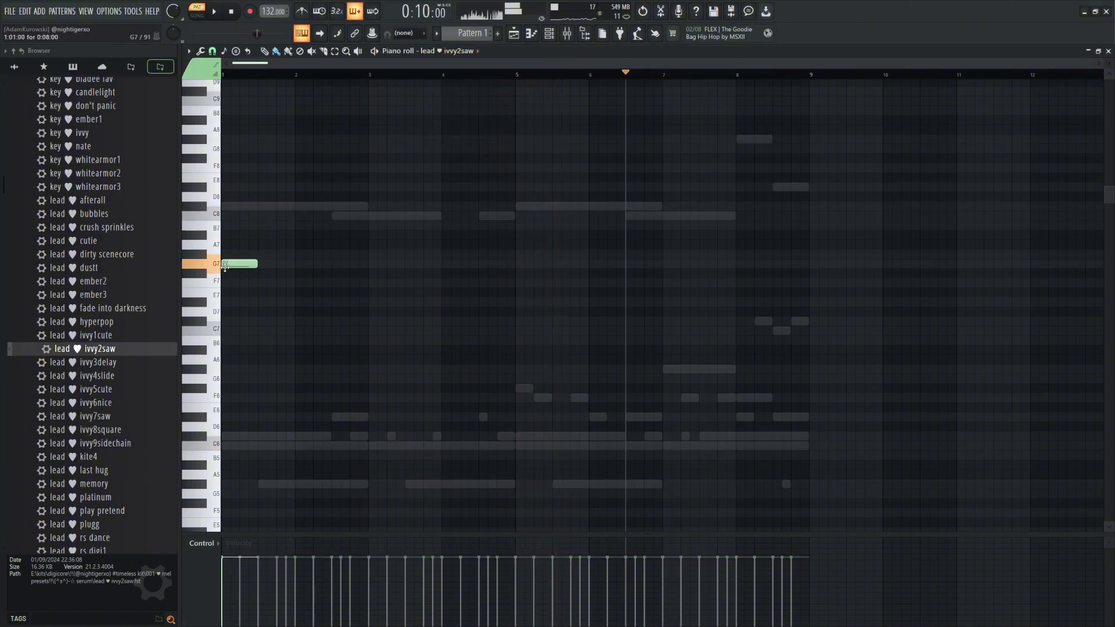
scroll(298, 311, down, 5)
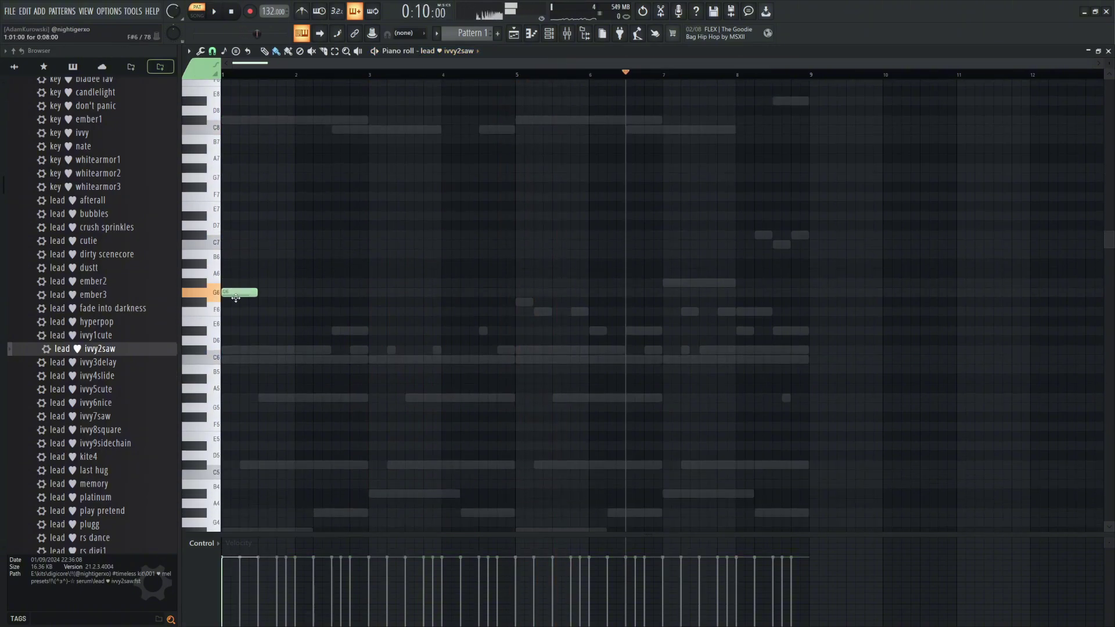
scroll(236, 298, up, 6)
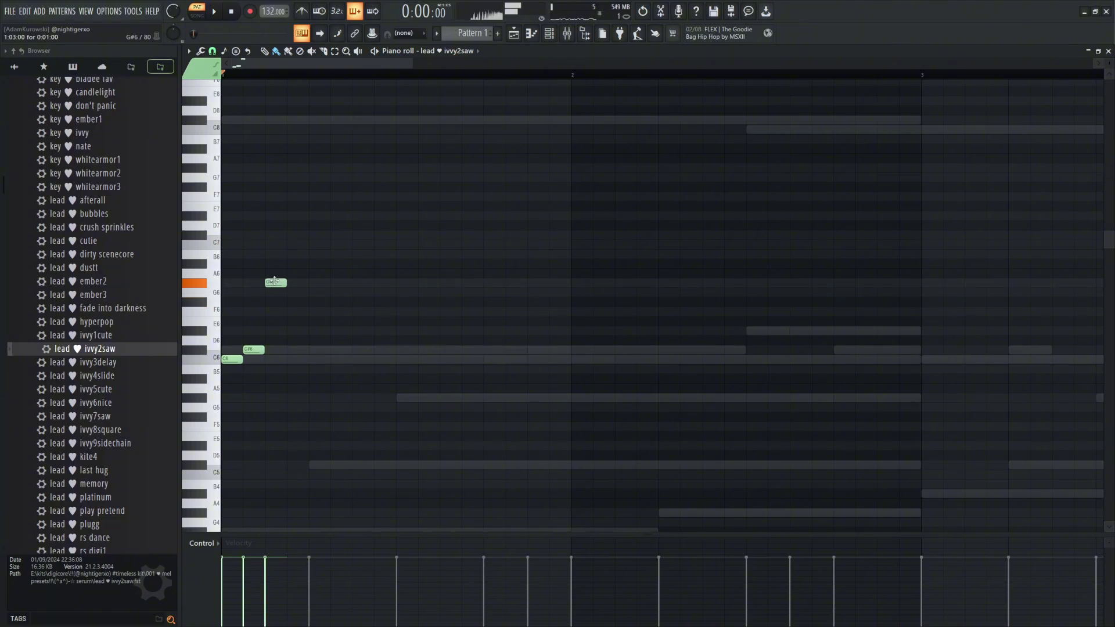
key(space)
Stretch the three lead notes to 133.33% so that the run fills exactly one beat
drag(287, 259, 223, 382)
key(space)
scroll(244, 363, up, 2)
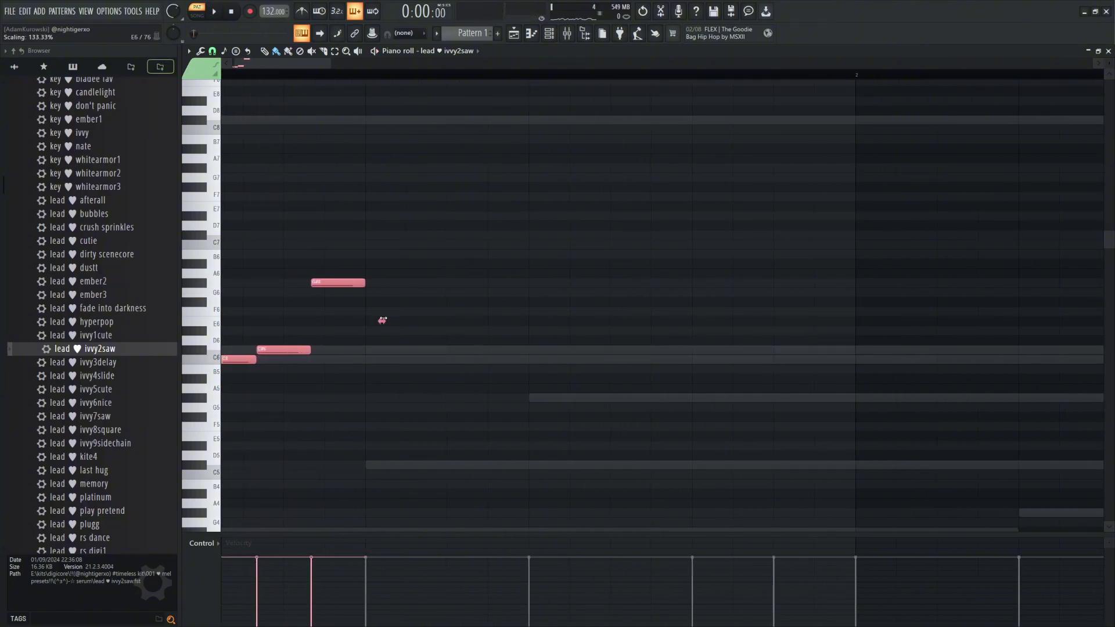
scroll(304, 75, down, 3)
key(space)
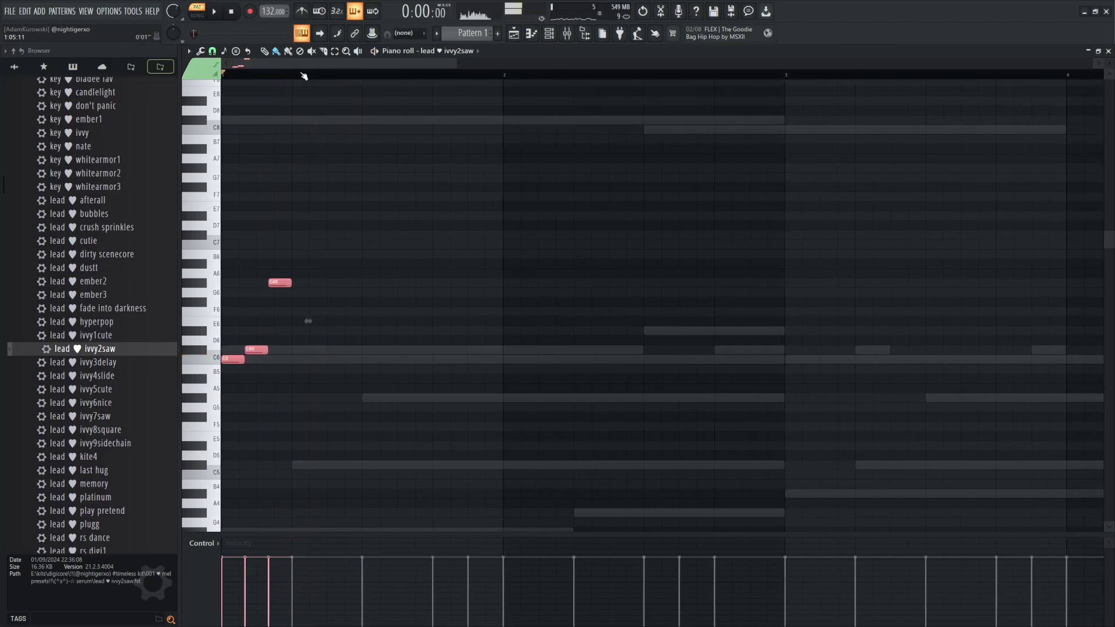
Duplicate the three-note lead run into beat 2 of bar 1 and deselect the notes
key(space)
key(ctrl+b)
key(ctrl+d)
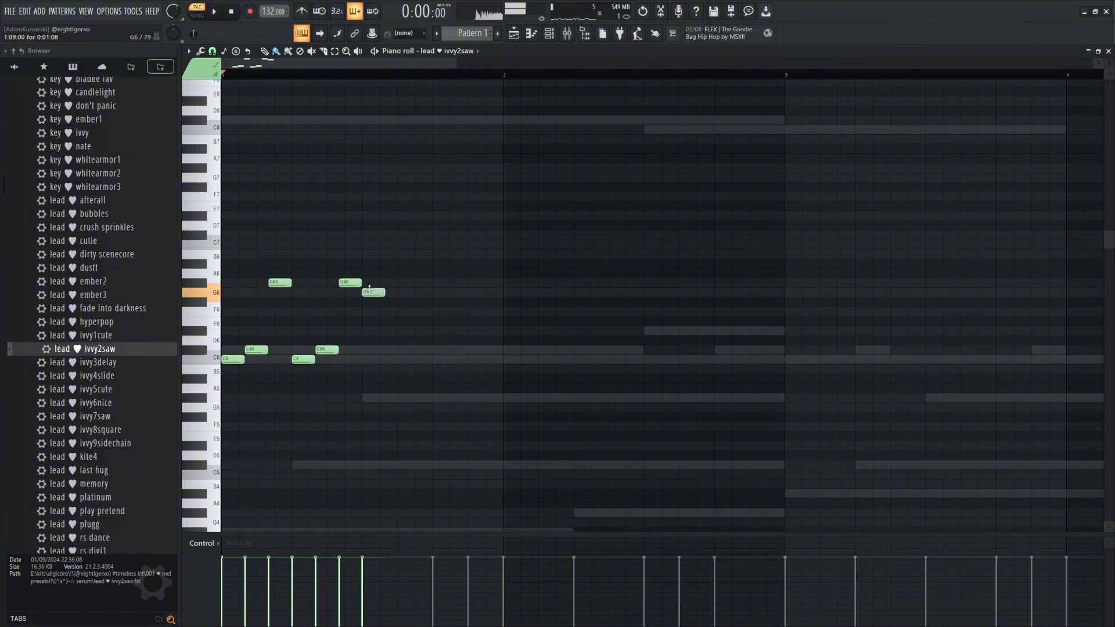
Add a quarter-beat F6 on beat 3 of bar 1, repeat it half a beat on, and place D#6 on beat 4
key(space)
drag(384, 312, 399, 313)
scroll(399, 313, up, 4)
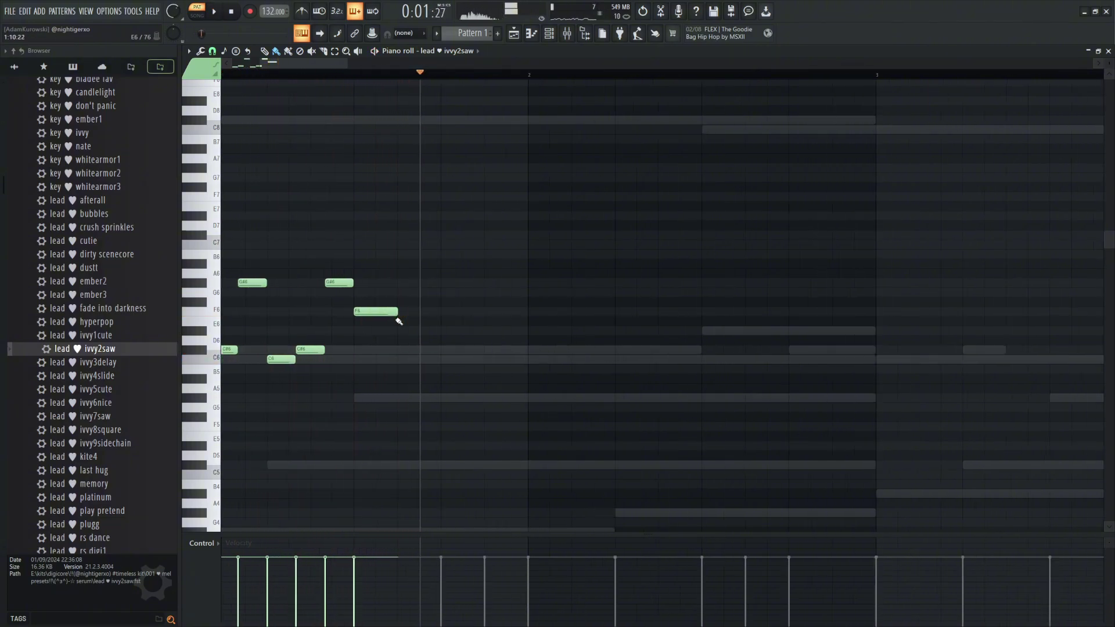
scroll(398, 314, down, 4)
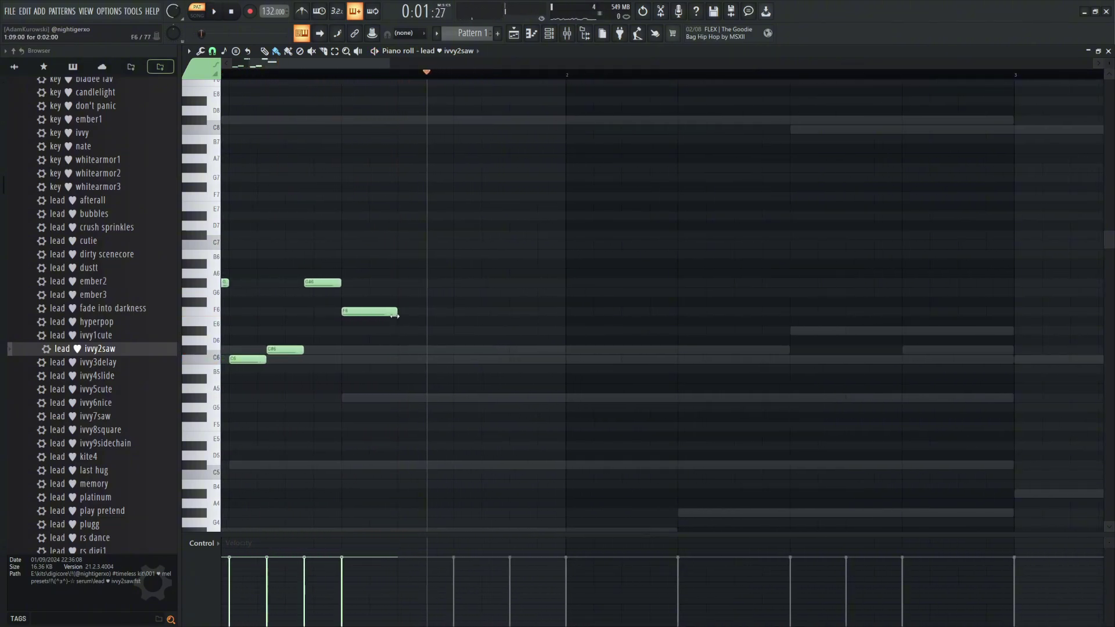
key(space)
click(407, 312)
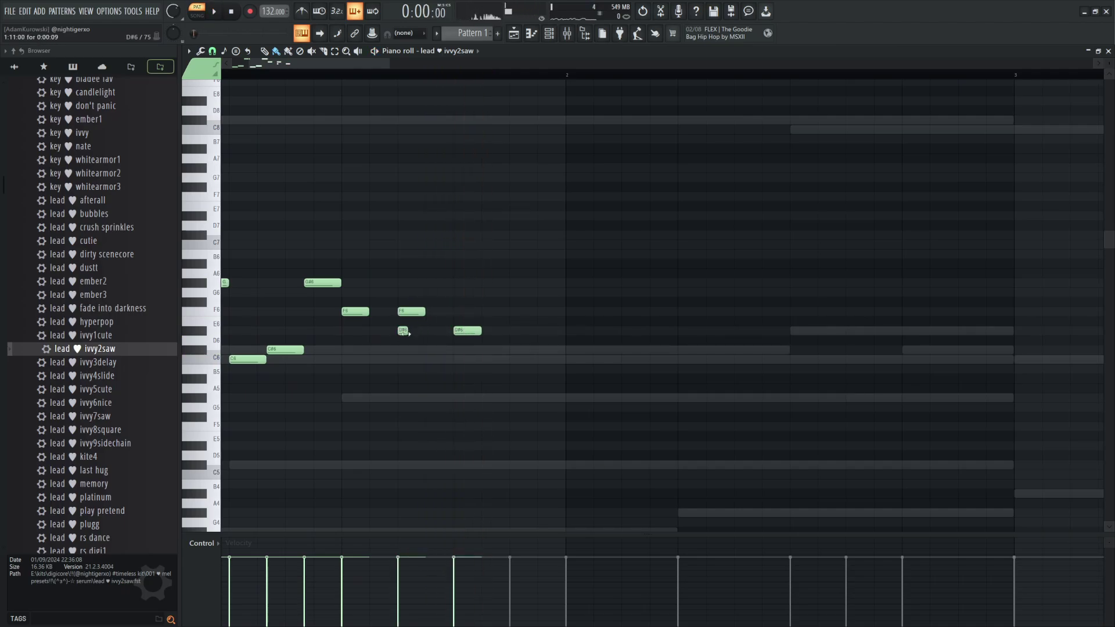
Insert a short D#6 grace note before the second F6, extend that F6 to beat 4 and lengthen the beat 4 D#6 to three-quarters of a beat
scroll(403, 311, up, 5)
scroll(388, 351, down, 4)
scroll(372, 390, up, 3)
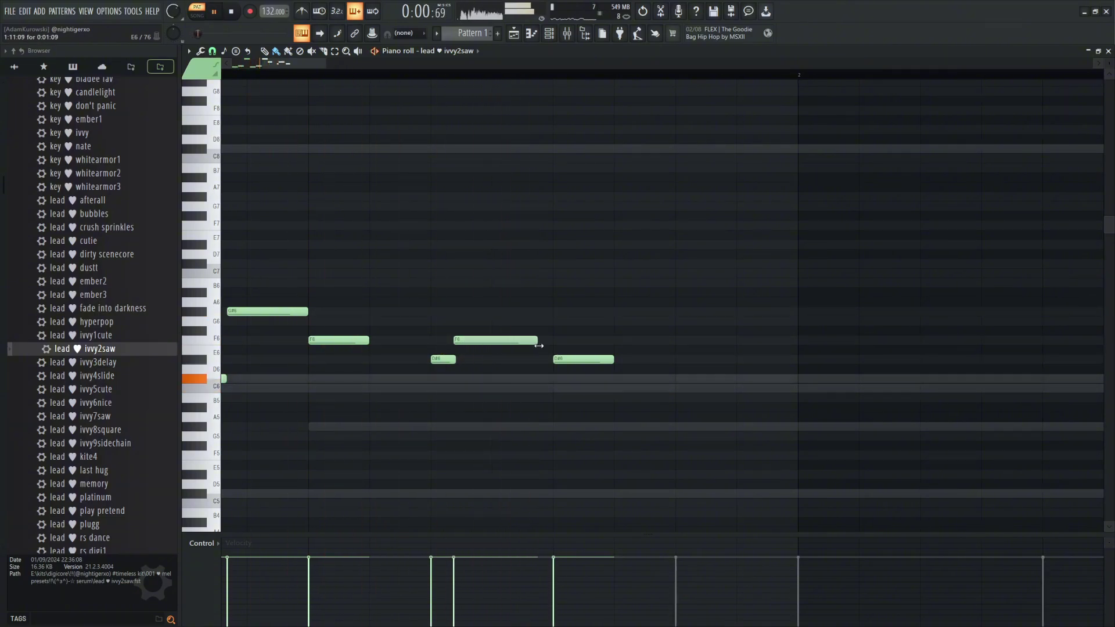
drag(538, 346, 553, 345)
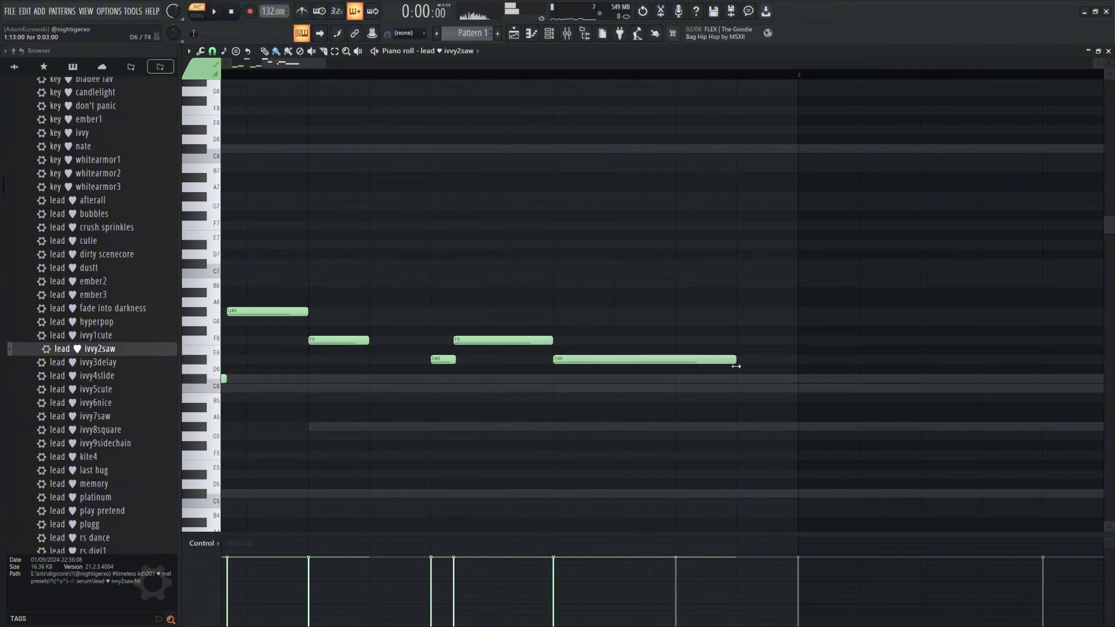
Try stretching the lead notes from beat 3 of bar 1 to the start of bar 2 and audition the phrase
scroll(807, 371, down, 2)
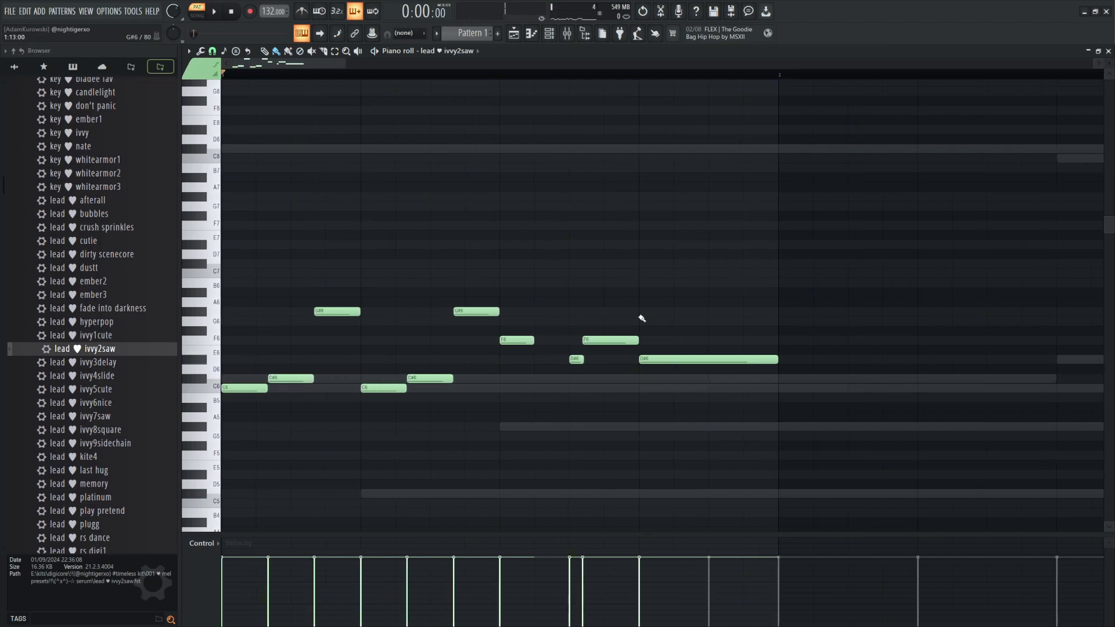
drag(575, 326, 706, 391)
ctrl+click(540, 346)
drag(739, 392, 512, 318)
key(space)
drag(724, 348, 794, 350)
key(space)
scroll(796, 352, down, 1)
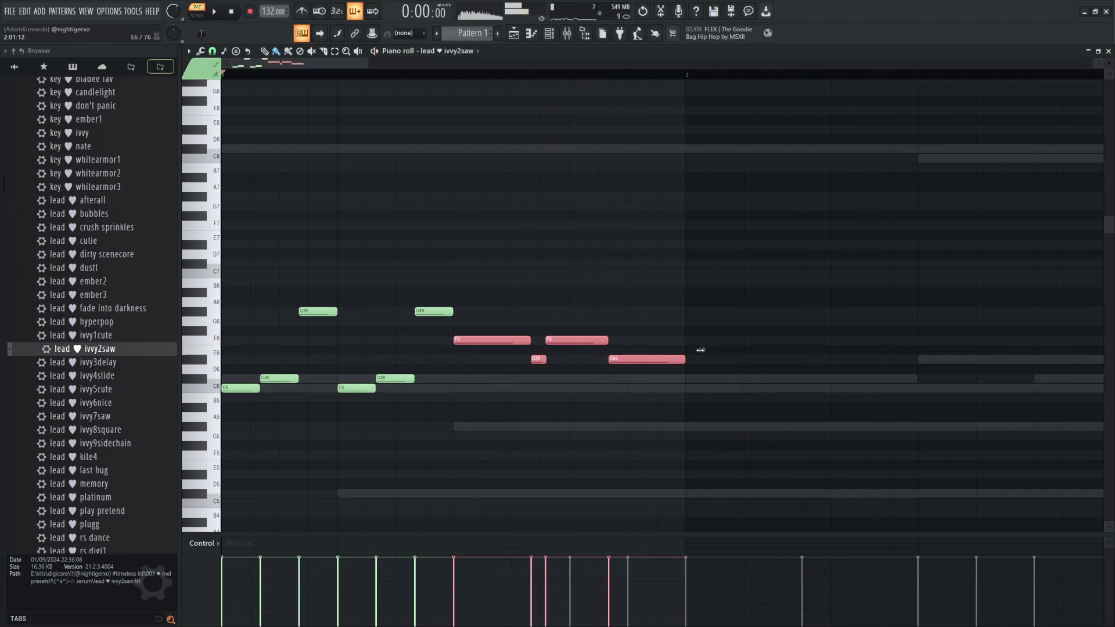
scroll(598, 337, down, 3)
key(space)
scroll(401, 343, up, 4)
key(space)
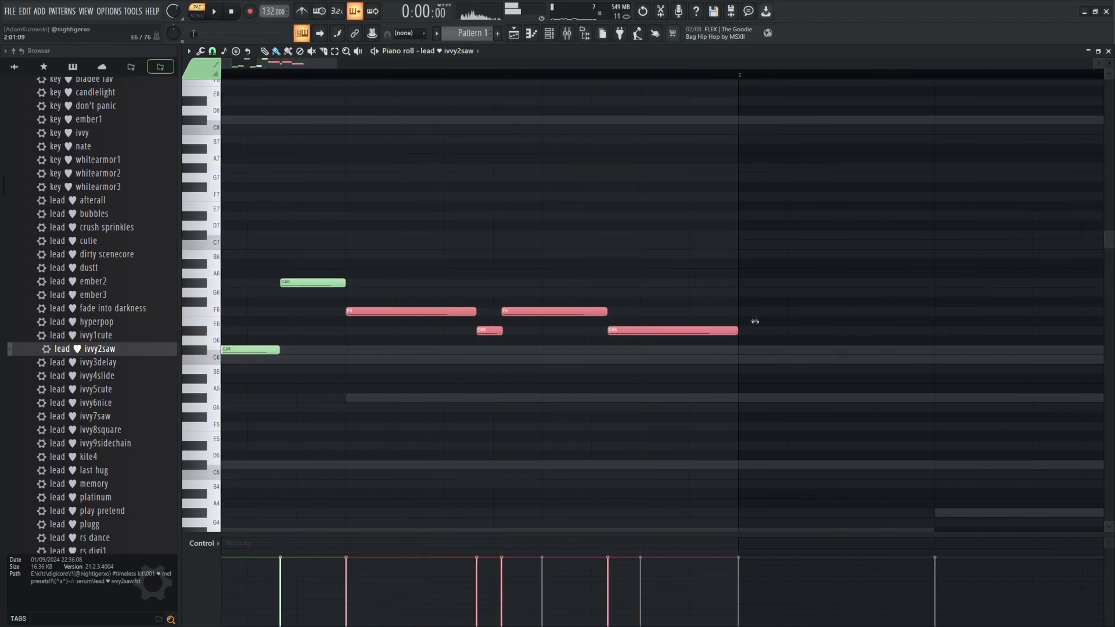
Shift the short D#6 and second F6 to beat 4, hold the first F6 until beat 4, and extend the final D#6 to beat 2 of bar 2
drag(645, 326, 657, 326)
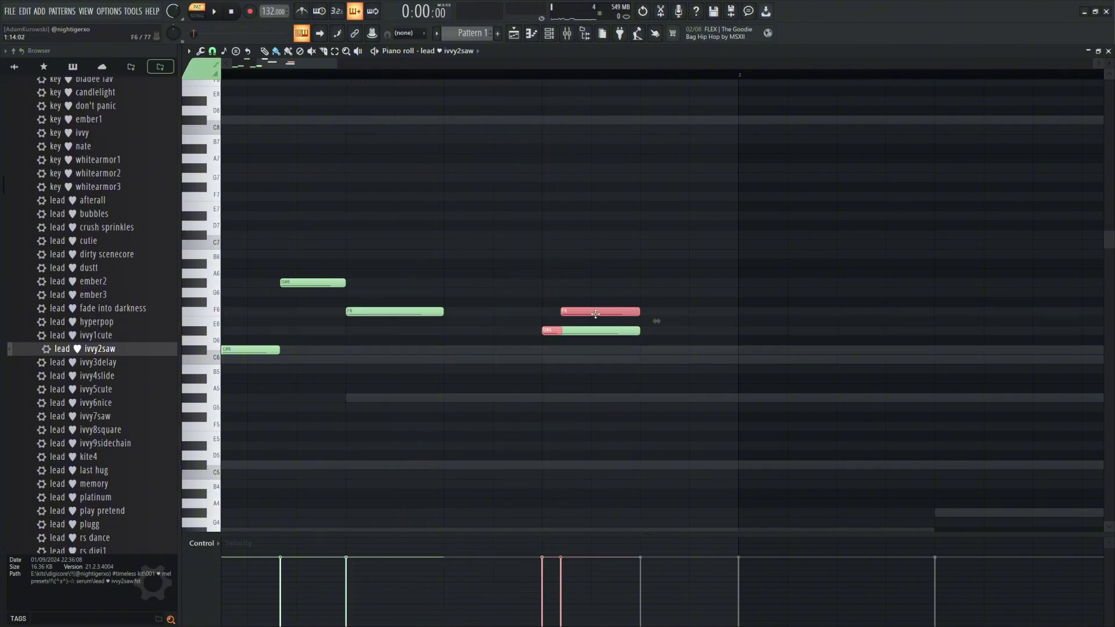
drag(609, 333, 708, 334)
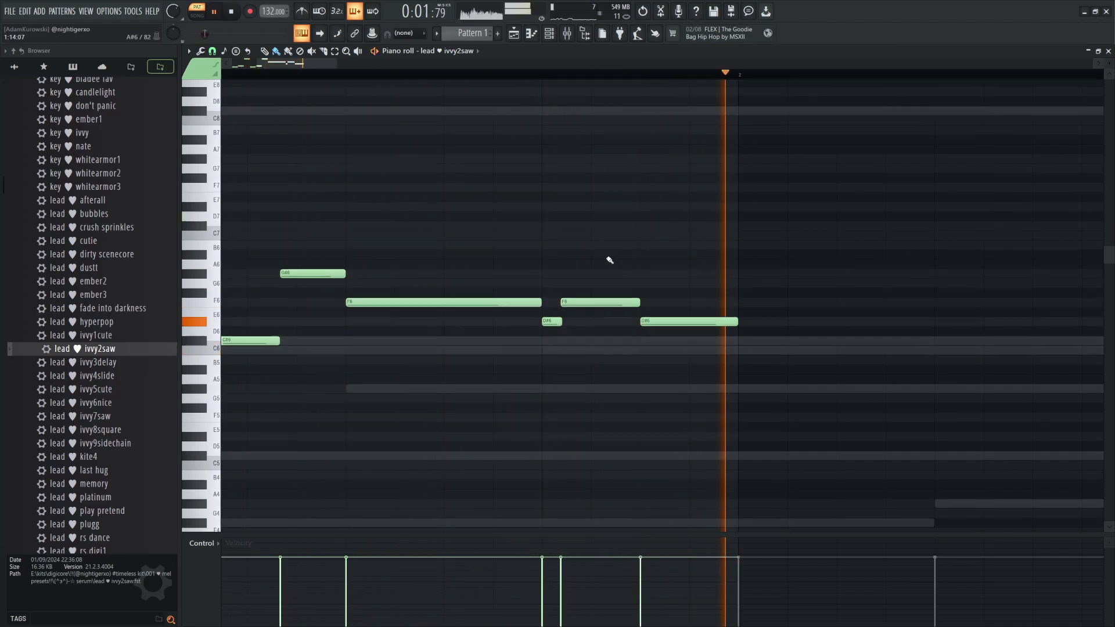
scroll(601, 265, down, 5)
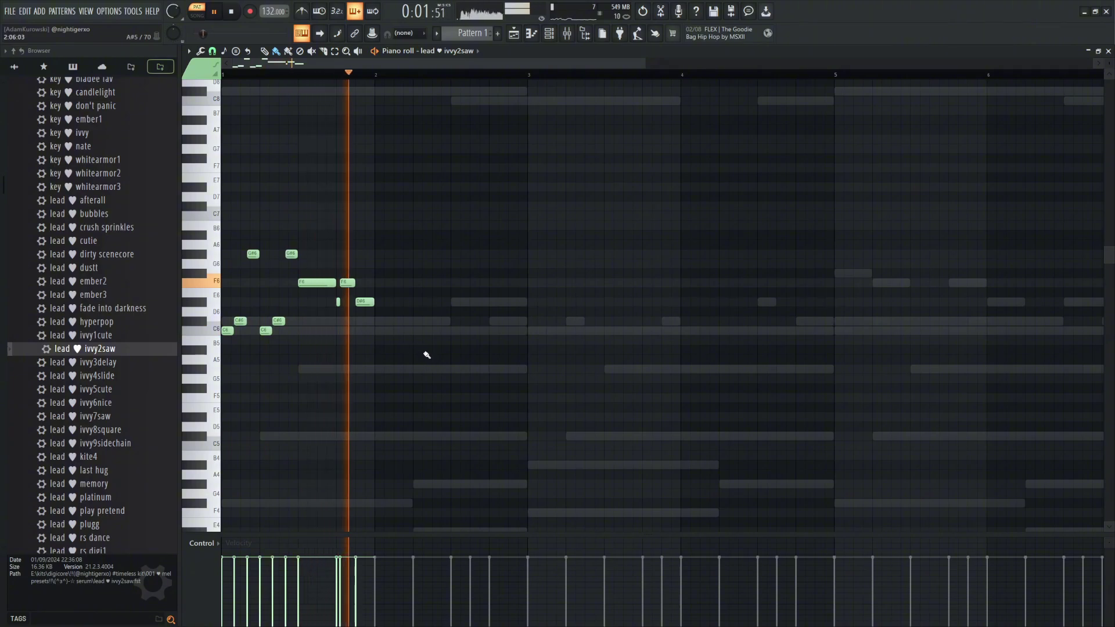
drag(379, 305, 420, 319)
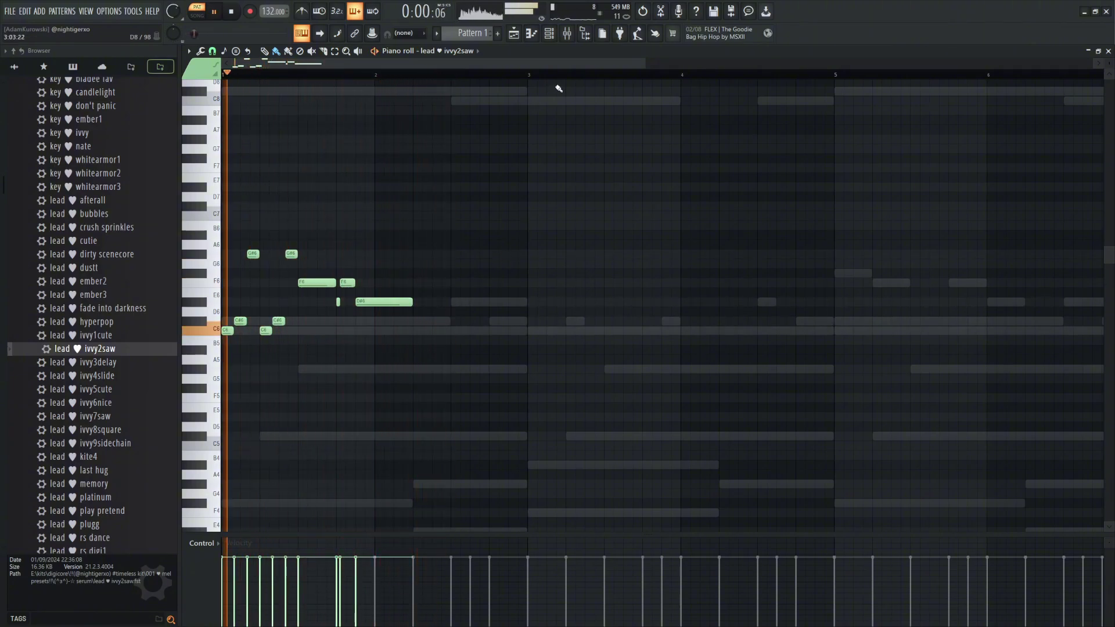
Duplicate the lead phrase so that the copy starts at bar 3, and deselect the notes
scroll(506, 204, down, 1)
key(ctrl+b)
drag(378, 330, 471, 337)
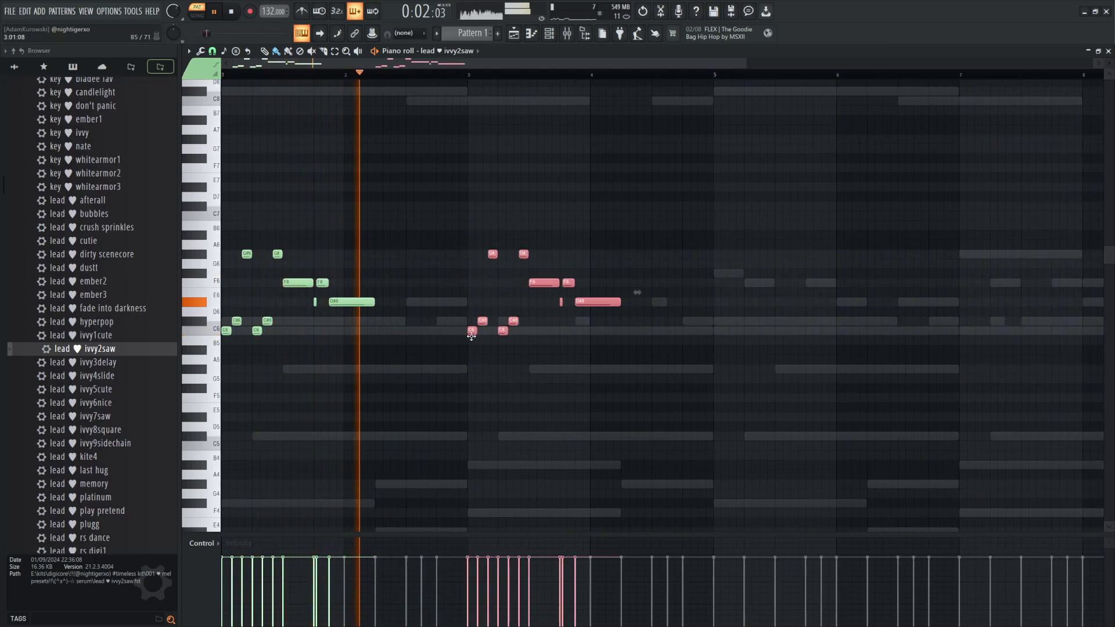
key(ctrl+d)
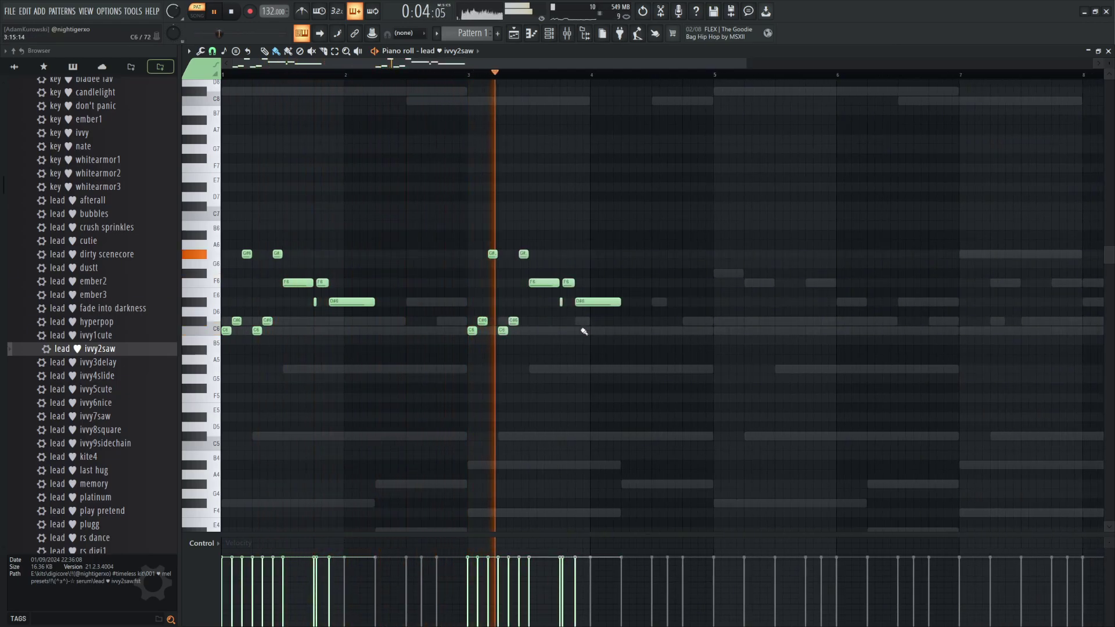
Lower the closing note of the second phrase to C#6 and duplicate the four-bar lead so the copy starts at bar 5
scroll(582, 329, up, 1)
scroll(566, 330, down, 2)
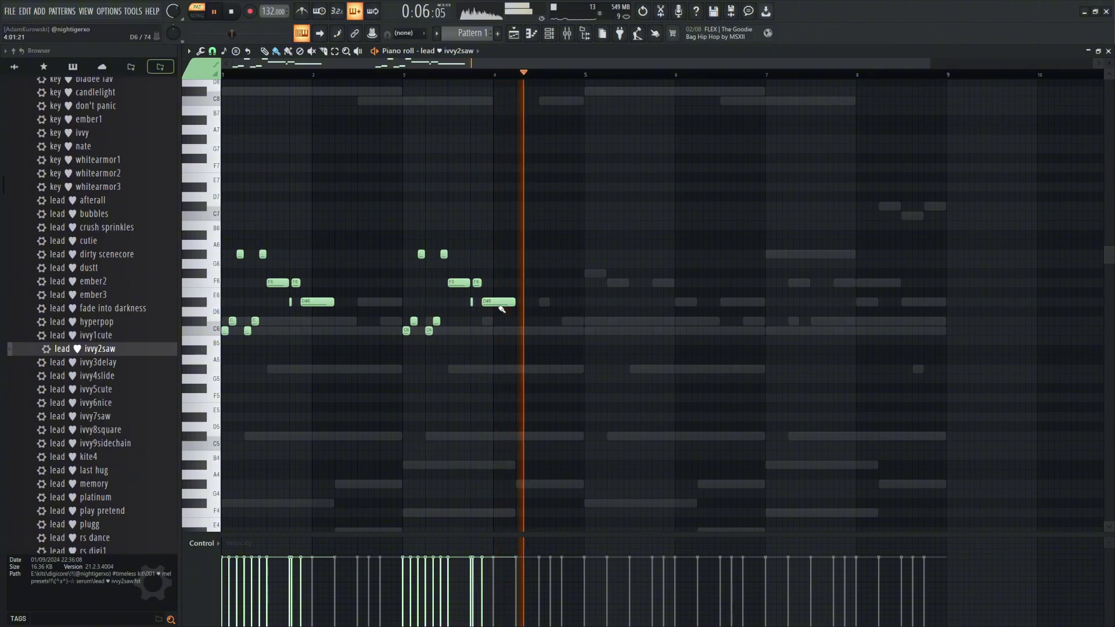
key(space)
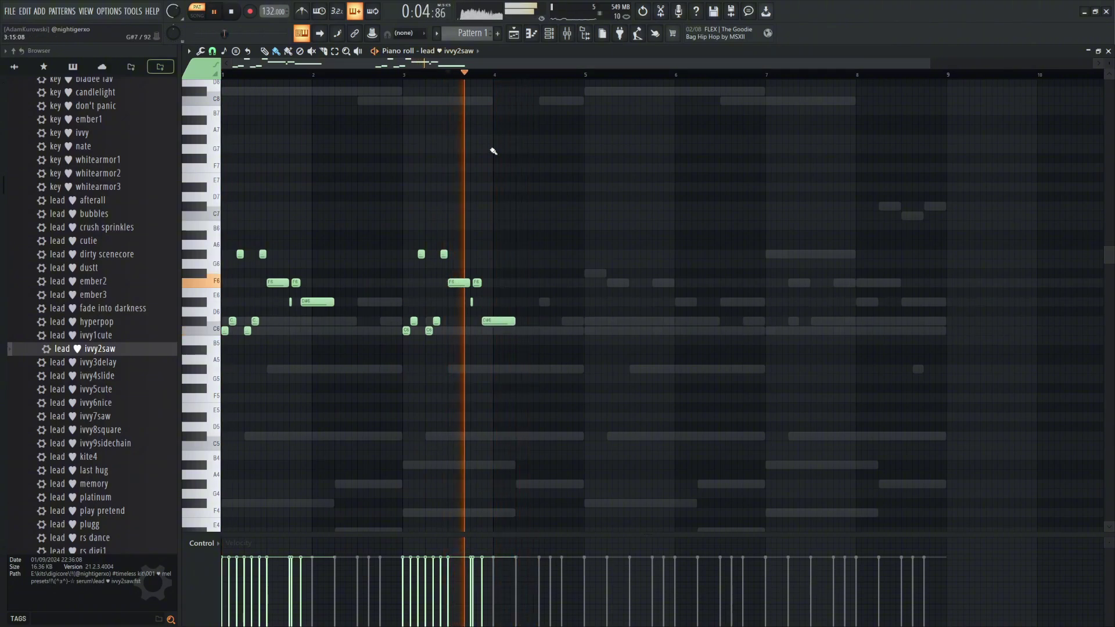
key(ctrl+b)
drag(519, 330, 588, 330)
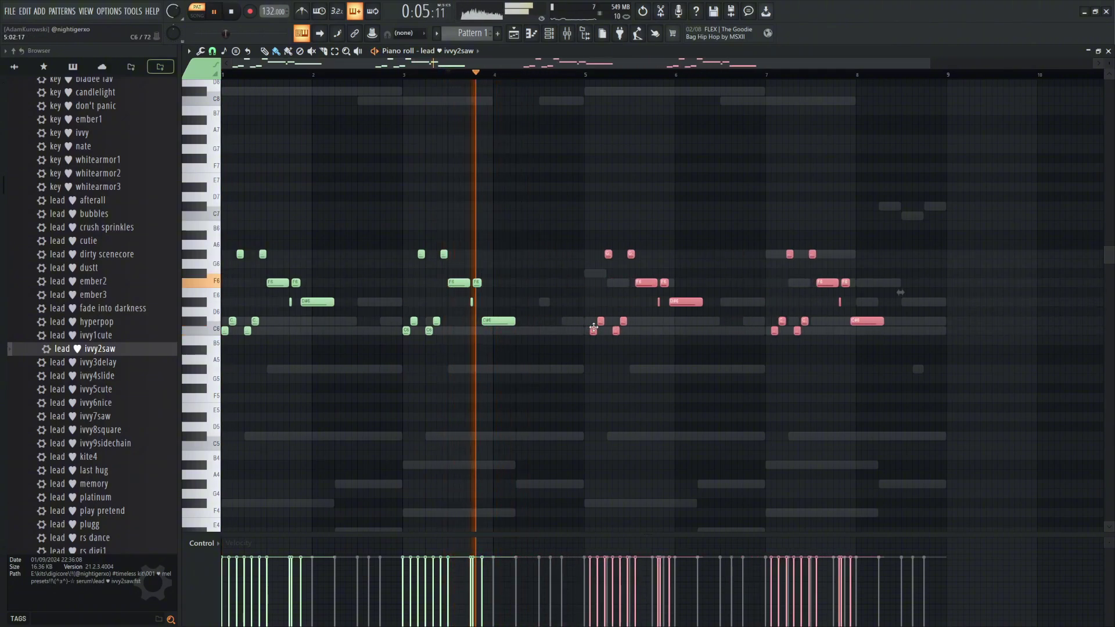
Add a one-beat A#6 on beat 4 of bar 4 and repeat it on beat 4 of bar 8
click(581, 216)
key(space)
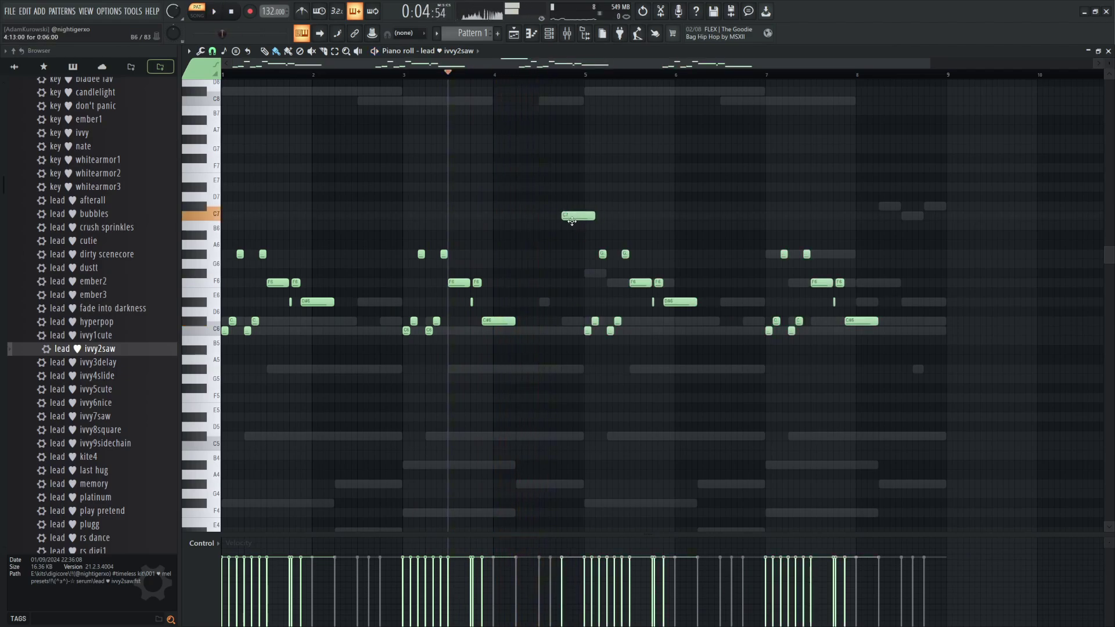
drag(594, 217, 574, 239)
key(space)
scroll(580, 143, down, 1)
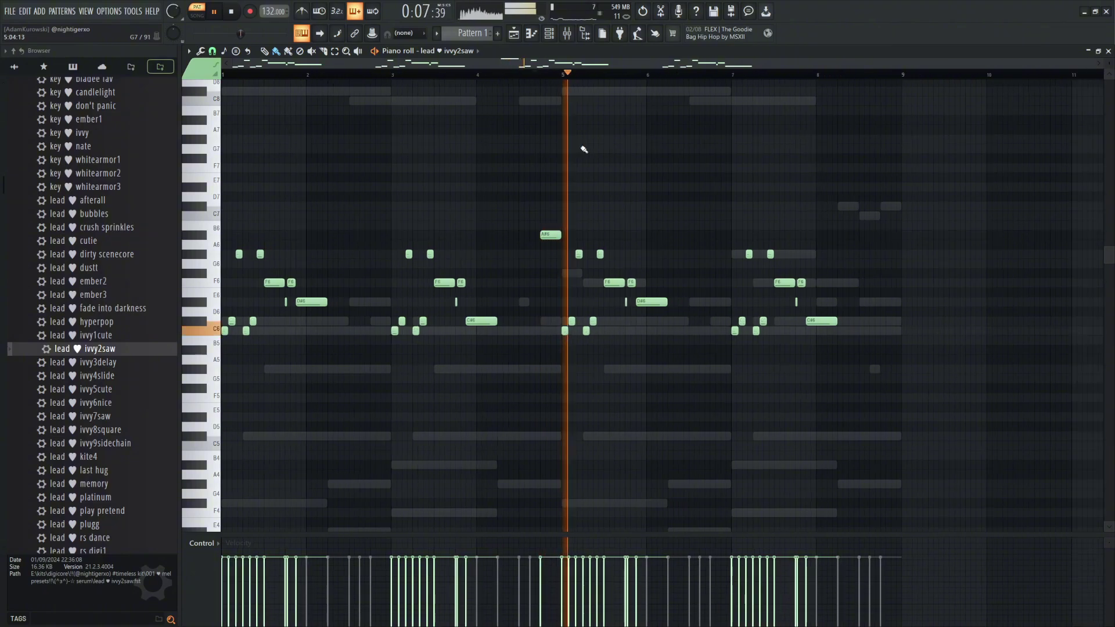
drag(779, 235, 798, 237)
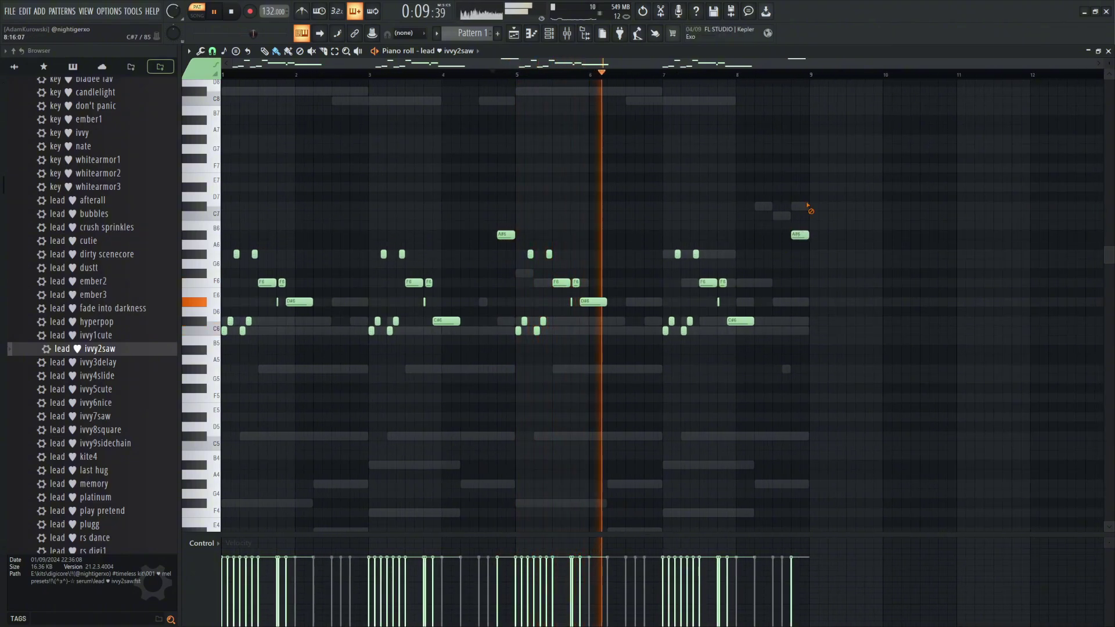
Add the lead ivvy8square preset as a new channel and show its empty piano roll
key(F6)
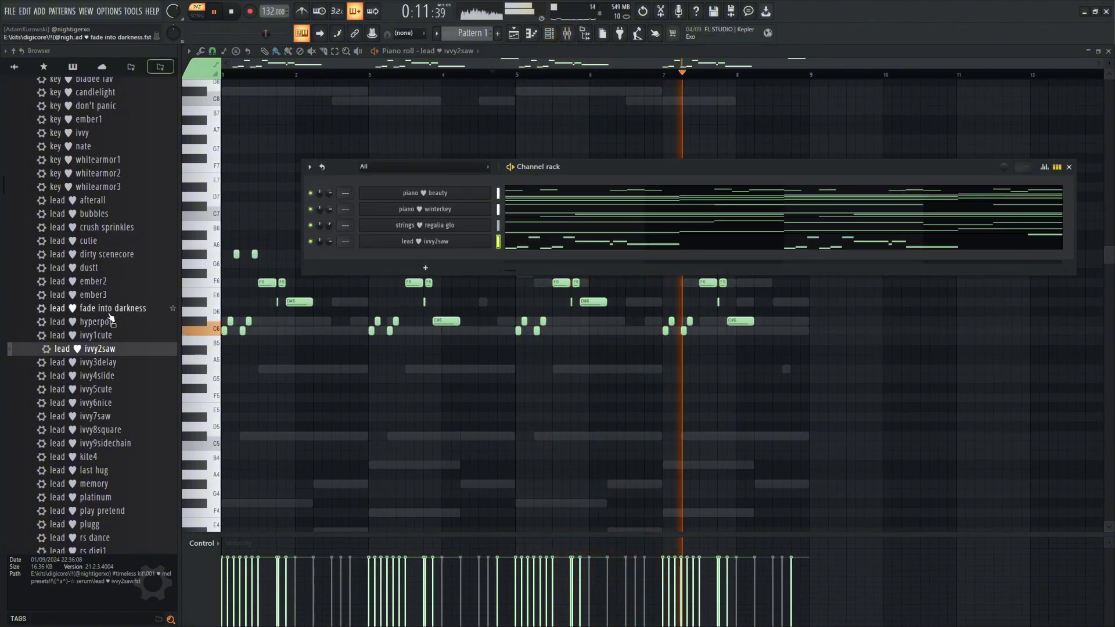
click(110, 313)
click(117, 415)
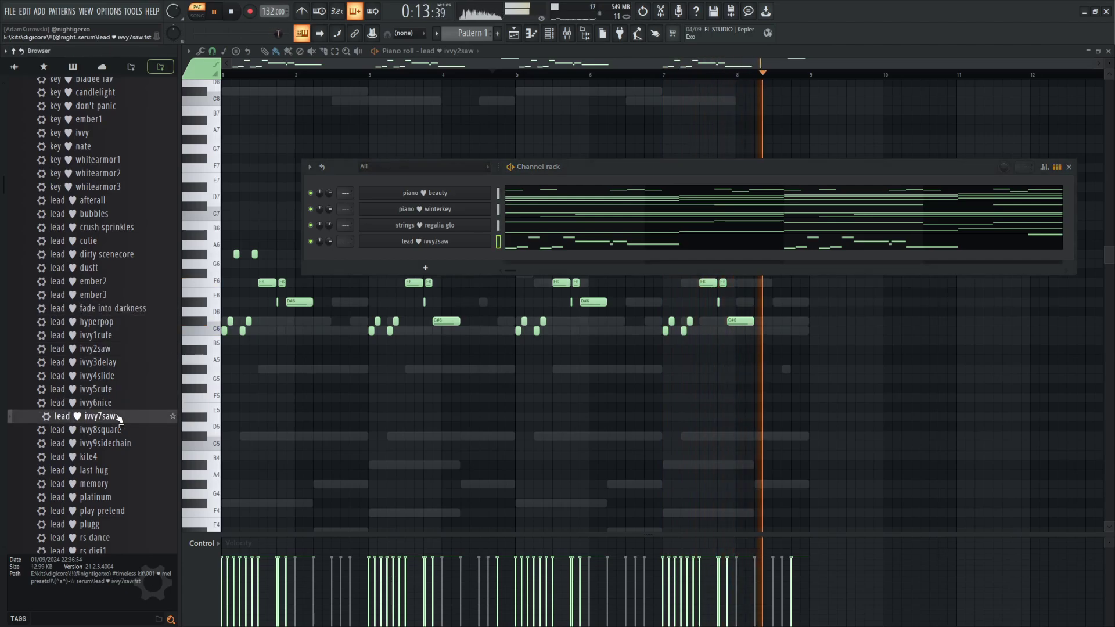
drag(117, 430, 425, 273)
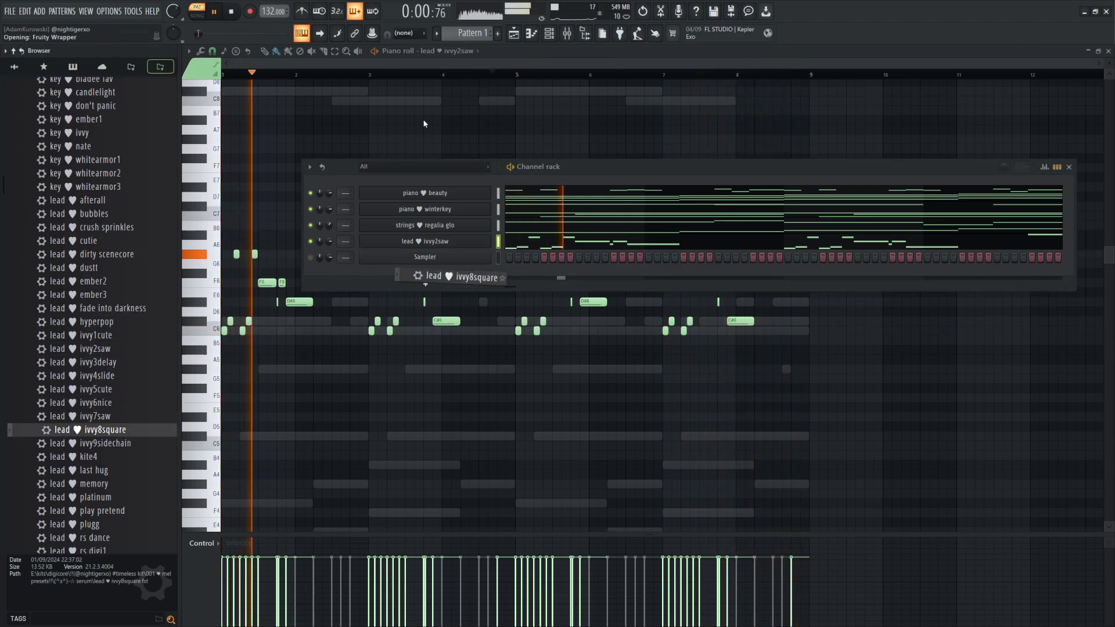
click(453, 51)
click(455, 157)
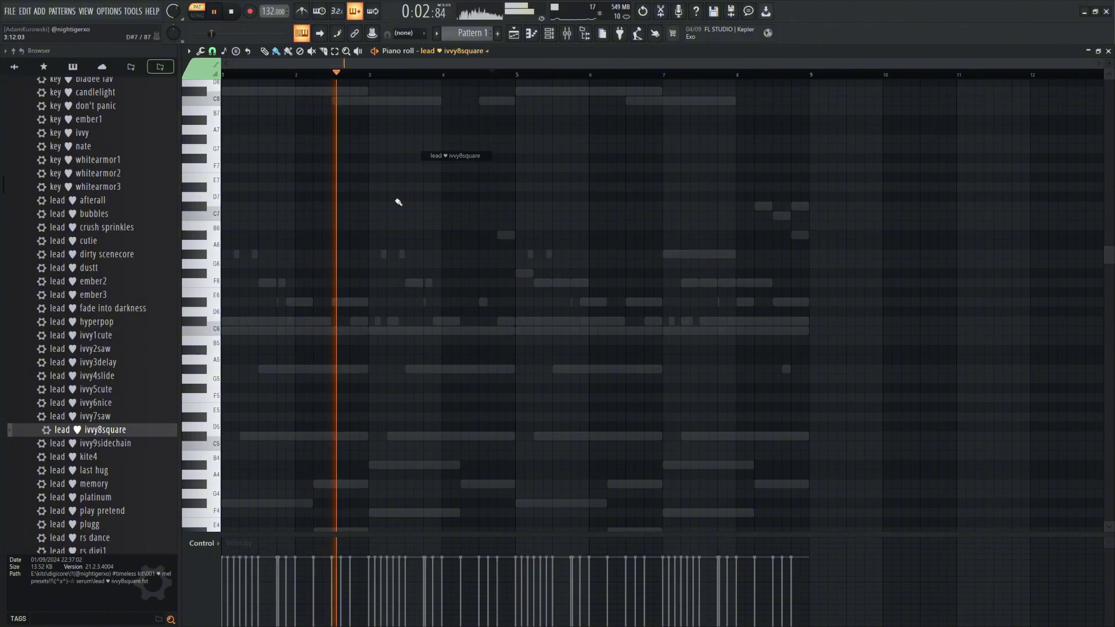
Add a one-beat G#6 at the start of bar 2 and a one-beat C#6 starting half a beat after it
key(space)
key(space)
click(299, 254)
key(space)
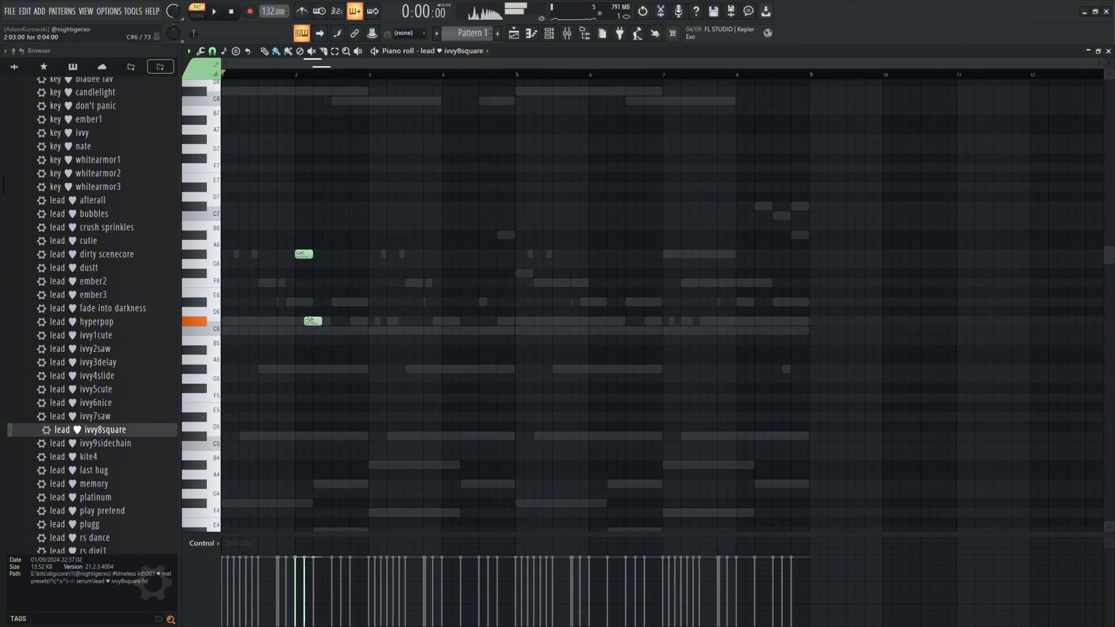
scroll(259, 295, up, 3)
drag(328, 212, 411, 341)
click(362, 245)
right_click(362, 245)
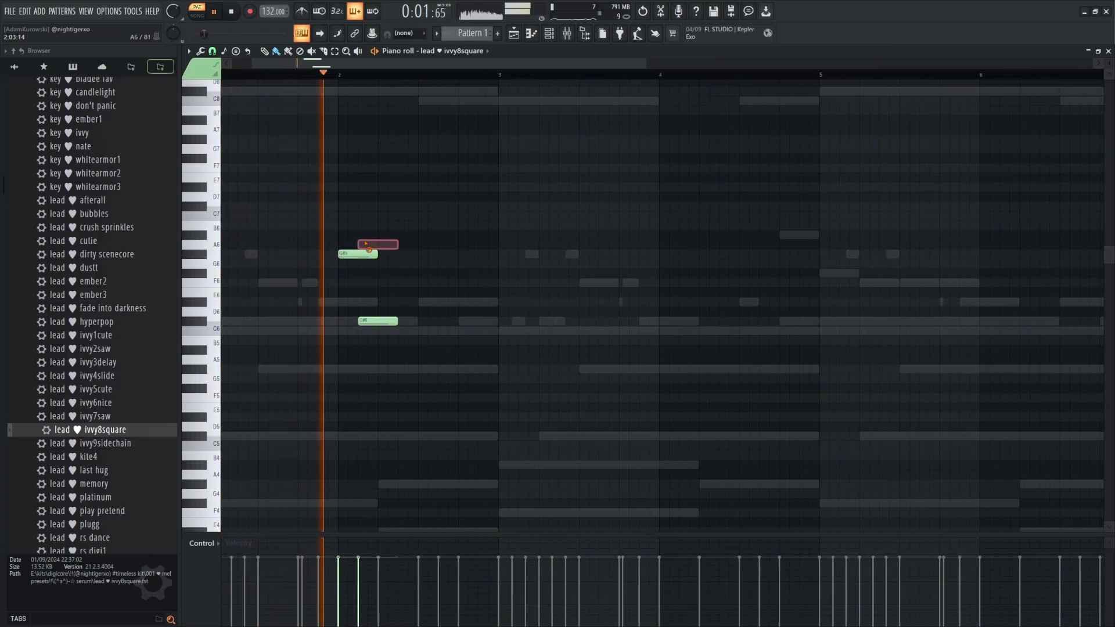
drag(358, 244, 406, 337)
key(space)
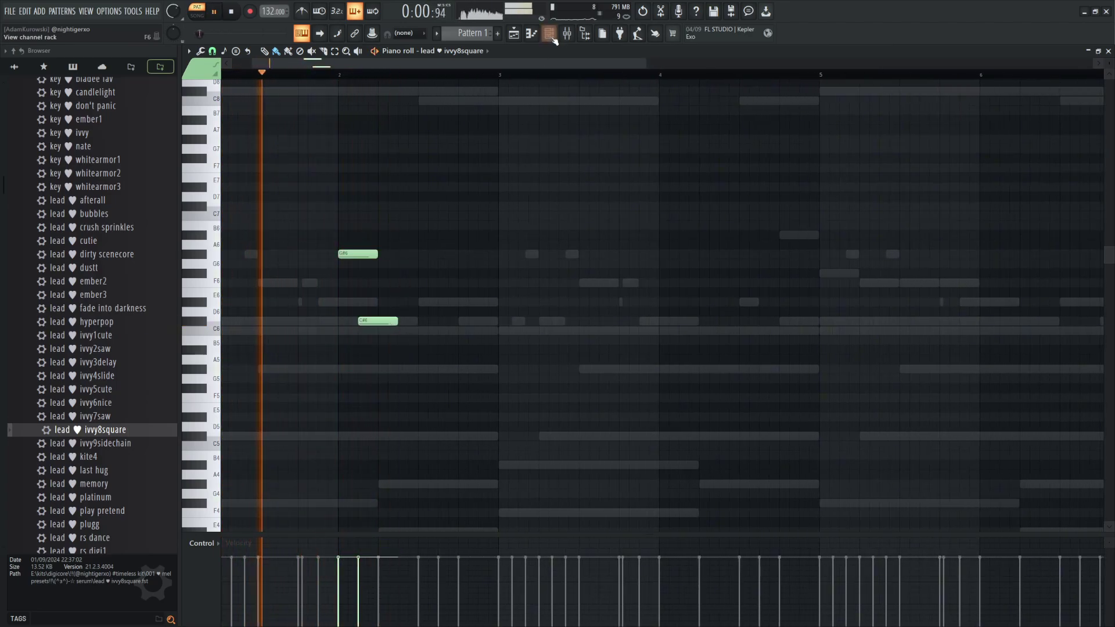
Replace the ivvy8square channel's preset with lead ivvy9sidechain and audition its notes
key(F6)
key(space)
scroll(119, 457, down, 3)
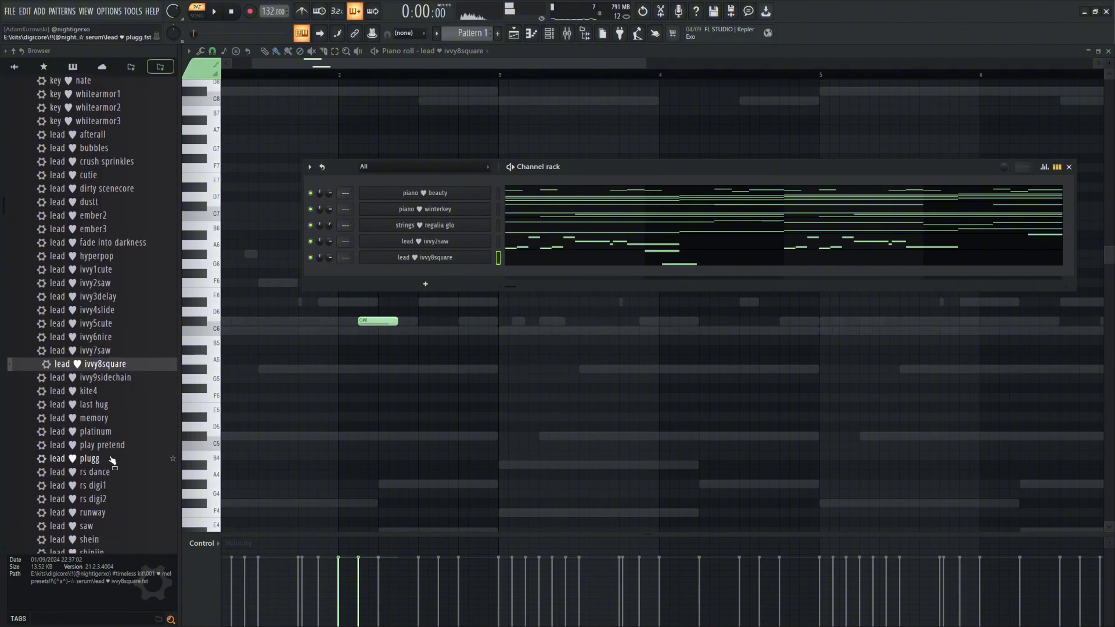
key(space)
drag(116, 362, 412, 261)
key(F7)
key(space)
key(space)
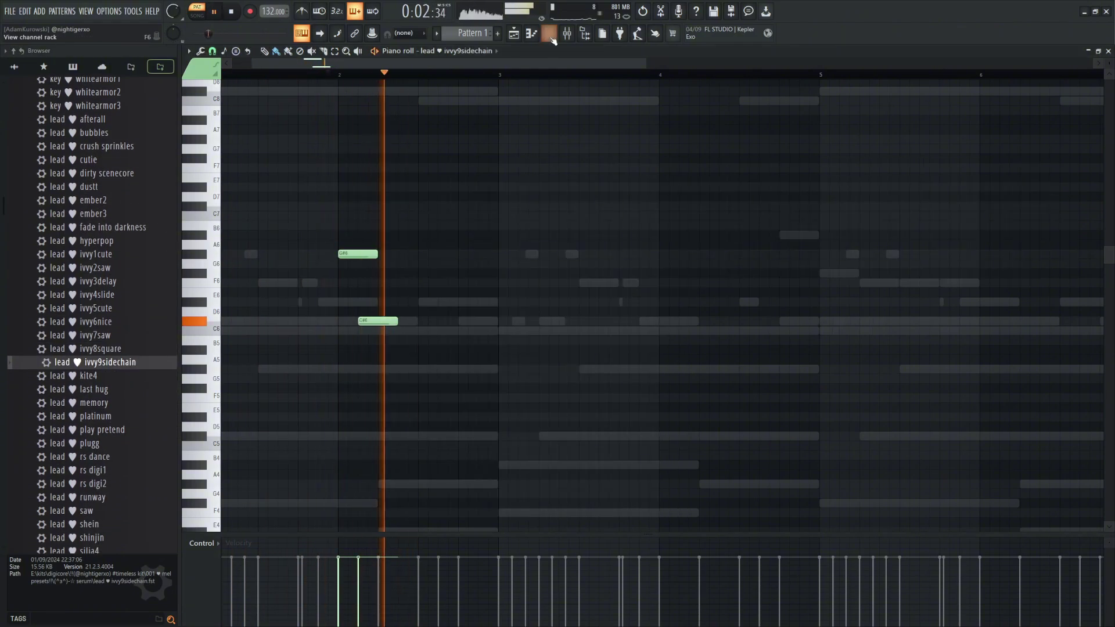
Set the master volume of the ivvy9sidechain Serum instance to 66% (-11.0 dB) and return to its piano roll
key(F6)
click(410, 257)
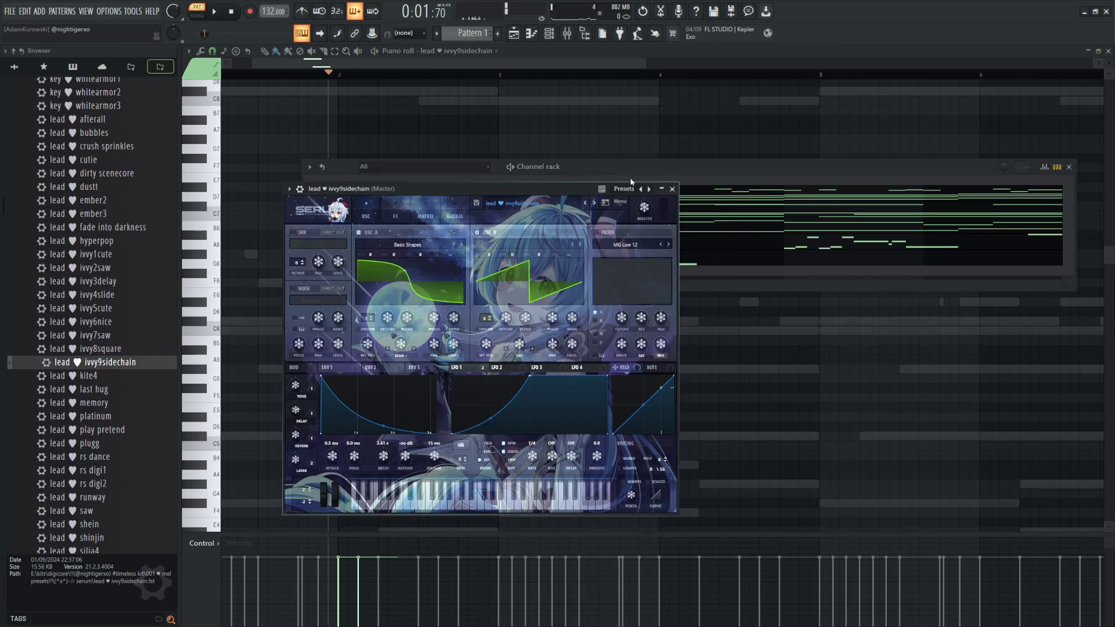
key(space)
mouse_move(643, 209)
mouse_down()
mouse_move(644, 168)
mouse_move(643, 187)
mouse_up()
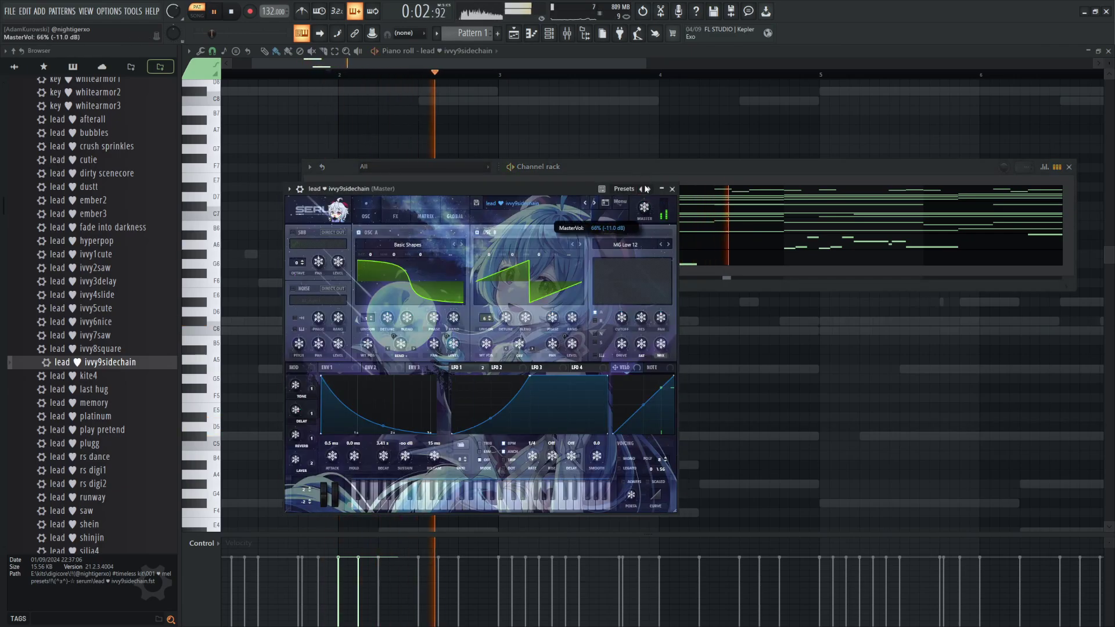
key(space)
right_click(450, 131)
key(space)
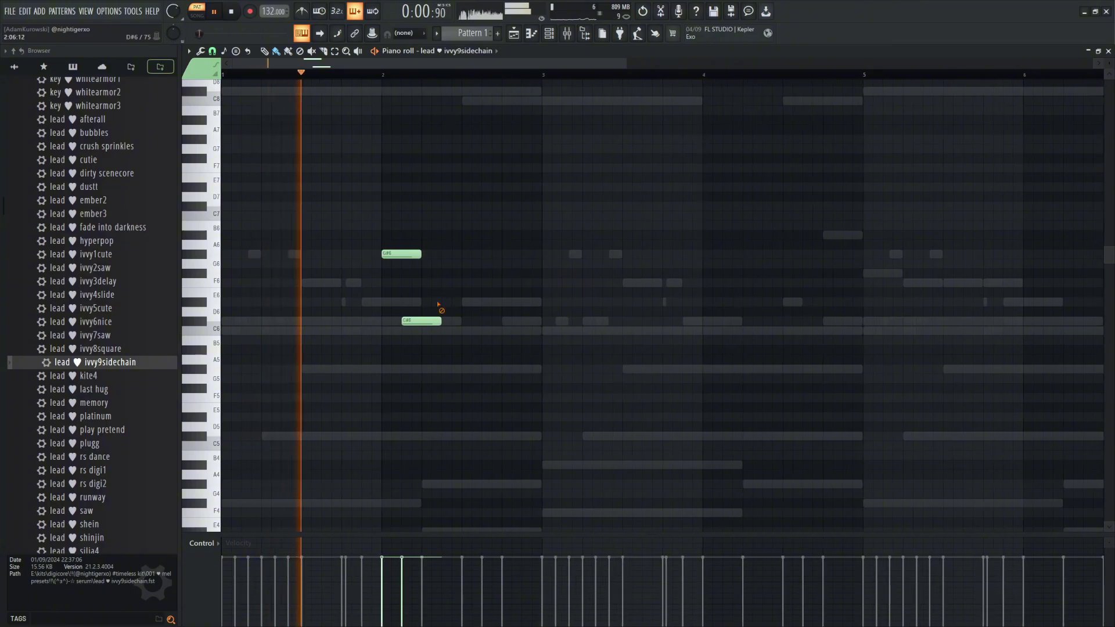
key(F6)
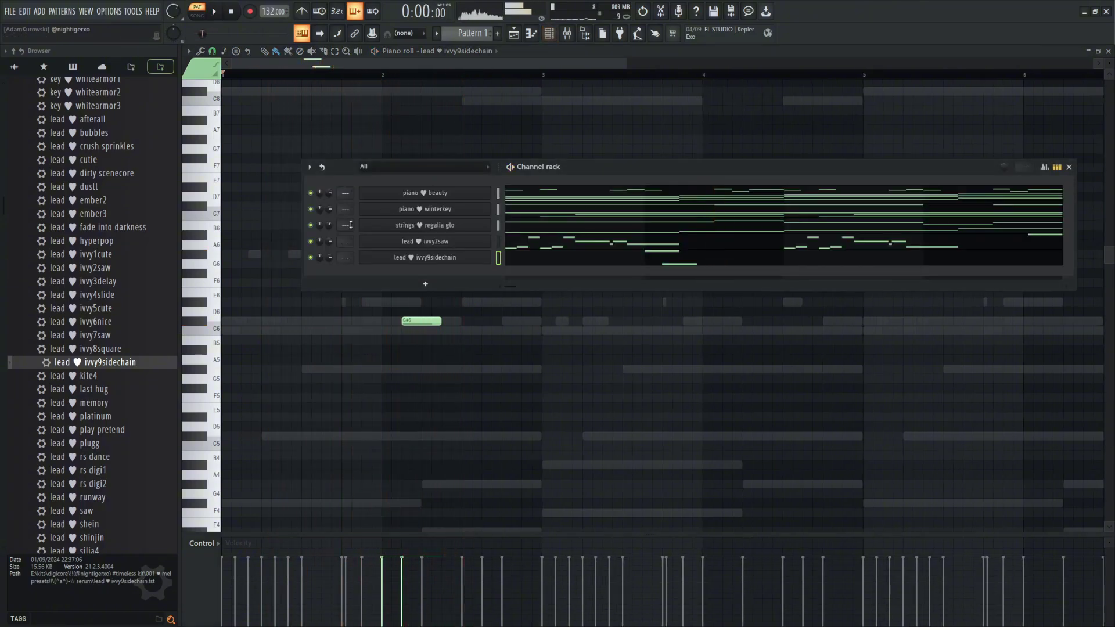
key(F6)
Continue bar 2 with one-beat notes: C6 on the second half of beat 2, G#6 on beat 3, F6 on beat 4 and D#6 half a beat on
drag(428, 330, 468, 330)
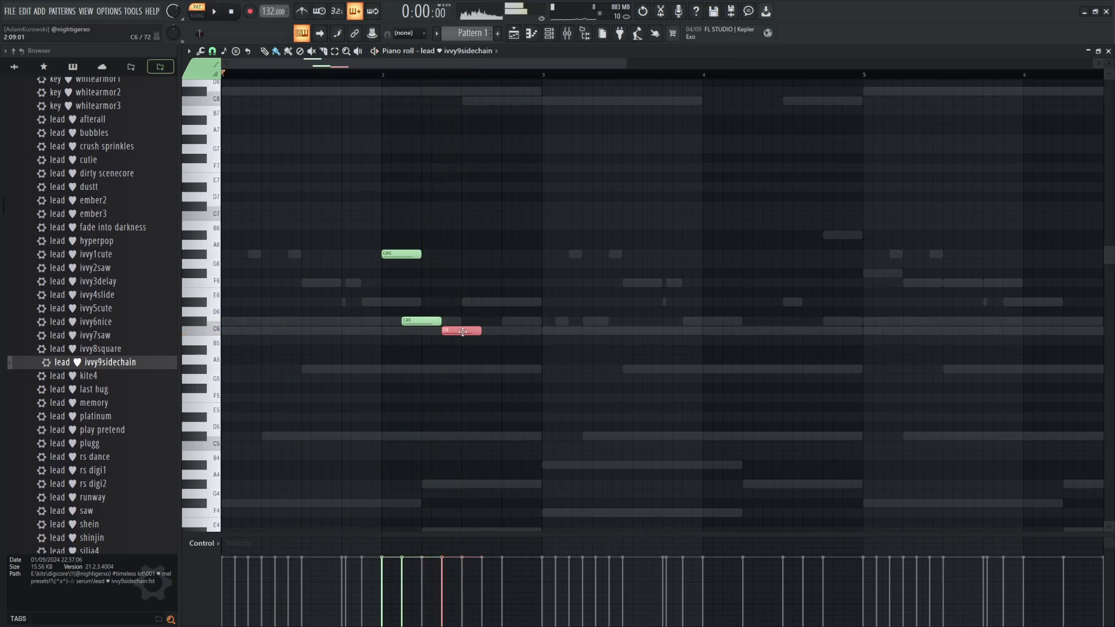
click(469, 254)
click(504, 331)
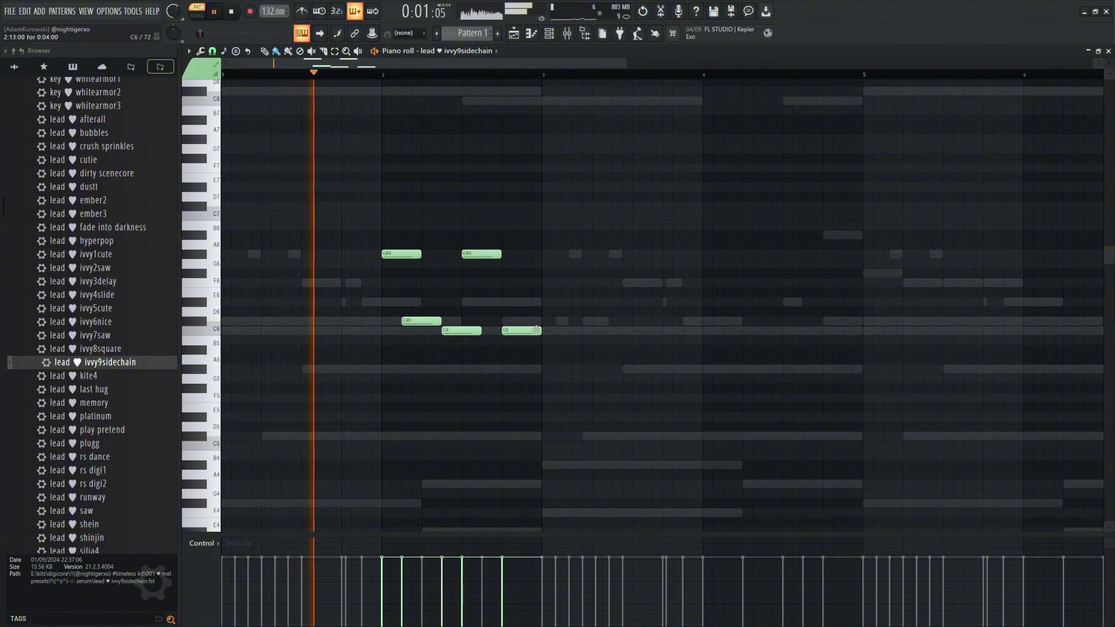
drag(520, 333, 525, 284)
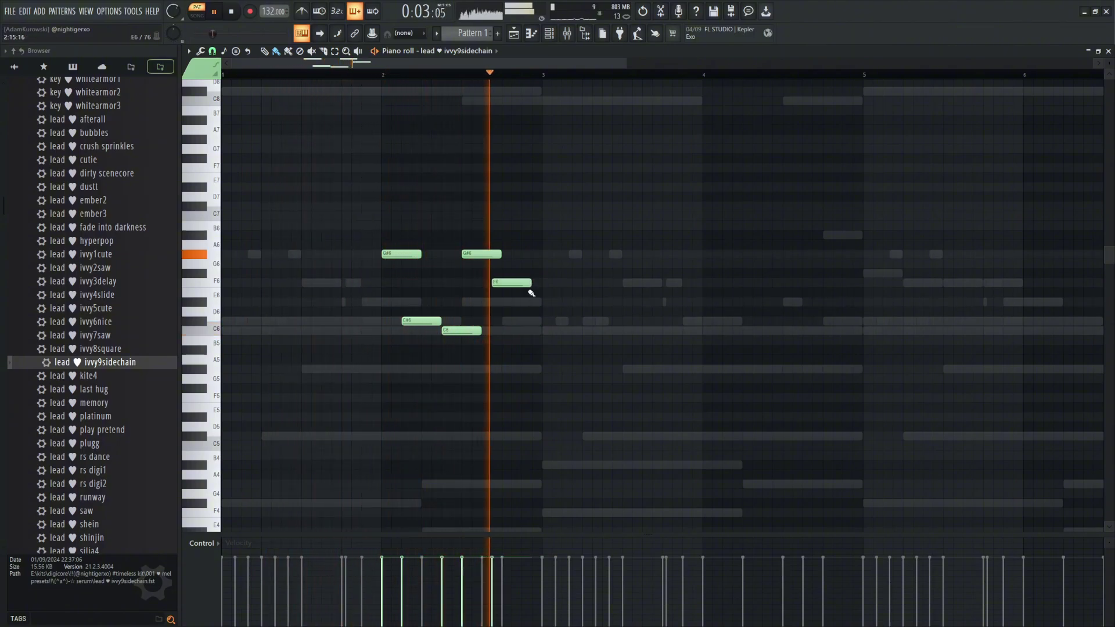
click(524, 302)
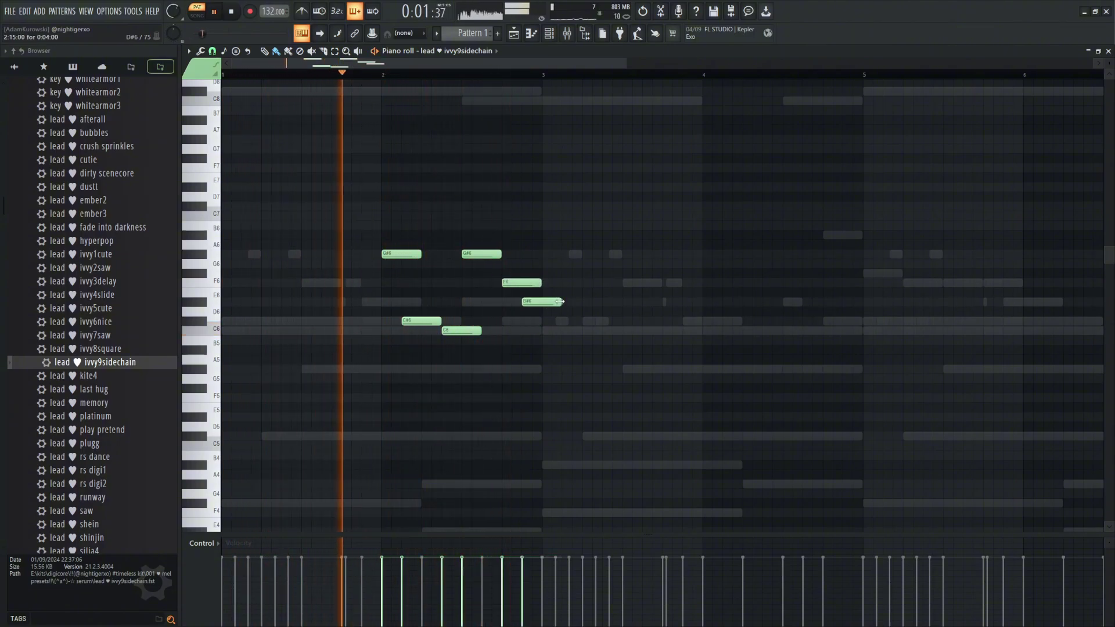
Duplicate the six-note bar 2 phrase to bar 4 and deselect the notes
scroll(461, 316, down, 3)
key(ctrl+b)
drag(510, 294, 585, 293)
key(ctrl+d)
Duplicate the bar 2 and bar 4 phrases to bars 6 and 8
key(ctrl+b)
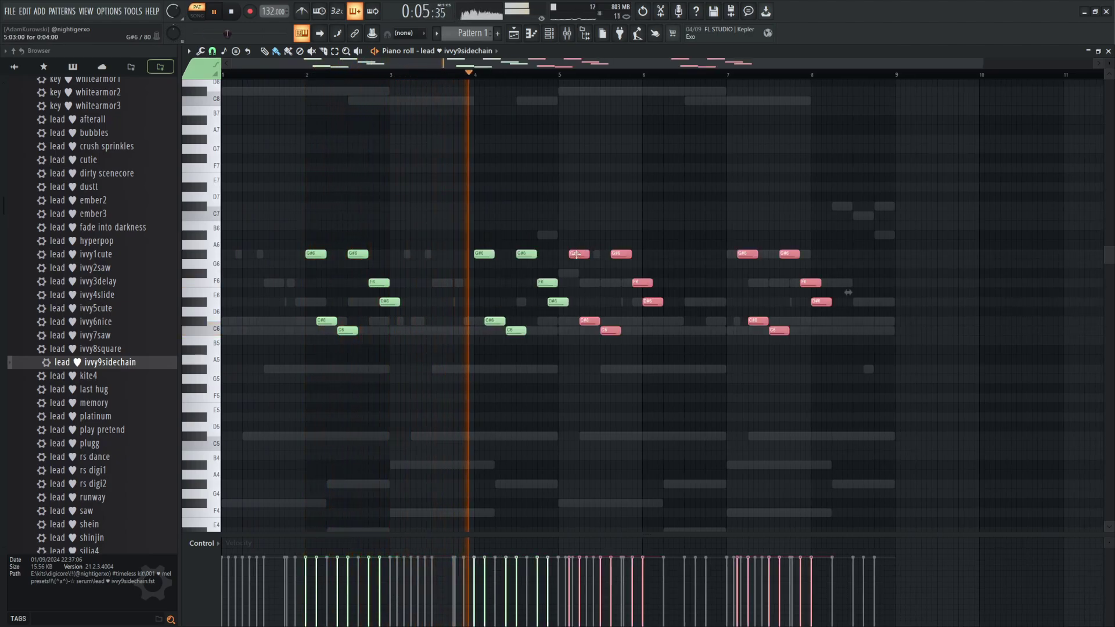
drag(585, 255, 651, 258)
click(594, 237)
Raise the F6 note on beat 4 of bar 4 to C7
scroll(543, 279, up, 3)
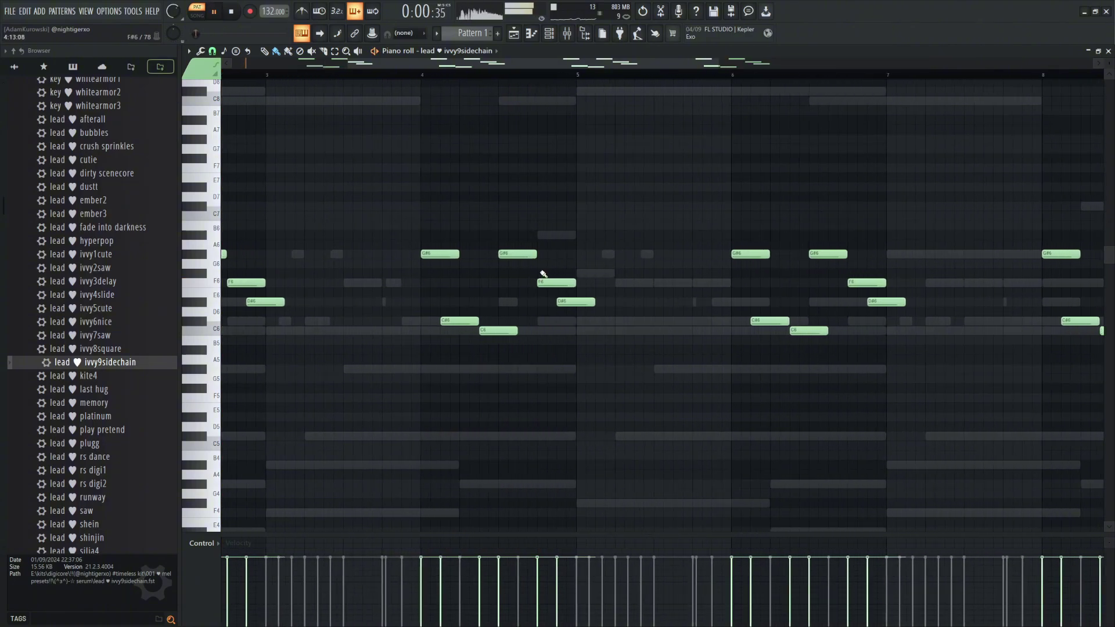
drag(555, 270, 597, 304)
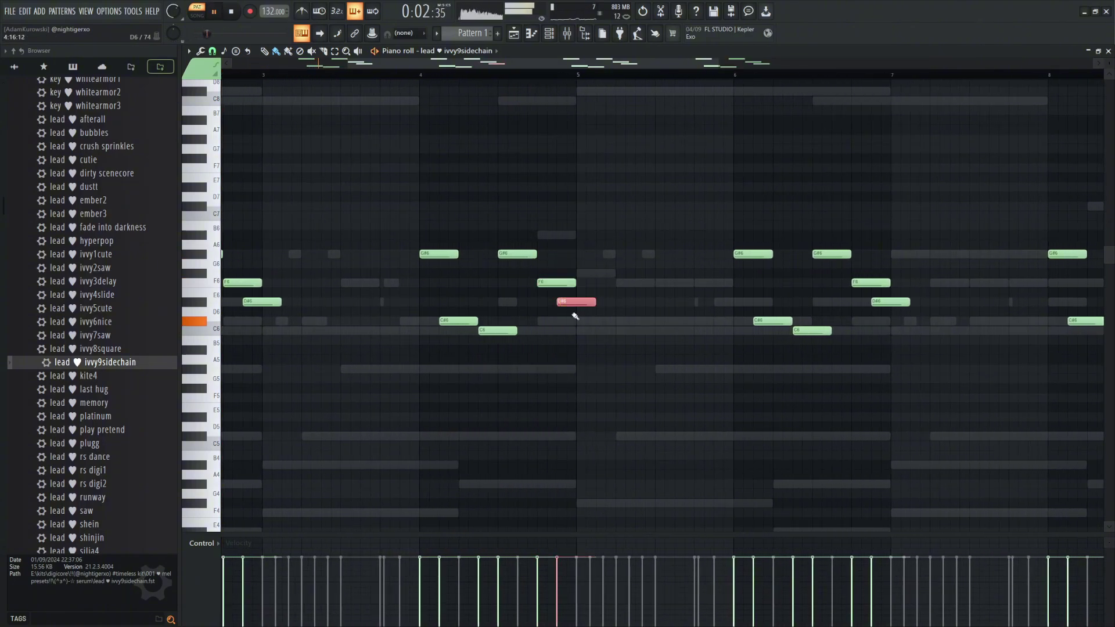
drag(565, 241, 564, 207)
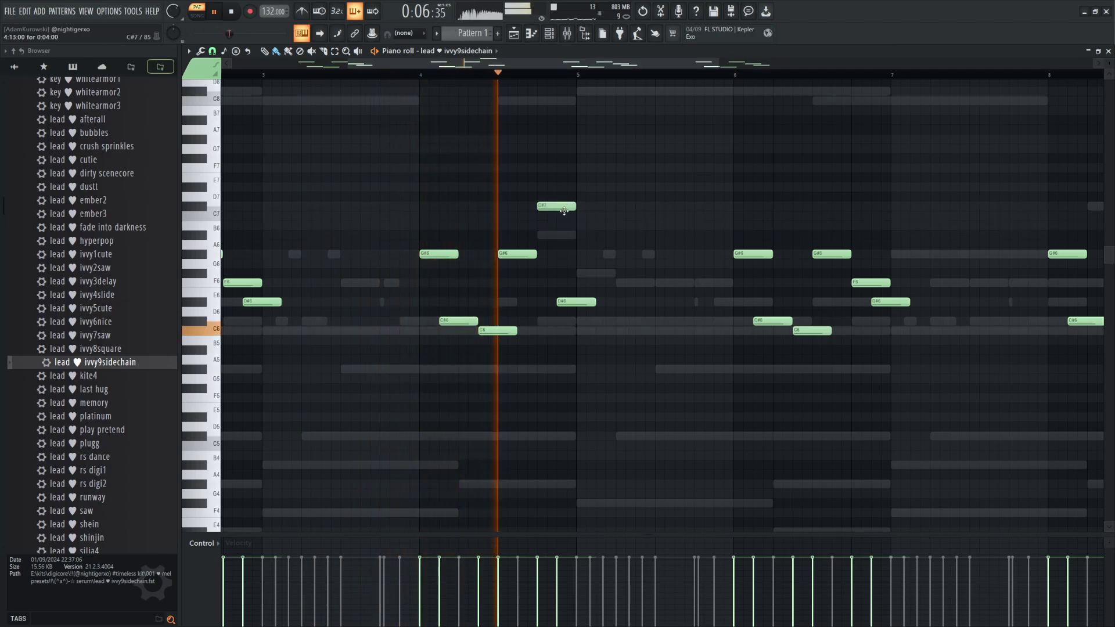
scroll(574, 261, down, 3)
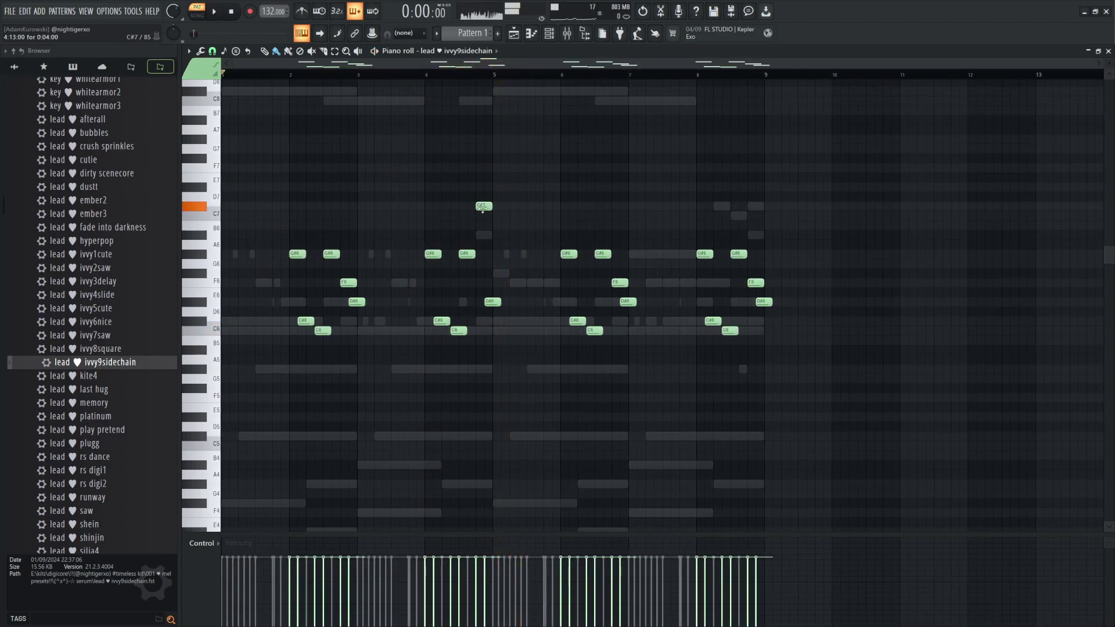
Replace the bar 6 and 8 phrases with duplicates of bars 2 and 4, and end the final D#6 note at bar 9
drag(540, 181, 833, 418)
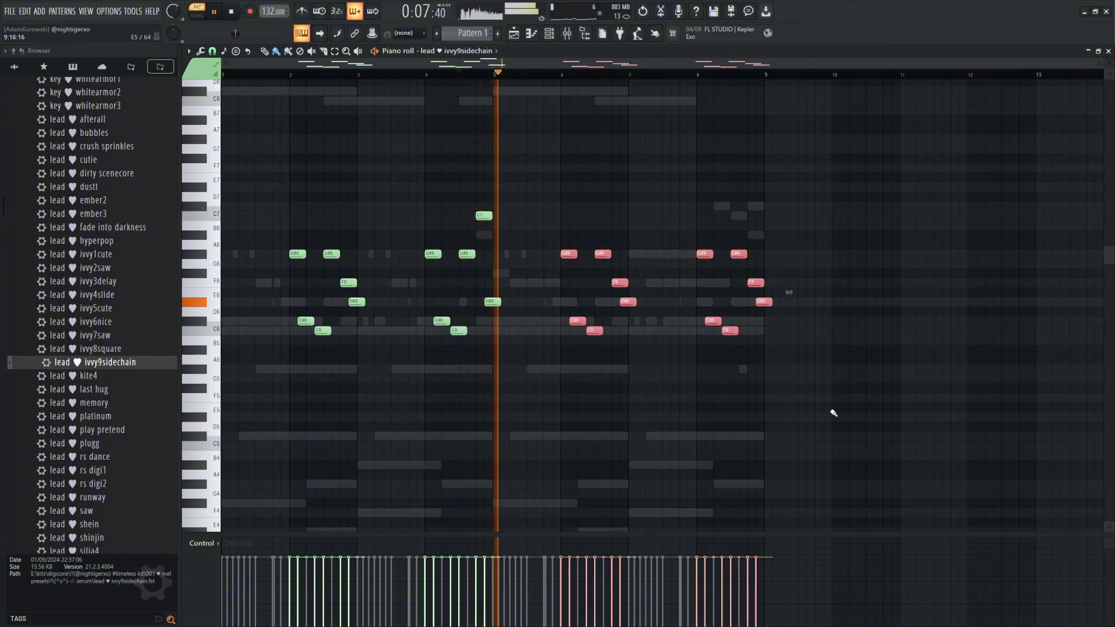
key(Delete)
key(ctrl+b)
key(space)
mouse_move(508, 255)
mouse_down()
mouse_move(297, 262)
mouse_move(569, 260)
mouse_up()
key(space)
key(ctrl+d)
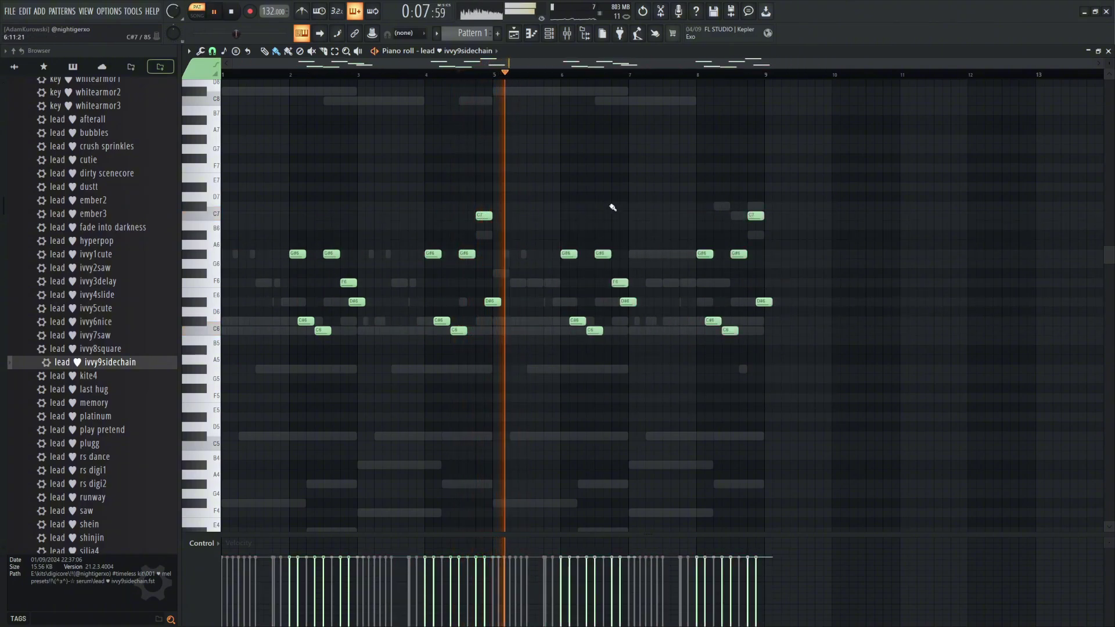
click(548, 34)
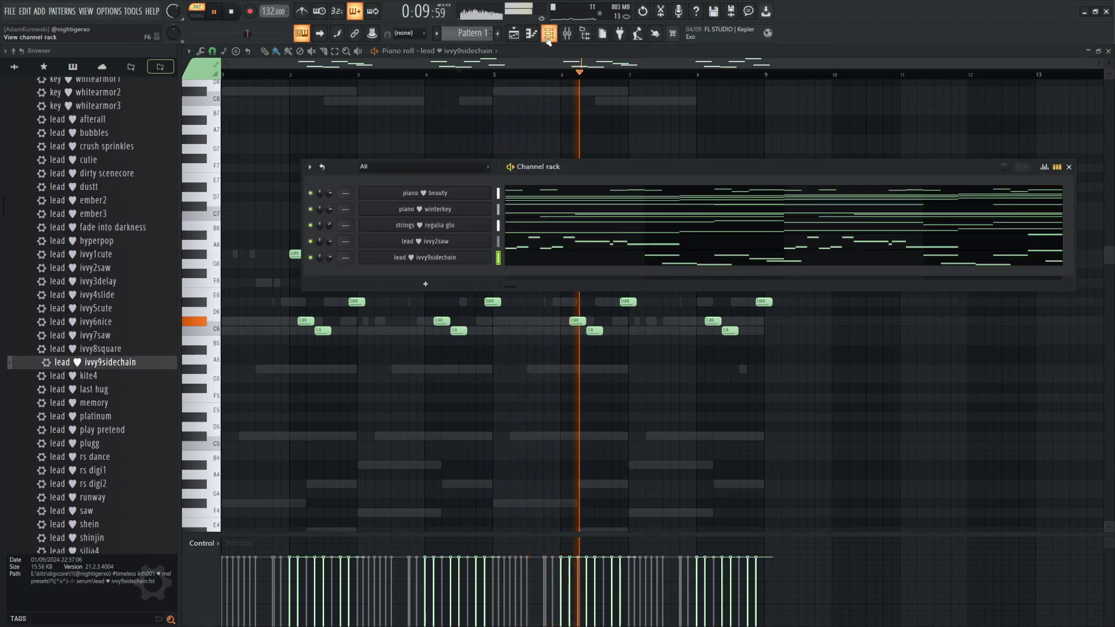
click(550, 36)
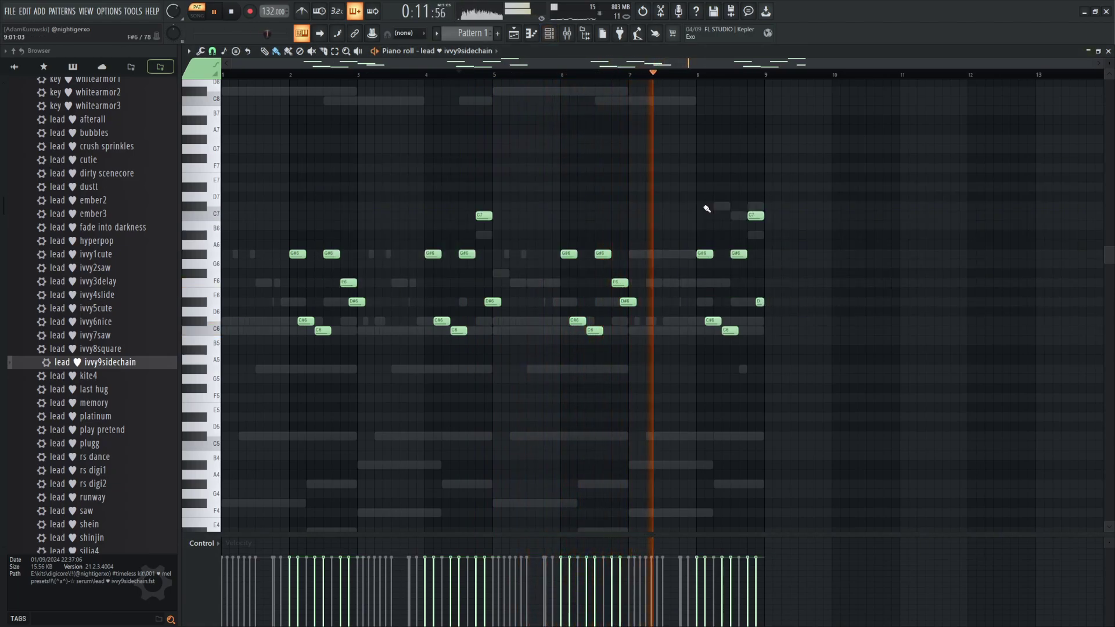
Add the serum preset bass lovefelt to the channel rack as a new channel
click(549, 36)
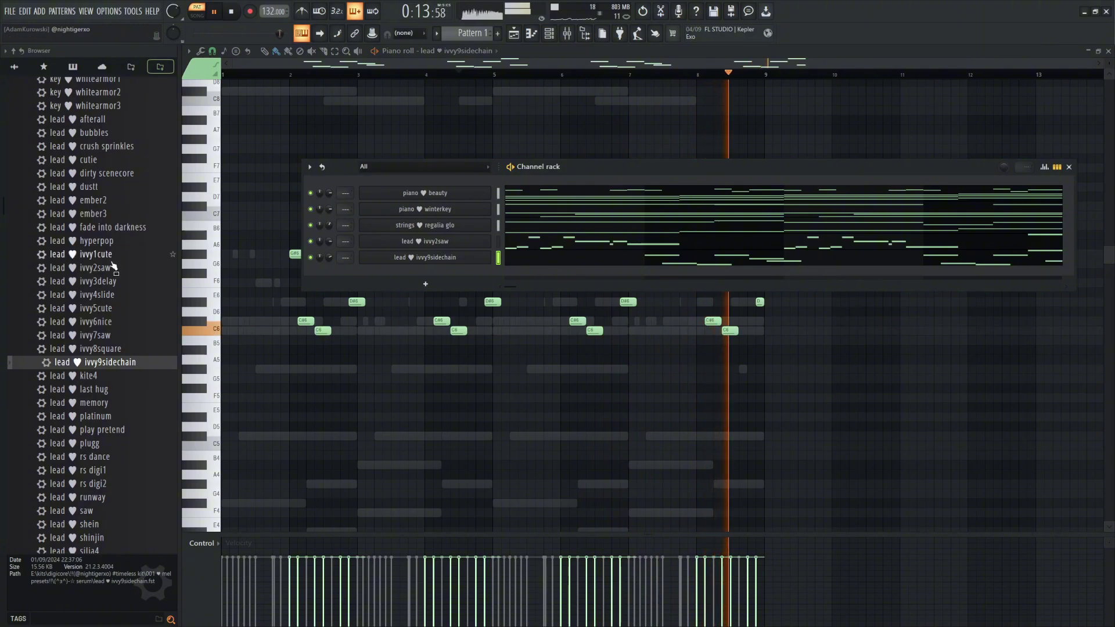
scroll(114, 246, up, 10)
drag(114, 247, 433, 234)
click(464, 53)
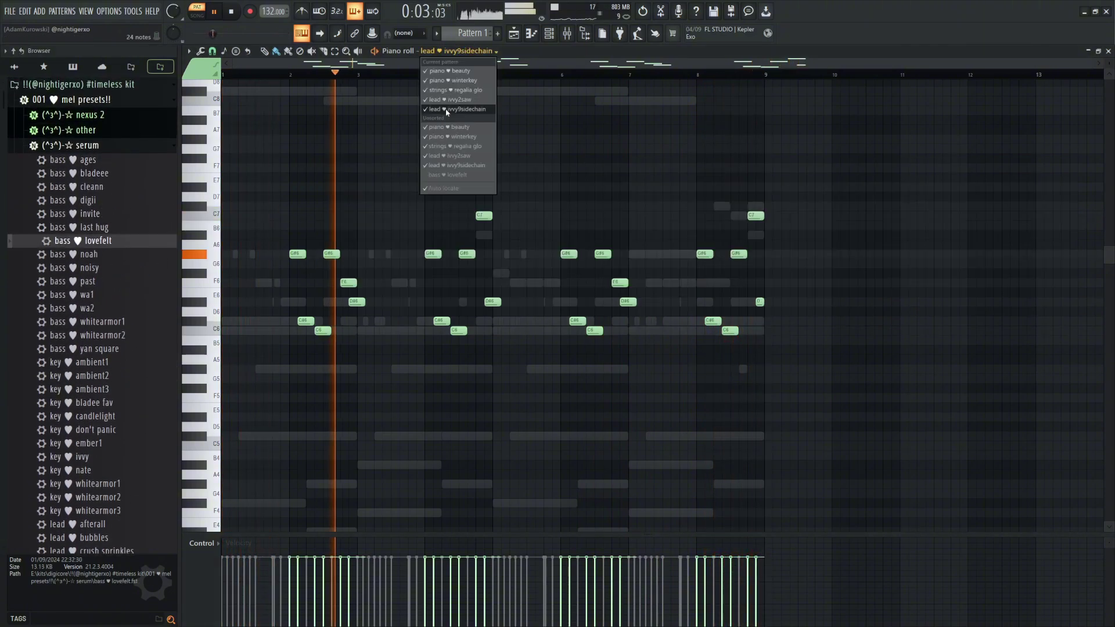
click(562, 126)
scroll(551, 139, up, 2)
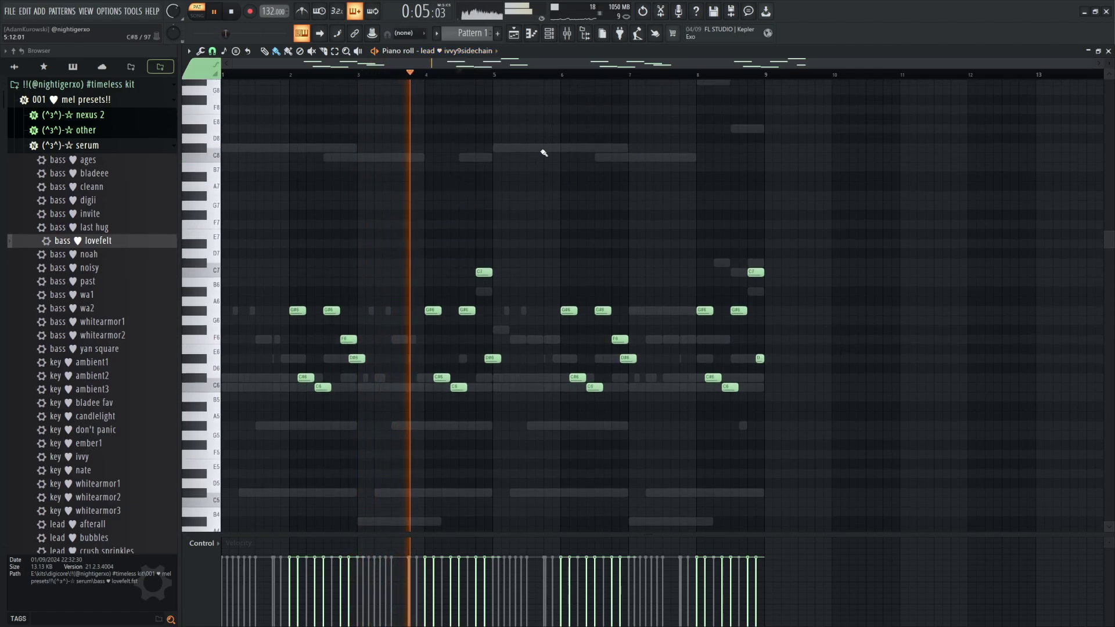
Copy the lowest chord notes across all eight bars and paste them into the bass lovefelt piano roll
scroll(503, 428, down, 9)
right_click(536, 416)
right_click(536, 416)
drag(838, 476, 225, 343)
click(460, 51)
click(464, 175)
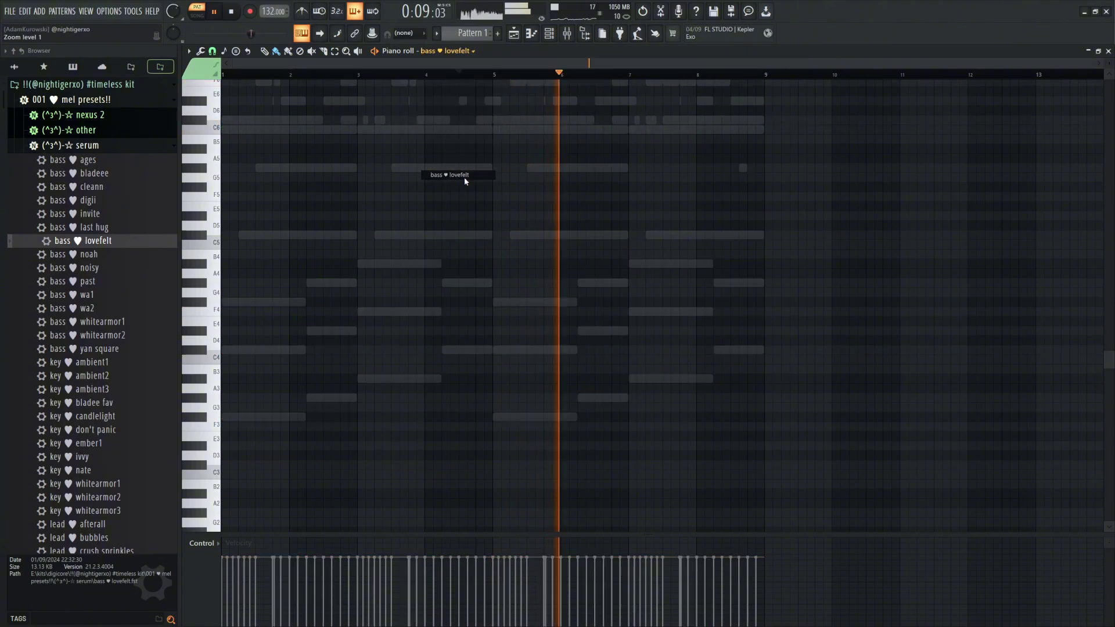
key(ctrl+v)
Delete the overlapping C#4 notes in bars 1 and 5 and transpose the bass line up one octave
key(space)
drag(467, 351, 232, 354)
right_click(254, 351)
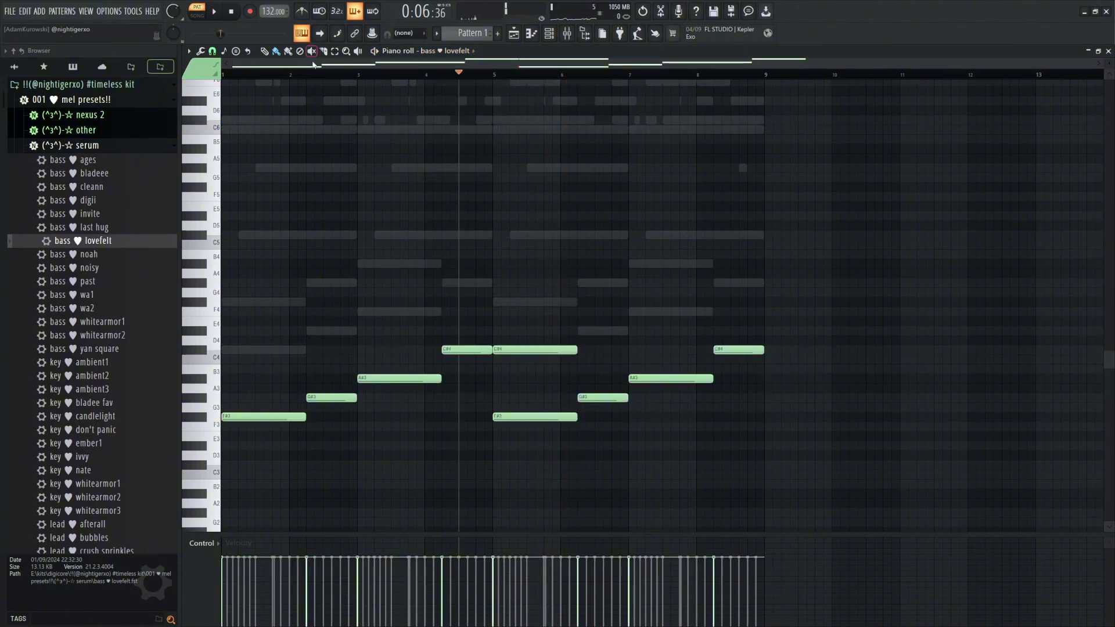
key(space)
key(ctrl+Up)
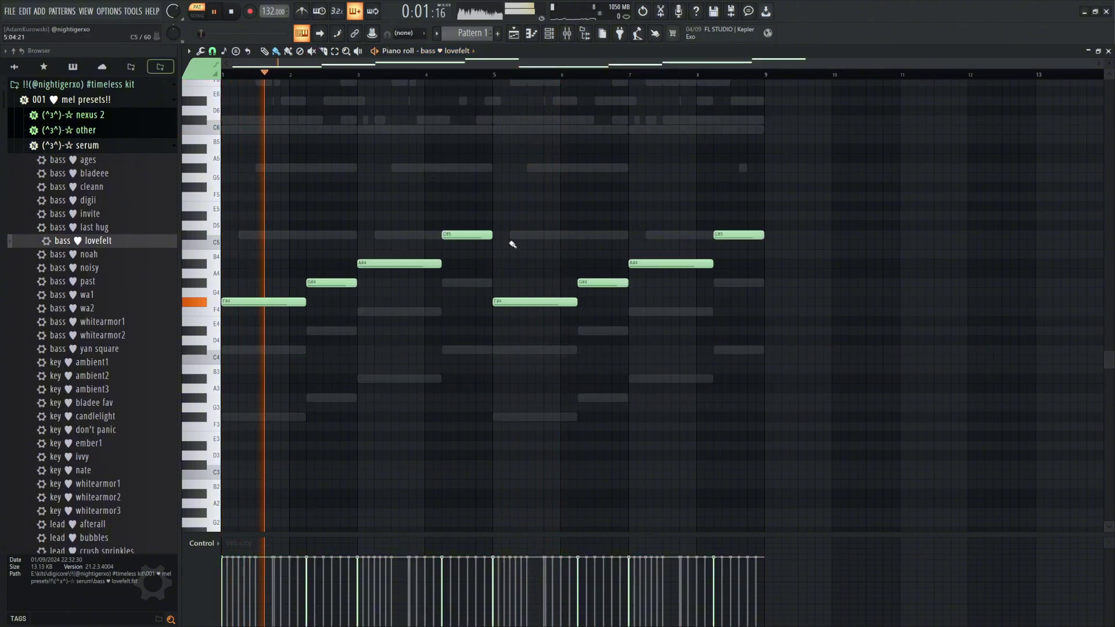
Inspect the Serum settings of the bass lovefelt channel and close the plugin
key(F6)
click(411, 275)
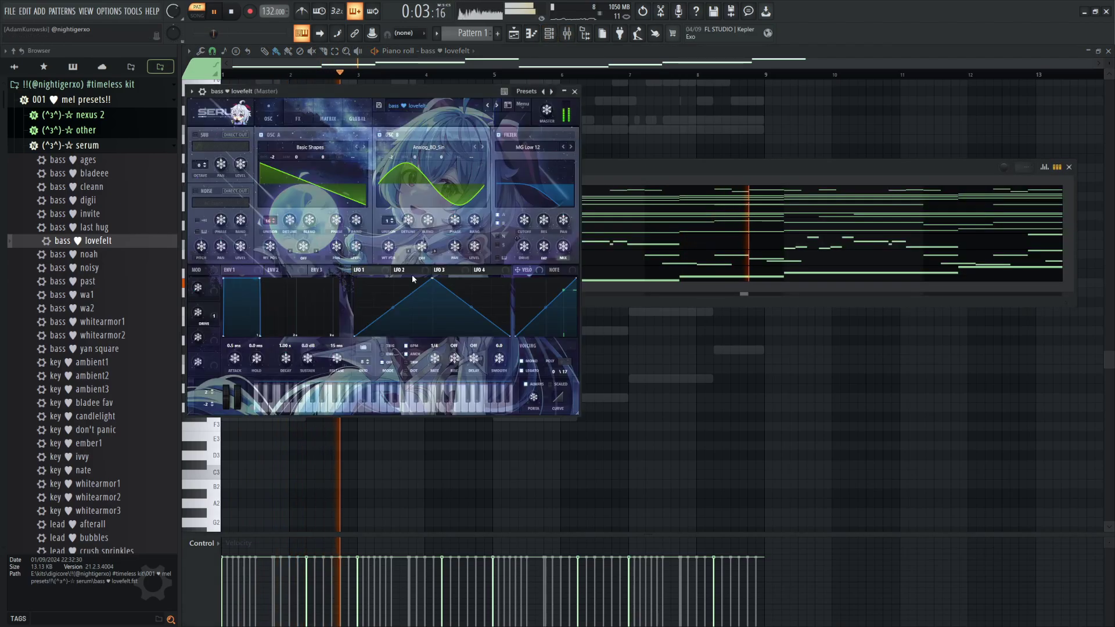
click(291, 109)
click(281, 109)
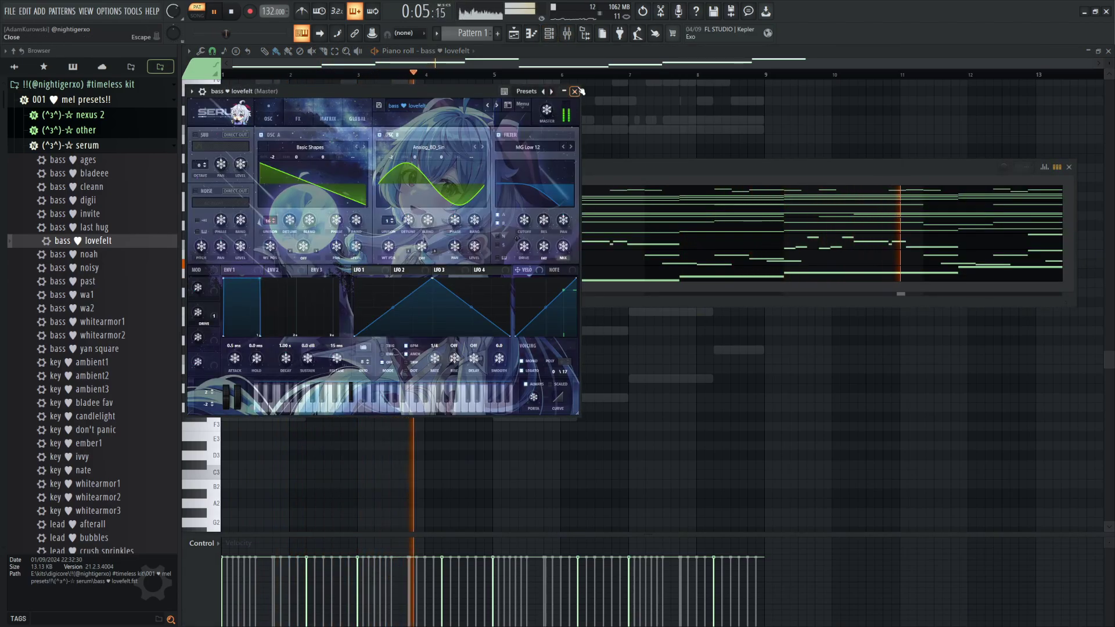
click(575, 91)
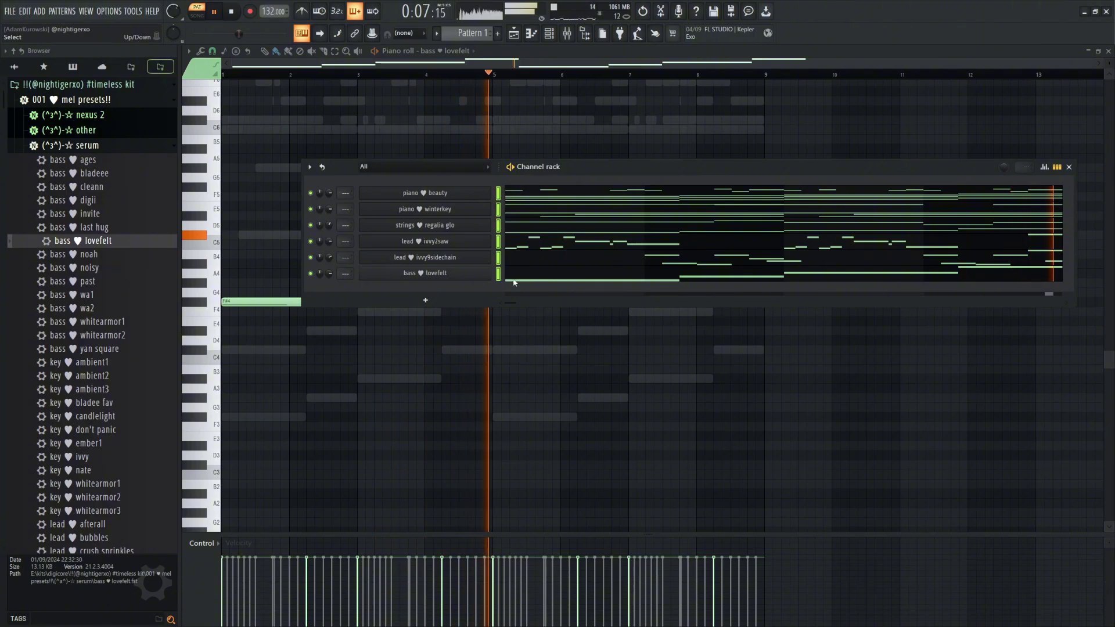
Assign all six channels to their own mixer inserts and route inserts 1 to 5 into insert 6, with the bass on insert 7
key(F9)
key(F6)
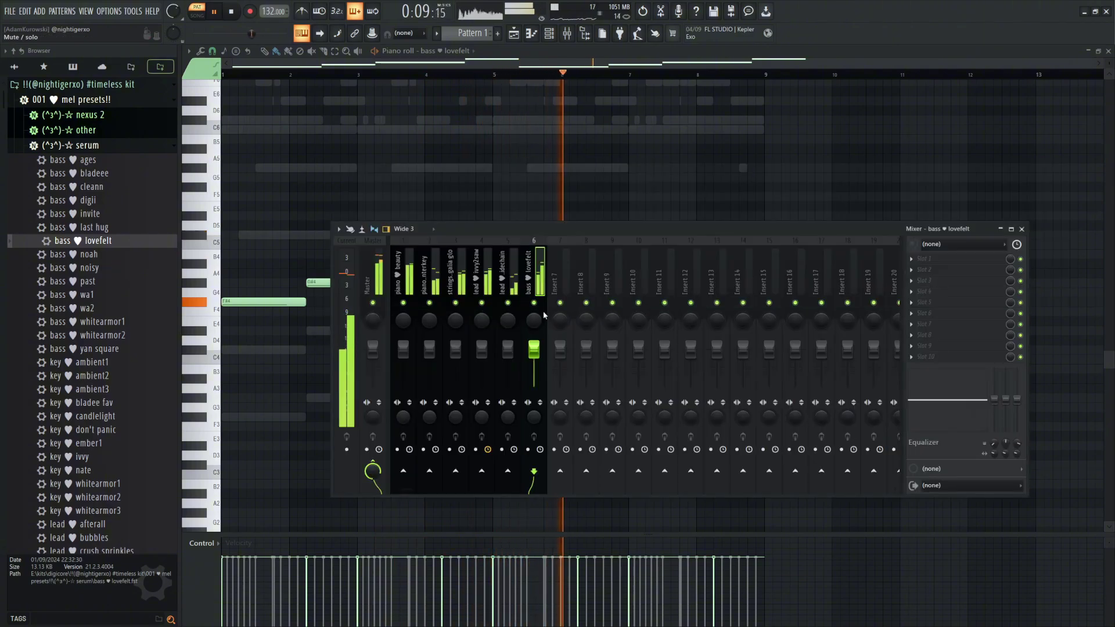
drag(528, 280, 404, 275)
right_click(534, 469)
Add Fruity parametric EQ 2 to insert 6, load an EQ preset and shift its lowest band up in frequency
click(533, 265)
middle_click(912, 271)
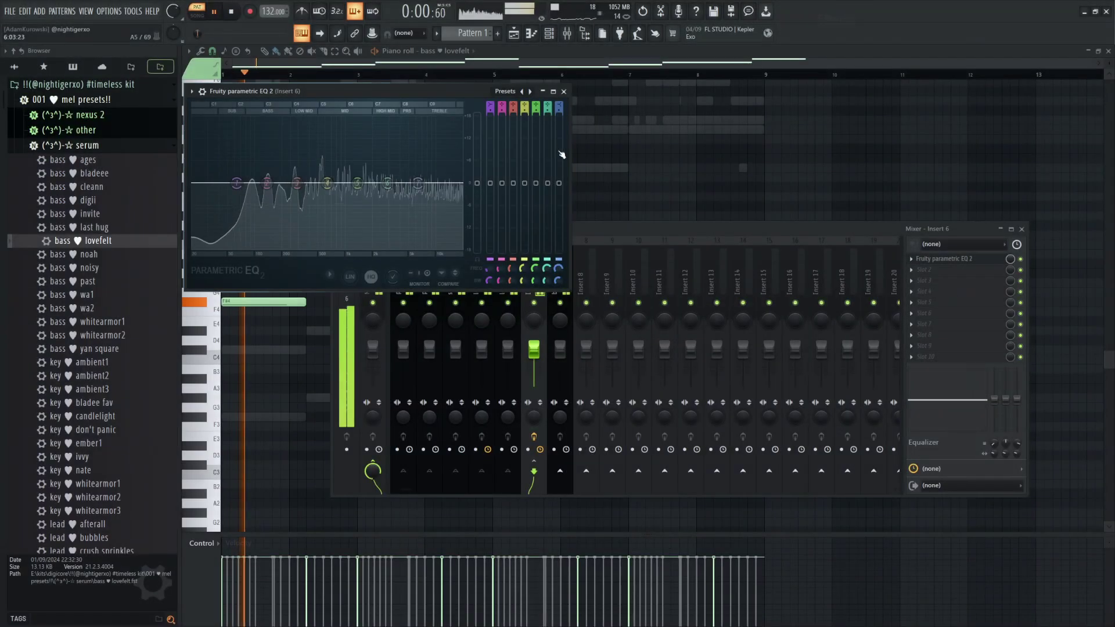
click(509, 91)
click(538, 135)
drag(210, 183, 259, 191)
click(563, 91)
Solo and select the lead ivvy2saw mixer track to audition it in playback
key(space)
right_click(482, 303)
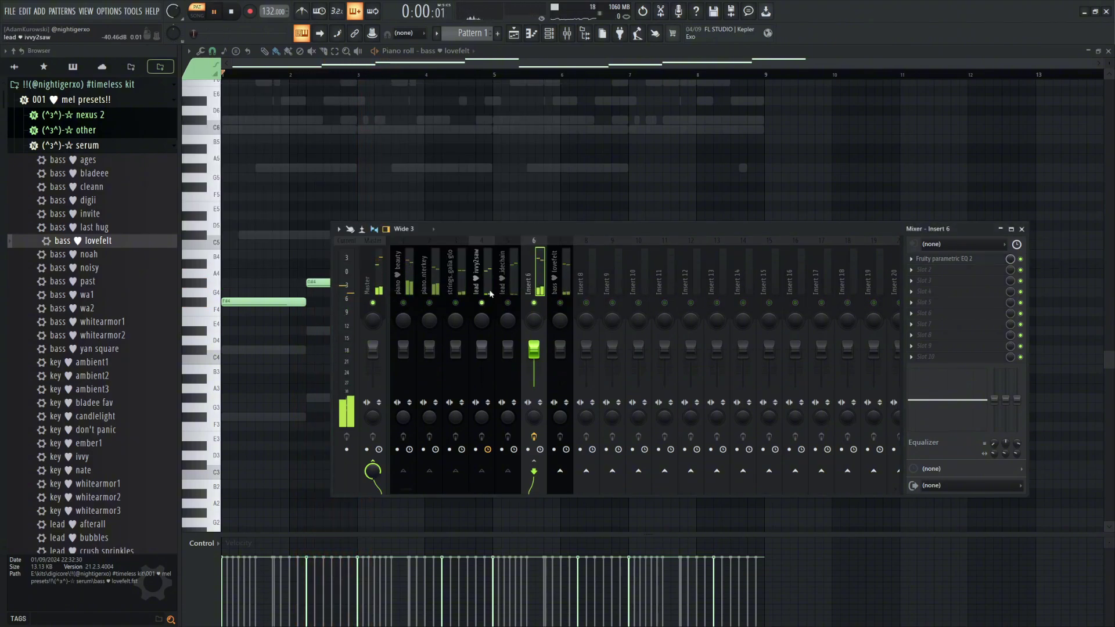
click(488, 292)
key(space)
Load the 000 master preset from the 011 mix presets folder onto the Master track
click(110, 145)
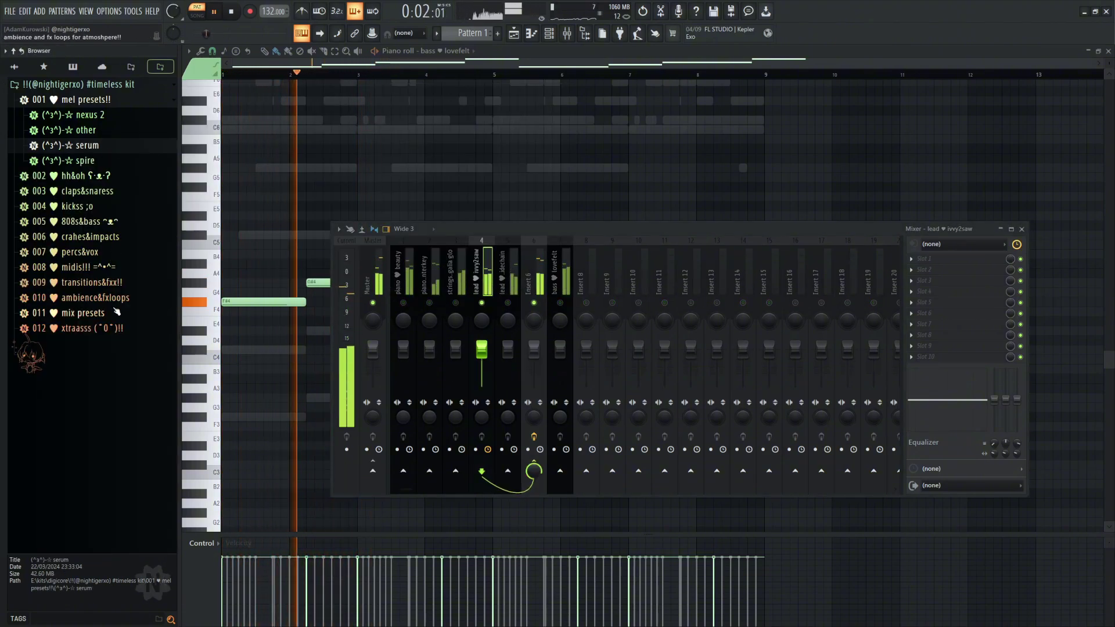
click(83, 313)
key(space)
drag(124, 320, 373, 284)
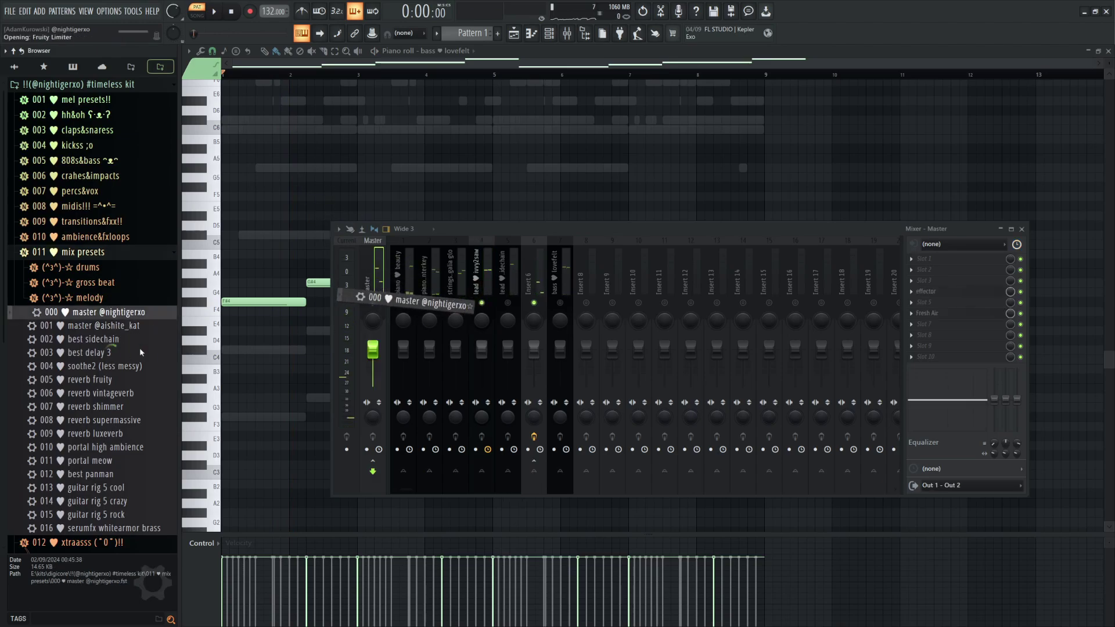
Try the melody mix preset gated6 (ott) on the lead ivvy2saw insert and play the loop
click(87, 298)
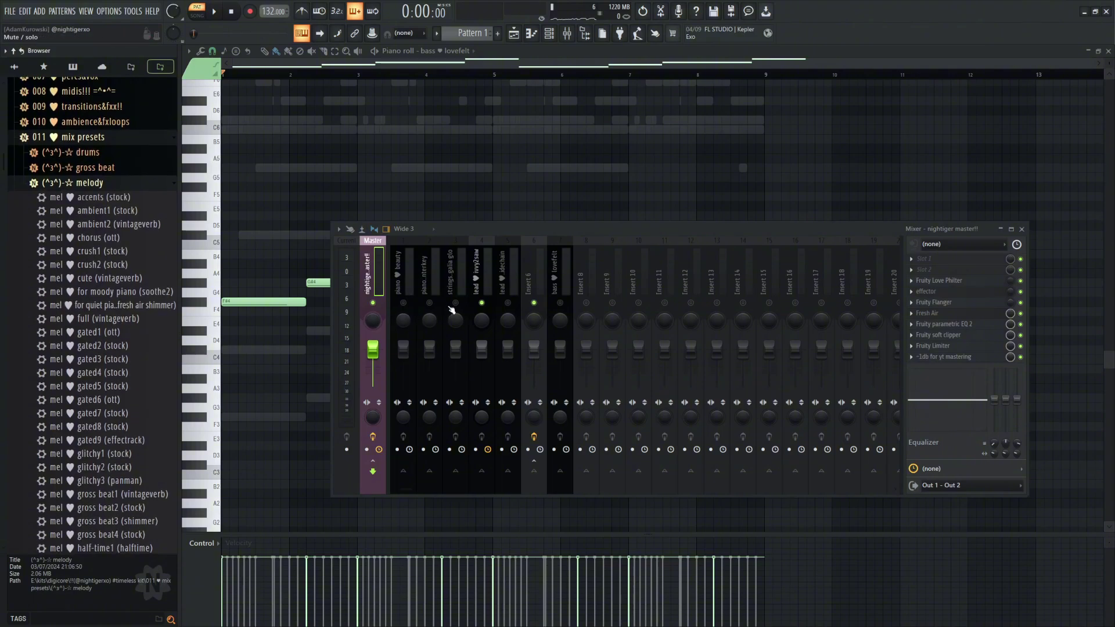
drag(87, 400, 310, 331)
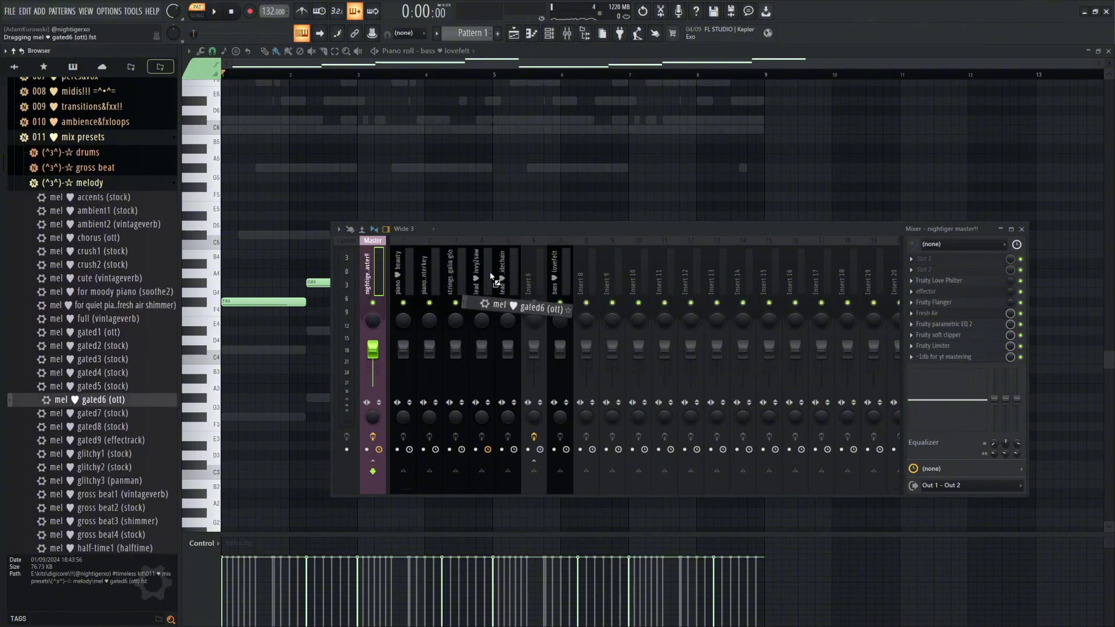
drag(486, 276, 487, 279)
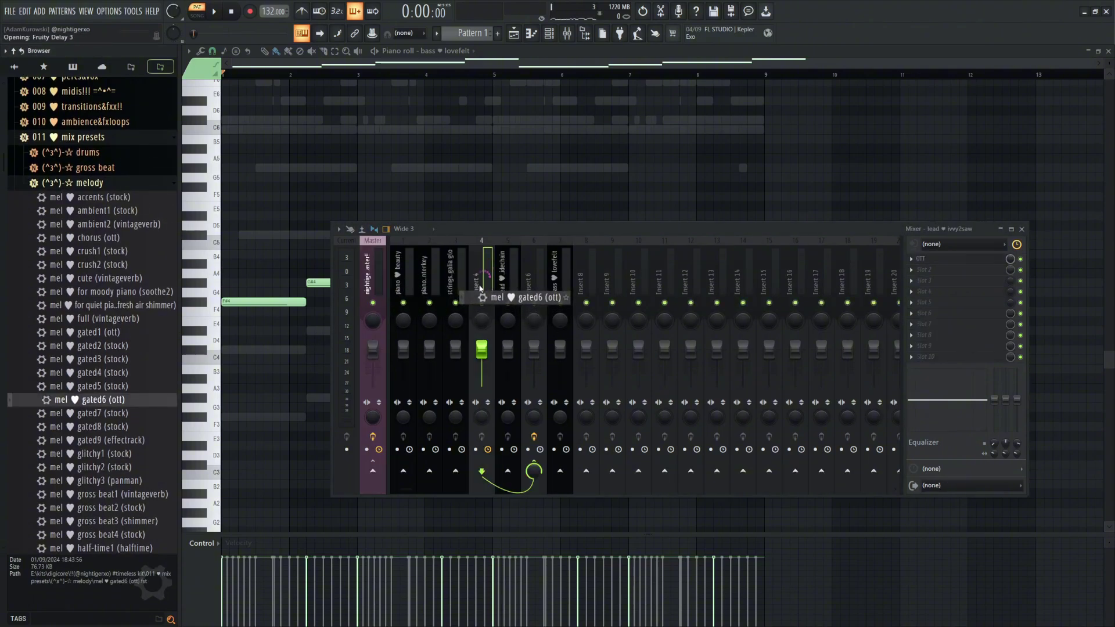
key(space)
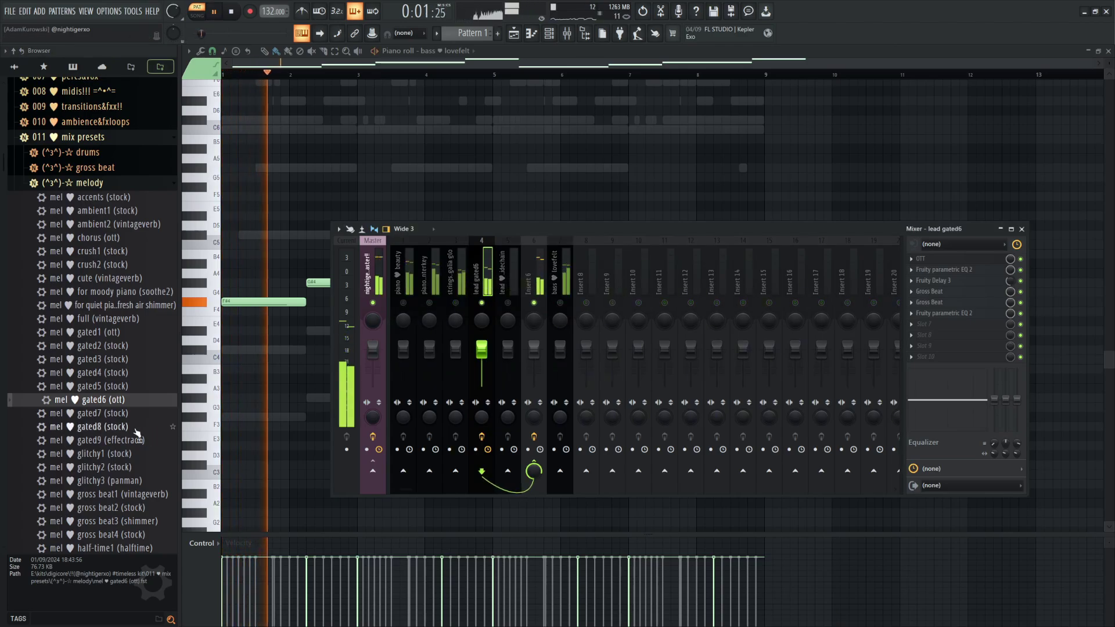
Unsolo insert 4 and lower its fader to about -3 dB
scroll(125, 386, down, 4)
mouse_move(119, 373)
mouse_down()
mouse_move(540, 299)
mouse_move(432, 302)
mouse_move(113, 374)
mouse_up()
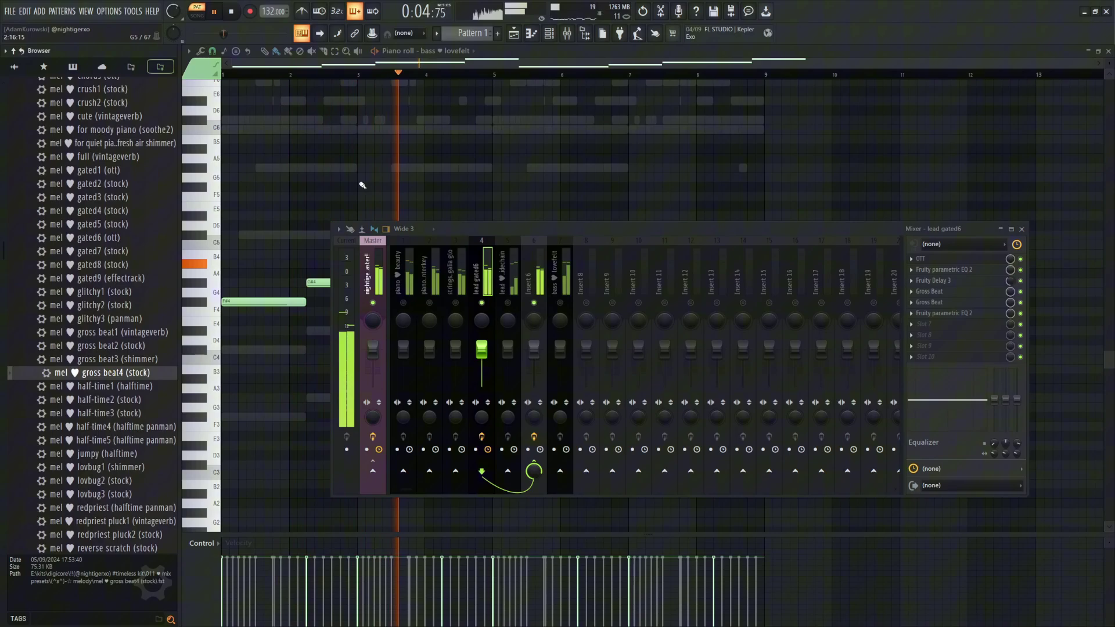
right_click(482, 303)
drag(482, 349, 481, 353)
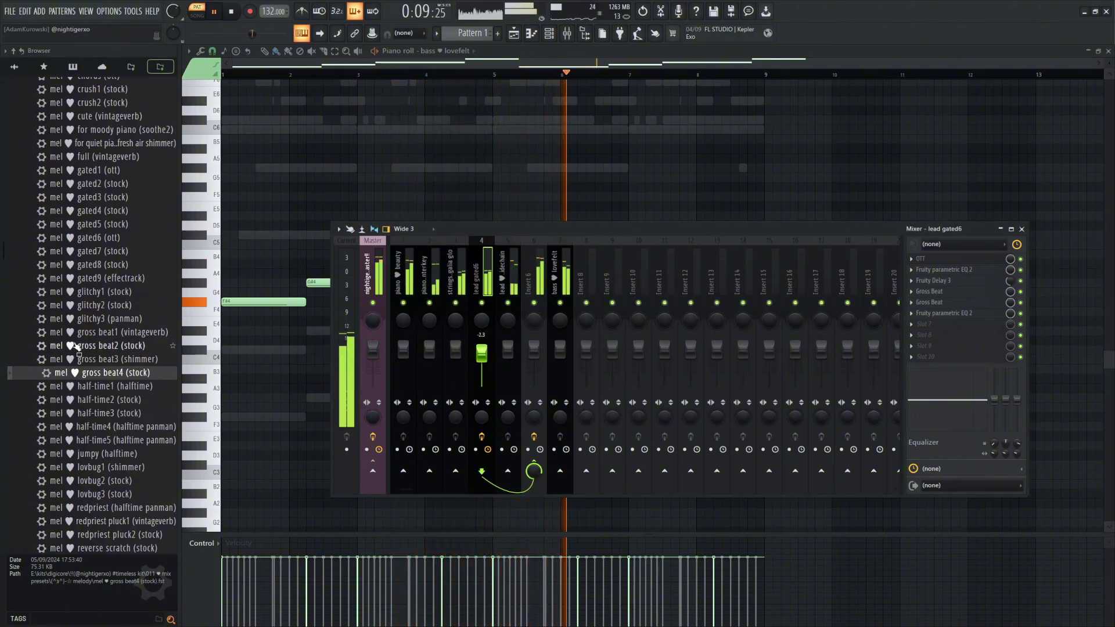
Try the melody mix preset redpriest pluck1 (vintageverb) on insert 4
scroll(129, 410, down, 2)
mouse_move(128, 405)
mouse_down()
mouse_move(281, 361)
mouse_move(517, 316)
mouse_move(321, 326)
mouse_move(129, 399)
mouse_up()
scroll(101, 402, down, 1)
scroll(102, 405, down, 1)
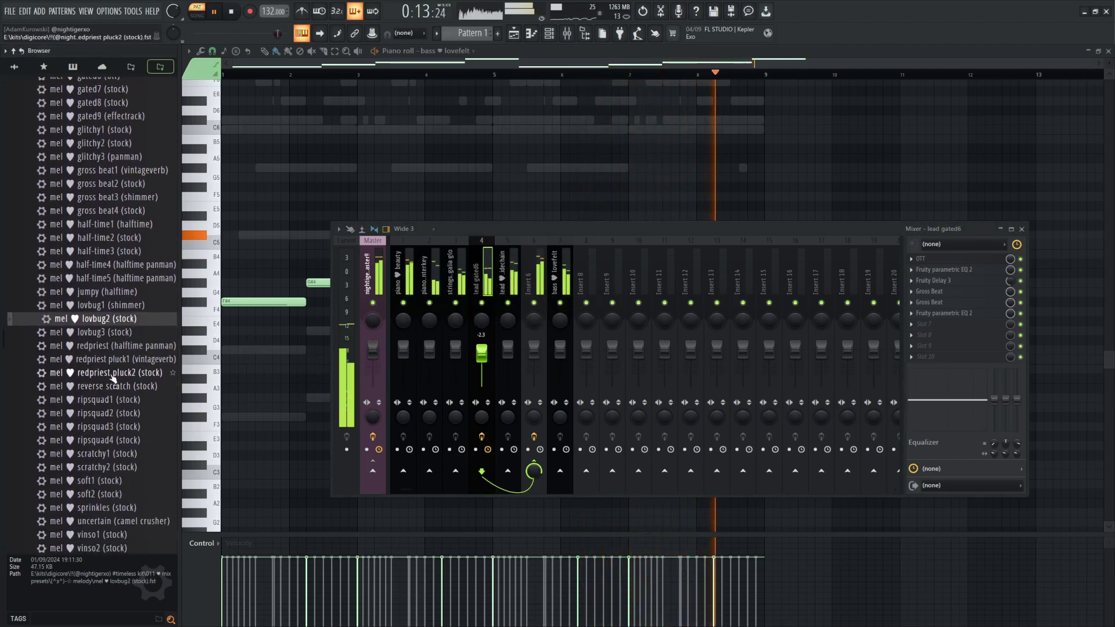
drag(104, 359, 488, 285)
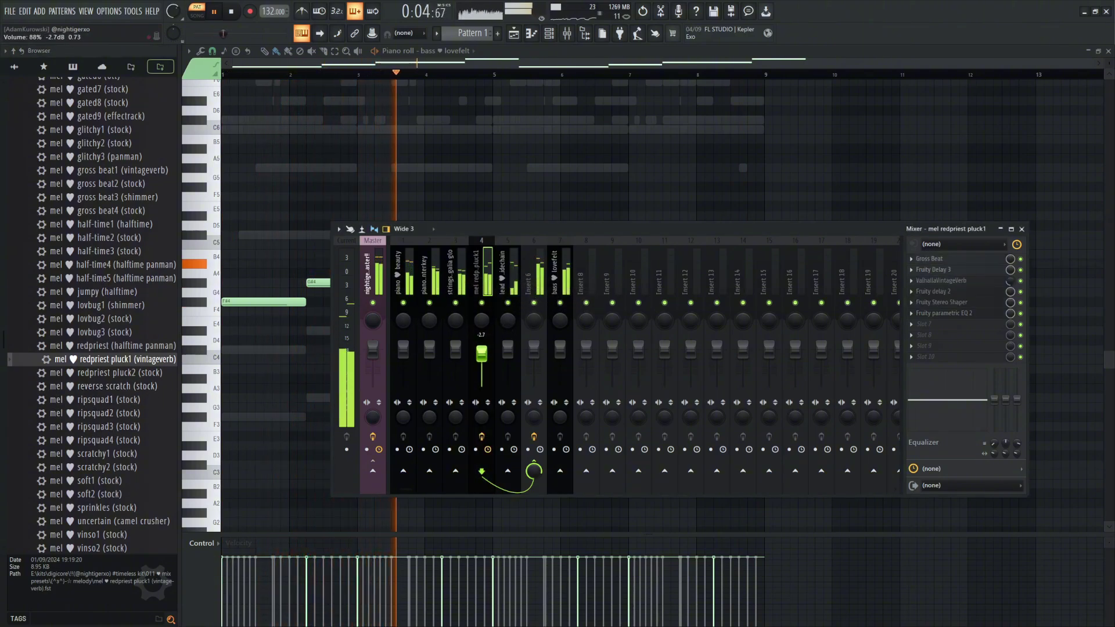
Load the melody mix preset gross beat4 (stock) onto insert 4 and try a boost on its high-shelf EQ band
scroll(104, 244, up, 2)
drag(117, 291, 488, 280)
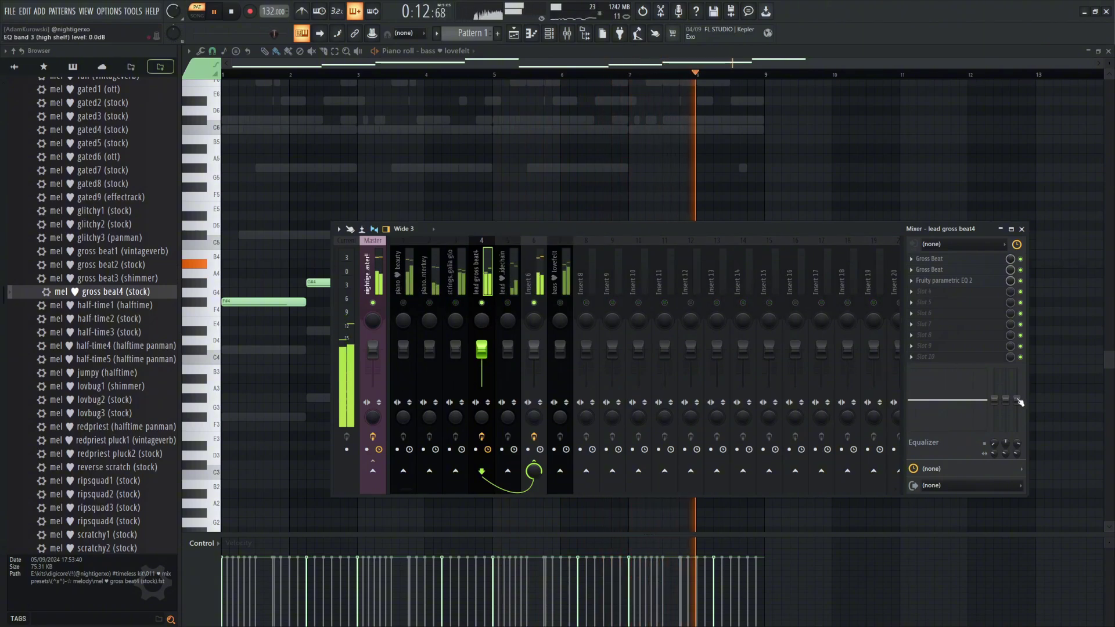
drag(1017, 400, 1017, 389)
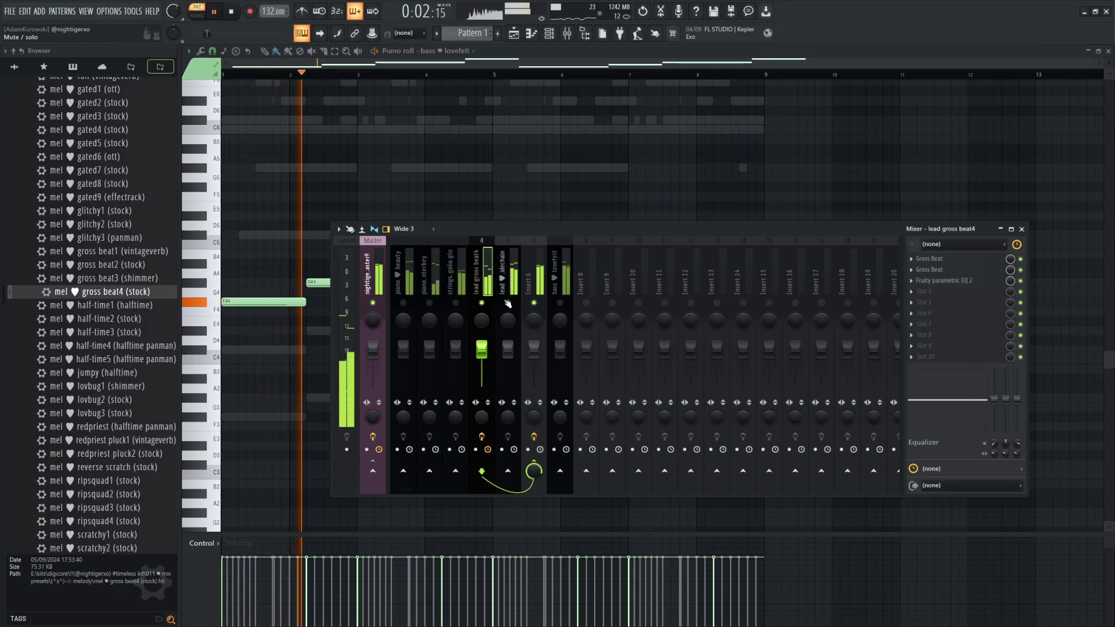
Load the Gross Beat preset bank fly into the first effect slot of the lead ivvy9sidechain insert
click(512, 280)
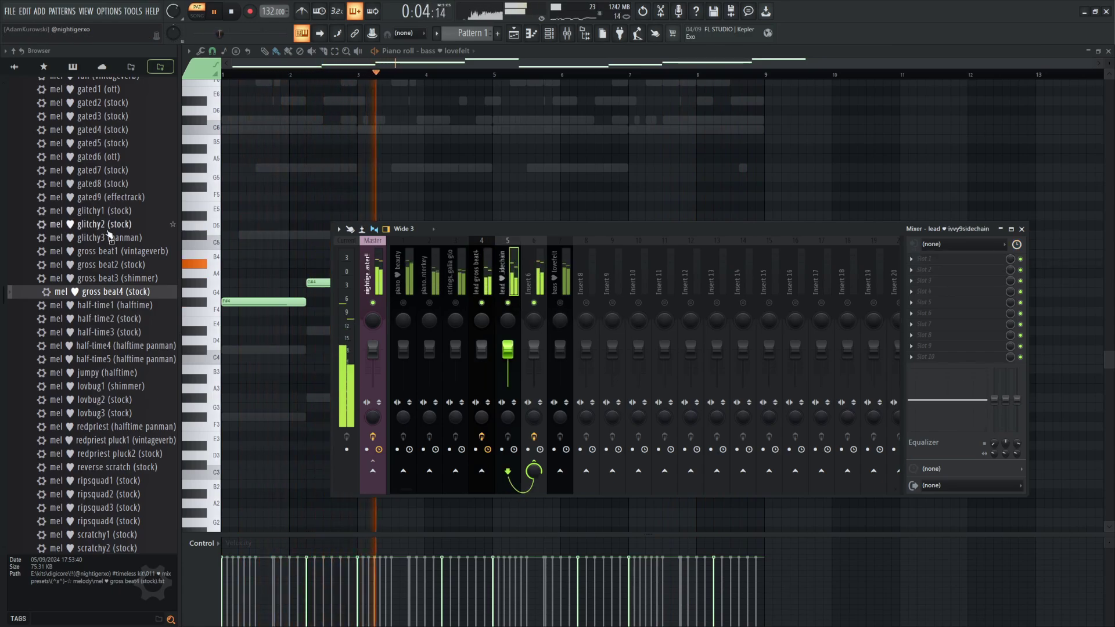
scroll(147, 292, up, 4)
scroll(116, 220, up, 2)
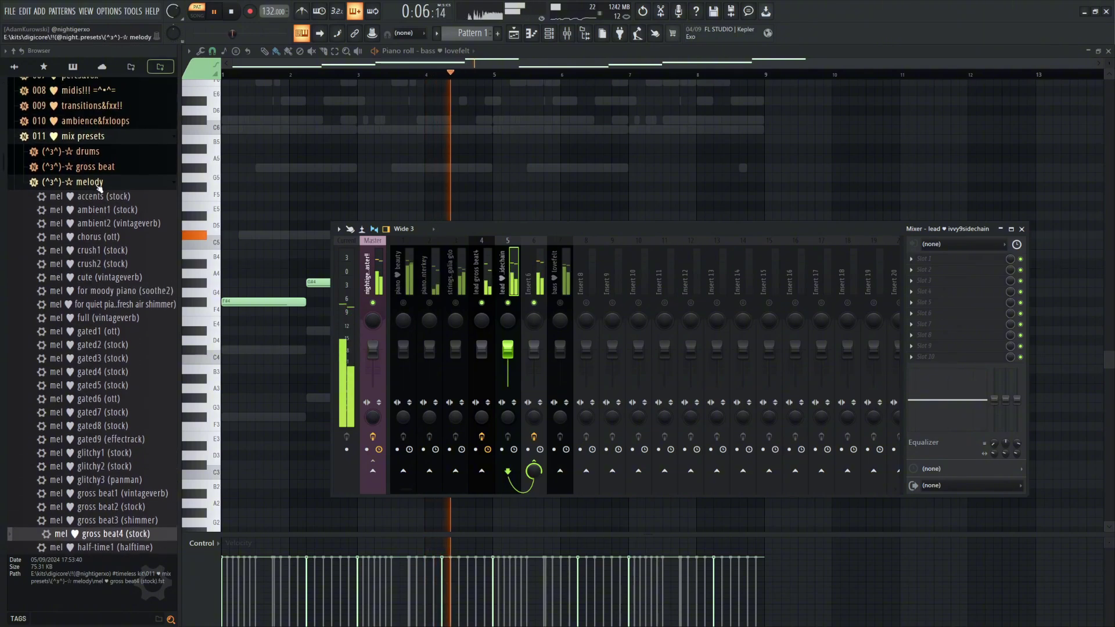
click(97, 168)
drag(106, 357, 958, 278)
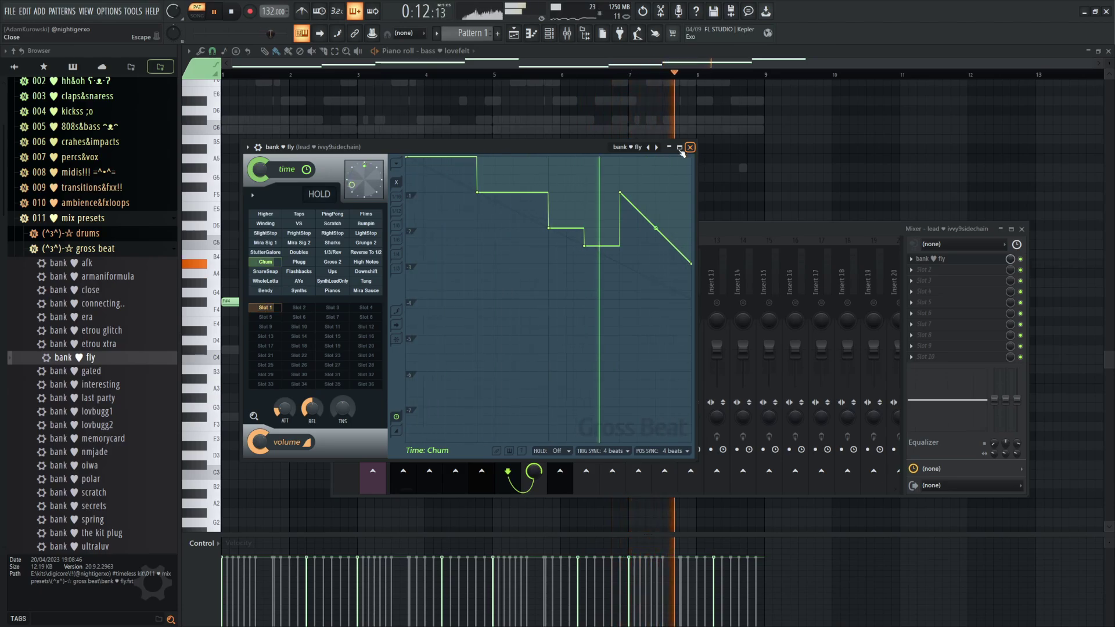
Set the time mix of Gross Beat bank fly to about 60% on the ivvy9sidechain lead and restore all inserts to playback
drag(260, 169, 259, 195)
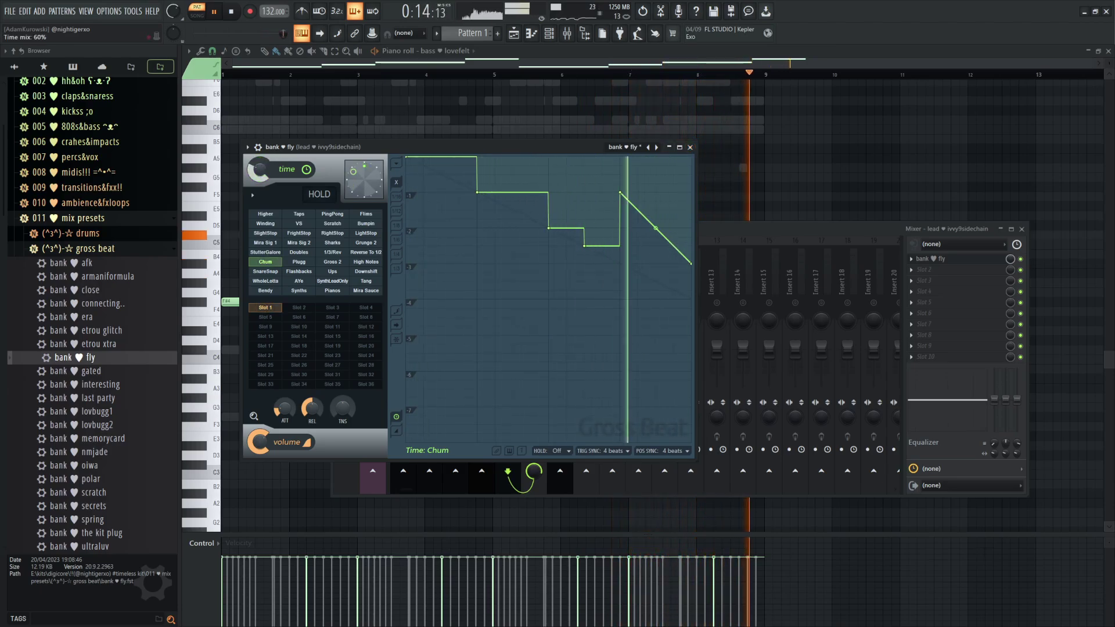
click(691, 147)
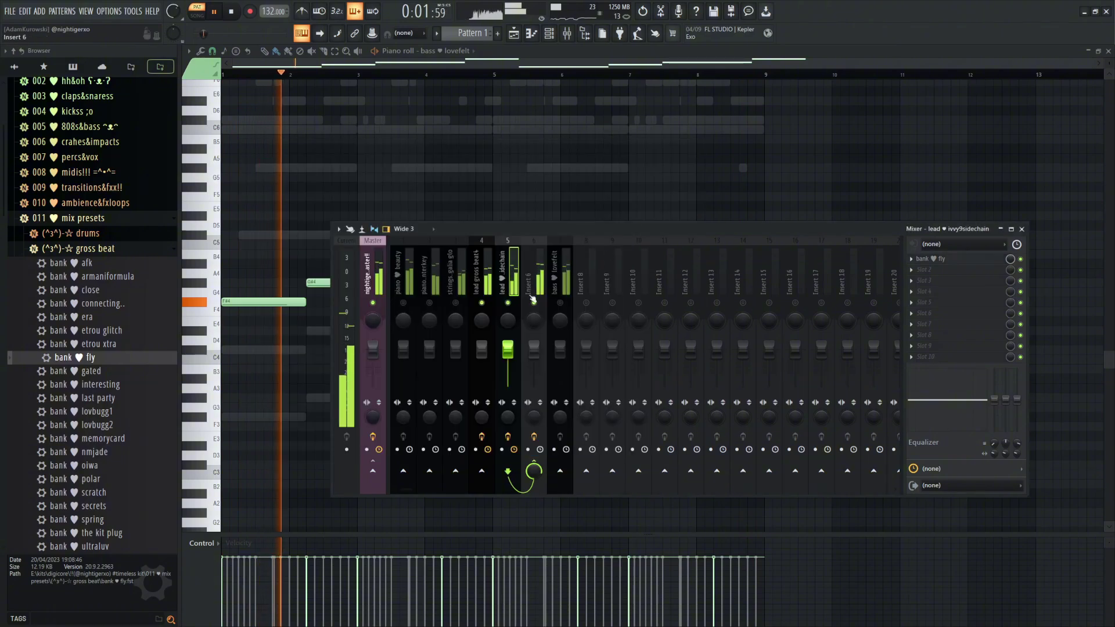
click(463, 304)
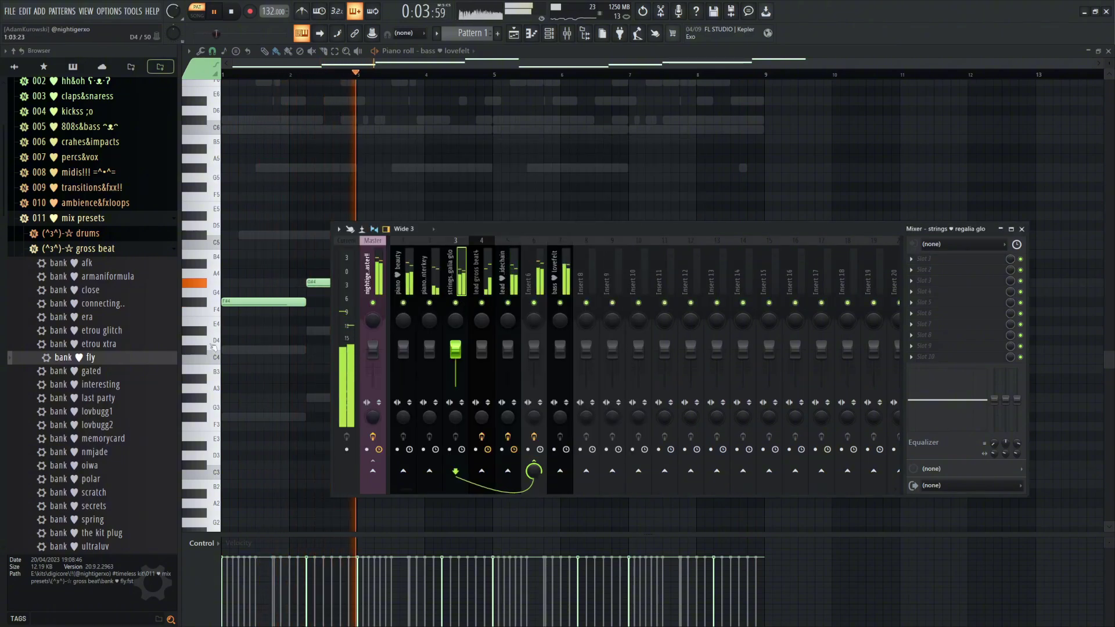
Lower the faders of both lead inserts, gross beat4 and ivvy9sidechain, together to about -4.2 dB
click(478, 273)
ctrl+shift+click(503, 273)
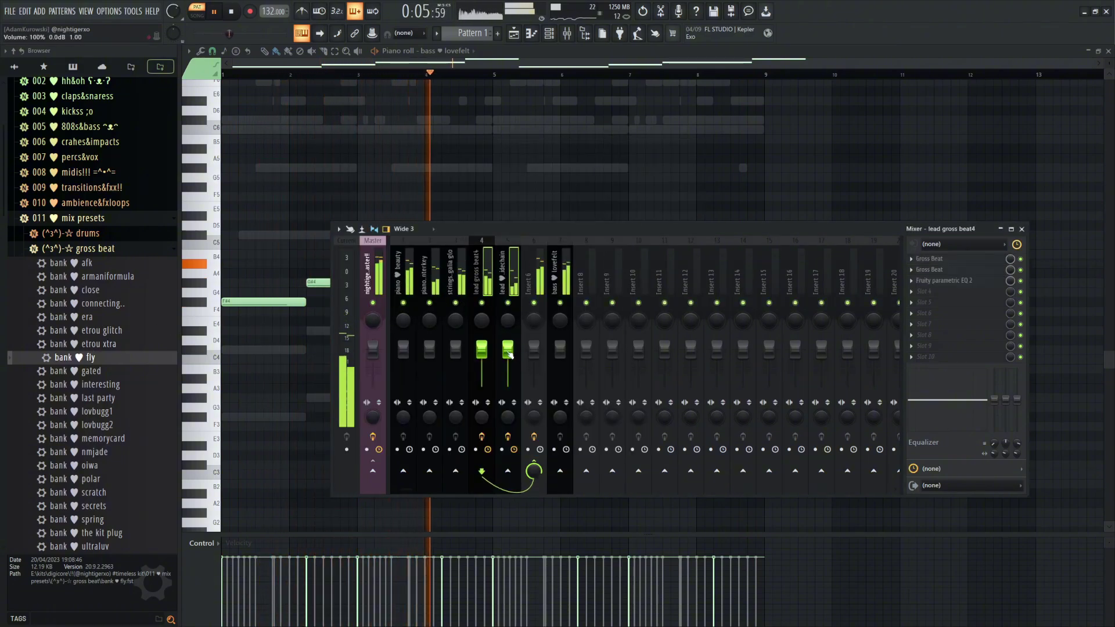
drag(508, 349, 482, 356)
Lower the strings fader to about -4.4 dB, cut its EQ low shelf about 15.5 dB at 90 Hz and boost the high shelf 18 dB
click(453, 263)
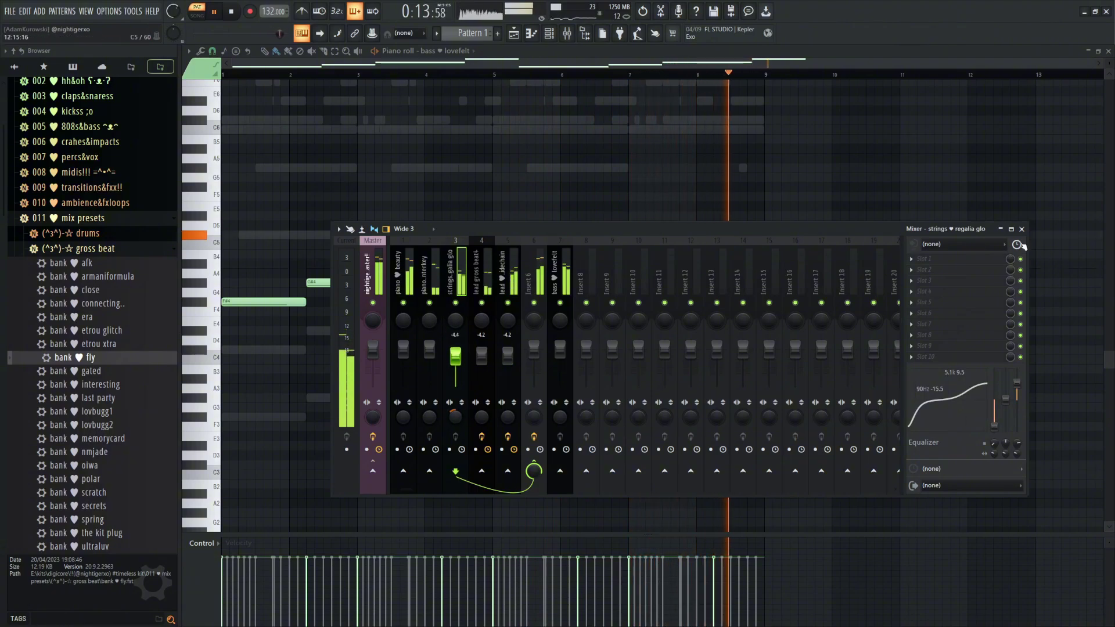
drag(1007, 352, 1000, 335)
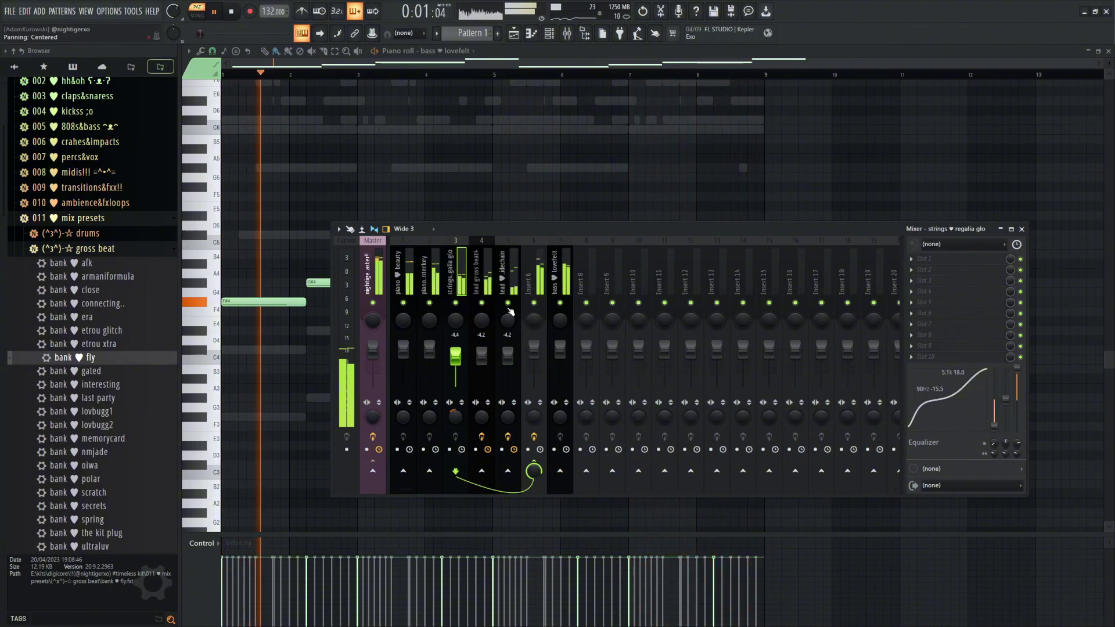
Load the melody mix preset 004 soothe2 (less messy) onto the piano beauty insert
right_click(430, 303)
click(431, 291)
click(406, 279)
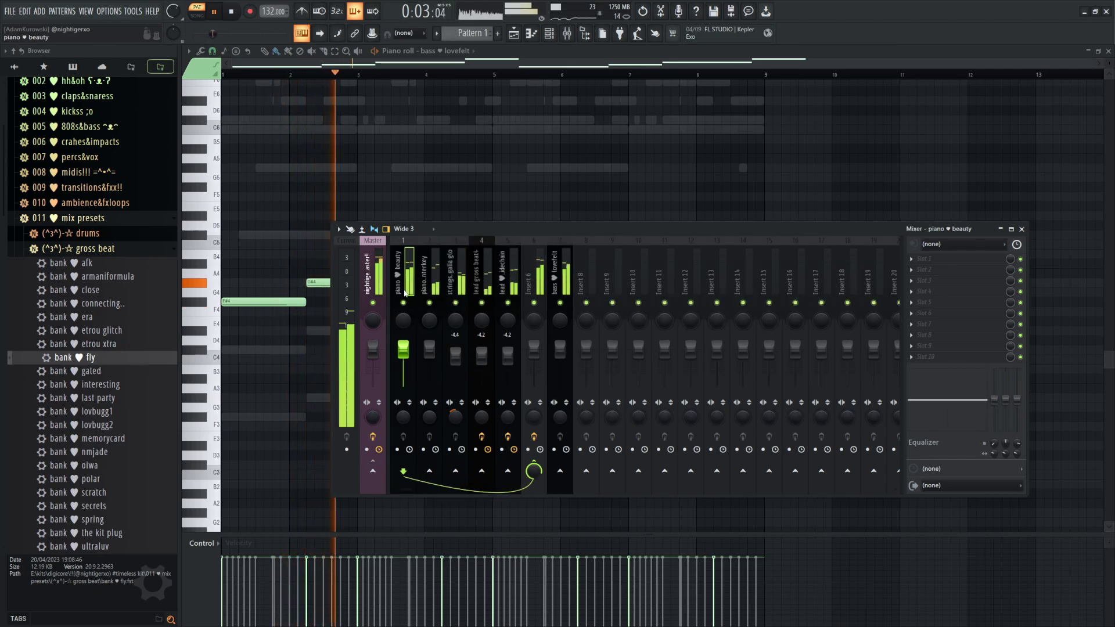
click(93, 249)
drag(87, 332, 936, 259)
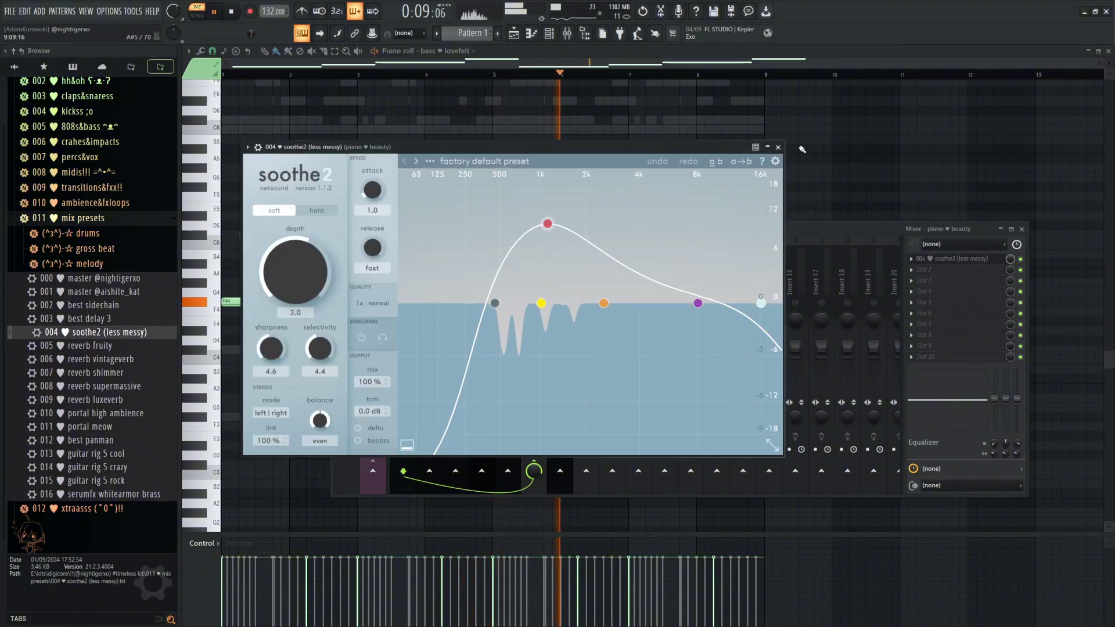
click(774, 149)
Mute both leads and strengthen the piano's soothe2: depth about 4.0, sharpness 5.5, selectivity 5.8 and band 3 sensitivity 12 dB
right_click(494, 302)
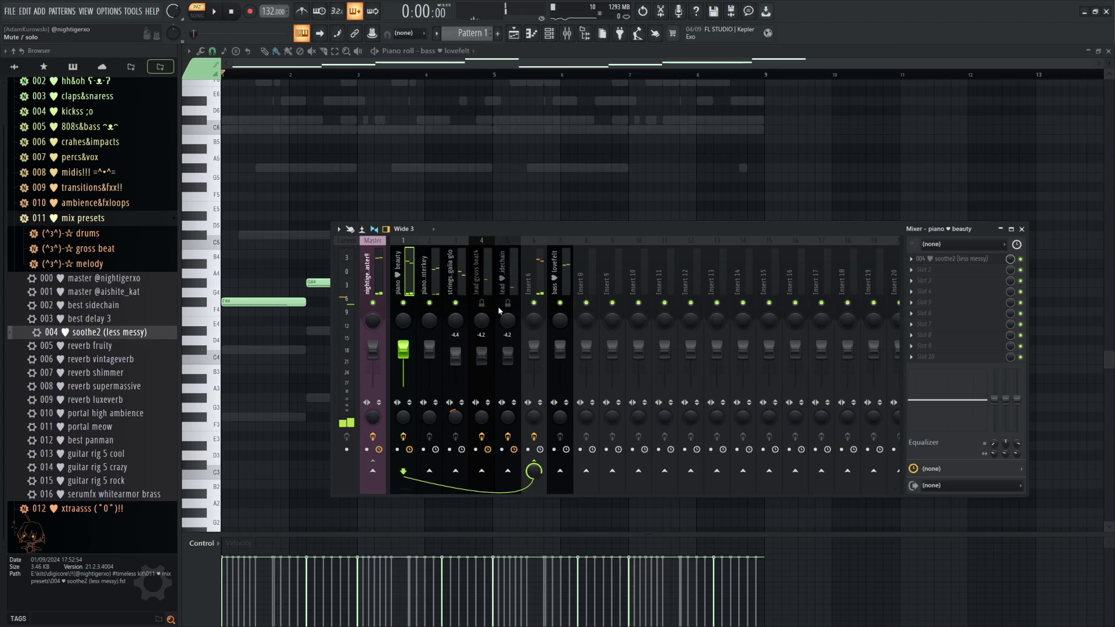
key(space)
click(947, 259)
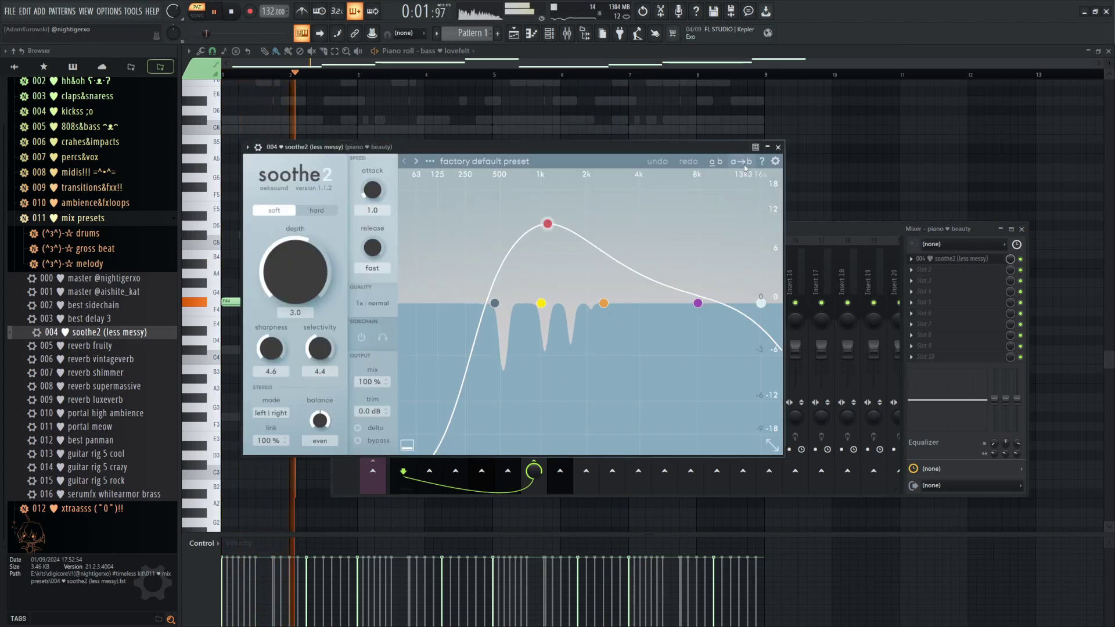
drag(548, 224, 553, 215)
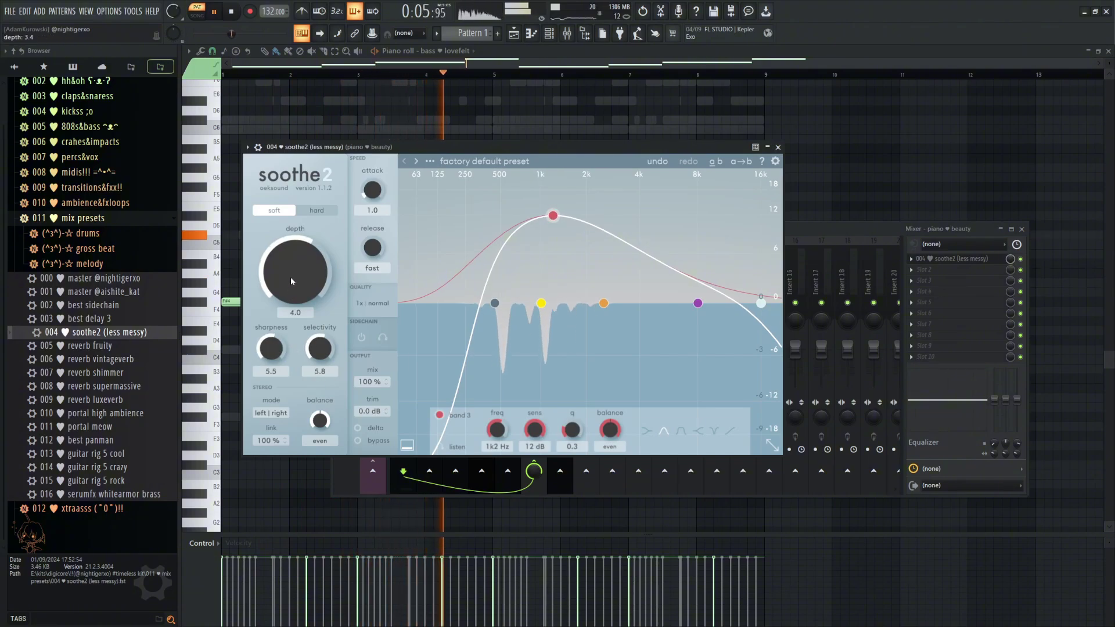
click(777, 147)
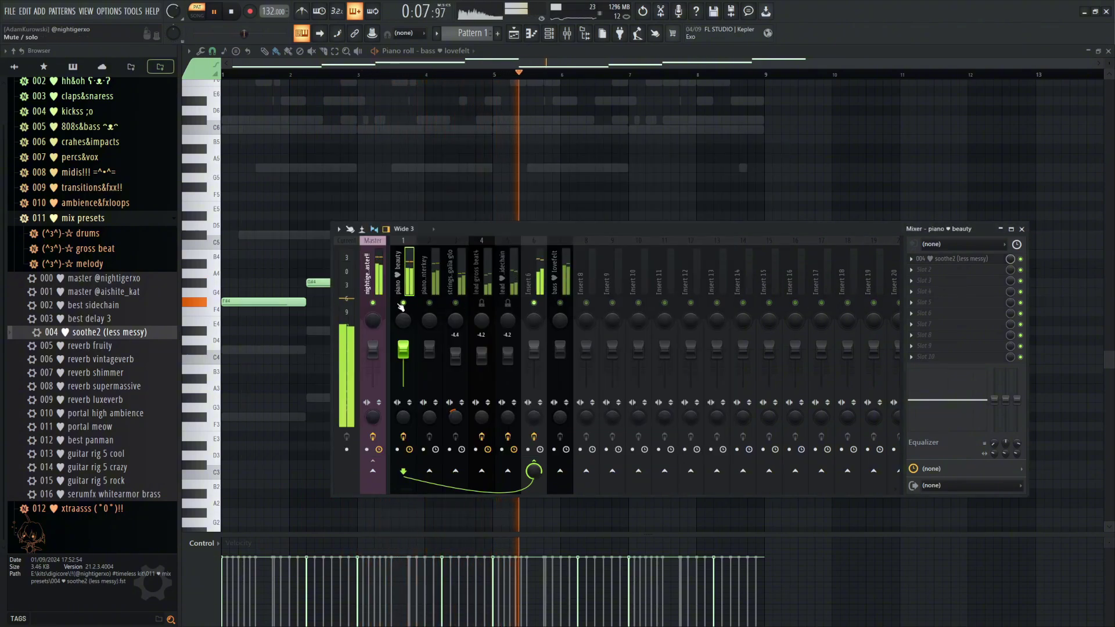
Add Fruity Delay 3 to the second slot of the piano beauty insert, using the ping pong model with a reduced wet level
click(930, 271)
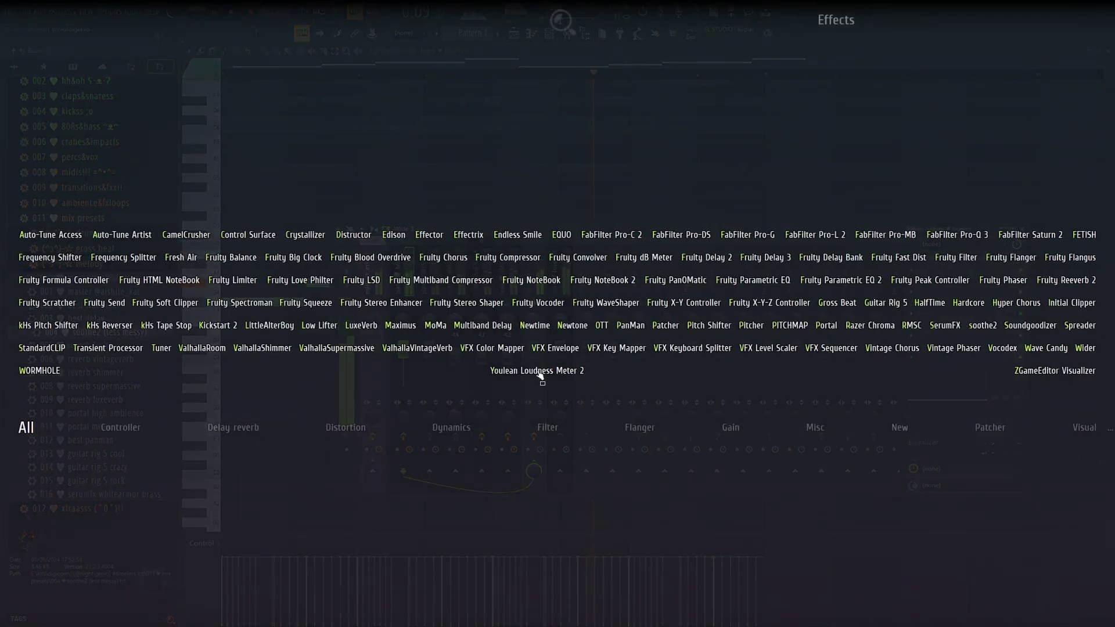
text(y 3)
click(737, 258)
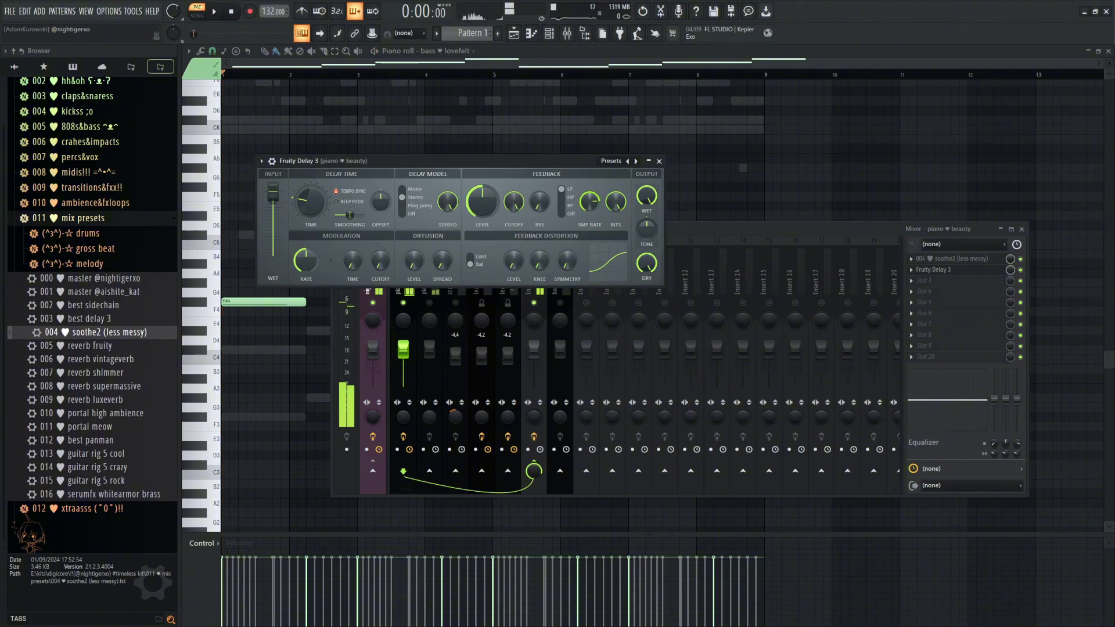
key(space)
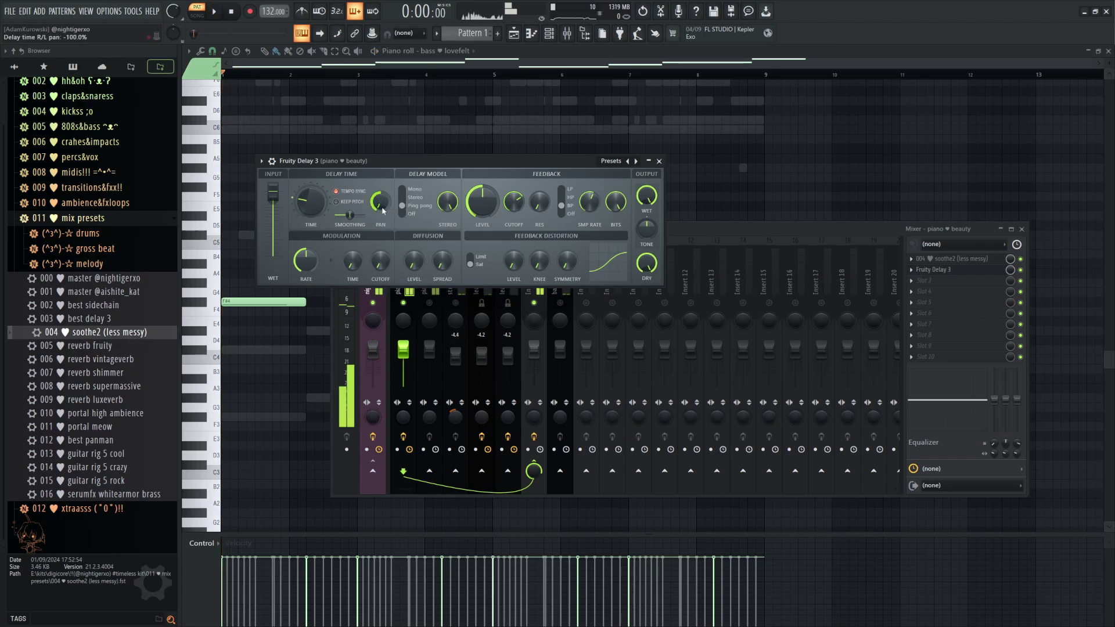
key(space)
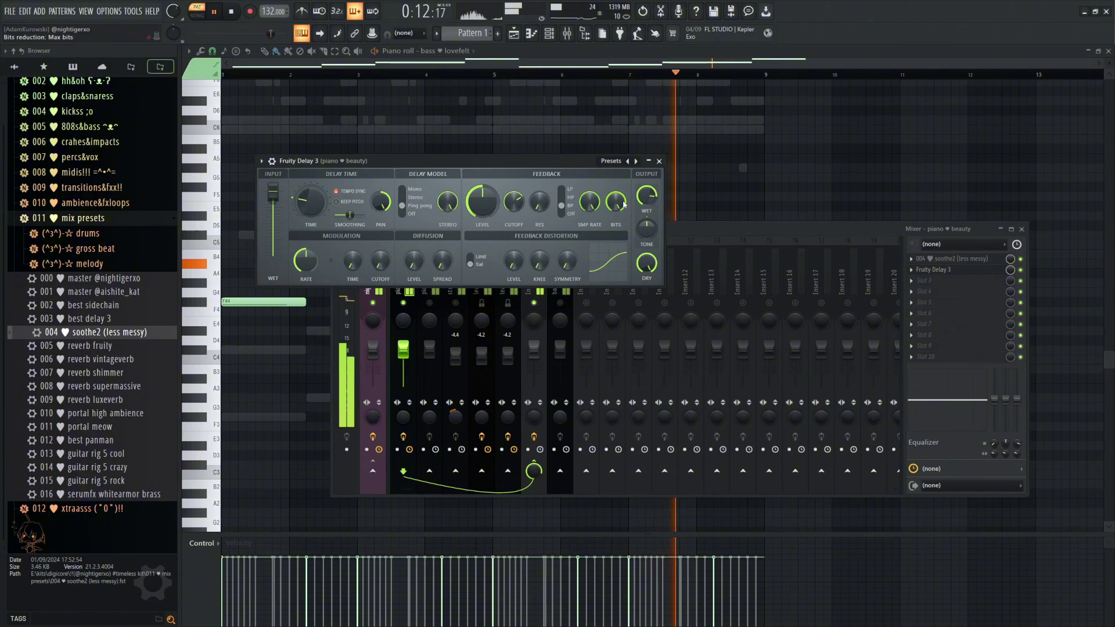
click(659, 162)
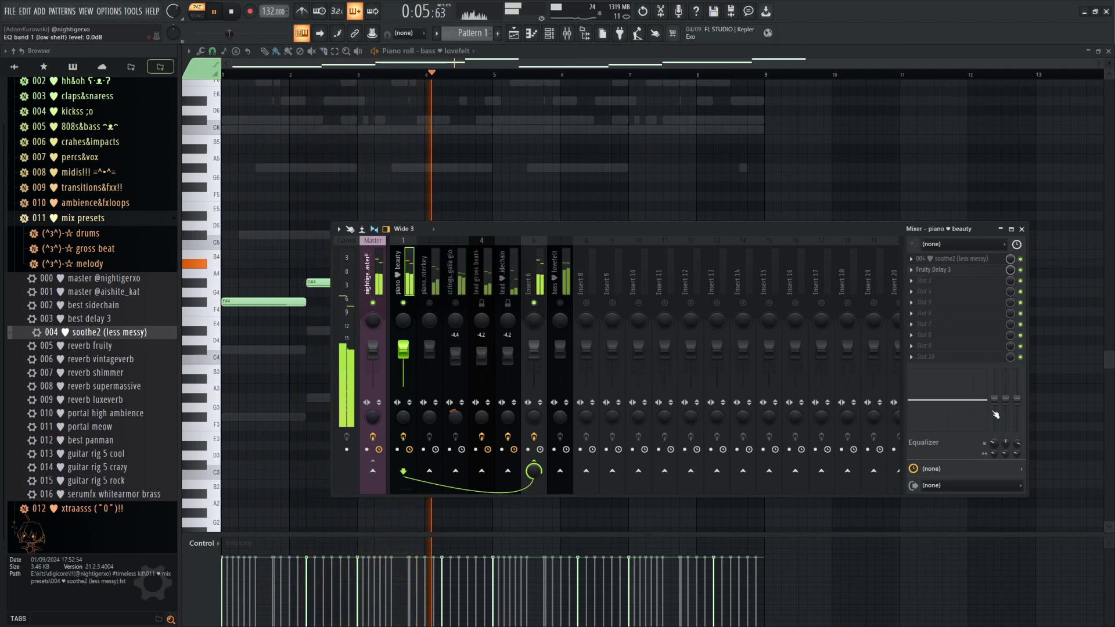
EQ the piano beauty insert with a low-shelf cut of about 7.6 dB at 450 Hz and an 18 dB high-shelf boost
drag(995, 411, 1016, 383)
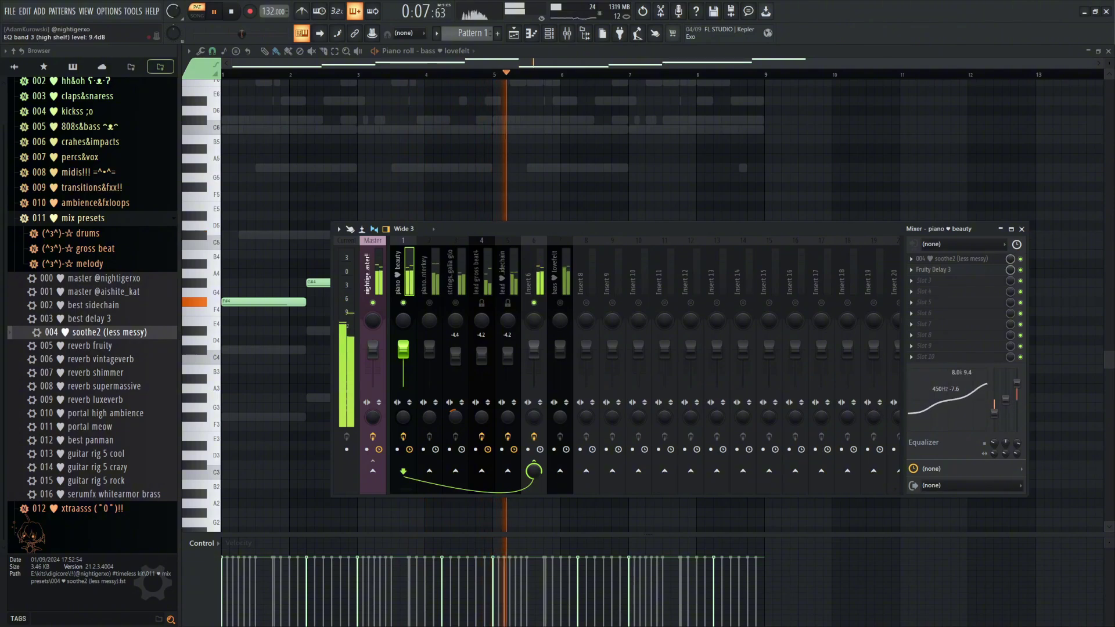
scroll(1019, 450, down, 3)
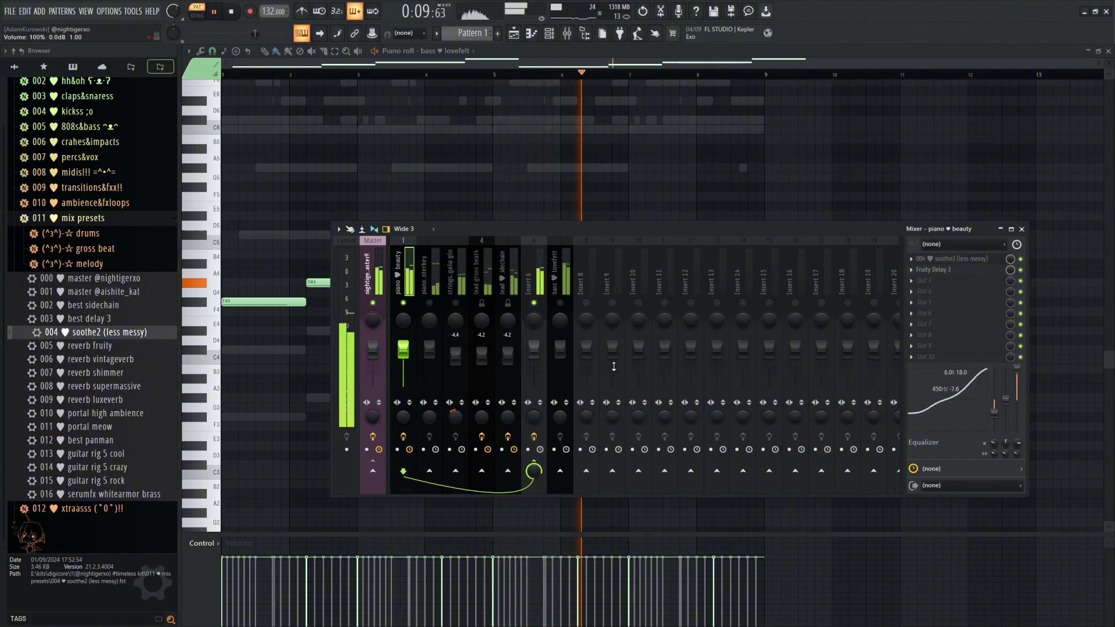
Try Kickstart 2 with a 1/2 note length on the piano winterkey insert and lower its fader to about -2.7 dB
click(433, 335)
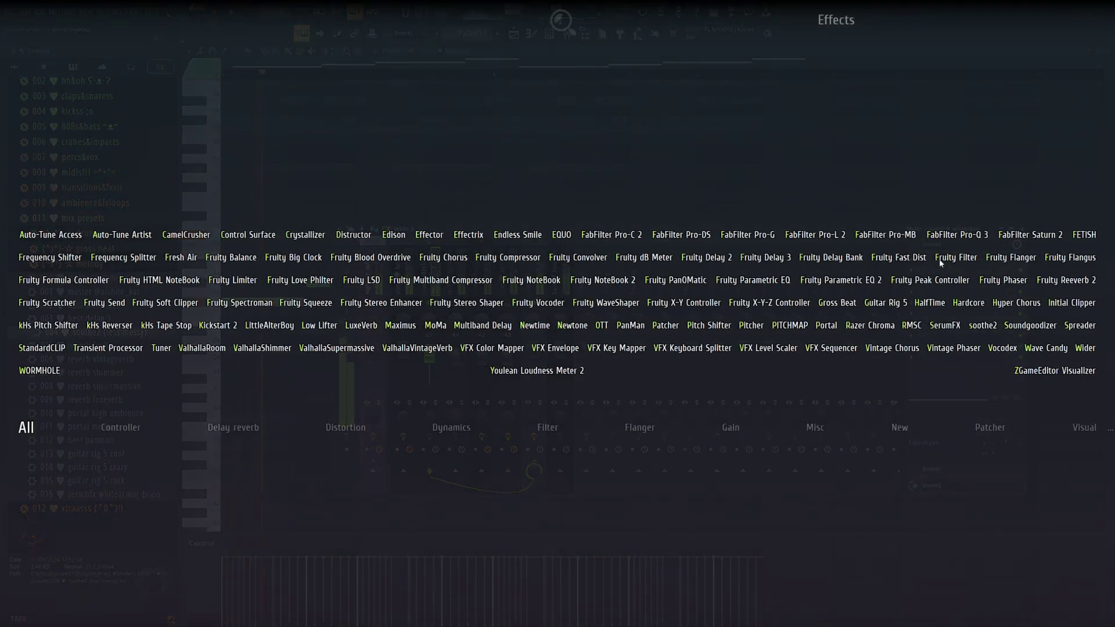
text(kic)
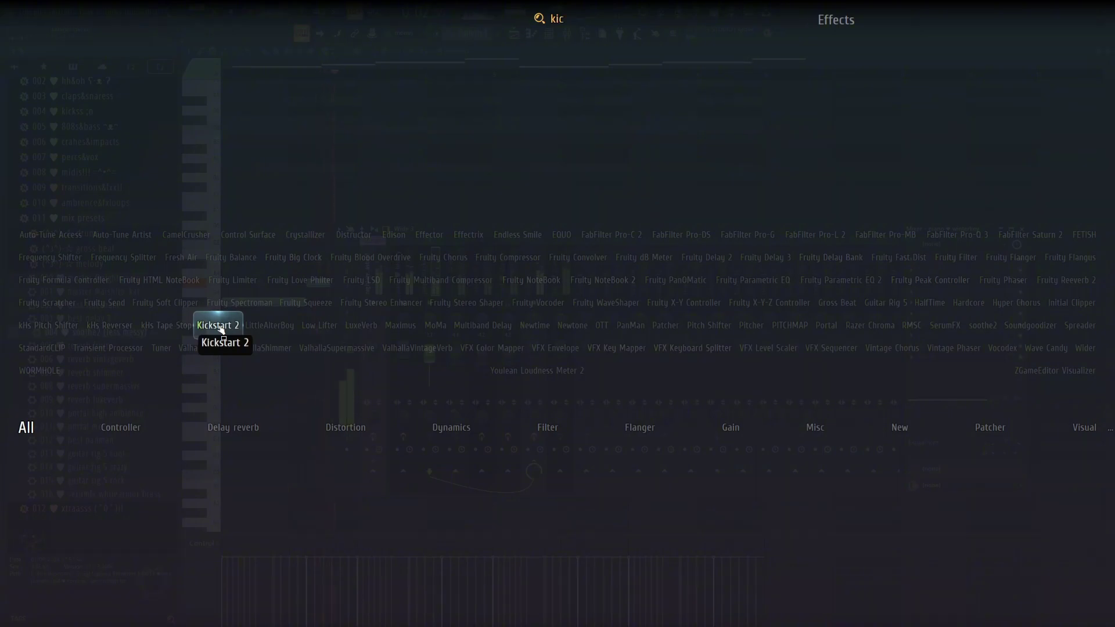
click(221, 327)
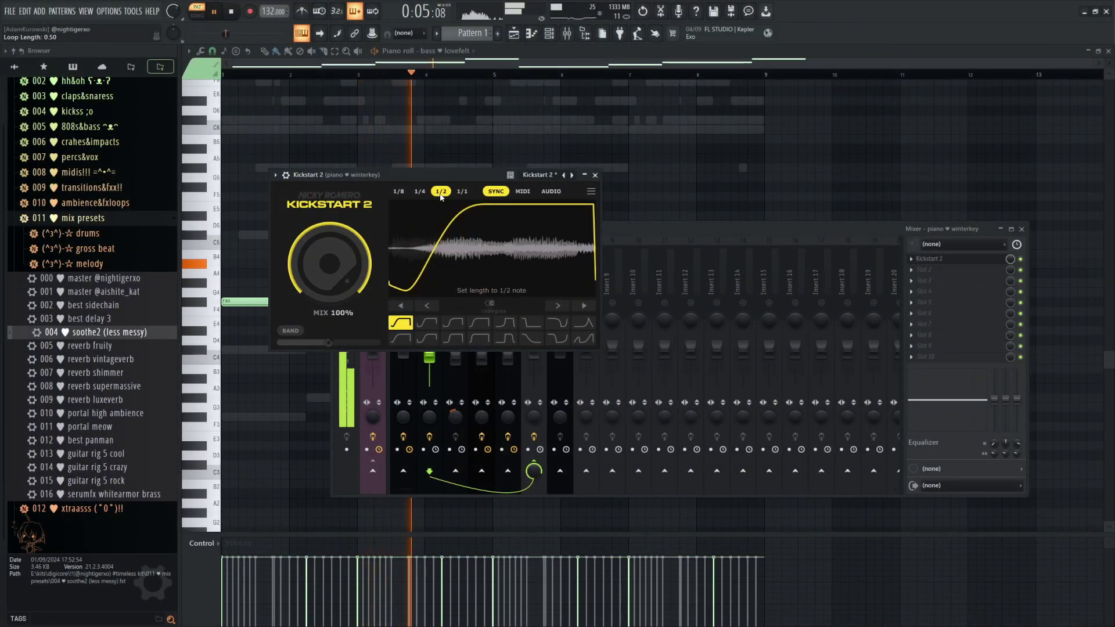
click(595, 175)
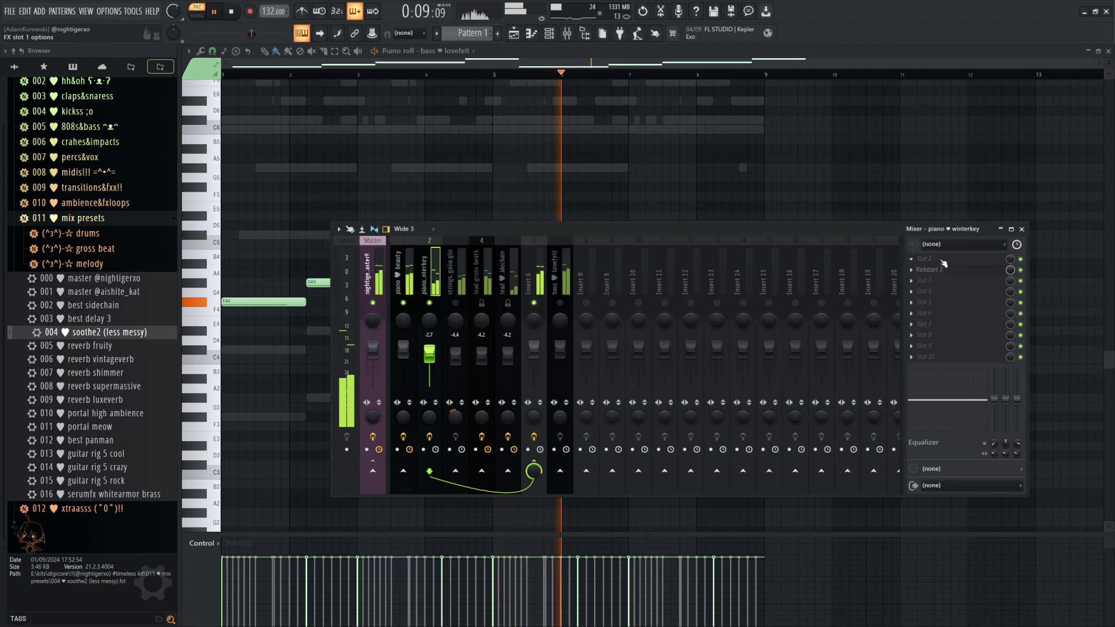
Add Fruity Delay 3 ahead of Kickstart 2 on the piano winterkey insert, with the ping pong model and LP filter mode
click(954, 263)
click(764, 254)
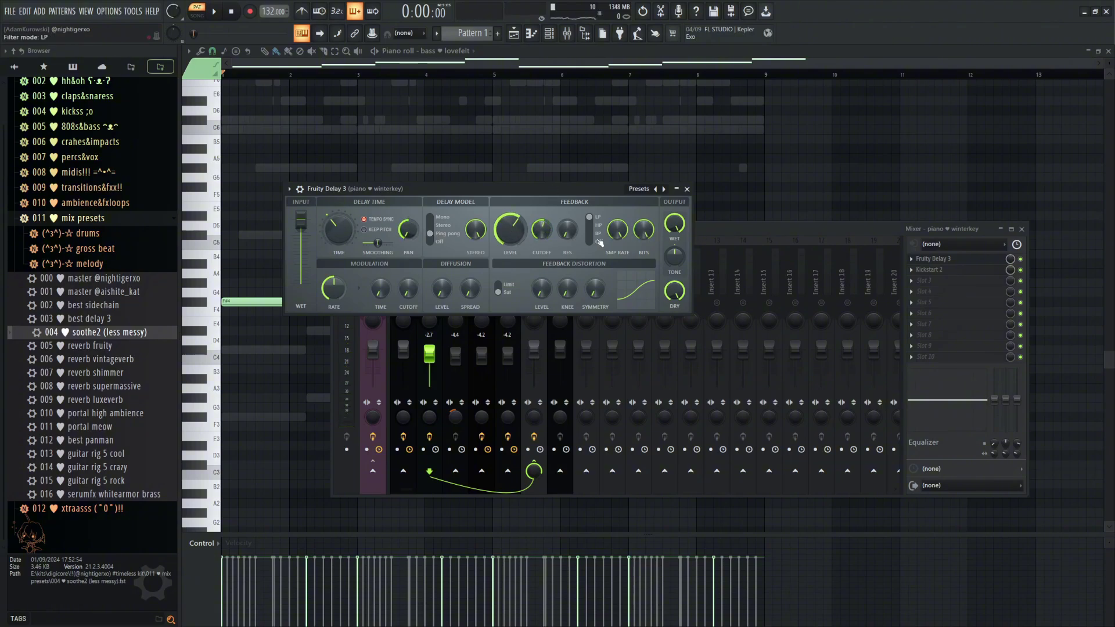
click(687, 189)
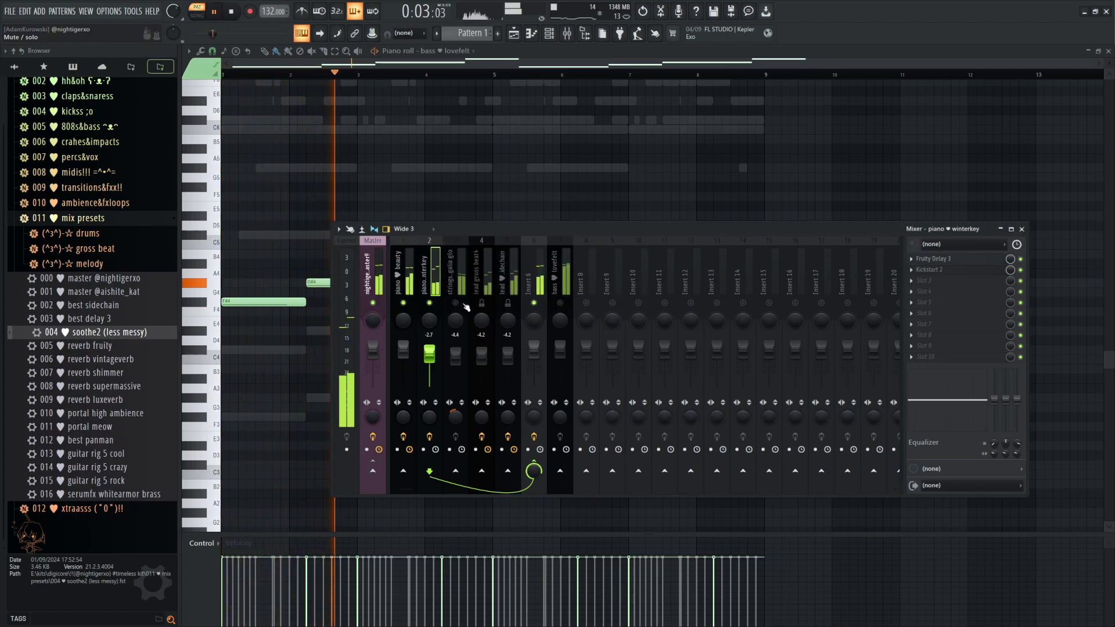
Remove Kickstart 2 from the piano winterkey insert and lower the winterkey fader to about -3.9 dB and the strings fader to about -7.2 dB
drag(329, 264, 329, 263)
click(595, 174)
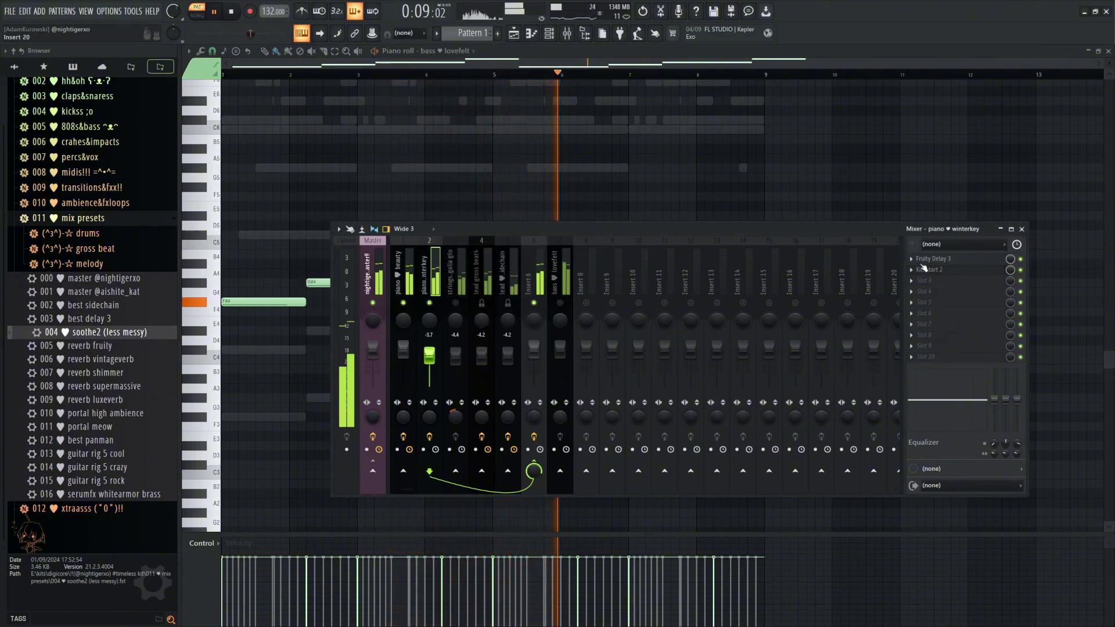
click(912, 269)
click(936, 293)
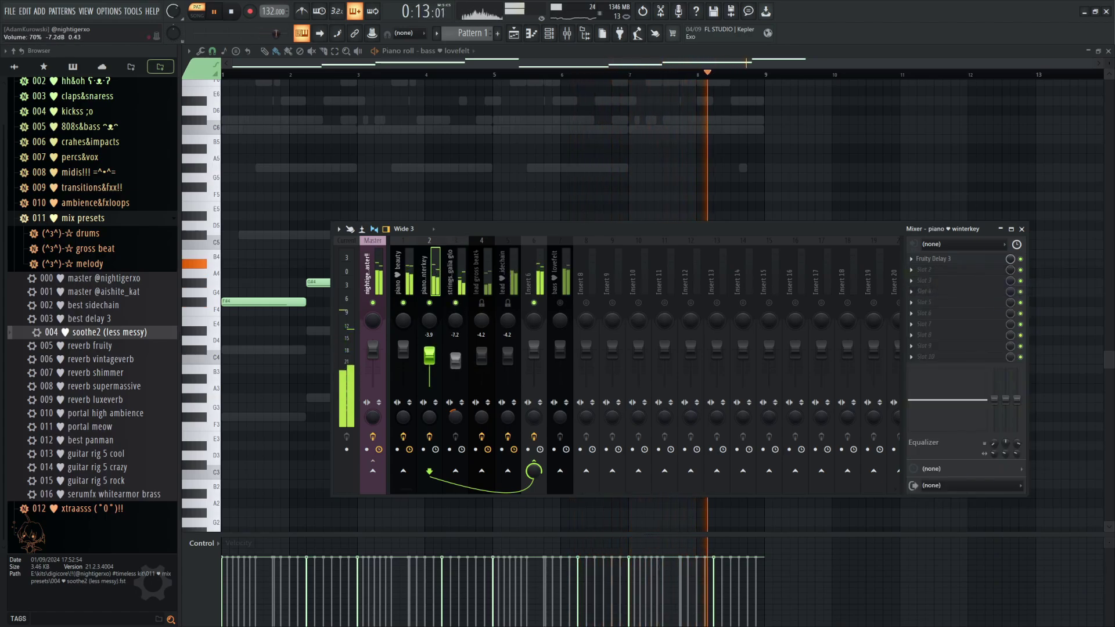
Unmute the ivvy9sidechain lead and reset the lead gross beat4 insert to the Default mixer track state
click(512, 308)
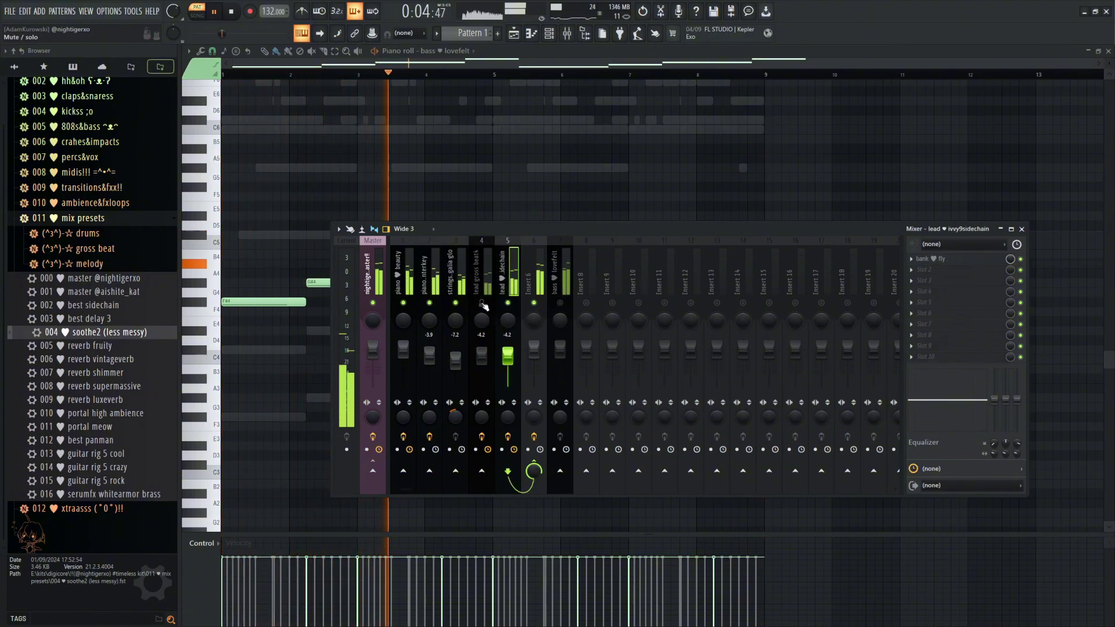
click(483, 285)
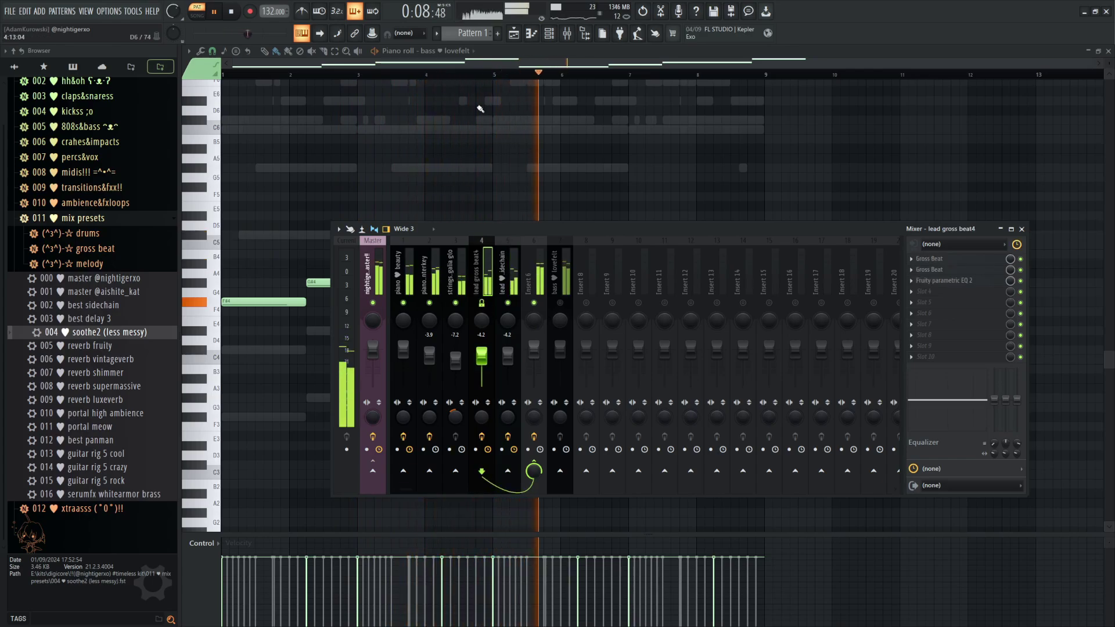
right_click(487, 278)
mouse_move(580, 314)
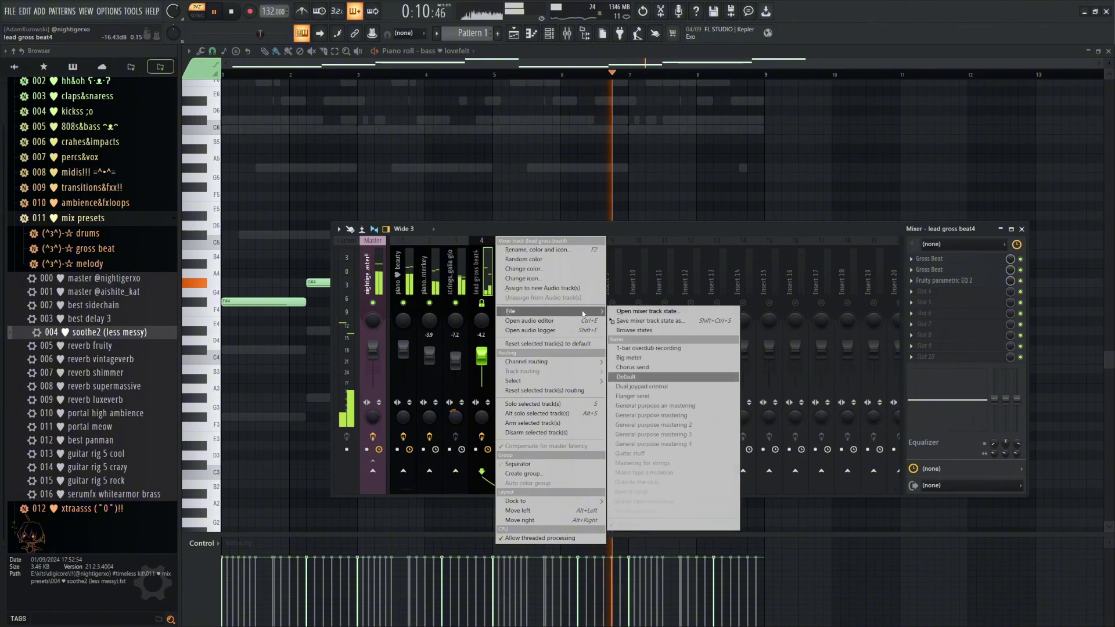
click(610, 375)
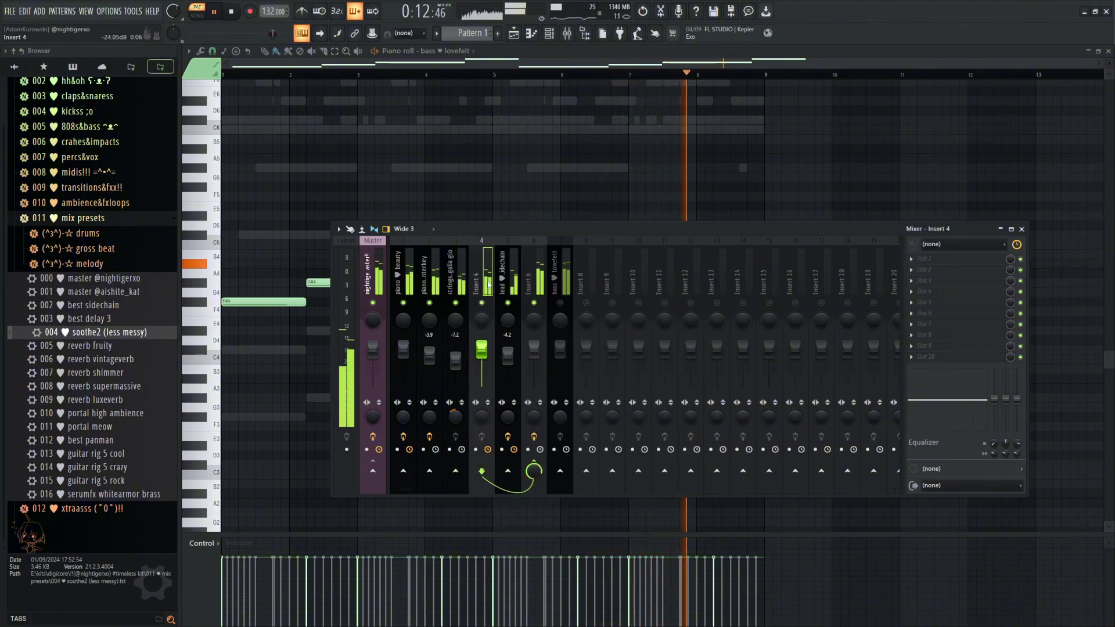
Delete all existing notes of lead ivvy2saw in the piano roll
click(470, 52)
click(469, 100)
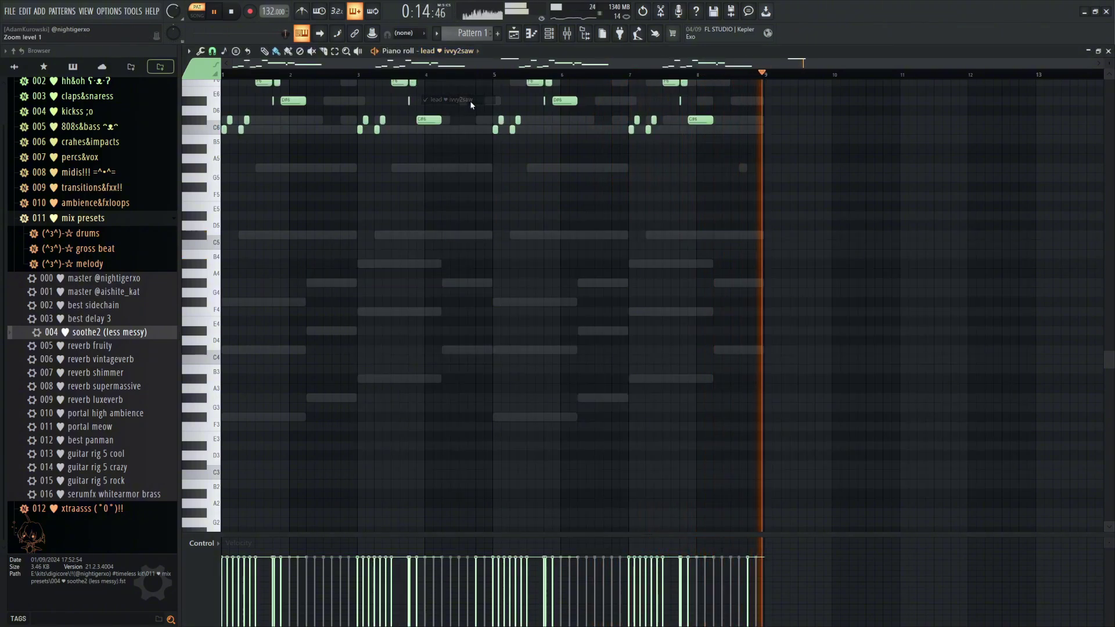
scroll(357, 190, up, 2)
scroll(241, 239, up, 3)
scroll(266, 237, down, 2)
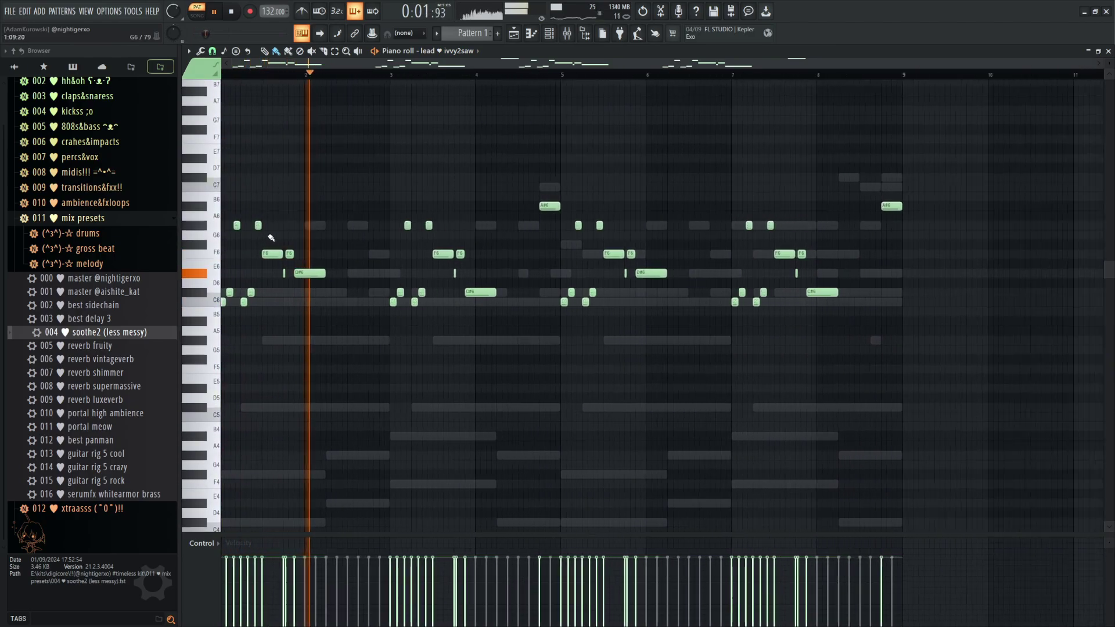
key(space)
key(Delete)
key(space)
Draw the lead's opening notes in the piano roll: a half-bar F6 and a quarter-bar C#6 in bar 1, and a half-bar D#6 starting bar 2
click(243, 254)
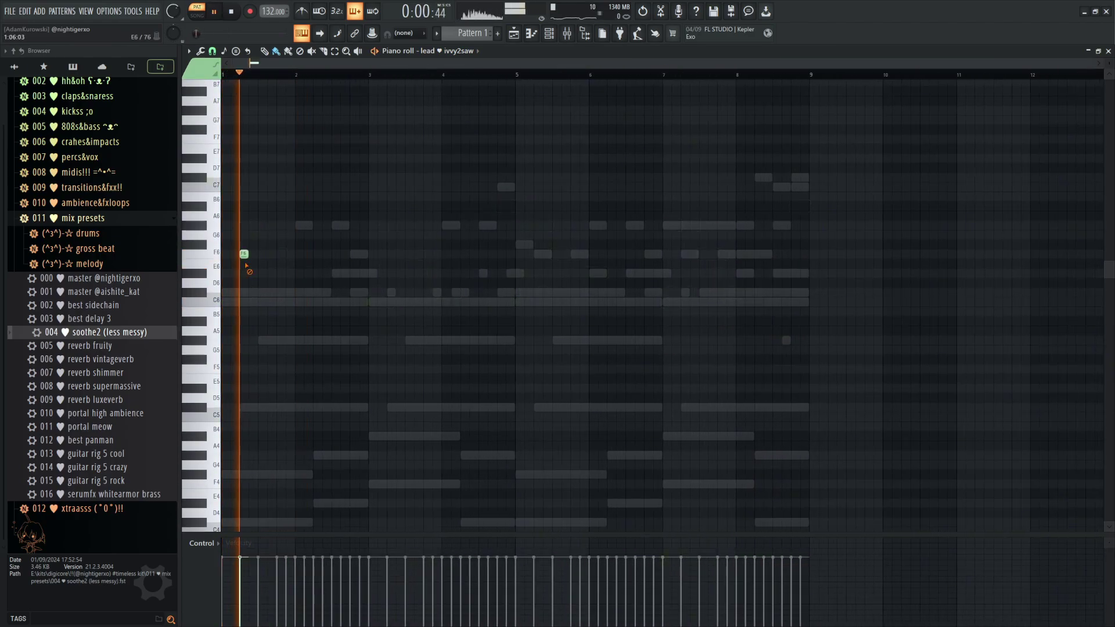
drag(267, 259, 276, 258)
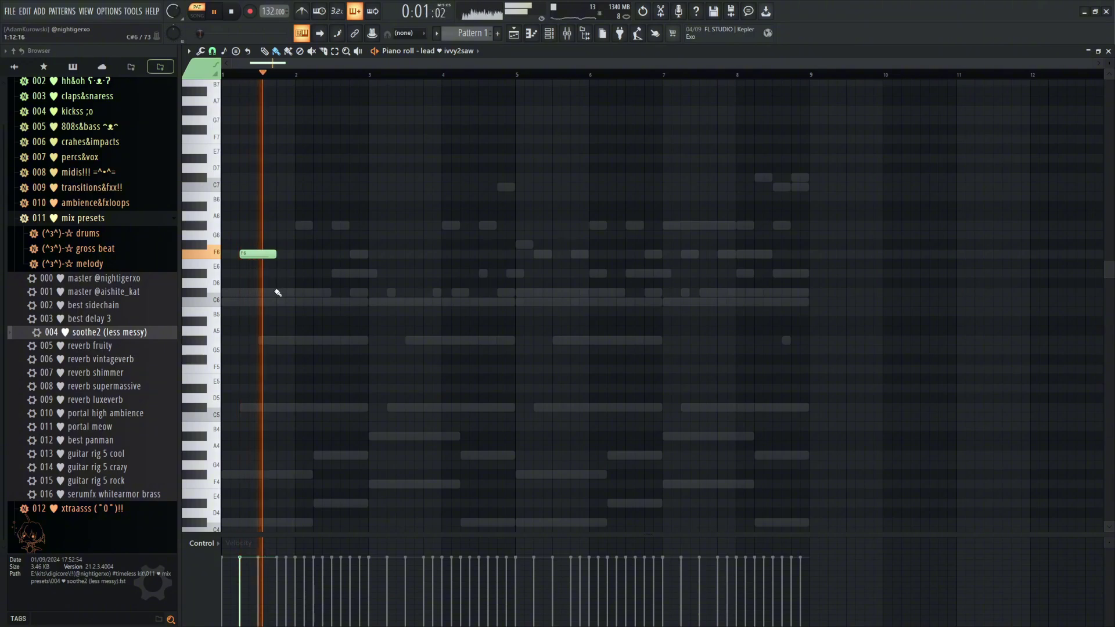
click(286, 293)
key(space)
drag(312, 292, 328, 275)
click(300, 273)
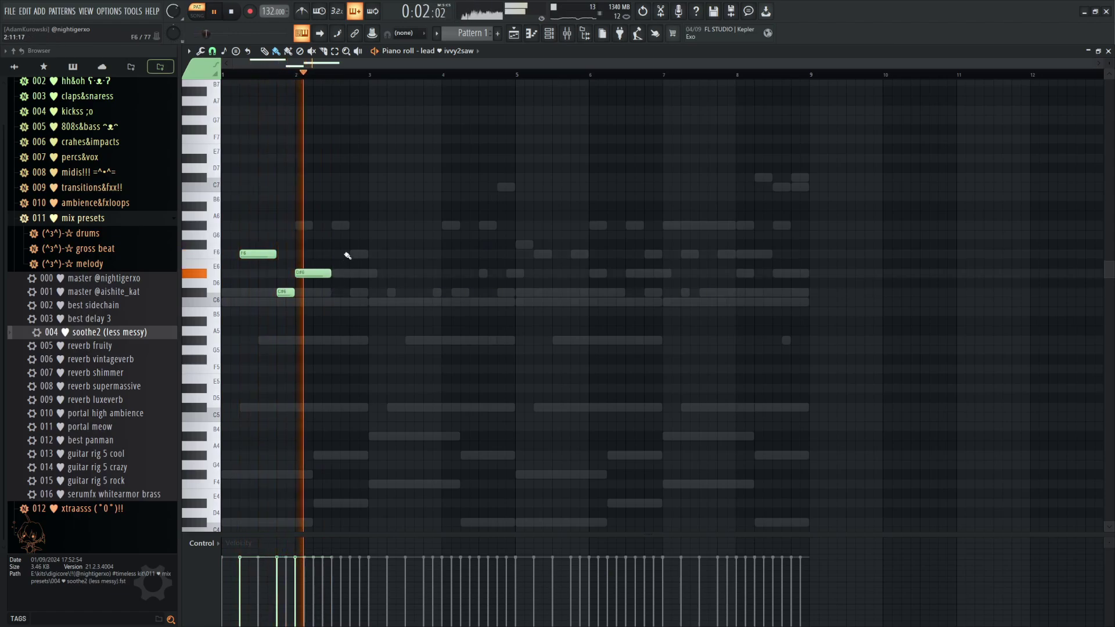
Play the loop back to audition the first three lead notes against the other channels
click(549, 37)
key(space)
key(space)
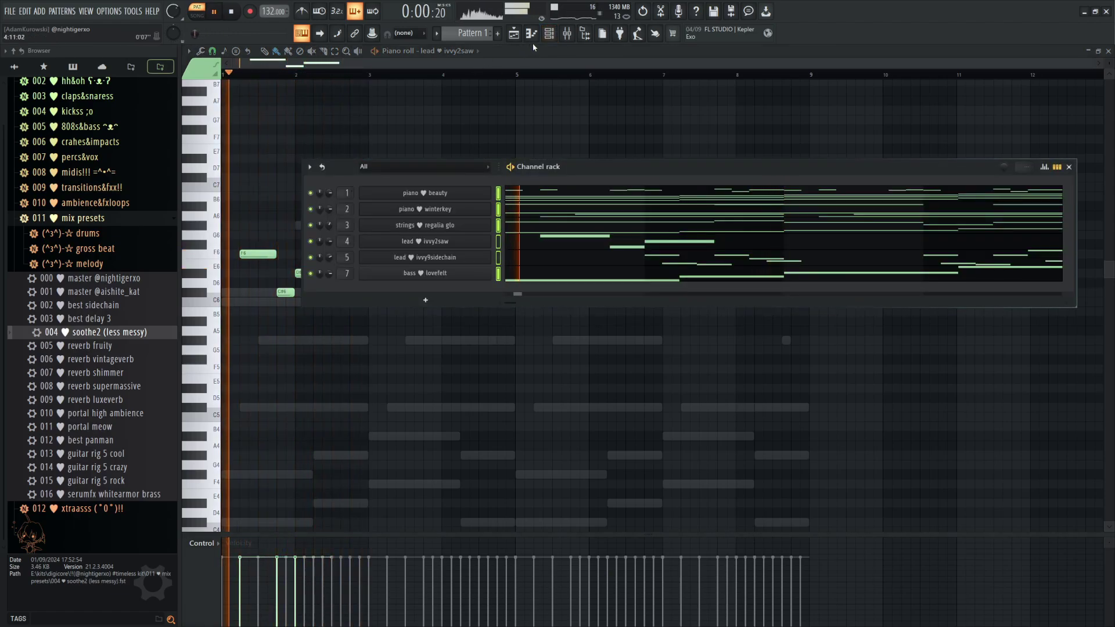
click(536, 74)
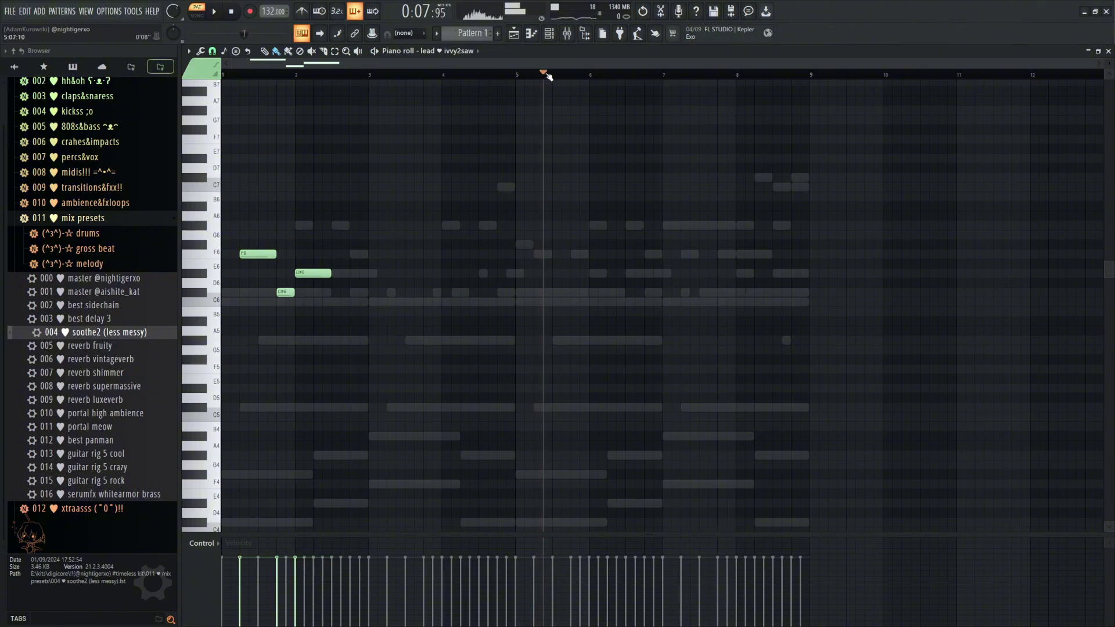
key(space)
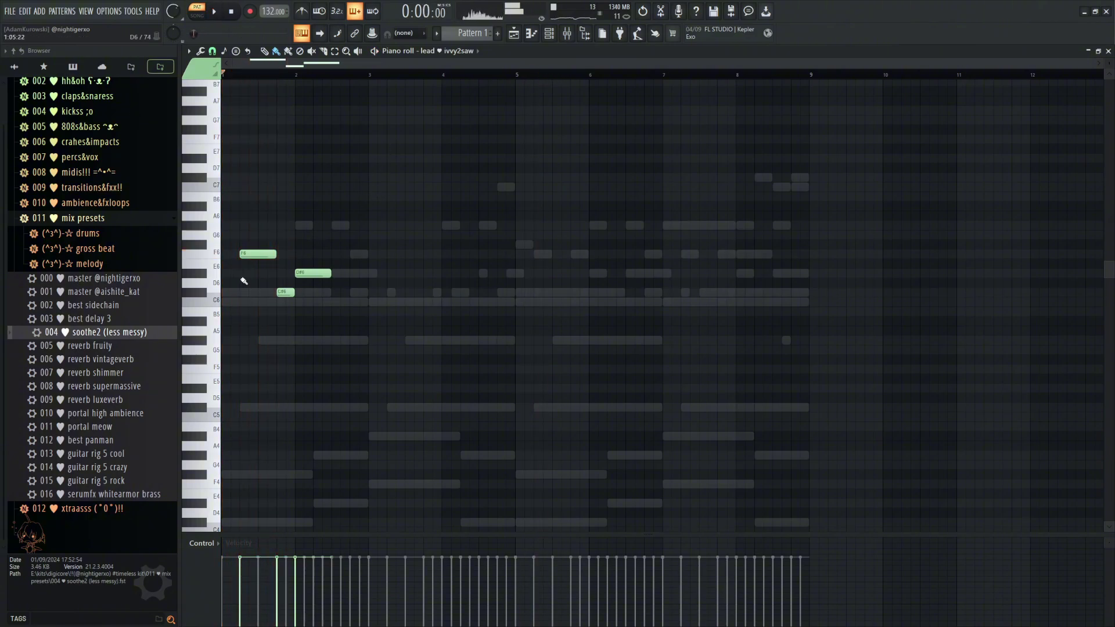
Add a very short C#6 grace note before the first F6 and trim the F6's start to follow it
ctrl+scroll(243, 280, up, 2)
click(248, 284)
ctrl+scroll(208, 294, up, 2)
drag(297, 284, 297, 295)
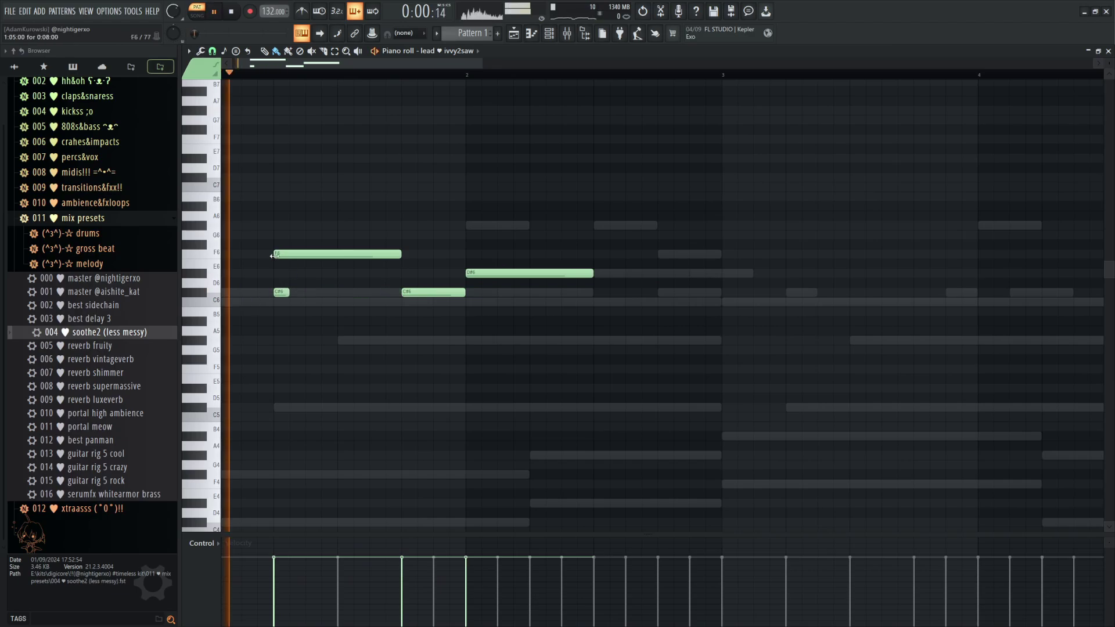
ctrl+scroll(528, 100, up, 2)
ctrl+scroll(486, 141, down, 4)
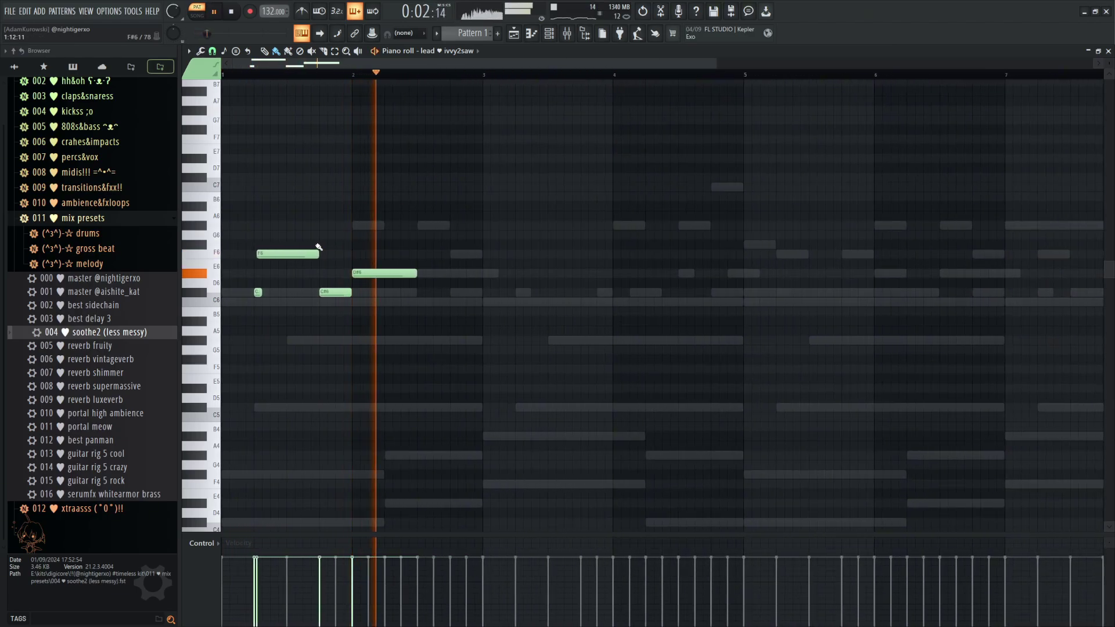
ctrl+scroll(373, 239, down, 2)
Add a half-bar G#5 centred on the start of bar 3 and transpose it down an octave to G#4
key(space)
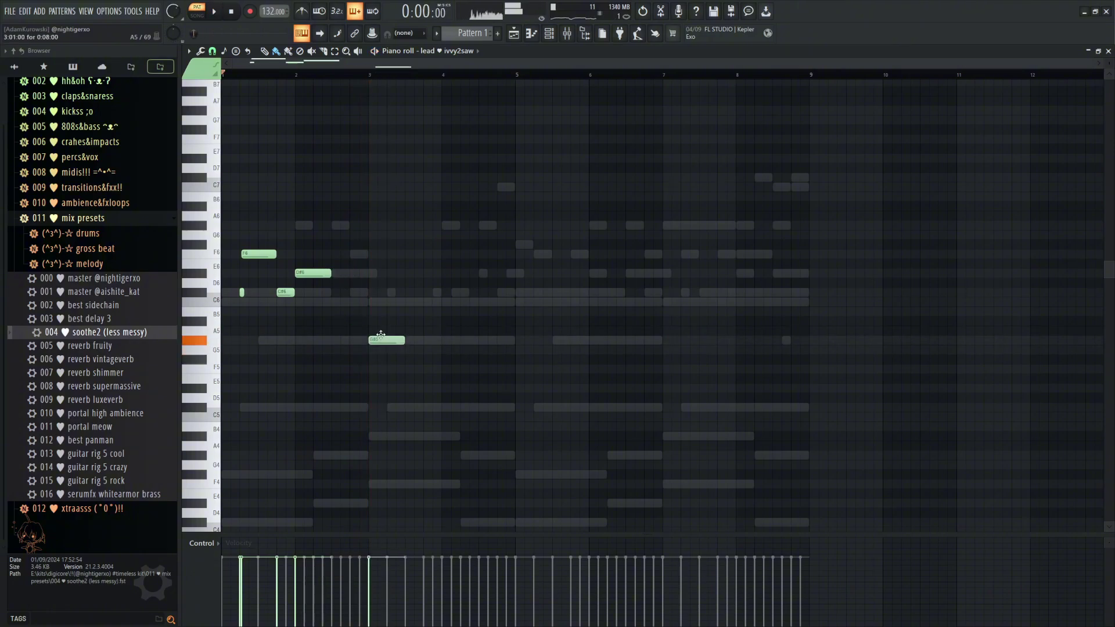
key(space)
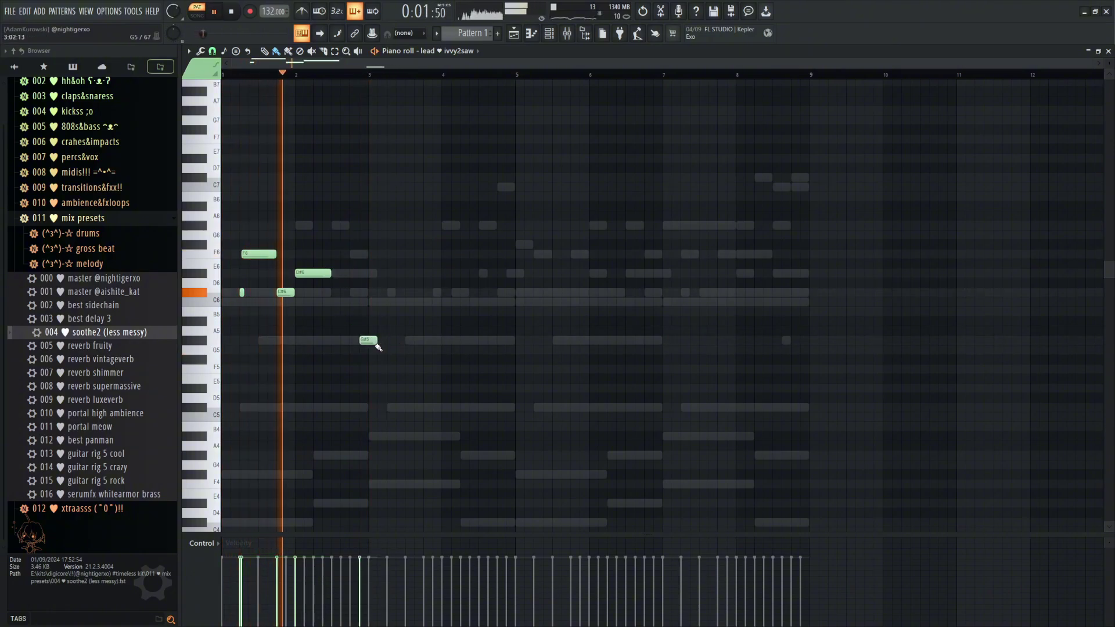
ctrl+scroll(370, 341, up, 2)
ctrl+scroll(373, 342, down, 2)
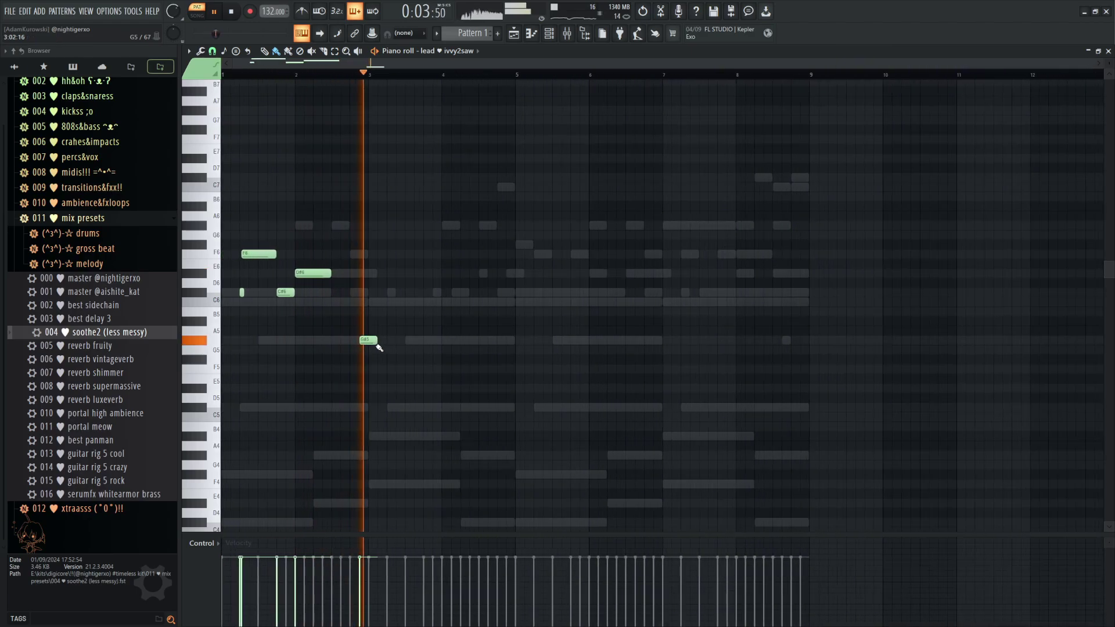
mouse_move(369, 342)
mouse_down()
mouse_move(360, 342)
mouse_move(388, 343)
mouse_up()
ctrl+click(367, 342)
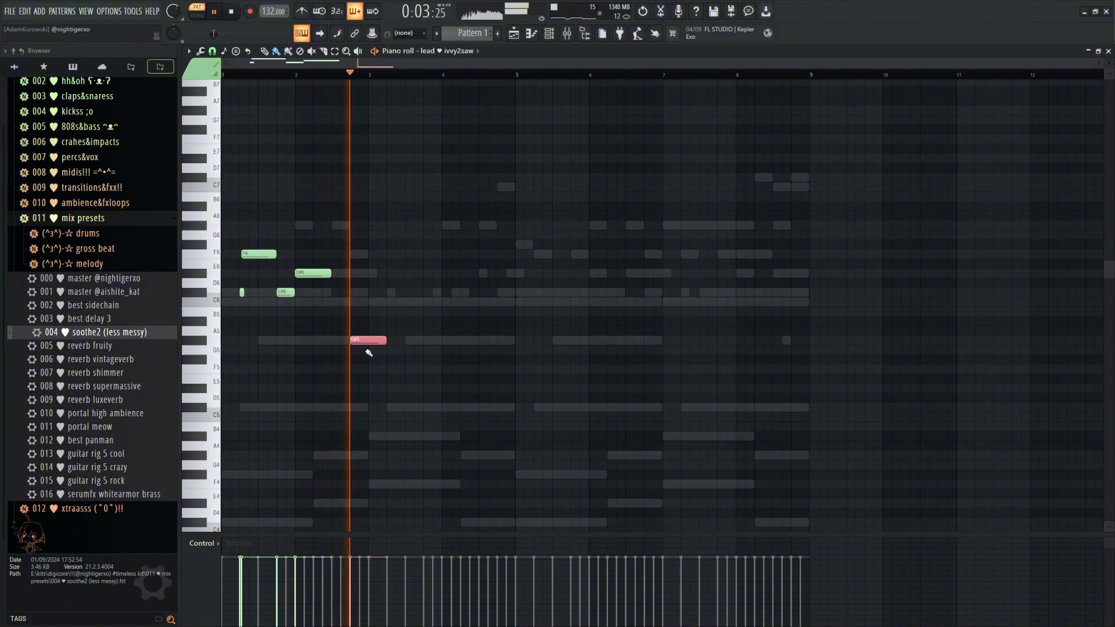
key(ctrl+Down)
click(343, 144)
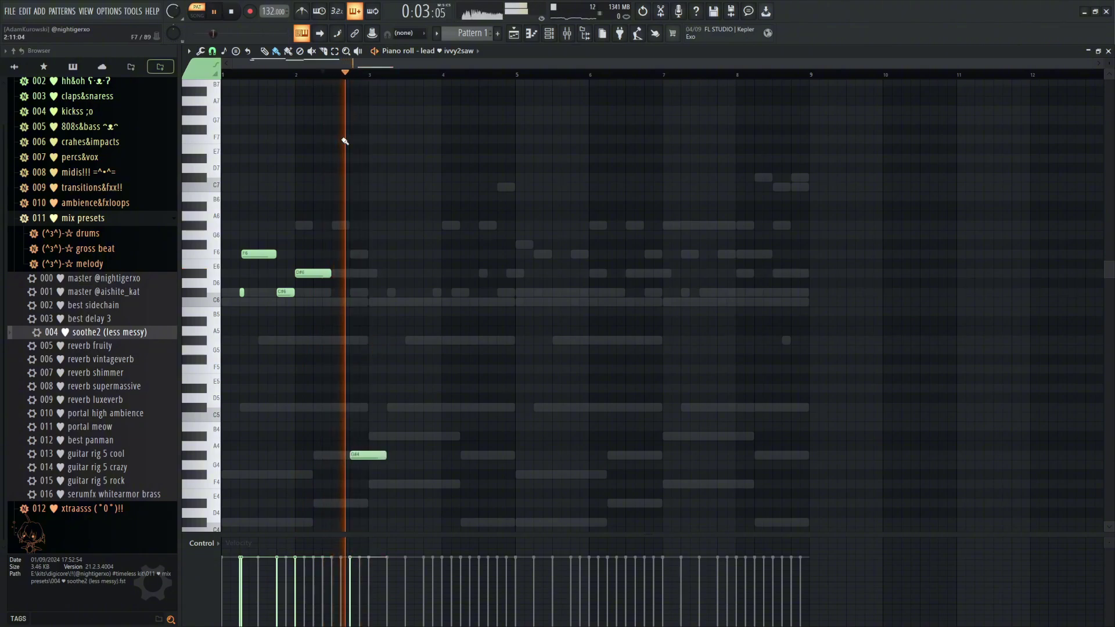
Duplicate the two-bar lead phrase three times to fill all eight bars, leaving the notes deselected
key(space)
key(space)
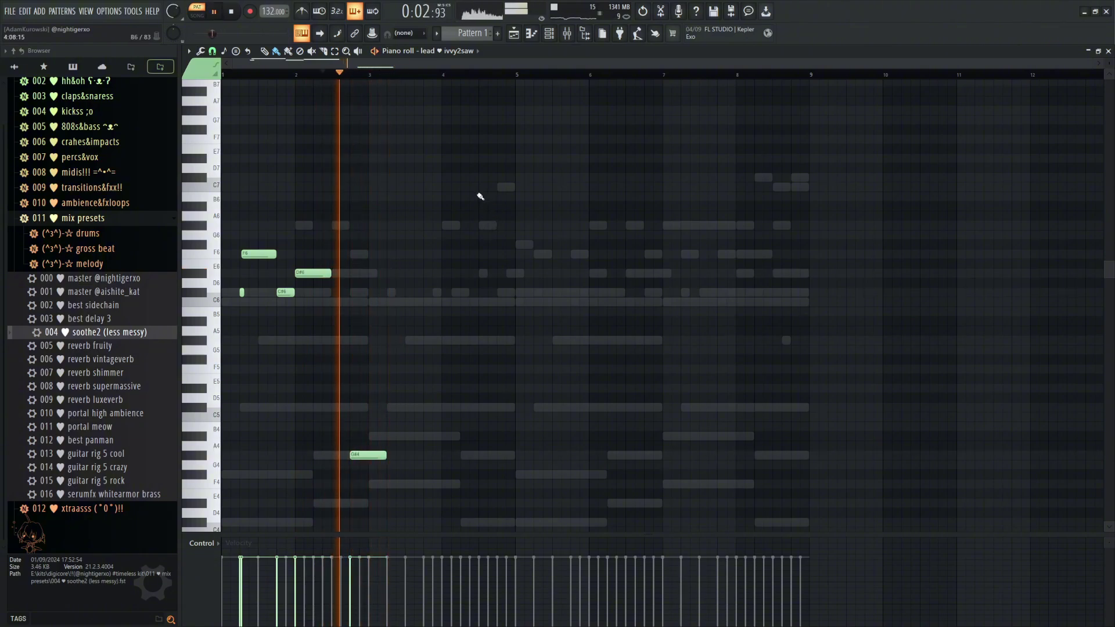
key(ctrl+b)
key(ctrl+b)
key(ctrl+b)
key(ctrl+d)
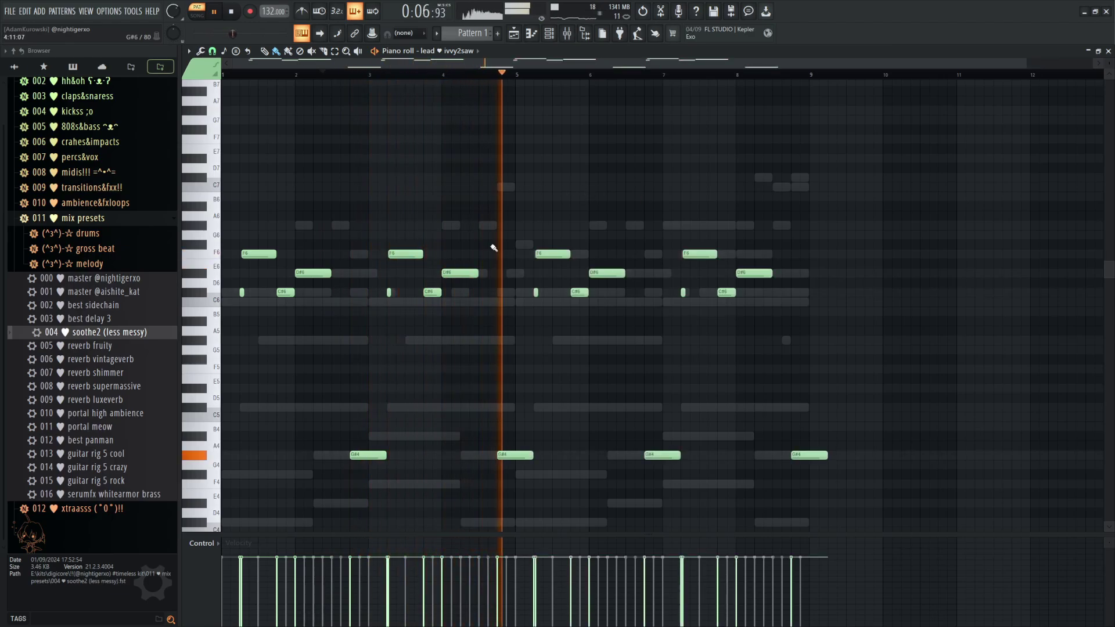
Replace the second G#4 with a half-bar C6 at the end of bar 4, and delete the last G#4
key(space)
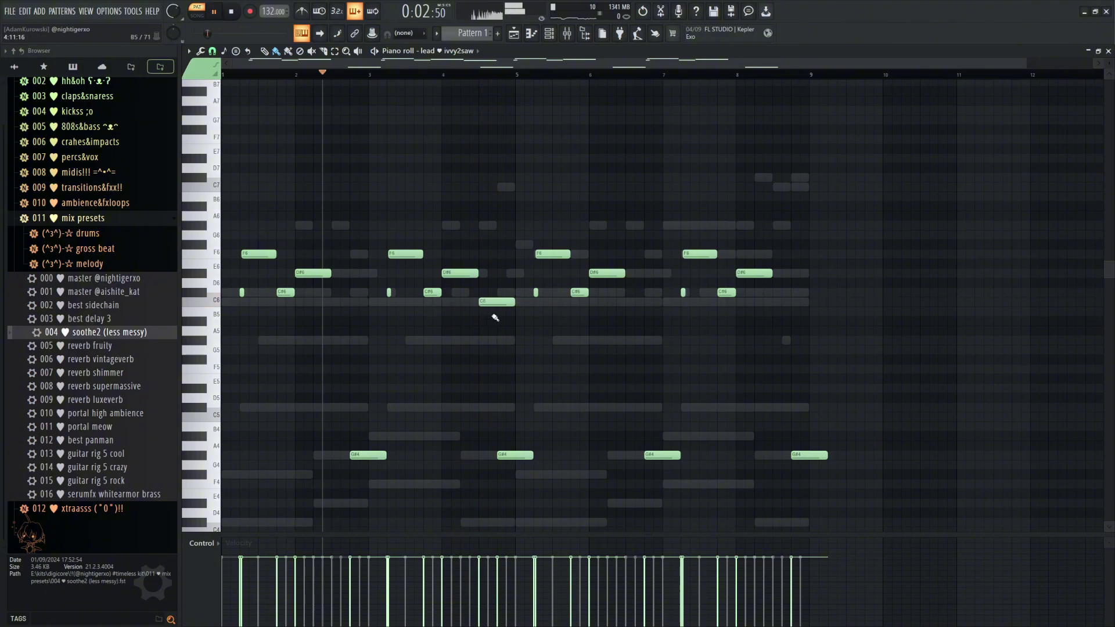
key(space)
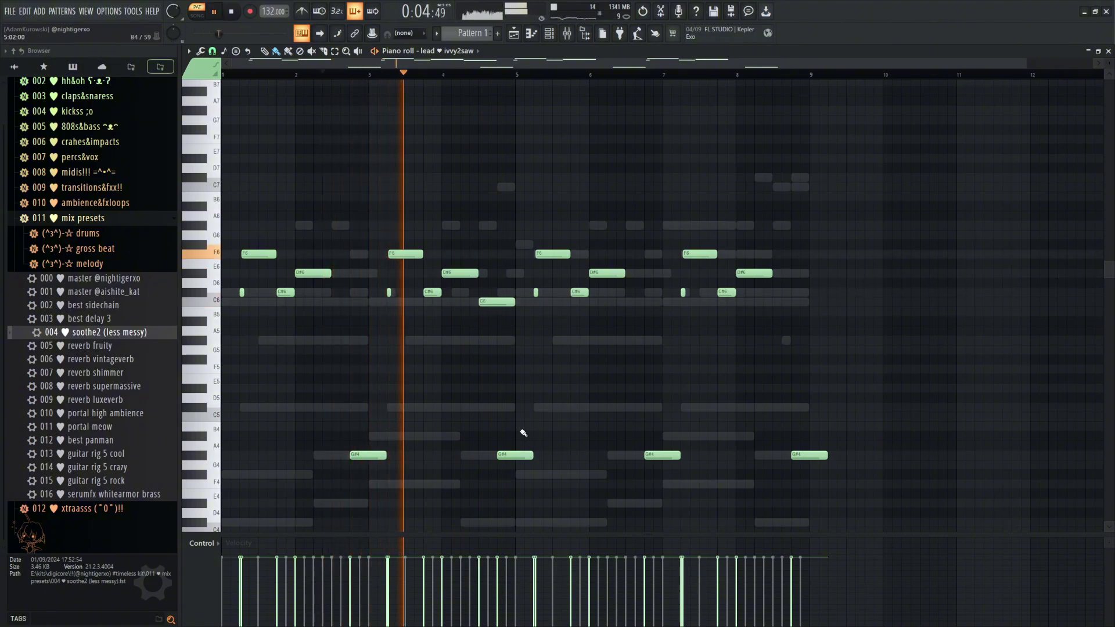
right_click(515, 454)
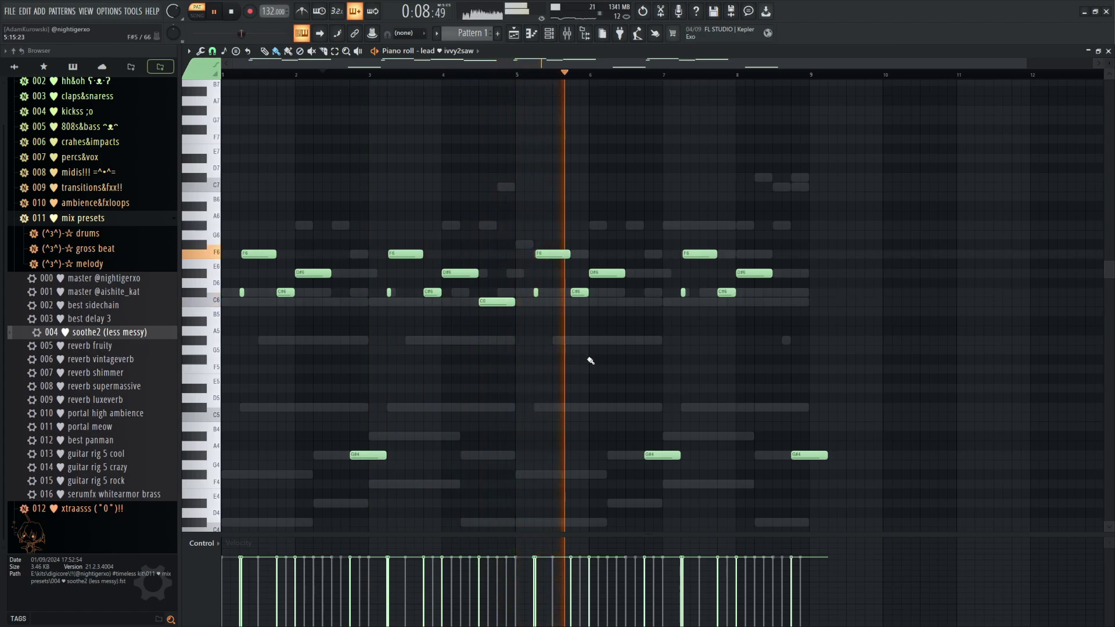
right_click(820, 455)
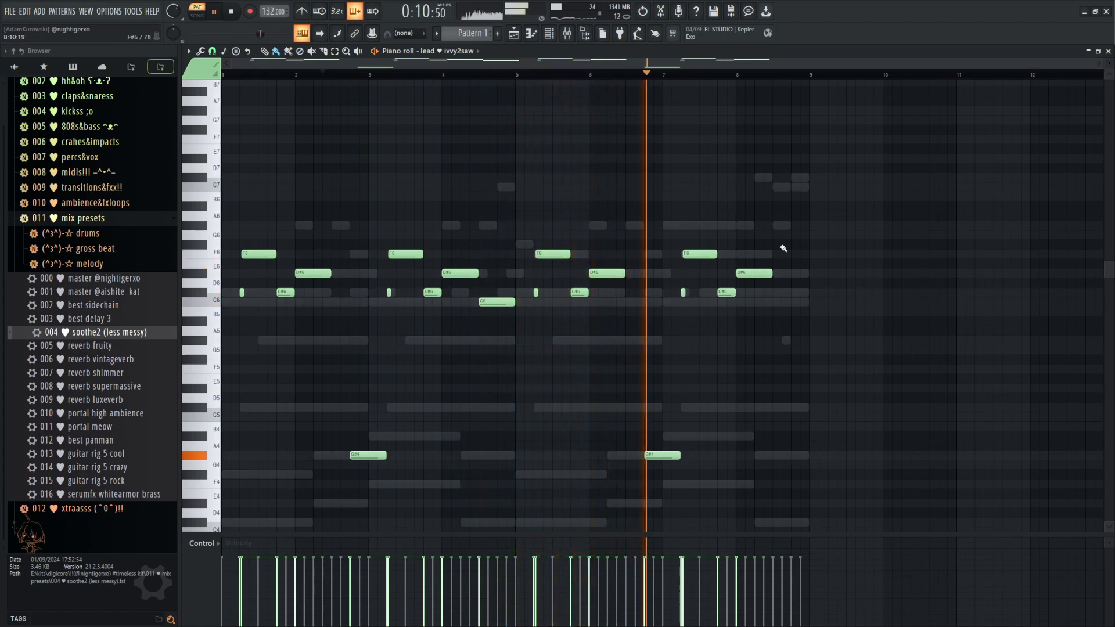
Lower the Insert 4 fader in the mixer to about -2.2 dB
key(F9)
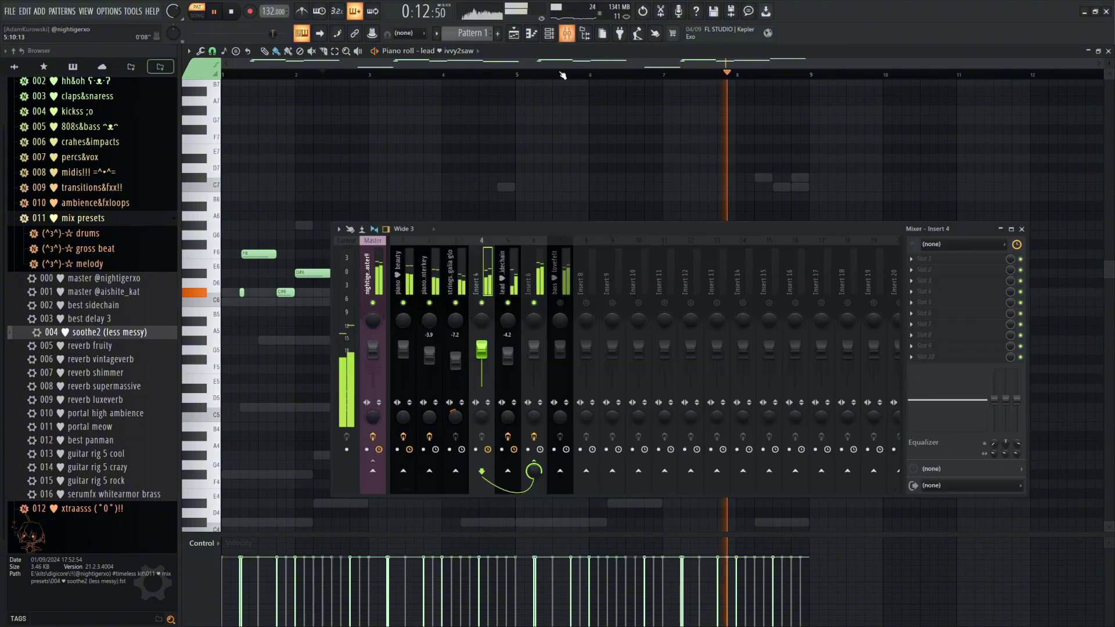
drag(481, 349, 482, 352)
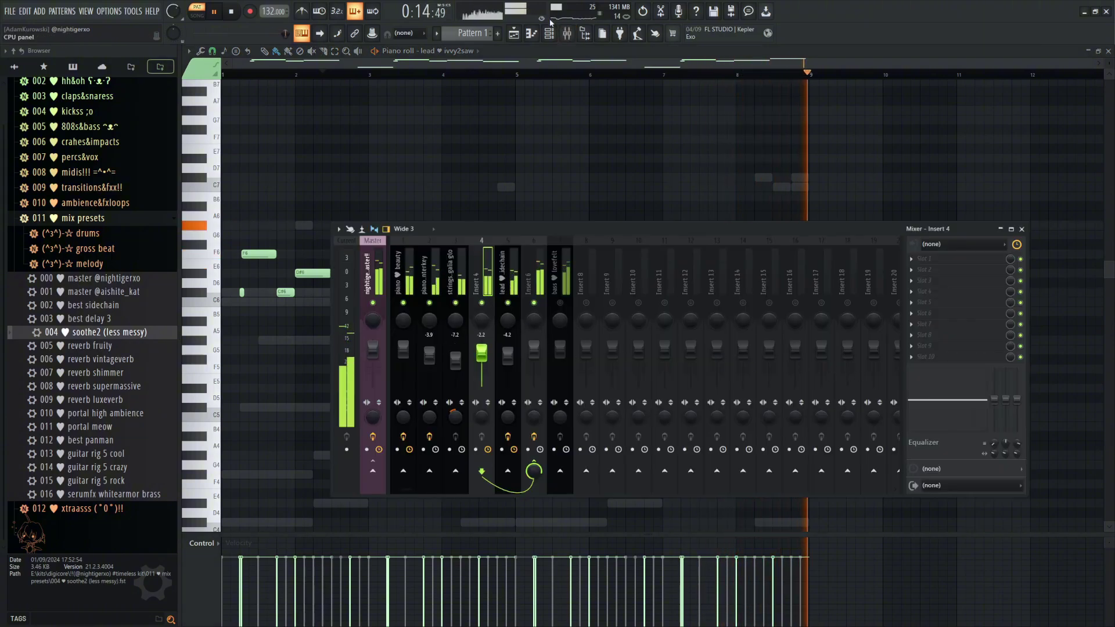
Replace the lead ivvy2saw channel's sound with the lead thorn preset from the kit's serum mel presets folder
click(549, 33)
click(110, 220)
click(125, 102)
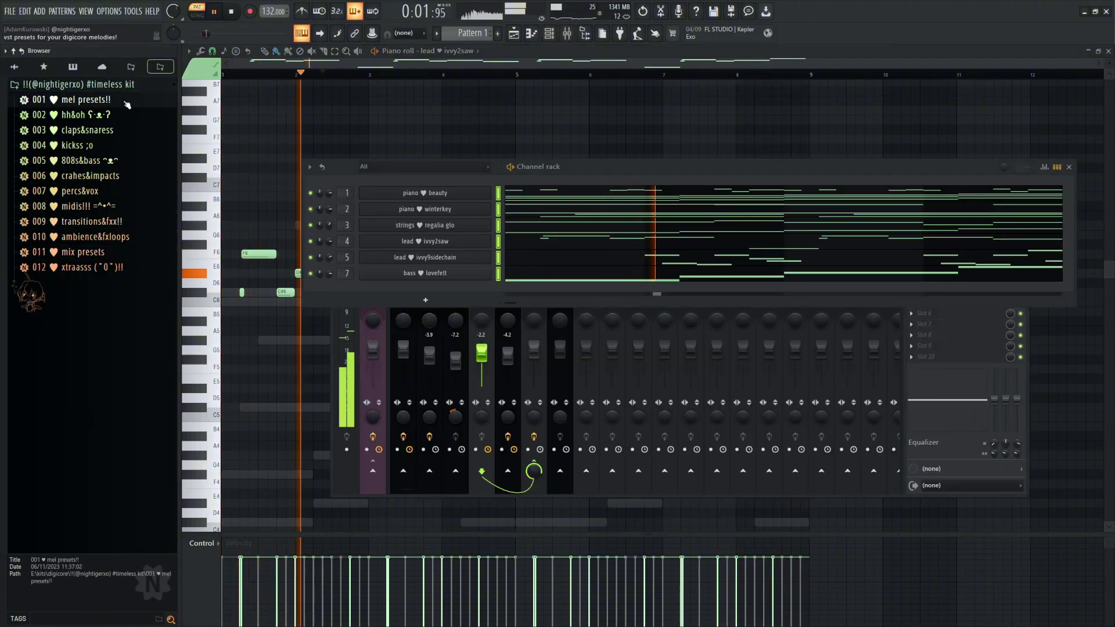
click(126, 103)
click(97, 146)
scroll(93, 151, down, 18)
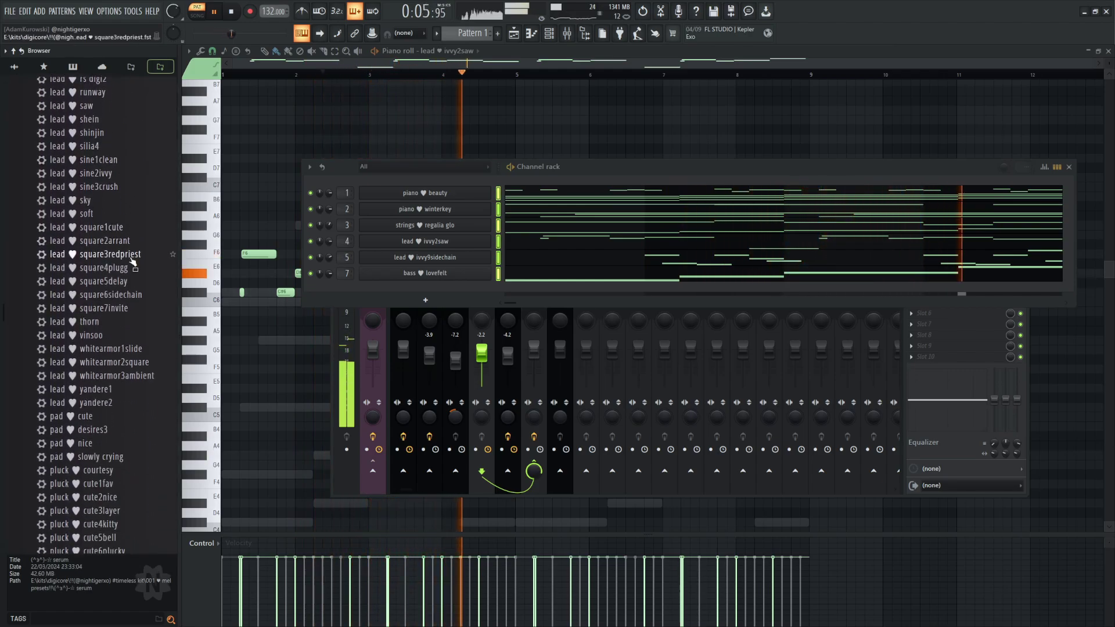
scroll(125, 261, down, 2)
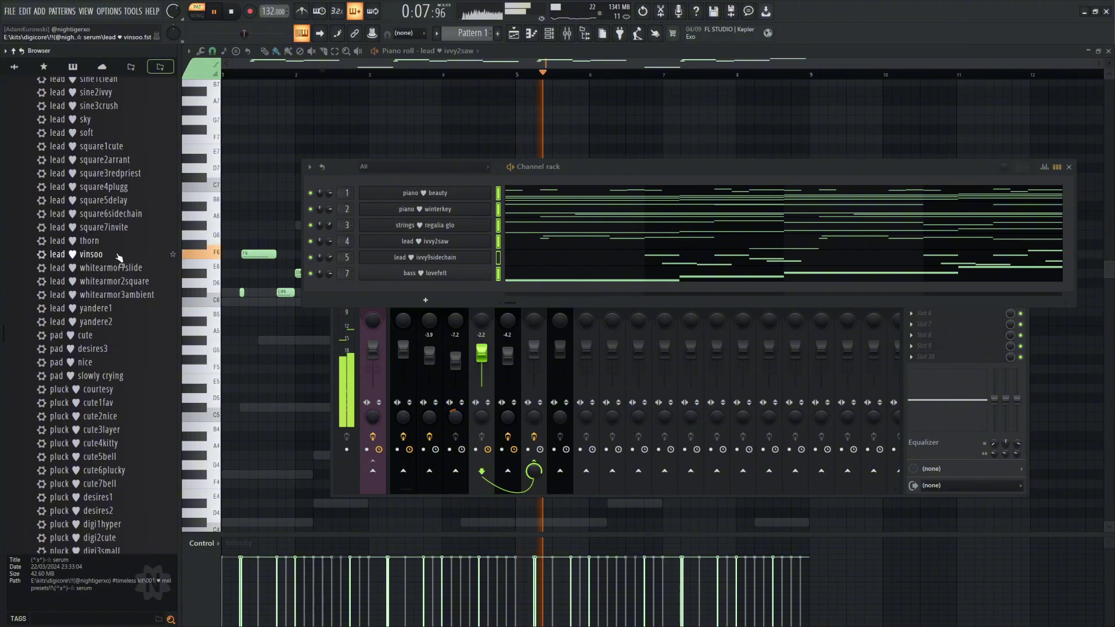
drag(115, 241, 117, 248)
drag(229, 273, 400, 243)
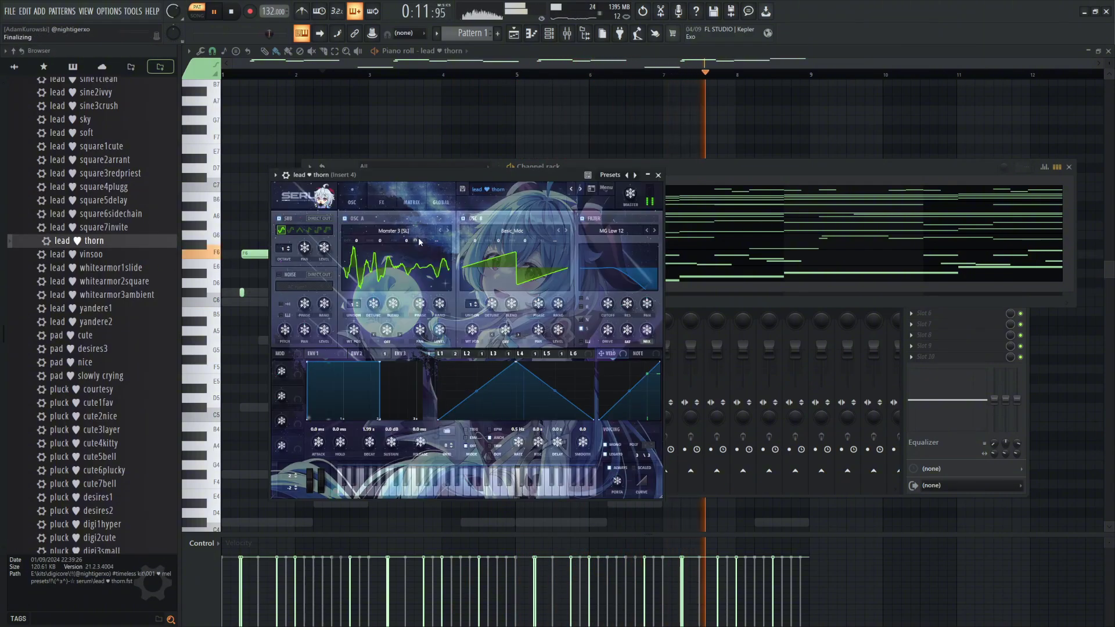
click(659, 176)
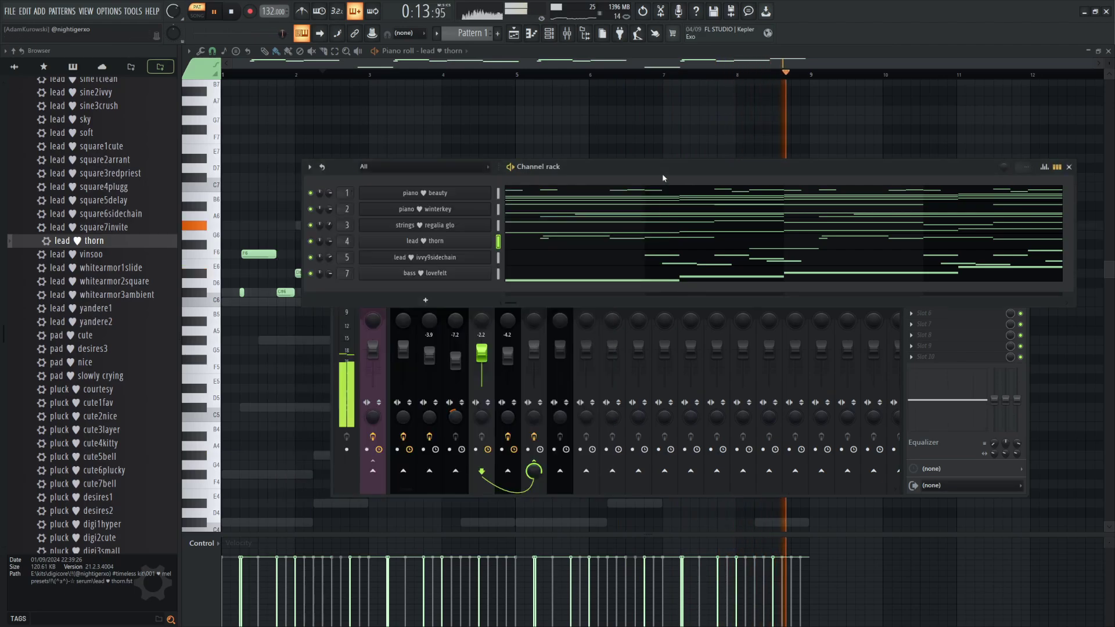
Set the delay mix in the effects section of the thorn lead's Serum to about 53%
key(F6)
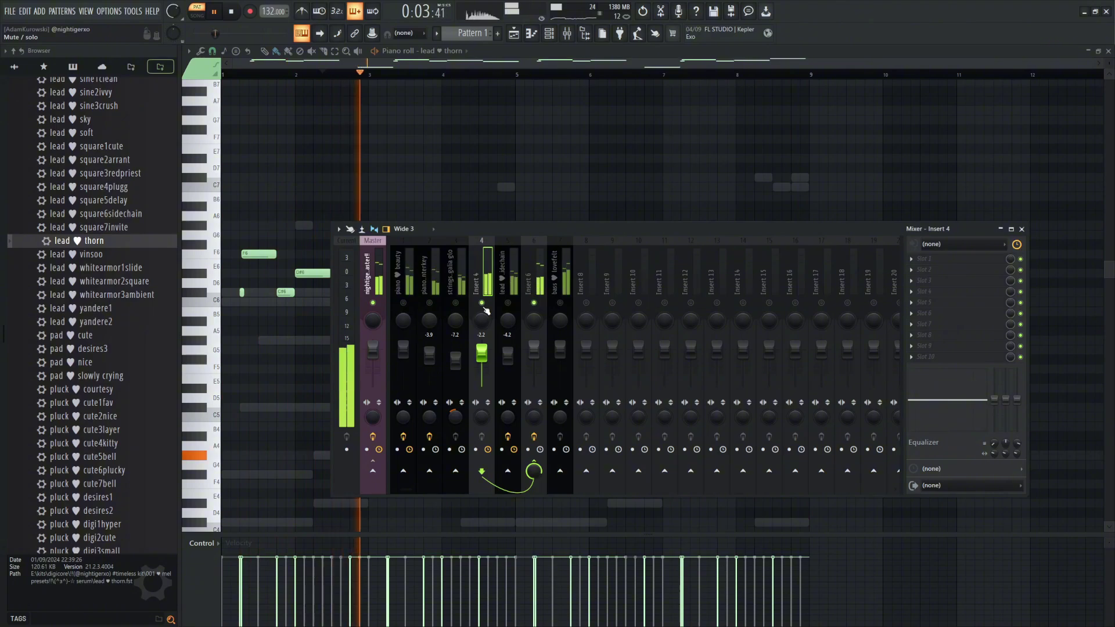
key(F6)
click(378, 191)
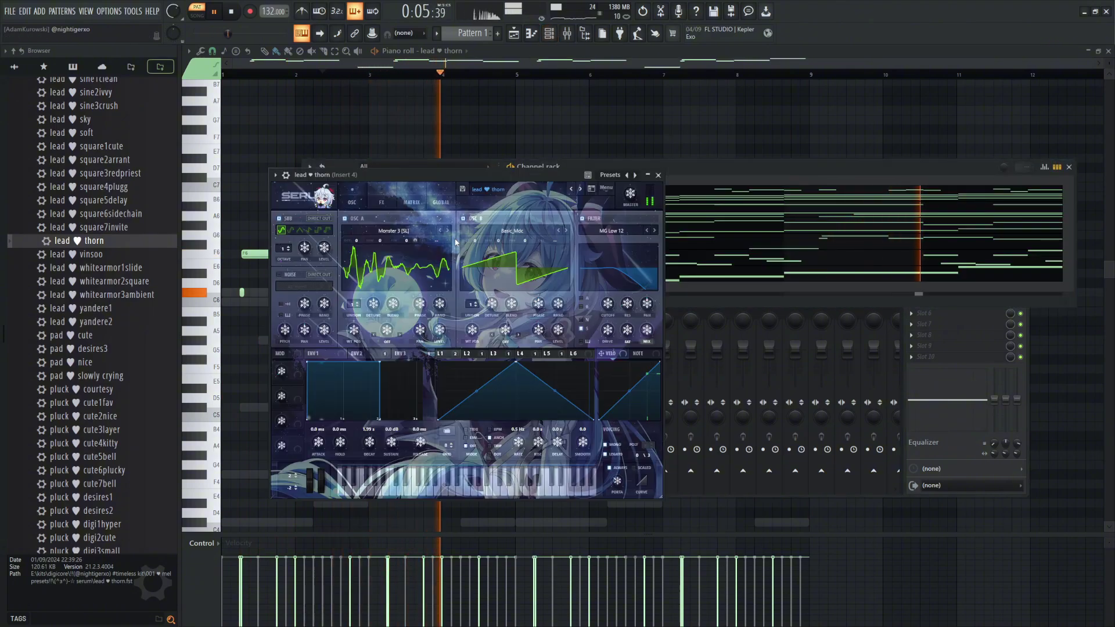
click(378, 194)
drag(614, 261, 631, 238)
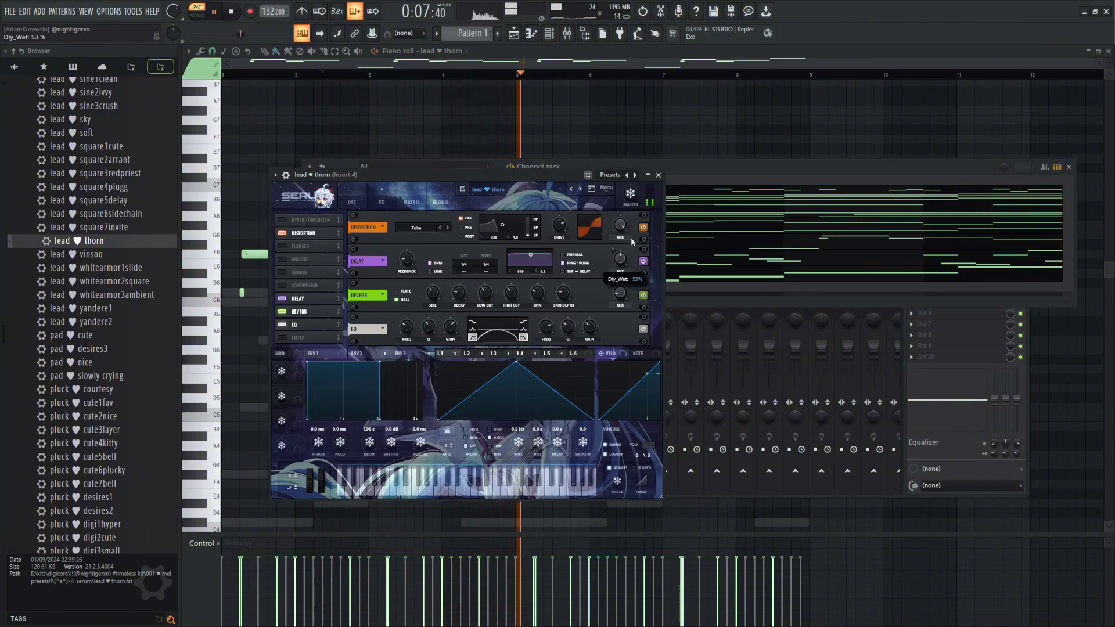
click(648, 176)
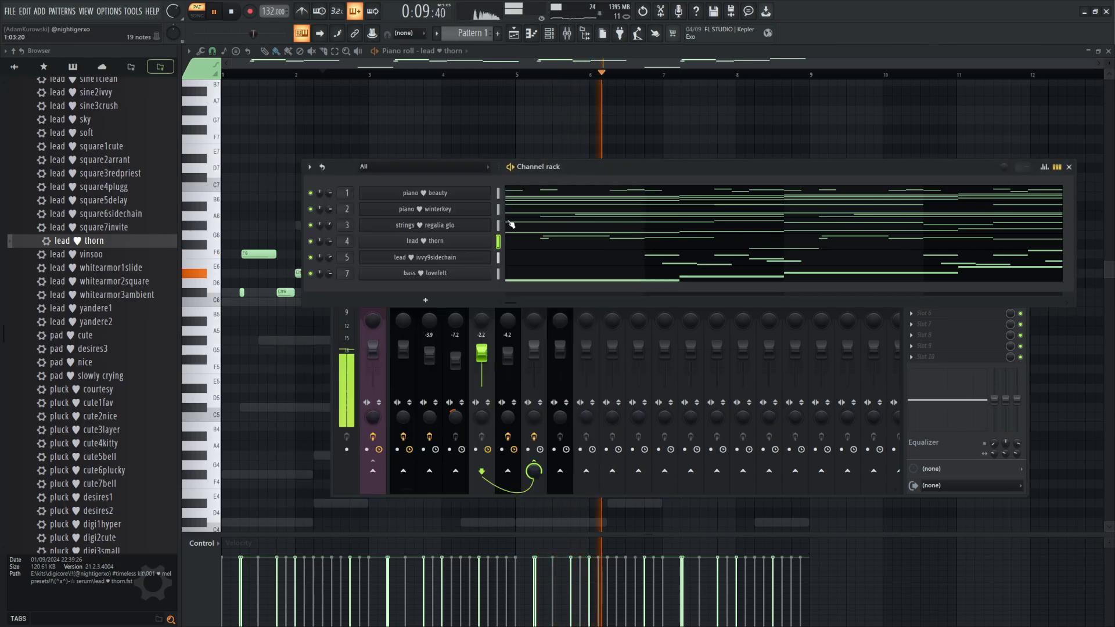
Load the 012 best panman mix preset into the first effect slot of Insert 4
click(506, 320)
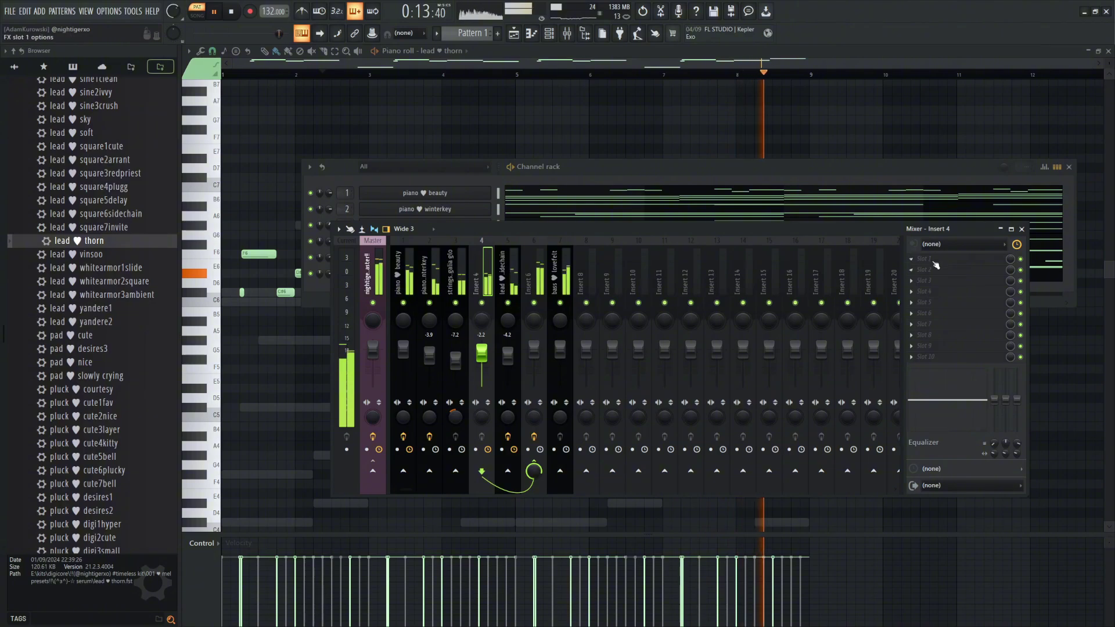
scroll(105, 174, up, 15)
click(106, 151)
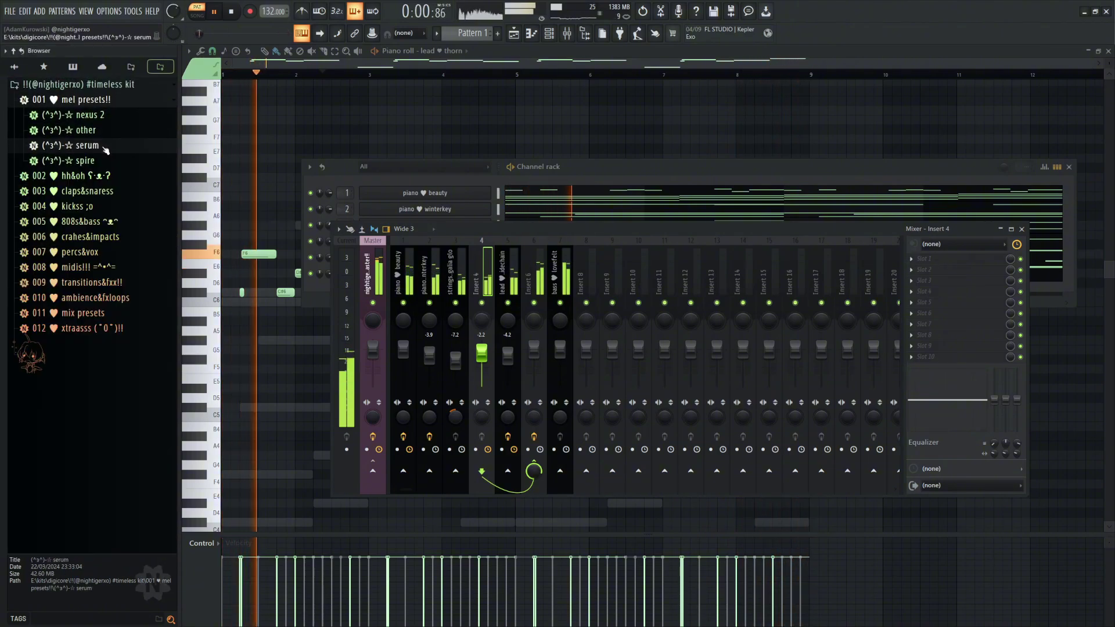
click(116, 312)
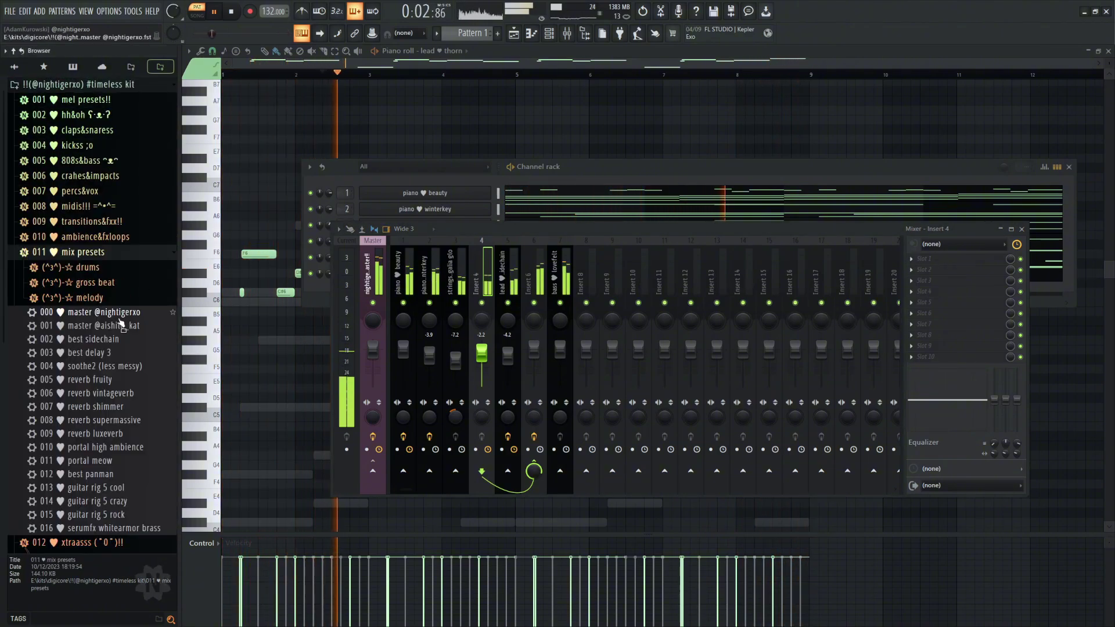
click(122, 326)
click(110, 446)
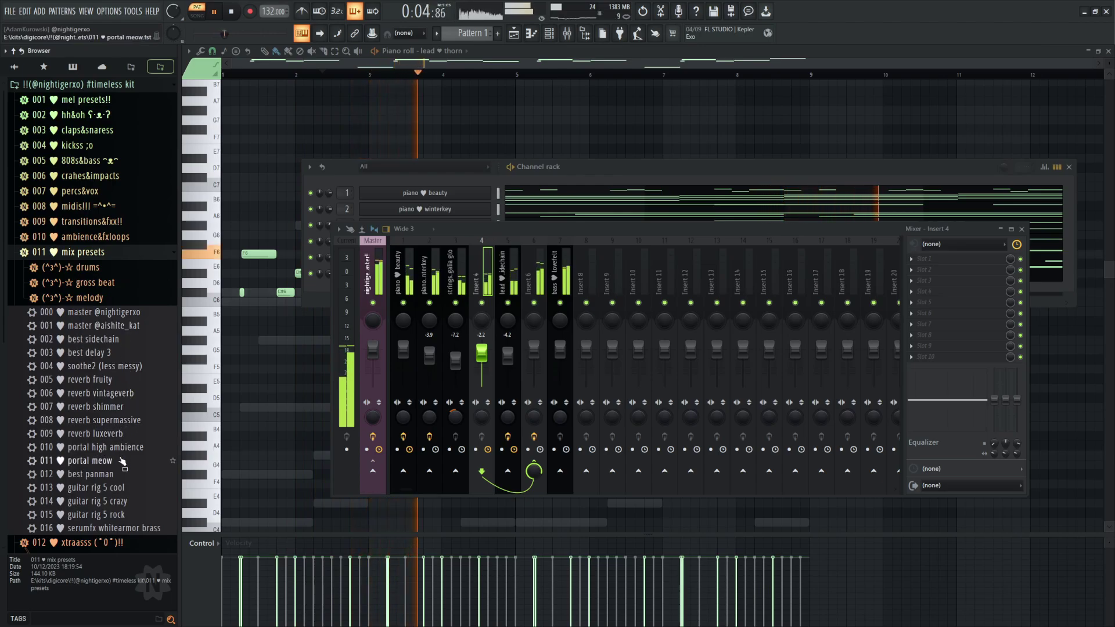
drag(111, 474, 921, 260)
Add Fruity parametric EQ 2 ahead of PanMan on Insert 4, boosting the band 7 high shelf around 5 kHz and raising the main level
middle_click(931, 270)
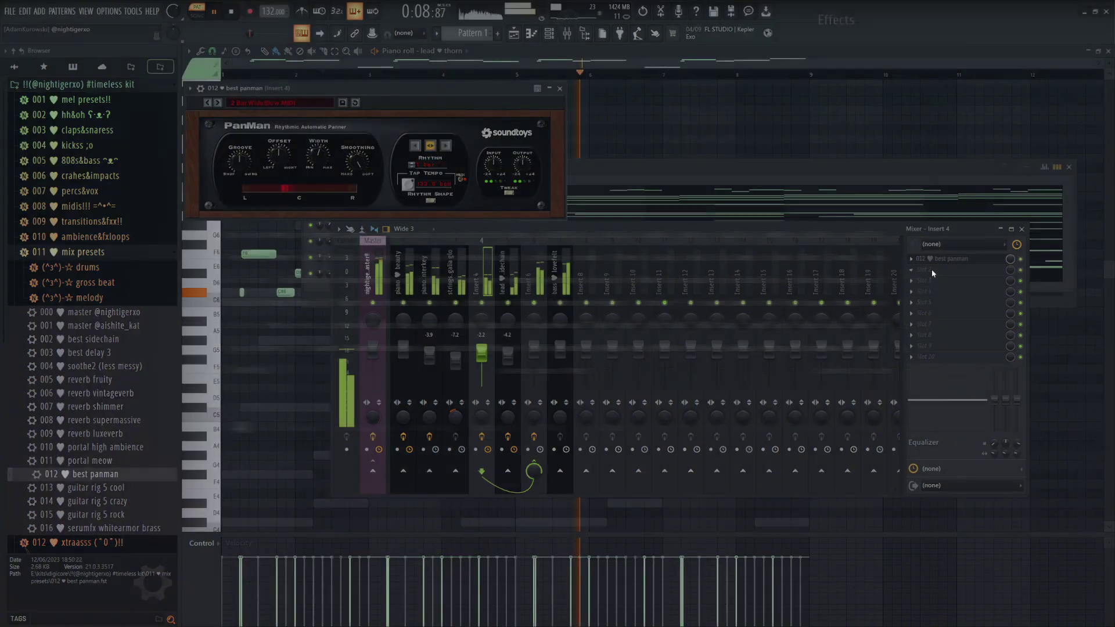
text(eq 2)
click(839, 281)
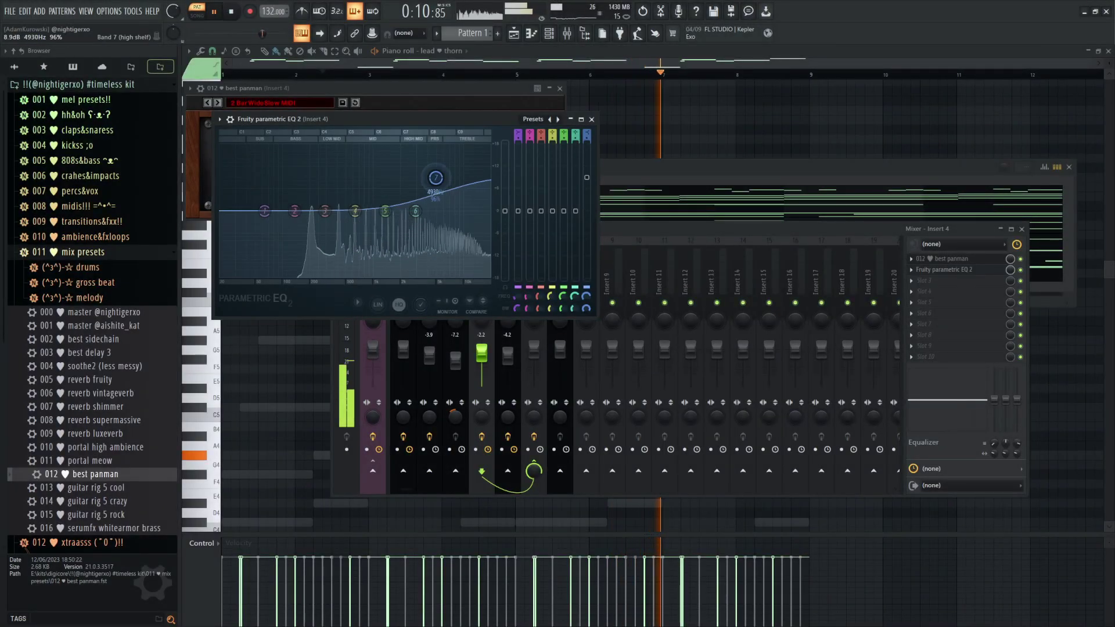
mouse_move(964, 270)
mouse_down()
mouse_move(963, 358)
mouse_move(963, 261)
mouse_up()
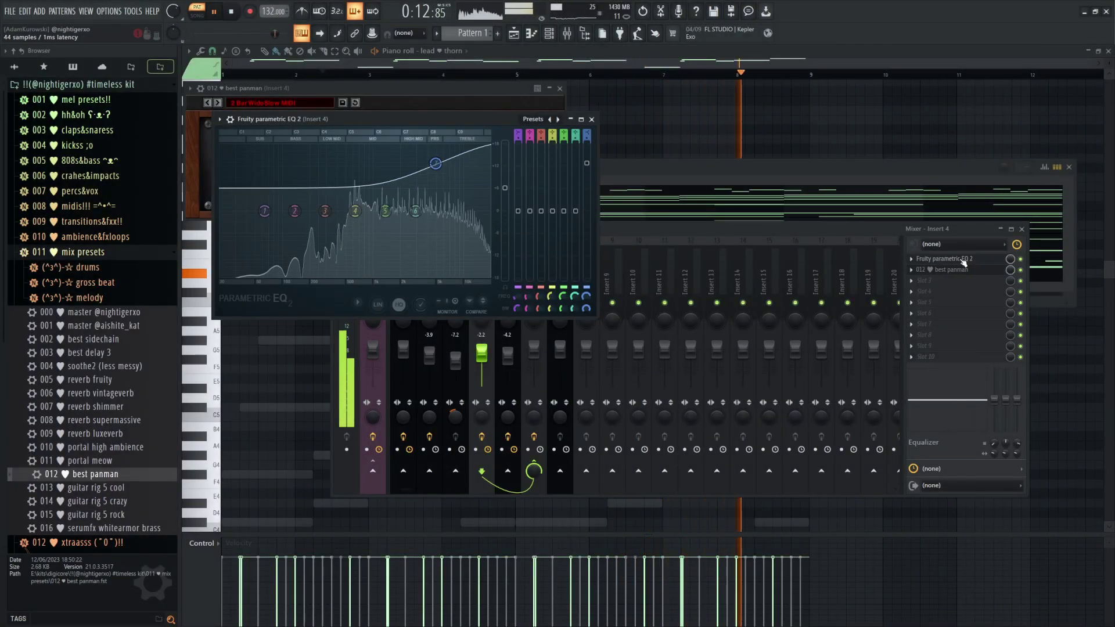
drag(504, 188, 505, 193)
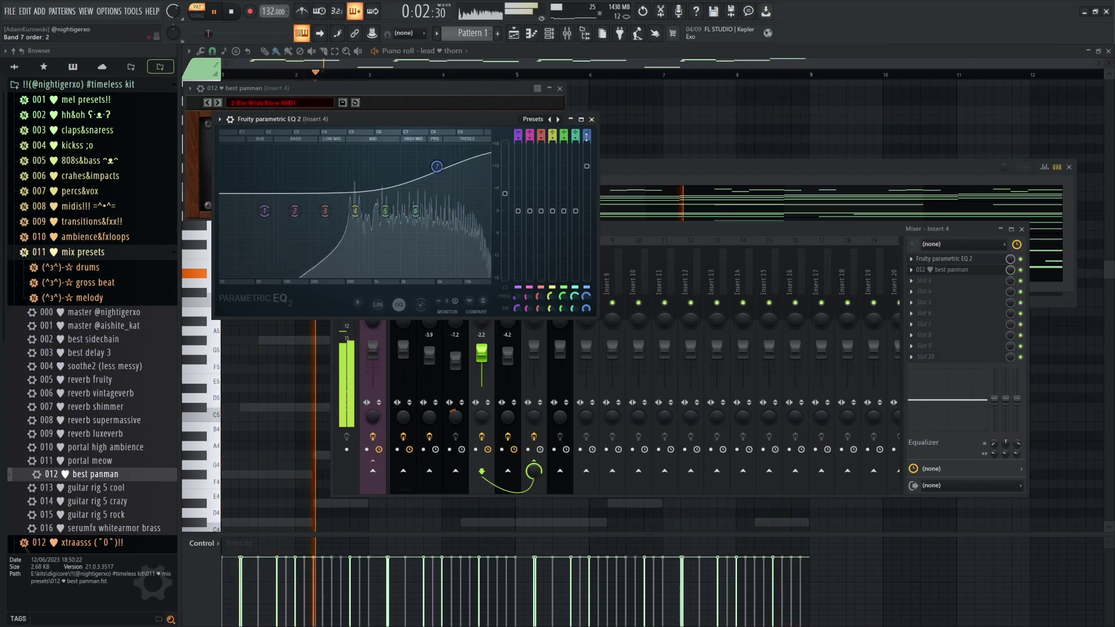
click(592, 119)
click(560, 88)
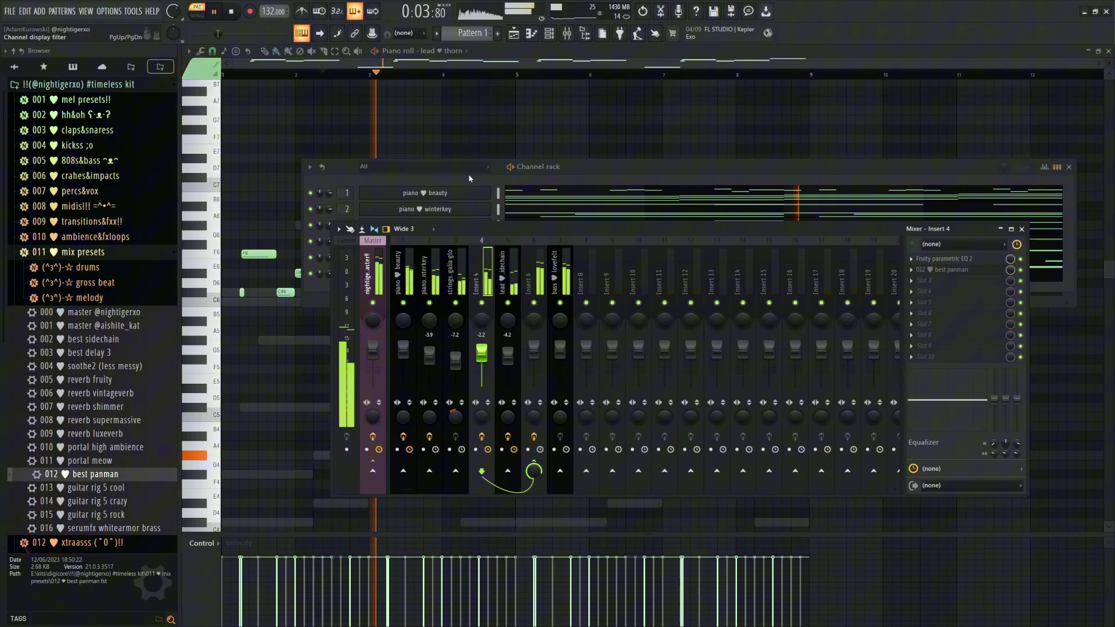
Select the Master track in the mixer and bring up the playlist in place of the piano roll
click(374, 265)
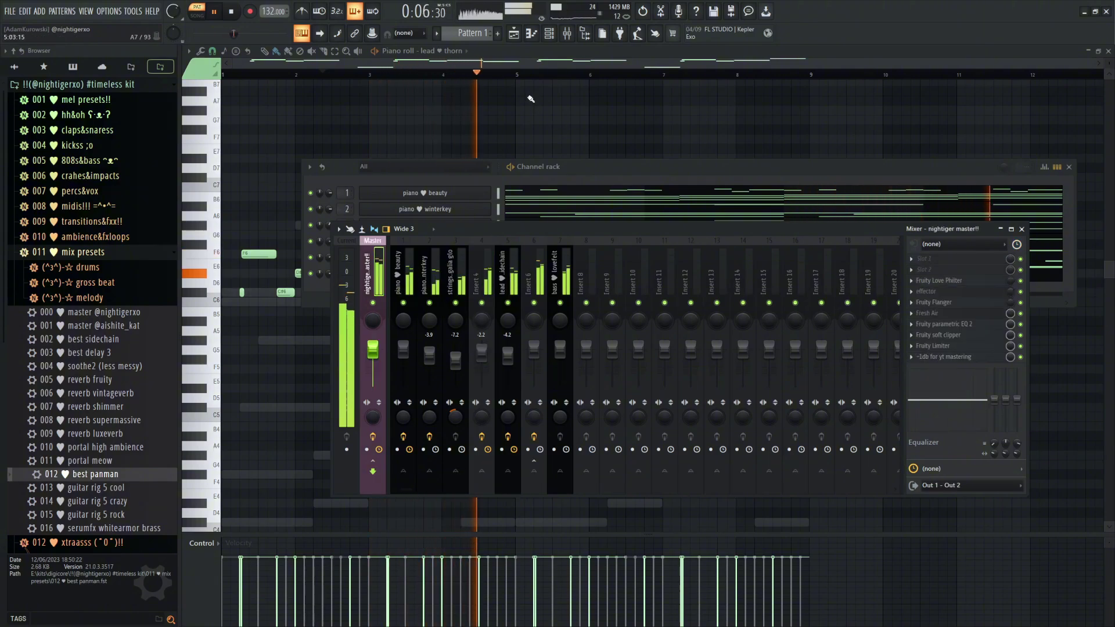
click(534, 35)
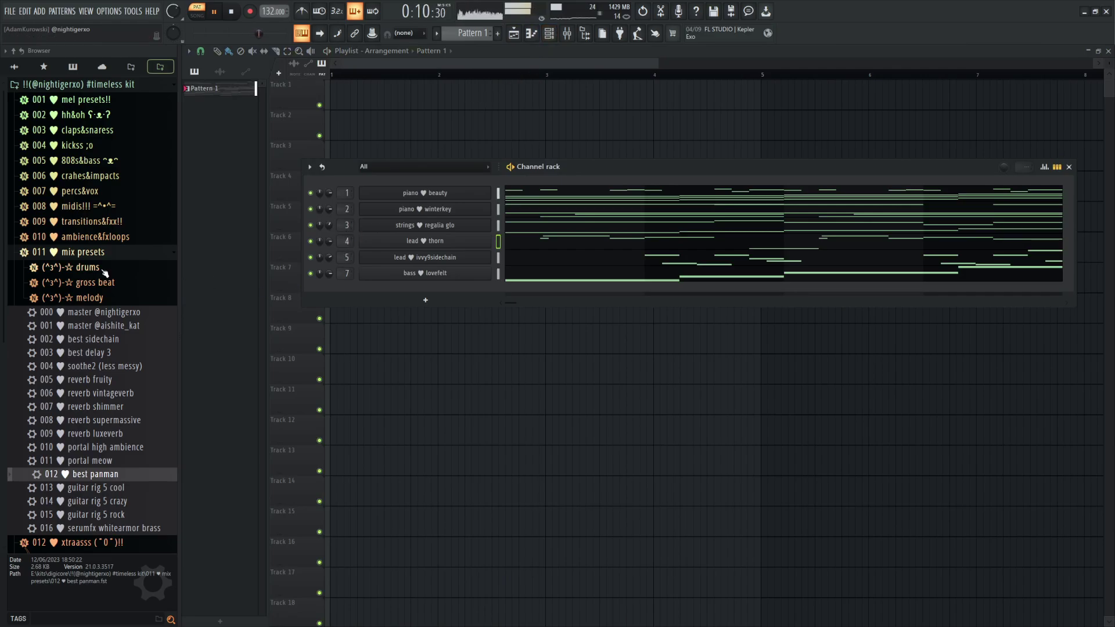
Audition hi-hat samples in the kit's 002 hh&oh folder, including kurai, swag, standard, short2, shanghai and popcorn1
click(93, 252)
click(93, 115)
click(87, 378)
scroll(87, 381, down, 2)
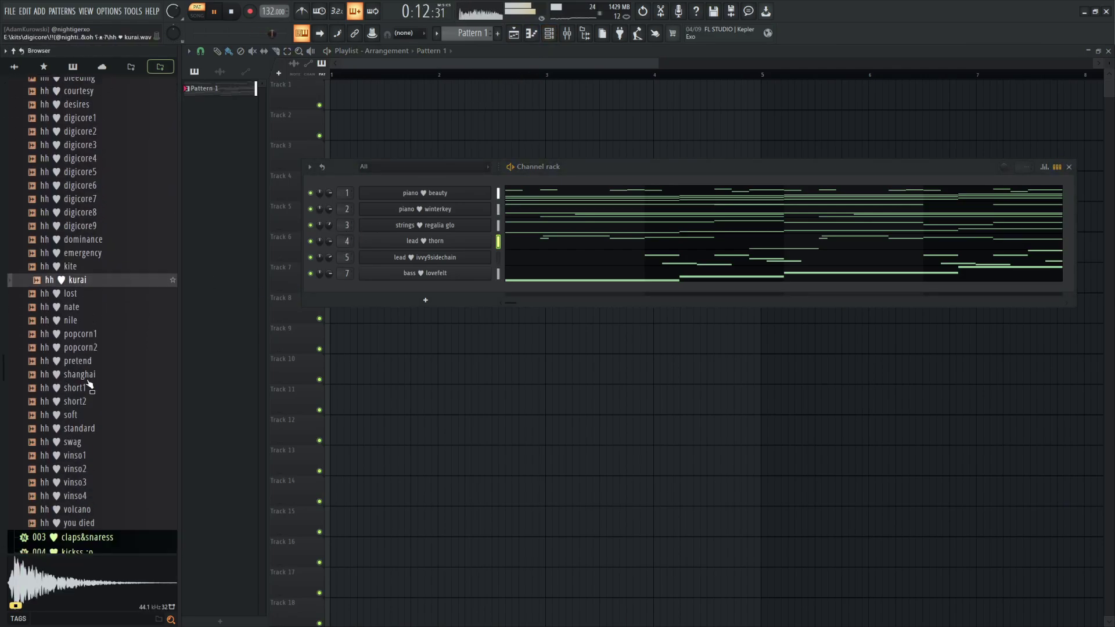
scroll(88, 386, down, 2)
click(87, 414)
click(92, 373)
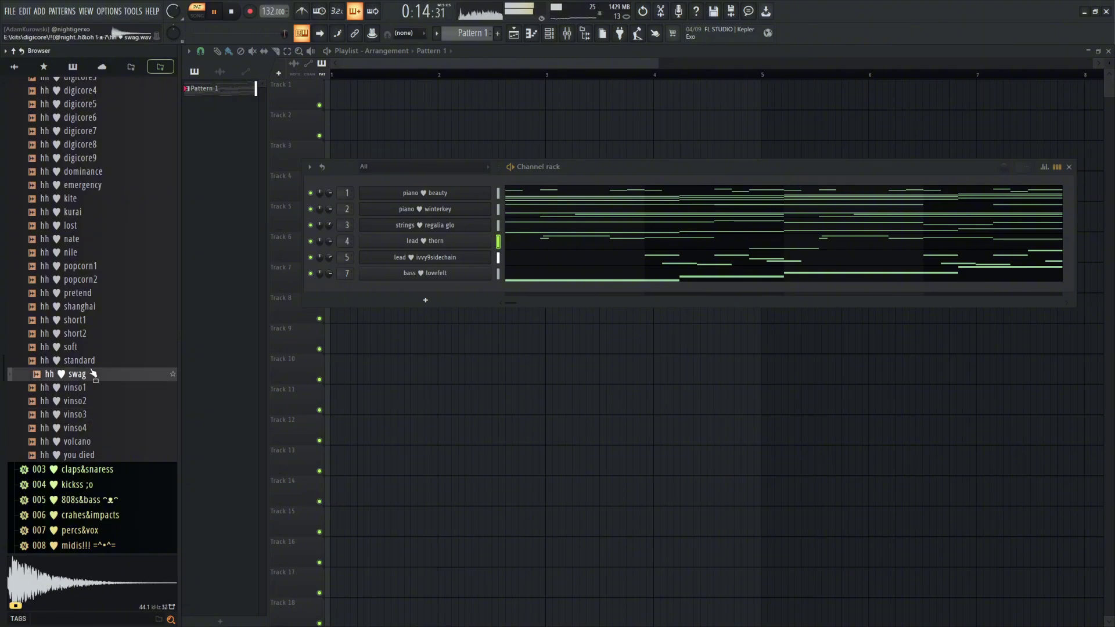
click(93, 361)
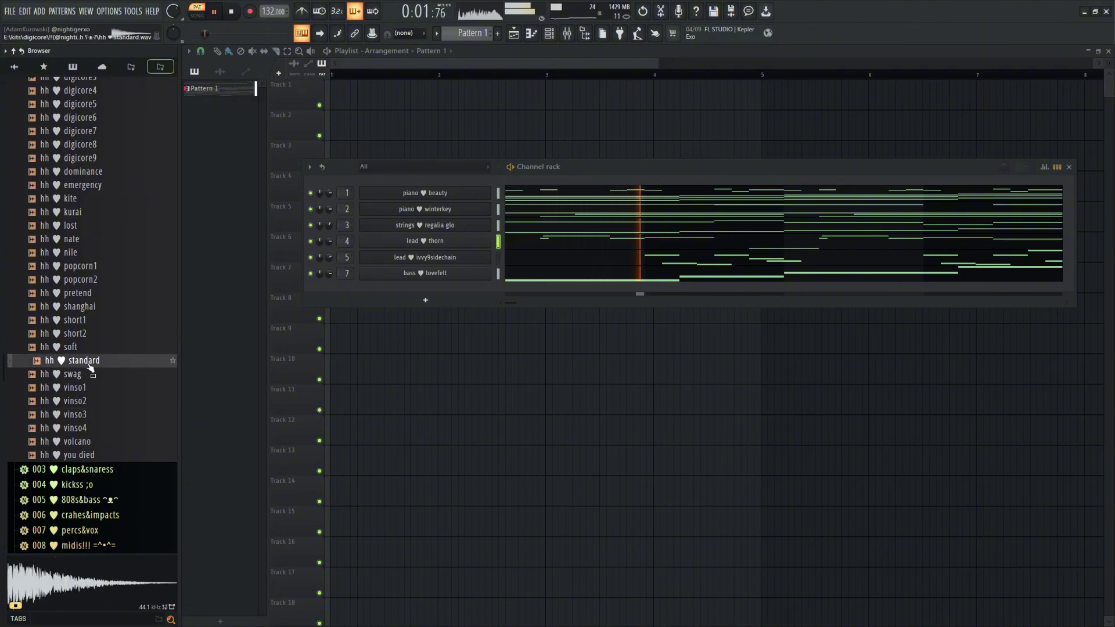
click(90, 348)
click(90, 334)
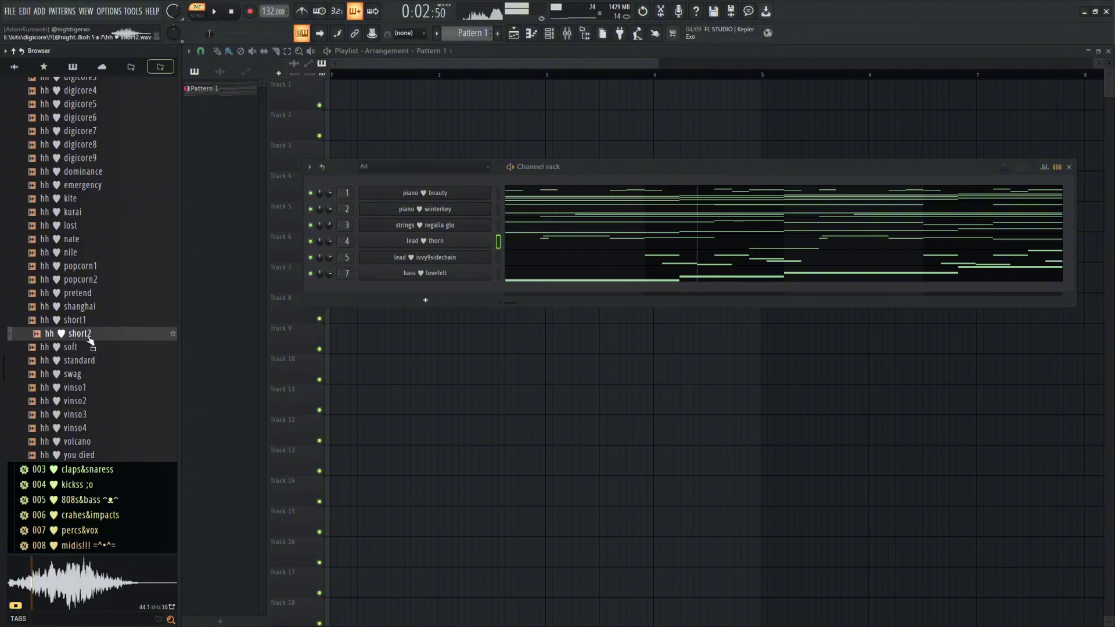
click(90, 321)
click(94, 313)
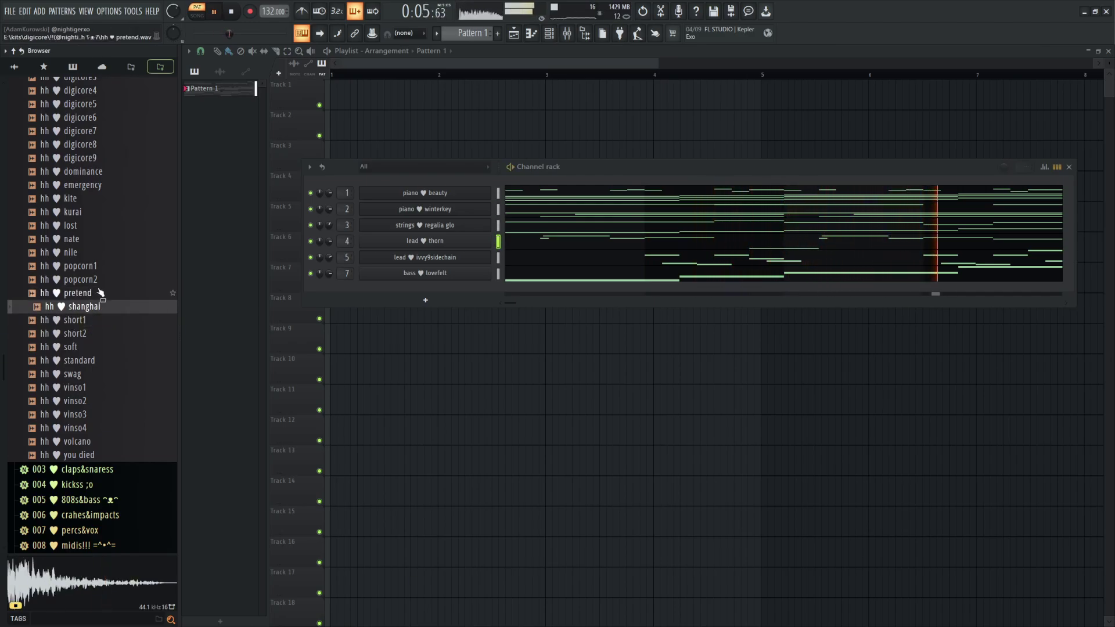
key(Up)
key(Up)
key(Up)
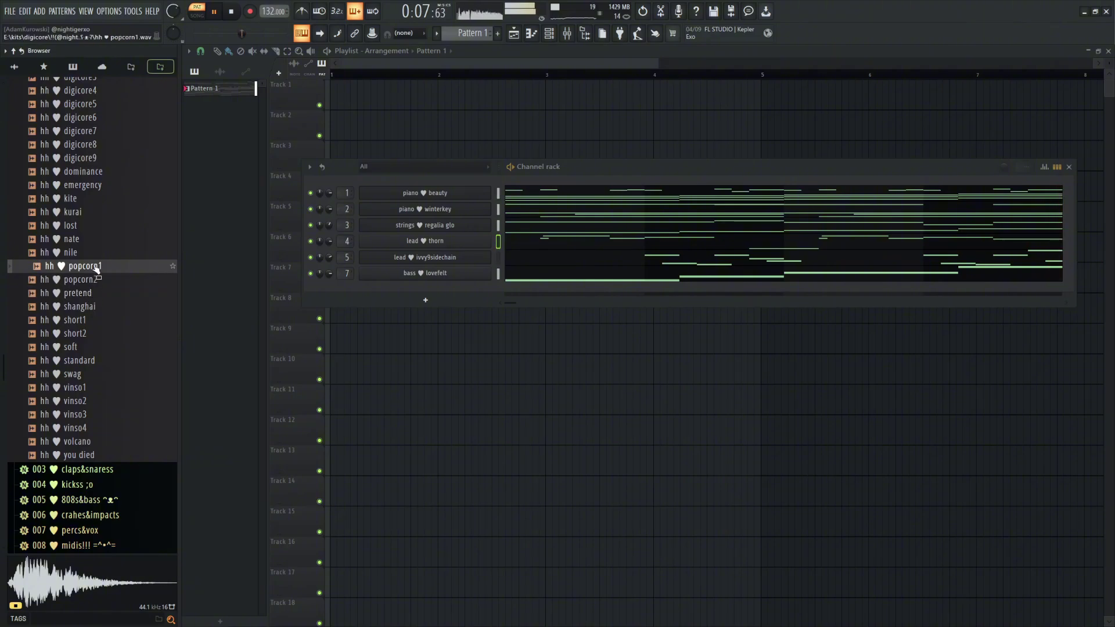
Audition the hi-hat samples from nile up to kite and add hh ♥ standard to the channel rack as a new channel
click(91, 257)
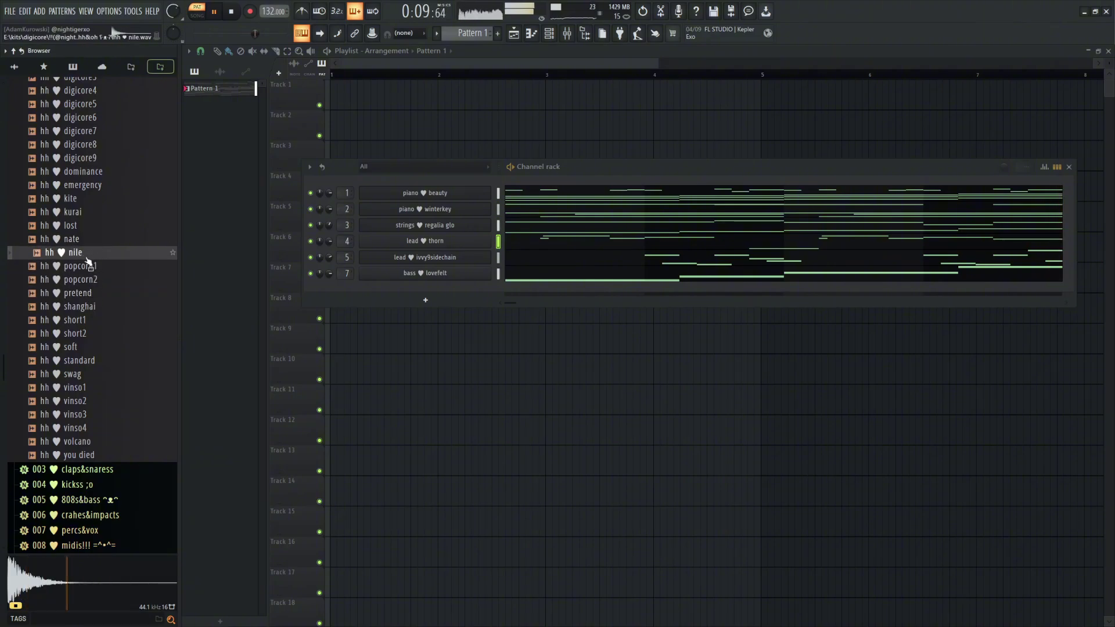
click(90, 243)
click(92, 253)
click(90, 226)
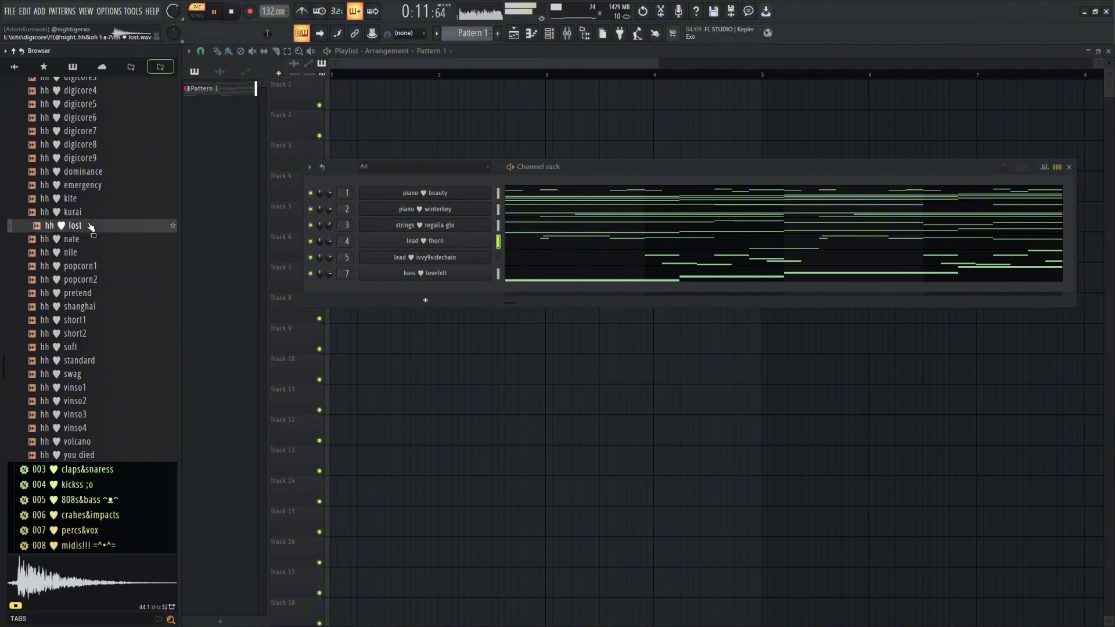
click(92, 212)
click(90, 202)
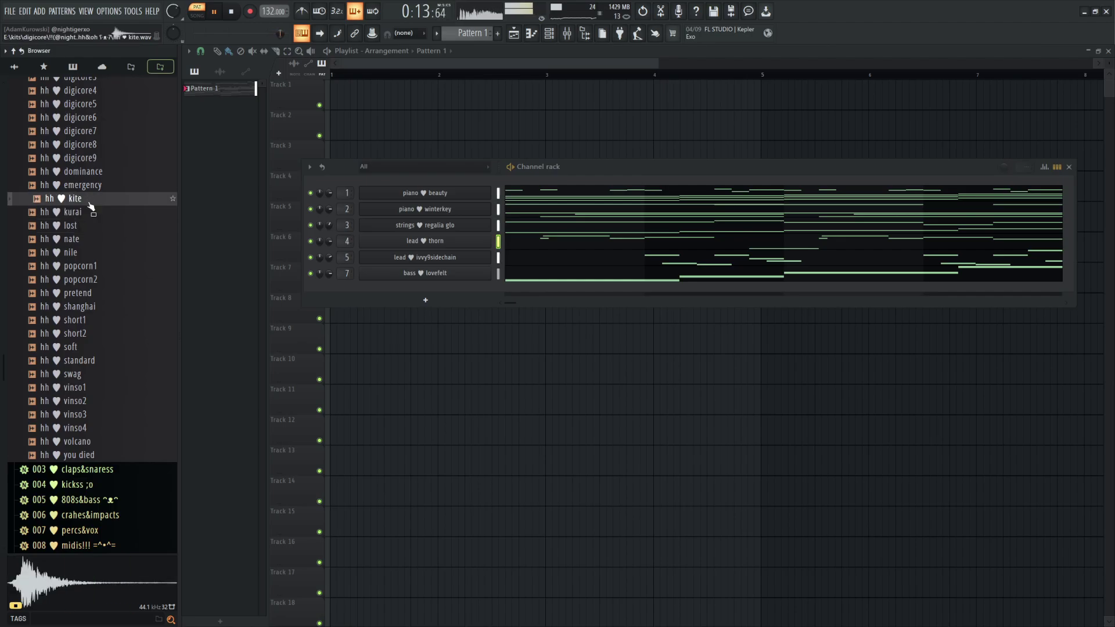
click(100, 363)
drag(395, 301, 401, 290)
Audition the samples in the kit's open hatss subfolder and add oh ♥ swag as a channel below the hi-hat
scroll(93, 291, up, 5)
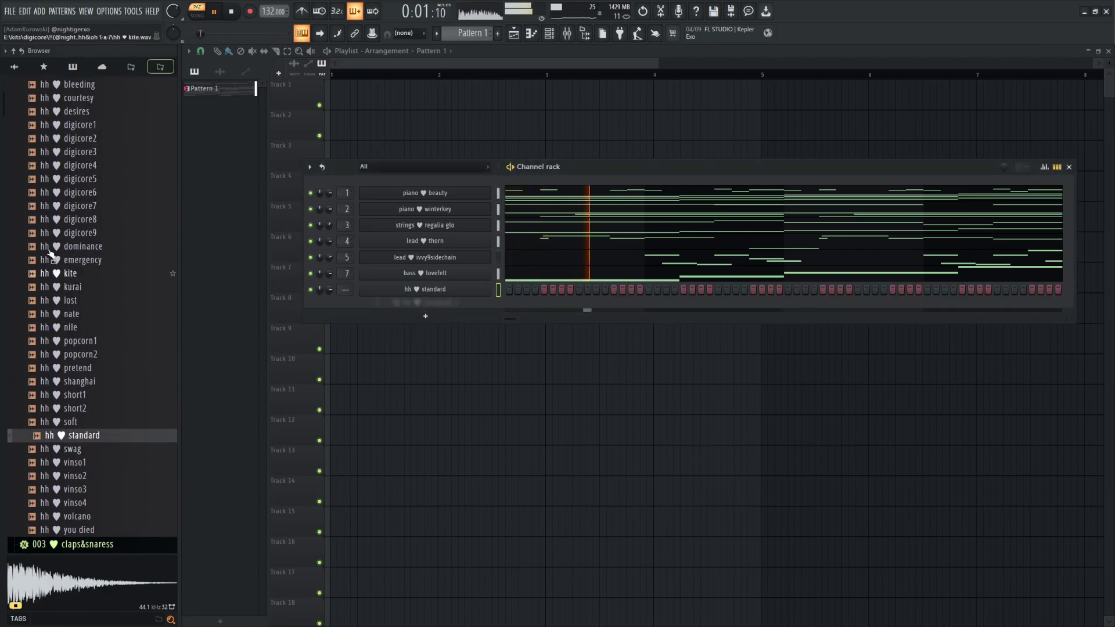
click(105, 147)
click(110, 132)
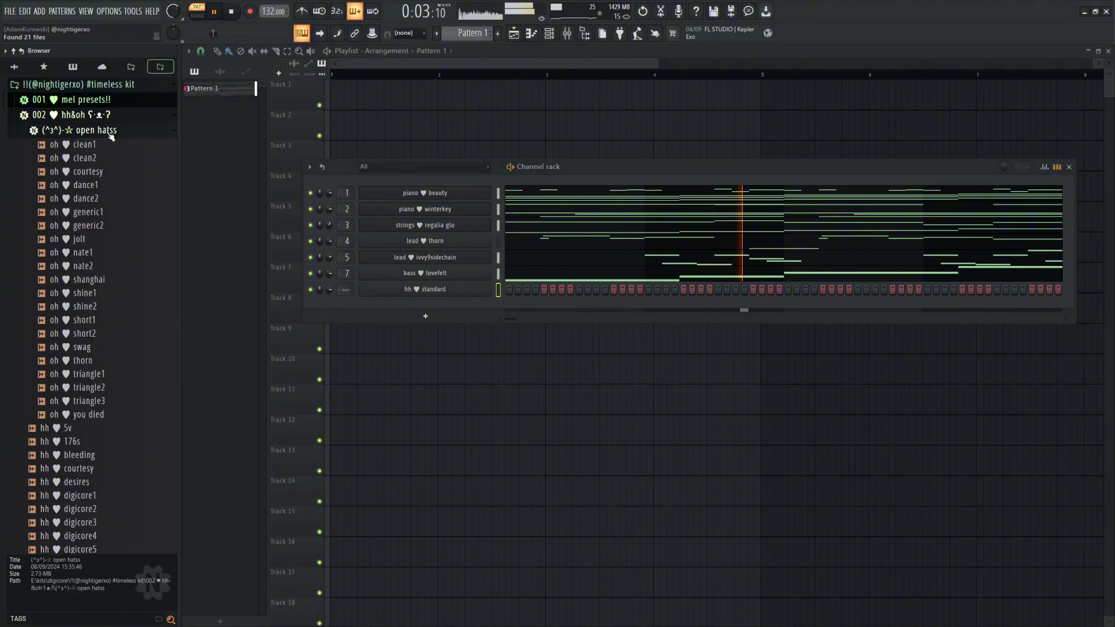
click(116, 266)
click(116, 280)
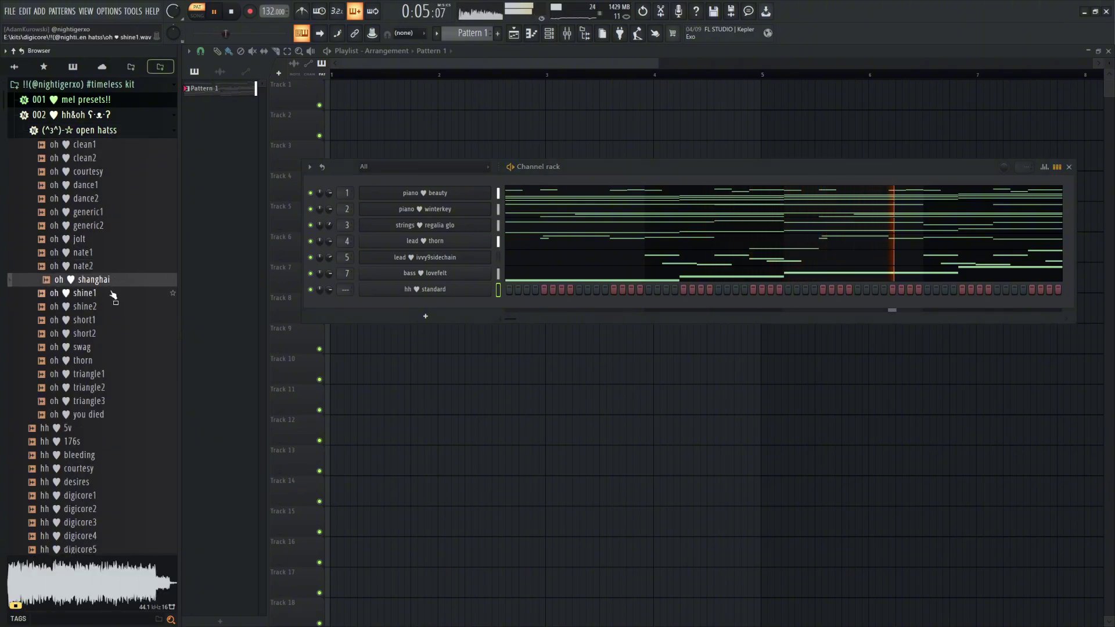
click(113, 294)
click(111, 307)
click(110, 320)
click(109, 333)
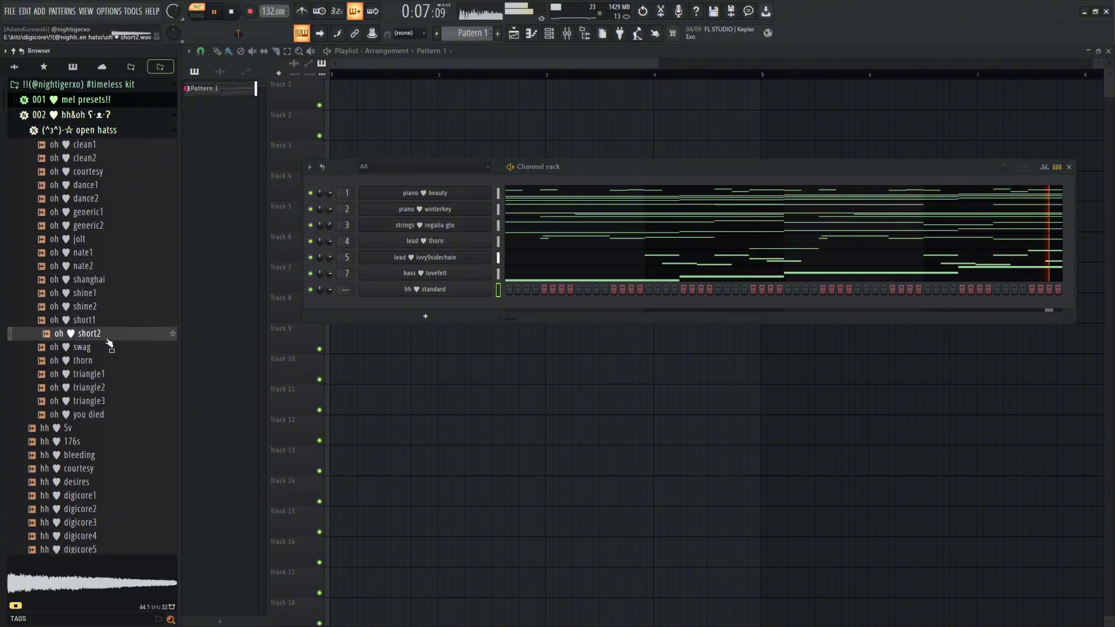
click(108, 347)
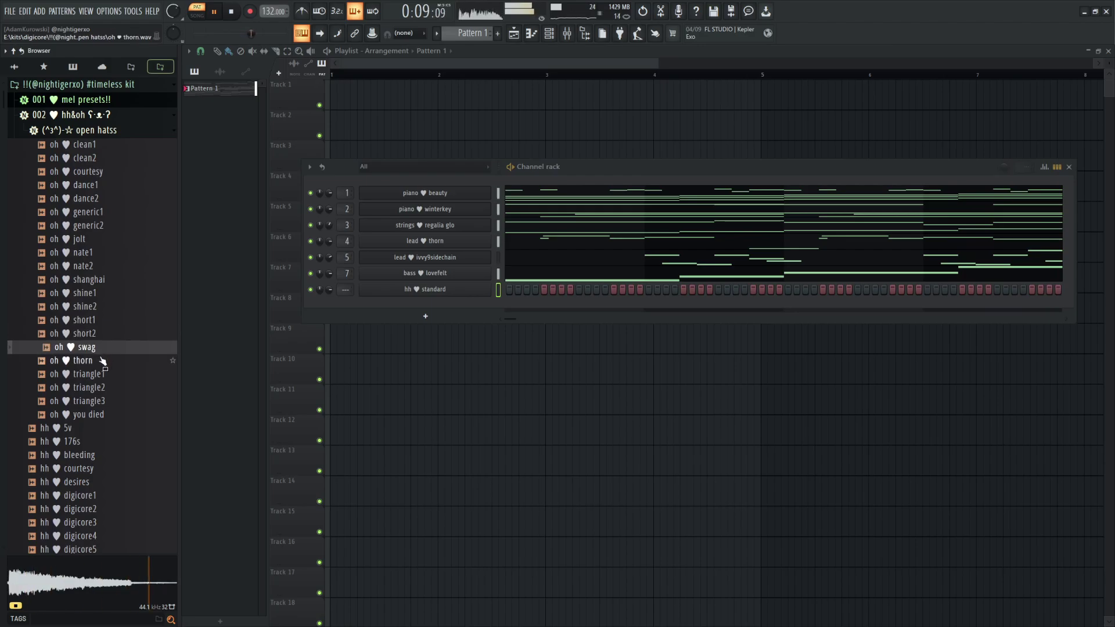
drag(362, 302, 363, 304)
Open the kit's claps&snaress folder, preview clap ♥ kerosene and look through the other claps
click(73, 116)
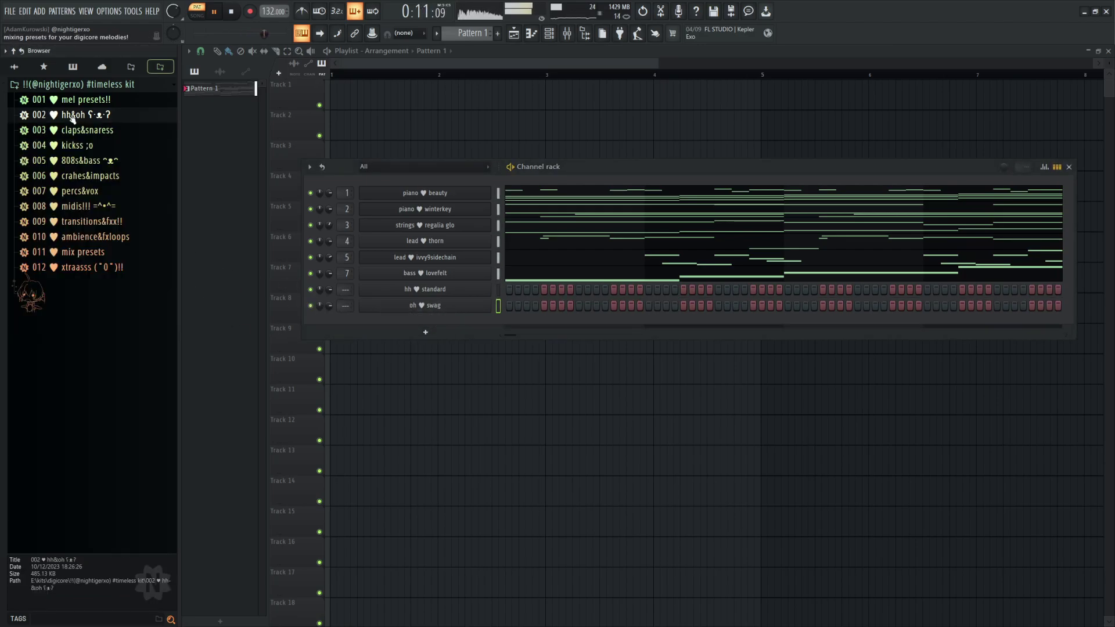
click(79, 134)
click(112, 321)
scroll(112, 323, down, 4)
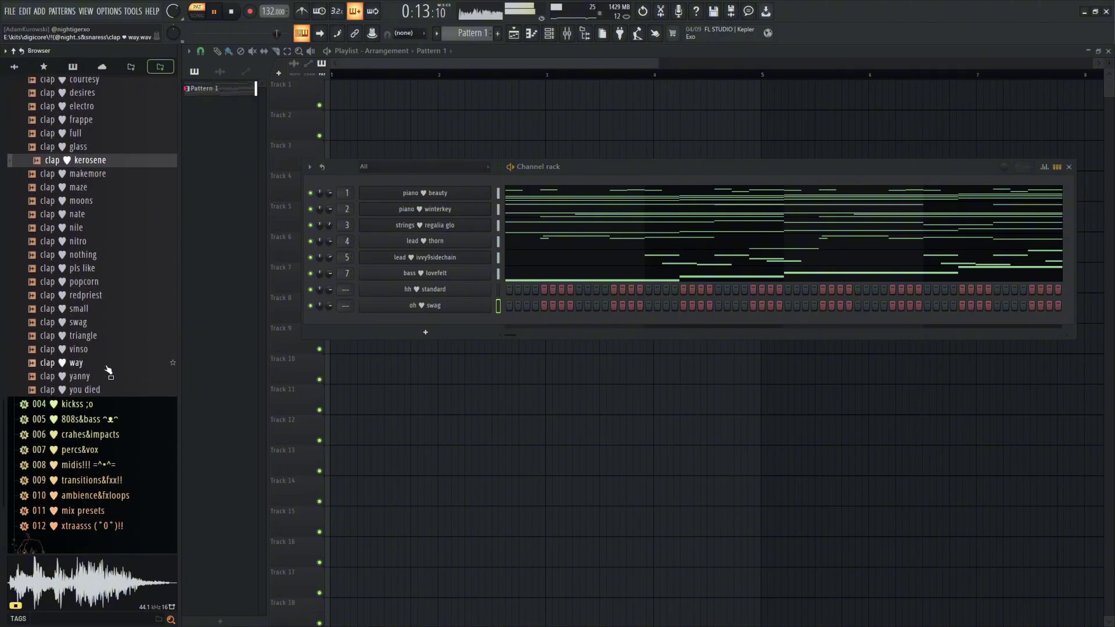
scroll(96, 325, up, 4)
scroll(69, 217, up, 1)
Open the snaress subfolder and audition the snares from metallic up to biiiig
click(81, 146)
click(115, 323)
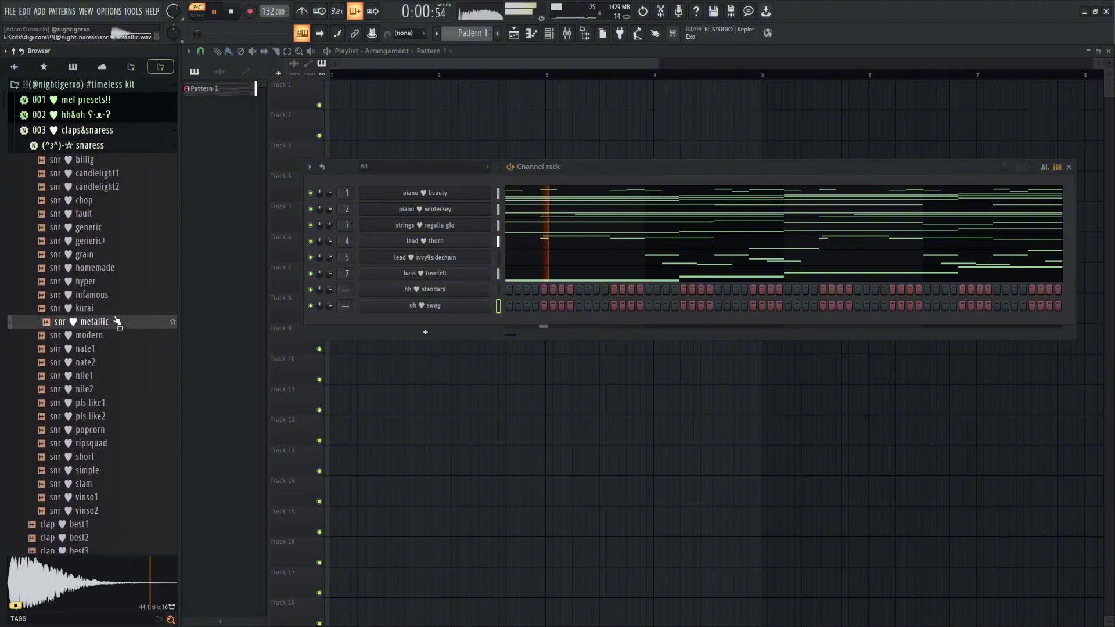
click(116, 308)
click(117, 295)
click(117, 282)
click(118, 268)
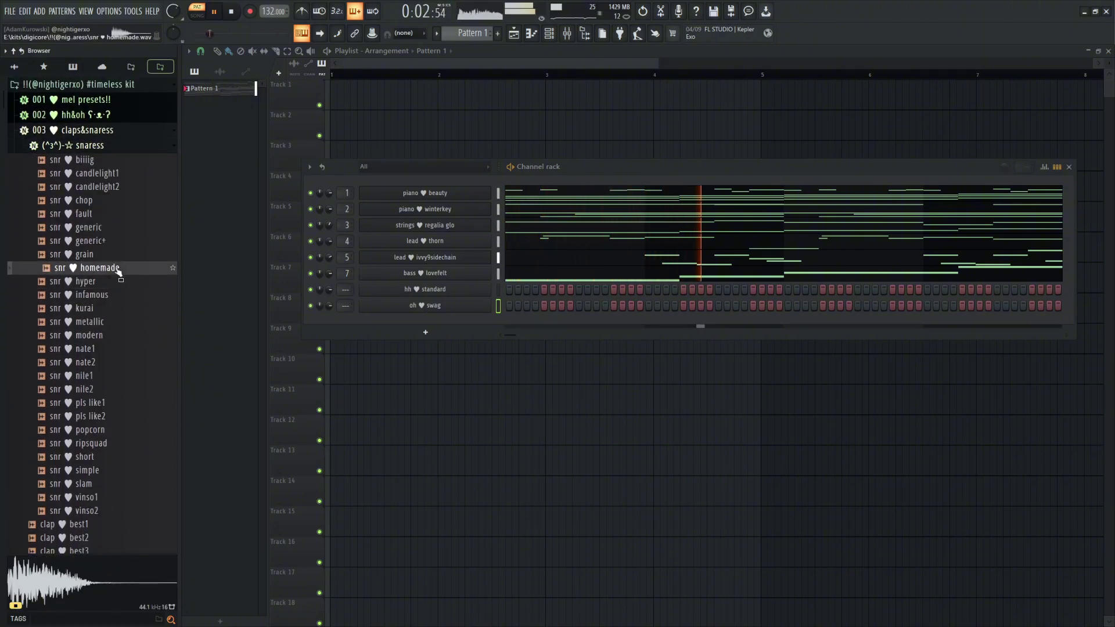
click(118, 256)
click(118, 245)
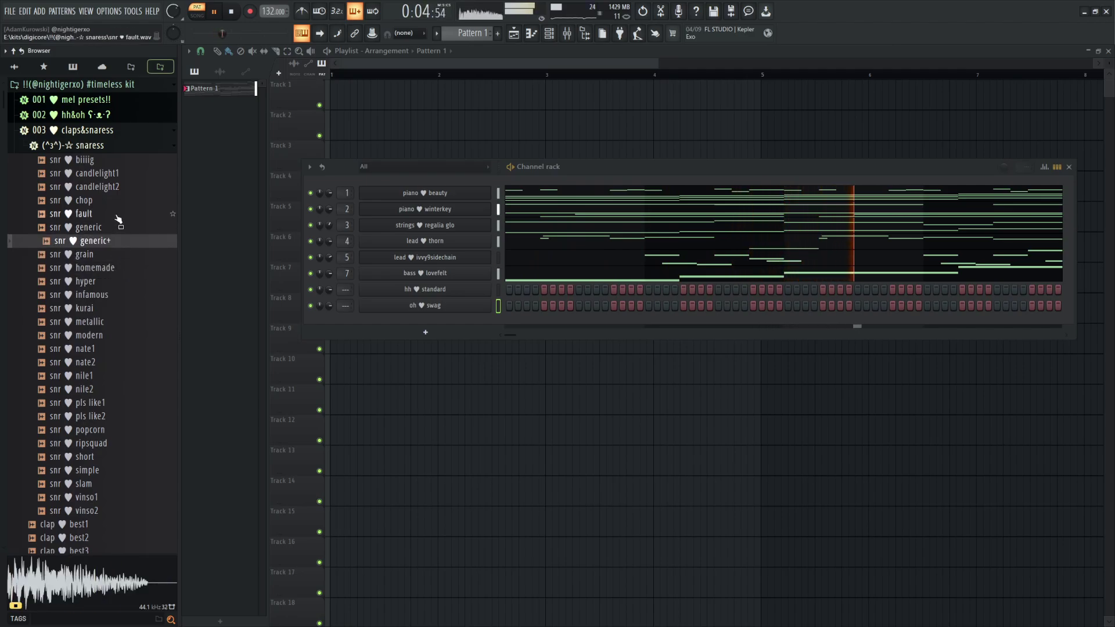
click(117, 215)
click(117, 207)
click(119, 190)
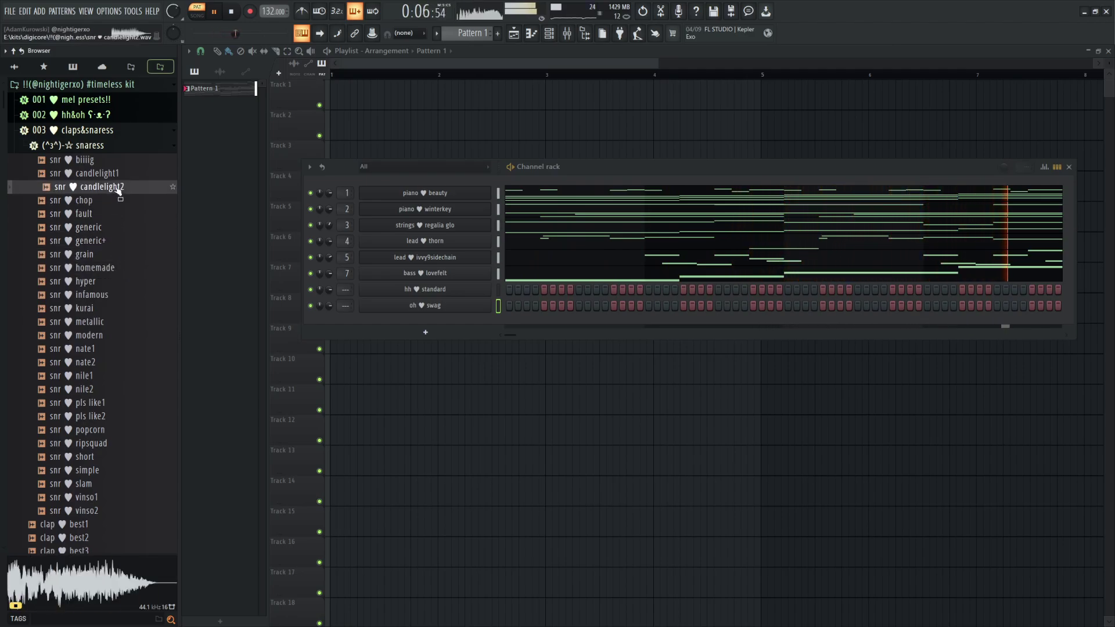
click(121, 178)
click(123, 161)
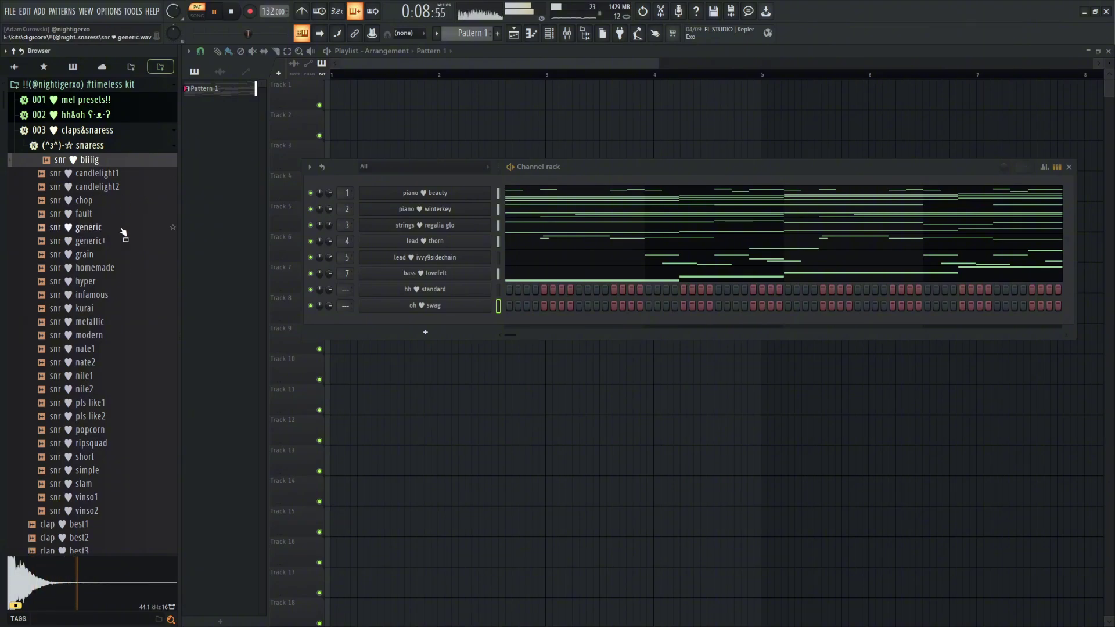
Audition the snares between vinso1 and popcorn and add snr ♥ ripsquad as a channel below the open hat
click(119, 472)
click(114, 485)
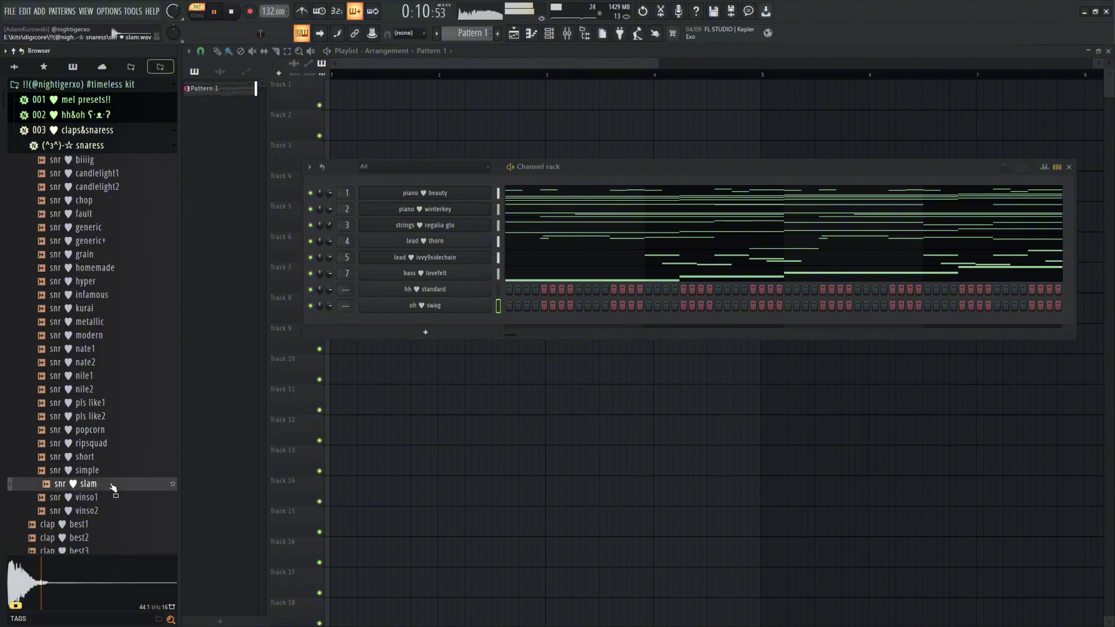
click(112, 498)
click(111, 488)
click(115, 459)
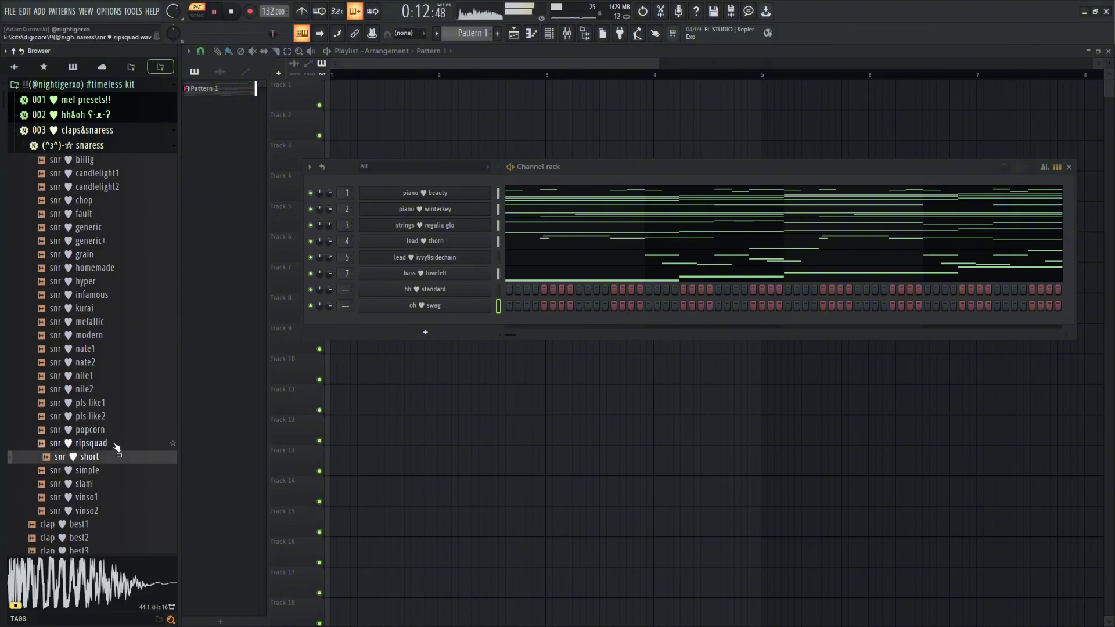
click(117, 446)
click(118, 435)
click(116, 447)
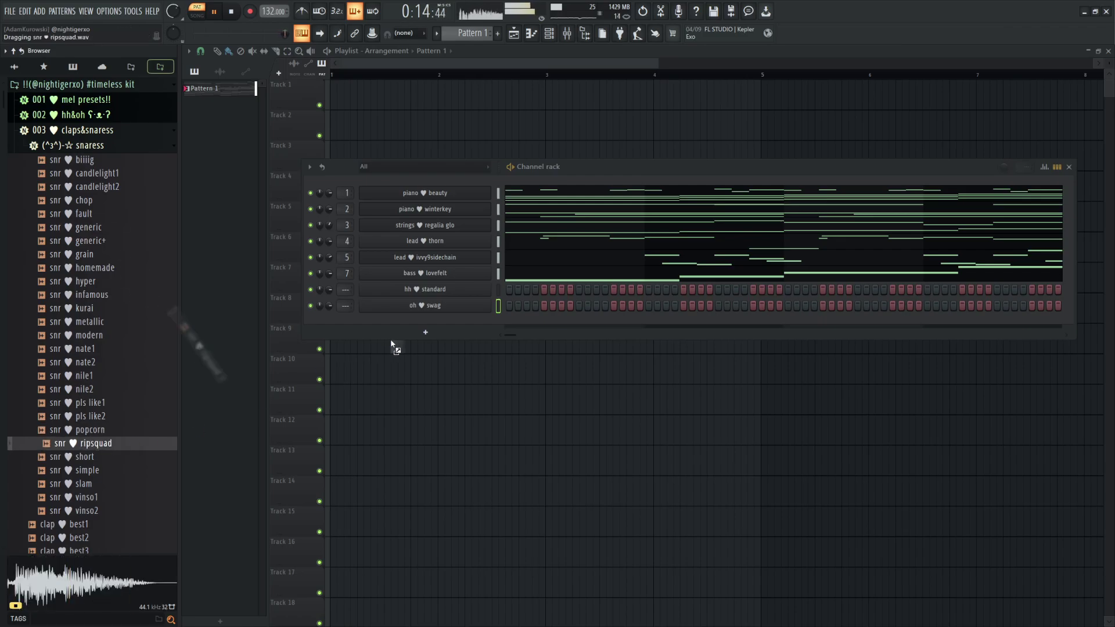
drag(392, 345, 394, 346)
Preview the two pls like snares and insert snr ♥ pls like1 as a channel above snr ♥ ripsquad
click(90, 416)
click(89, 404)
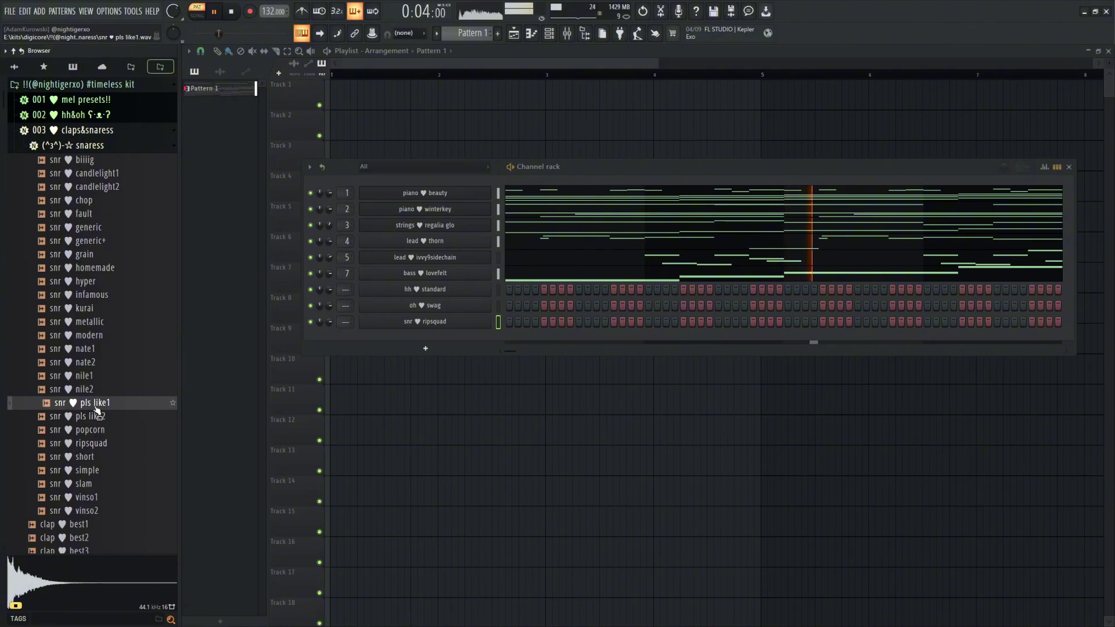
drag(368, 352, 401, 327)
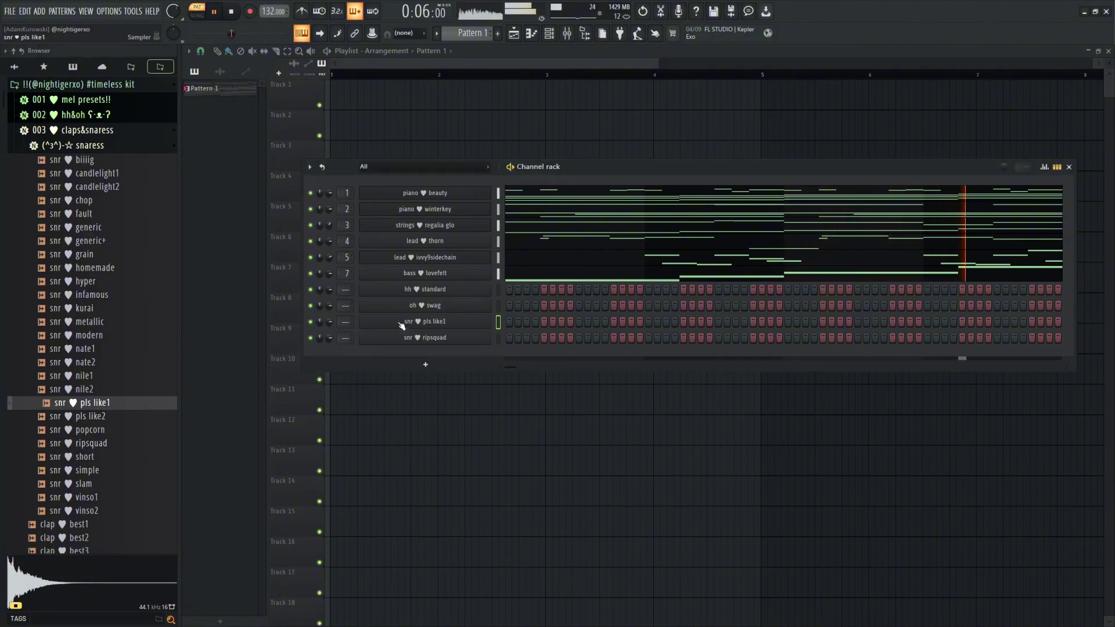
Audition the snares from biiiig down to hyper and insert snr ♥ homemade as a channel above snr ♥ ripsquad
click(102, 162)
key(Down)
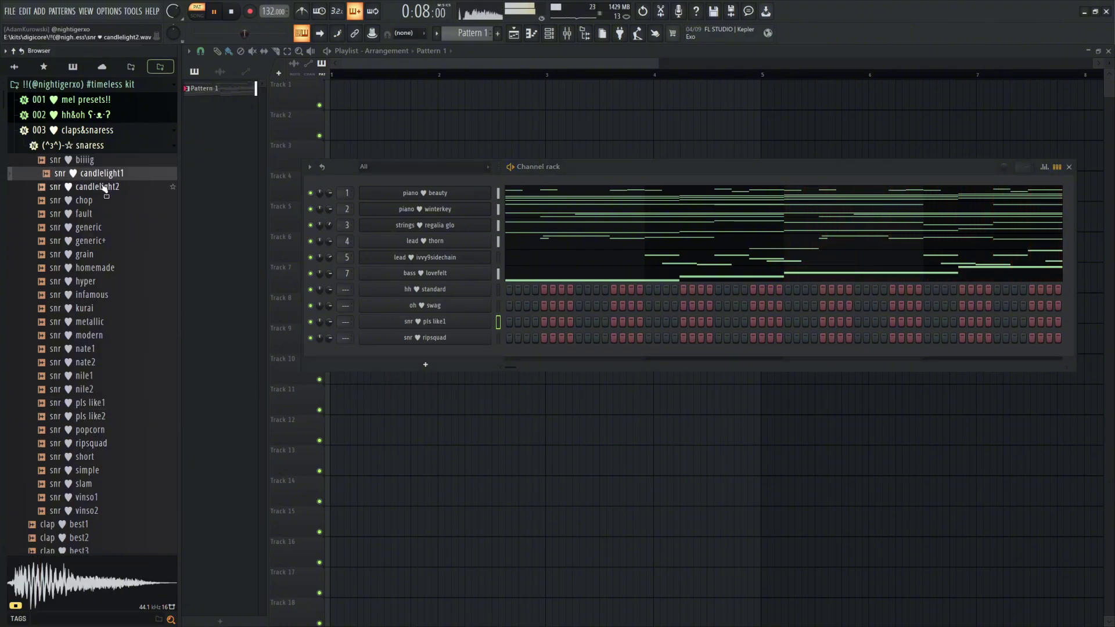
key(Down)
click(102, 200)
click(102, 214)
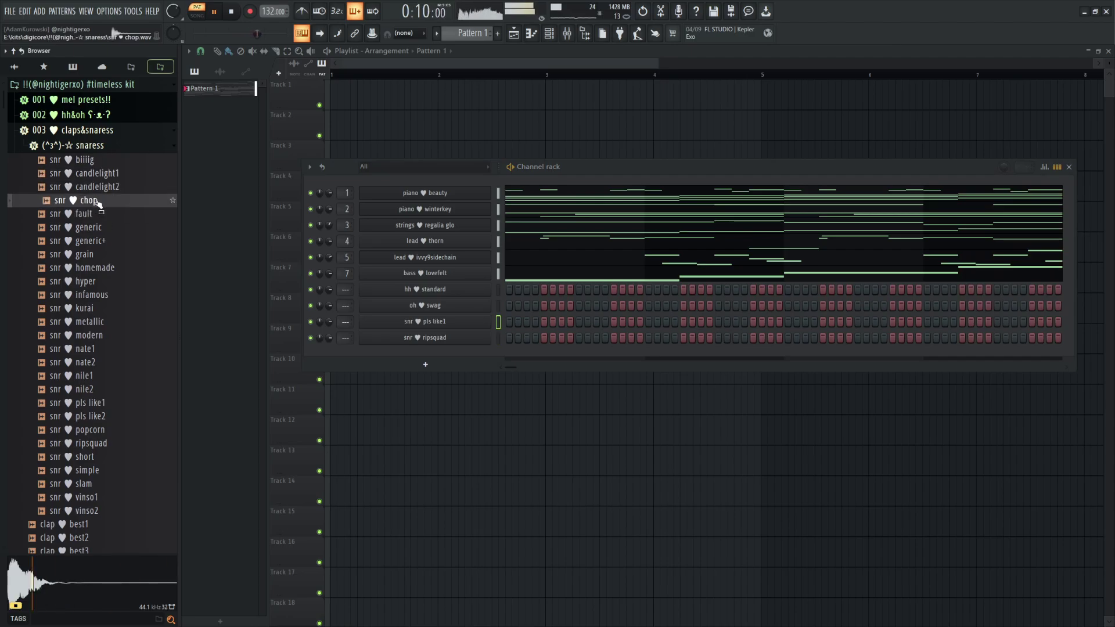
click(103, 227)
click(104, 241)
click(106, 253)
click(111, 268)
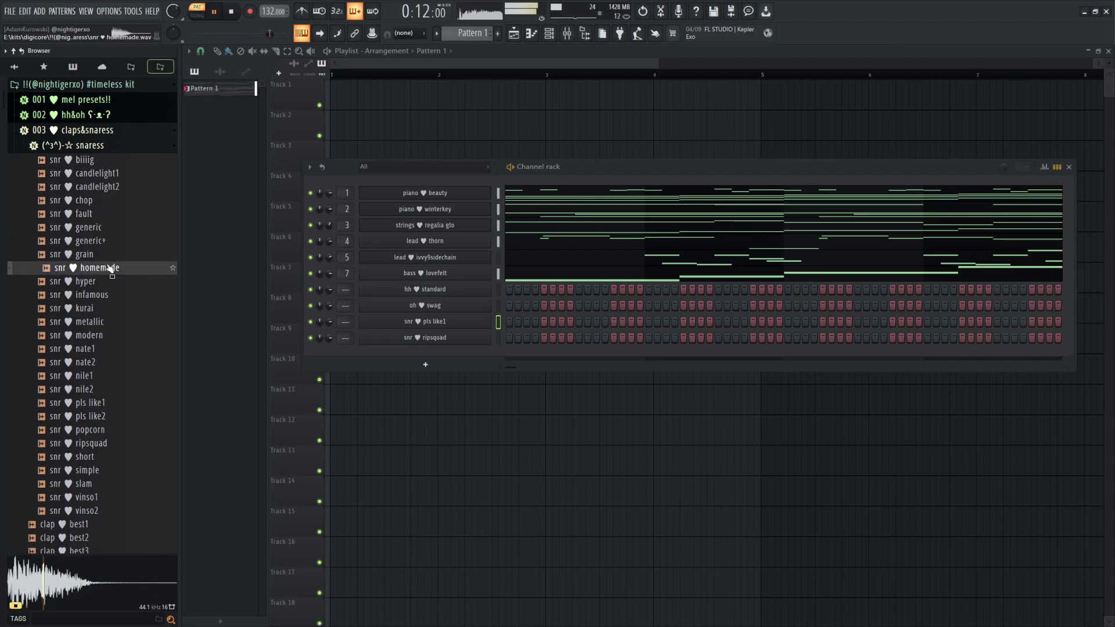
click(112, 282)
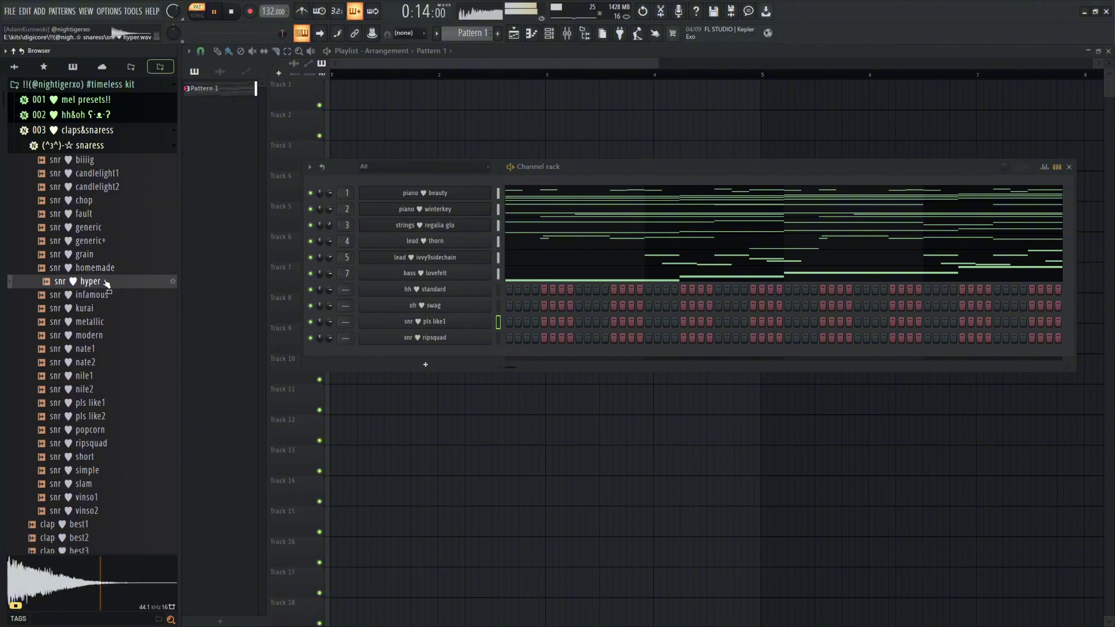
click(110, 268)
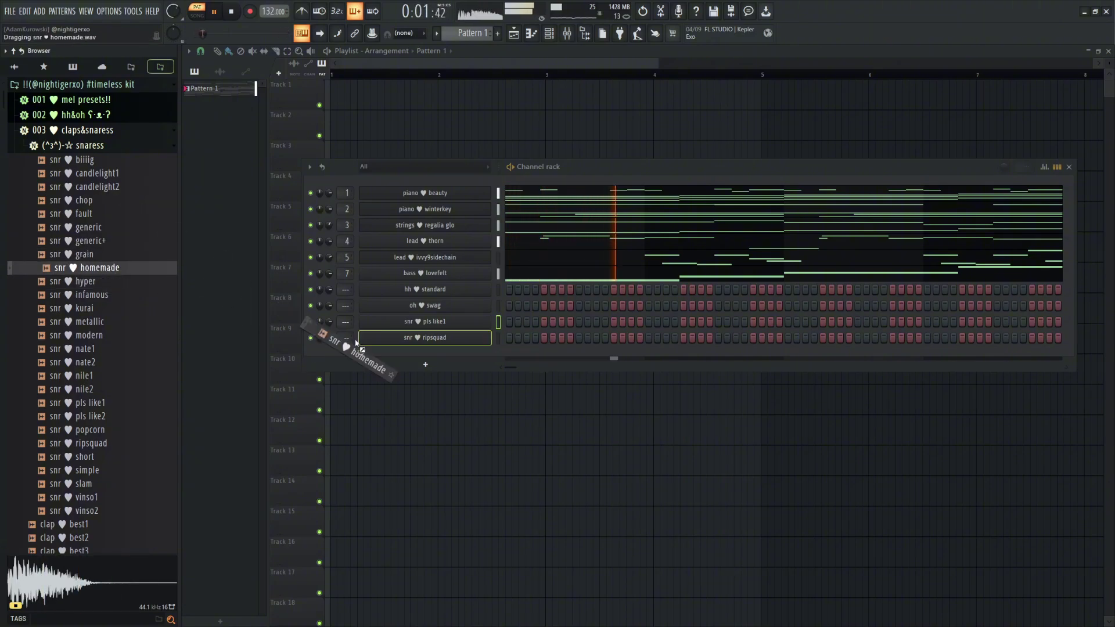
drag(380, 353, 389, 341)
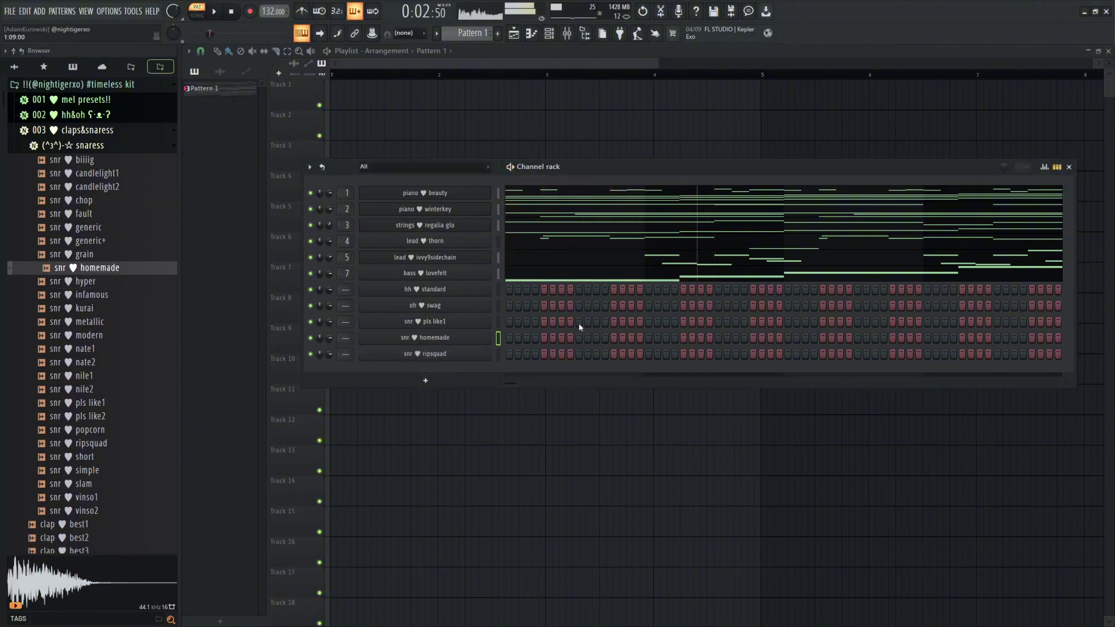
Import the clap ♥ 001 (basic) MIDI from the kit's midis claps folder into the piano roll of snr ♥ homemade
click(513, 33)
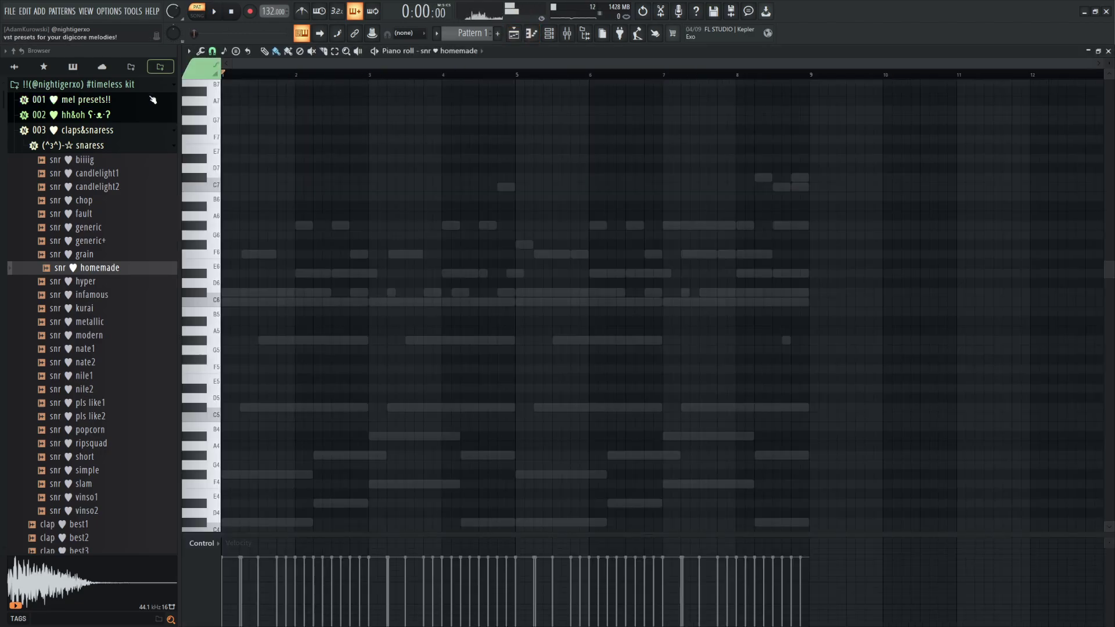
click(117, 148)
click(114, 211)
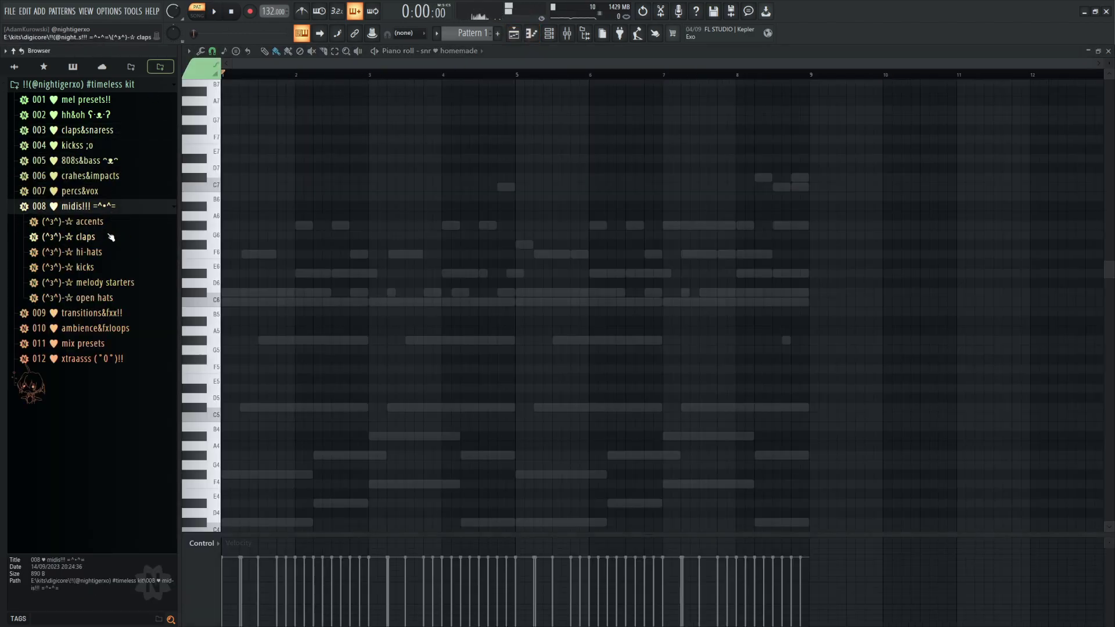
click(111, 237)
drag(107, 251, 383, 302)
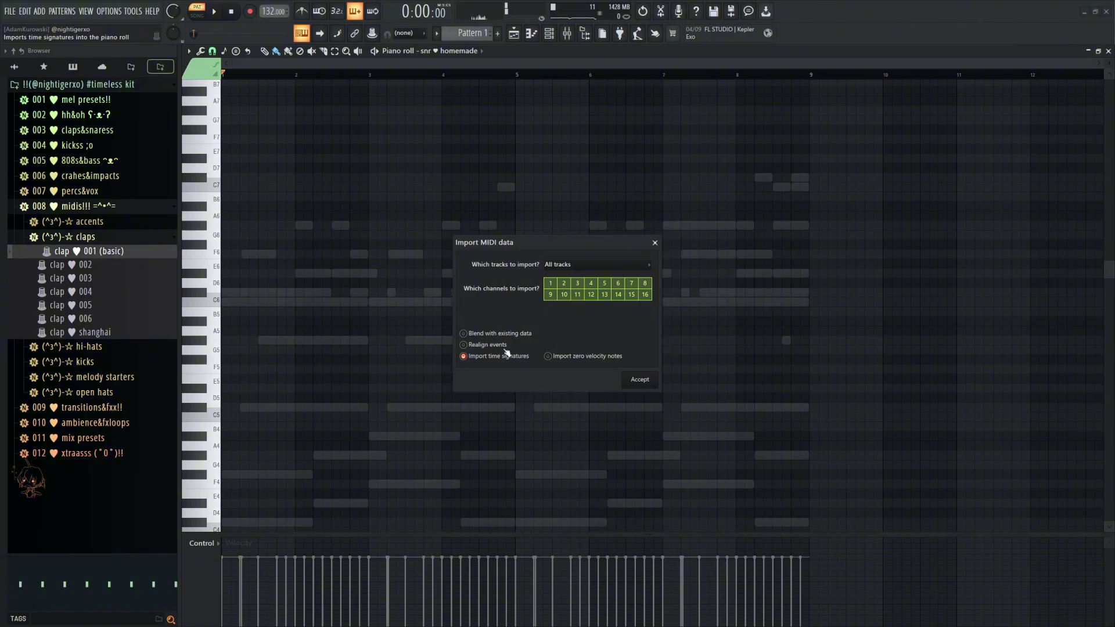
key(Return)
Switch the piano roll to snr ♥ pls like1 and give it the same clap pattern as snr ♥ homemade
click(459, 51)
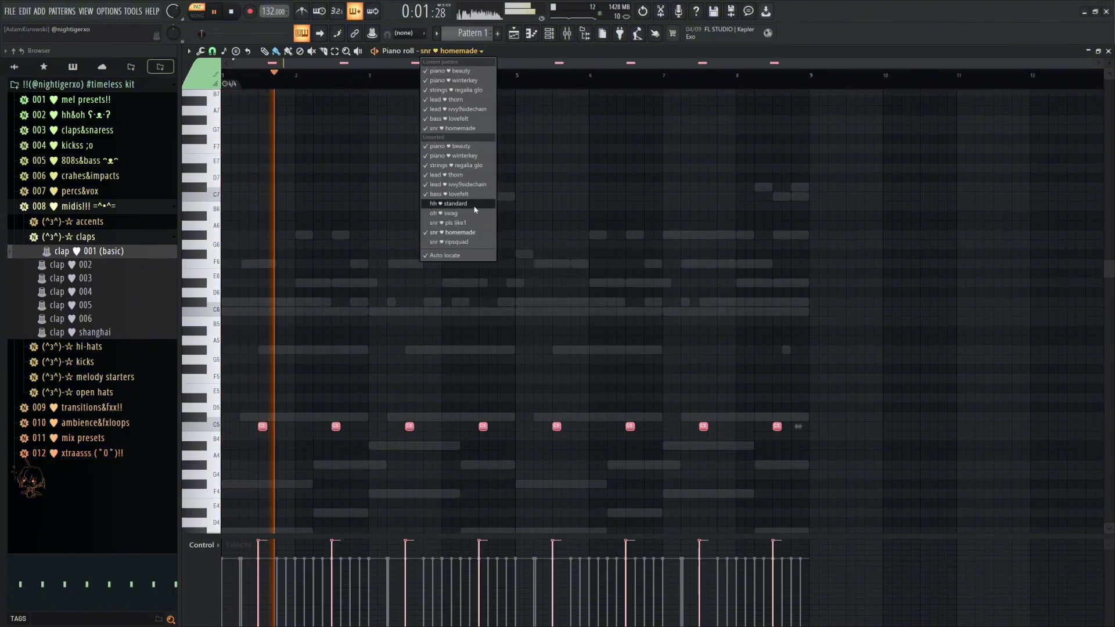
click(453, 214)
drag(499, 241, 531, 233)
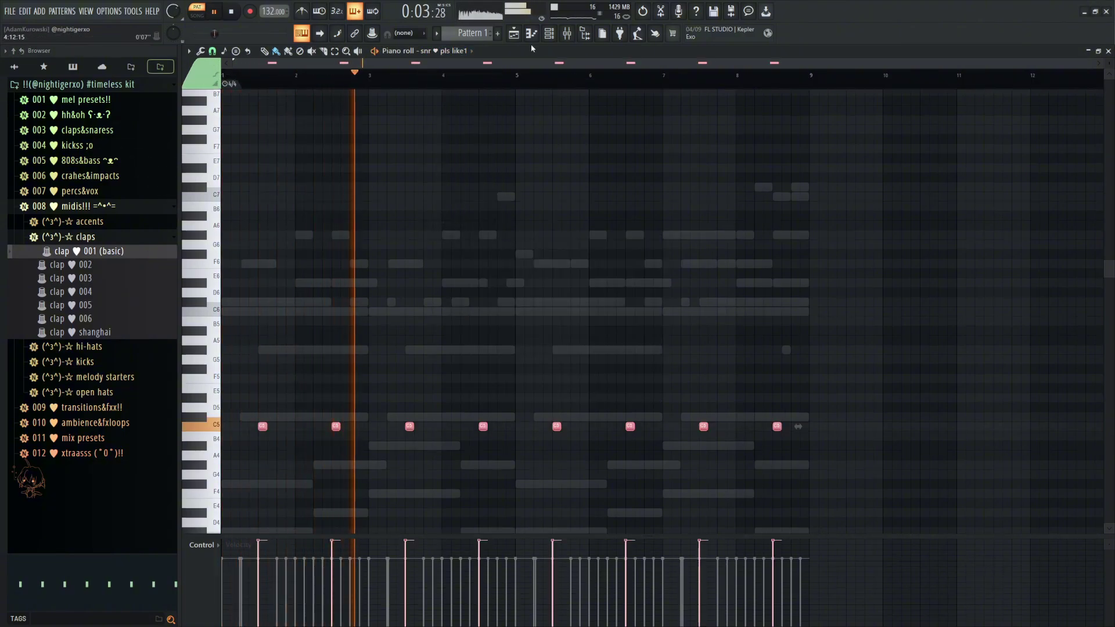
Show the channel rack and lower the volume of the snr ♥ homemade channel
key(F6)
drag(327, 339, 328, 351)
Collapse the midis claps folder in the browser and switch the piano roll to the snr ♥ ripsquad channel
click(86, 237)
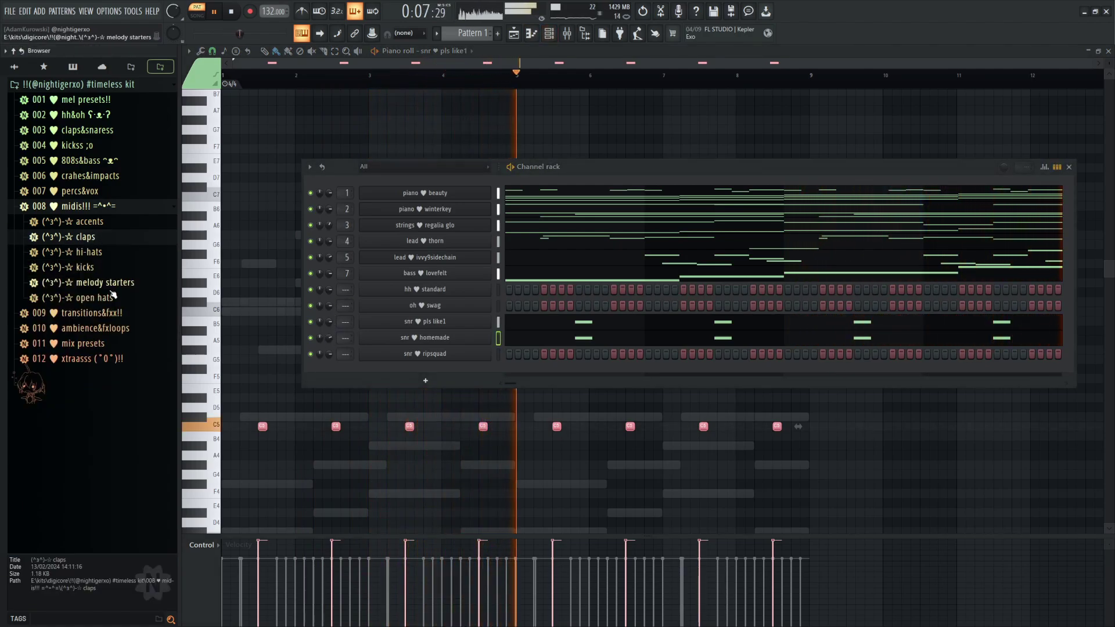
click(112, 208)
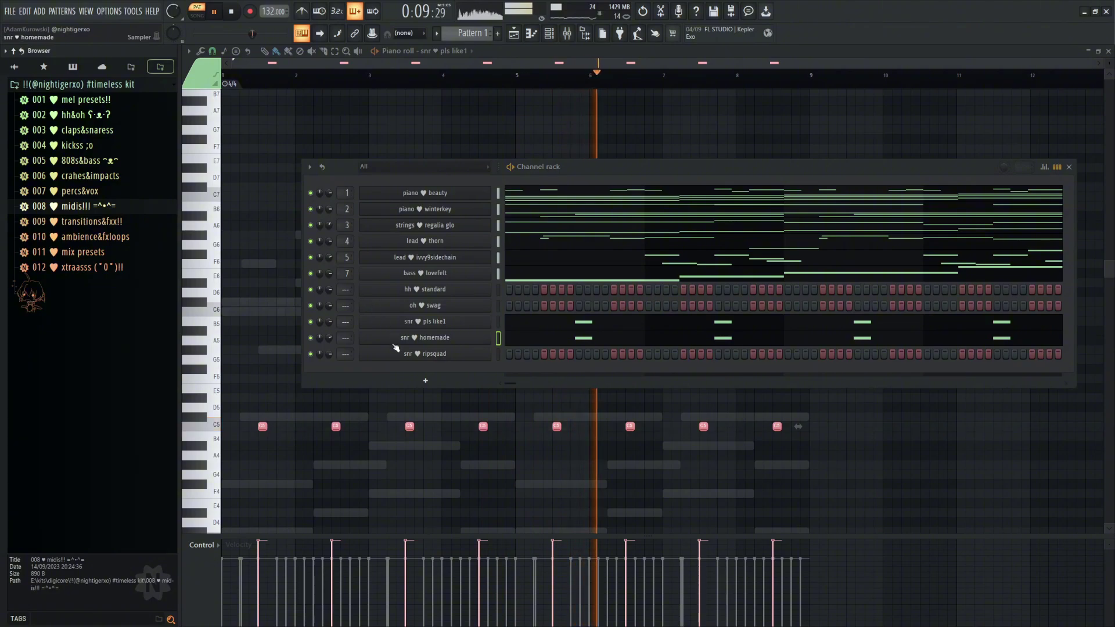
click(97, 208)
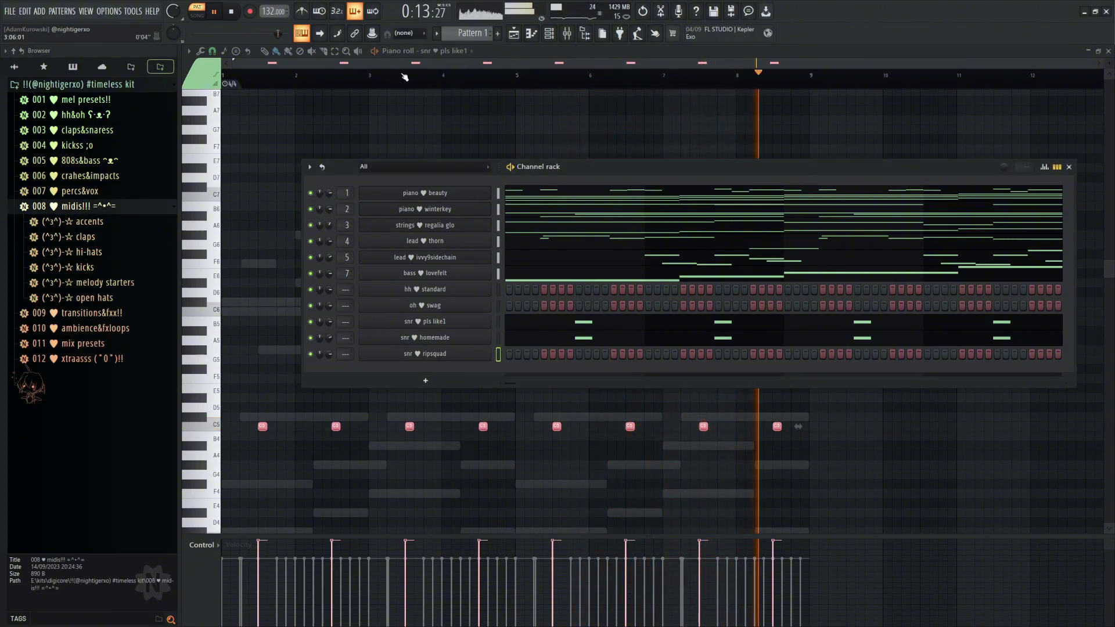
scroll(442, 52, up, 1)
scroll(448, 53, down, 2)
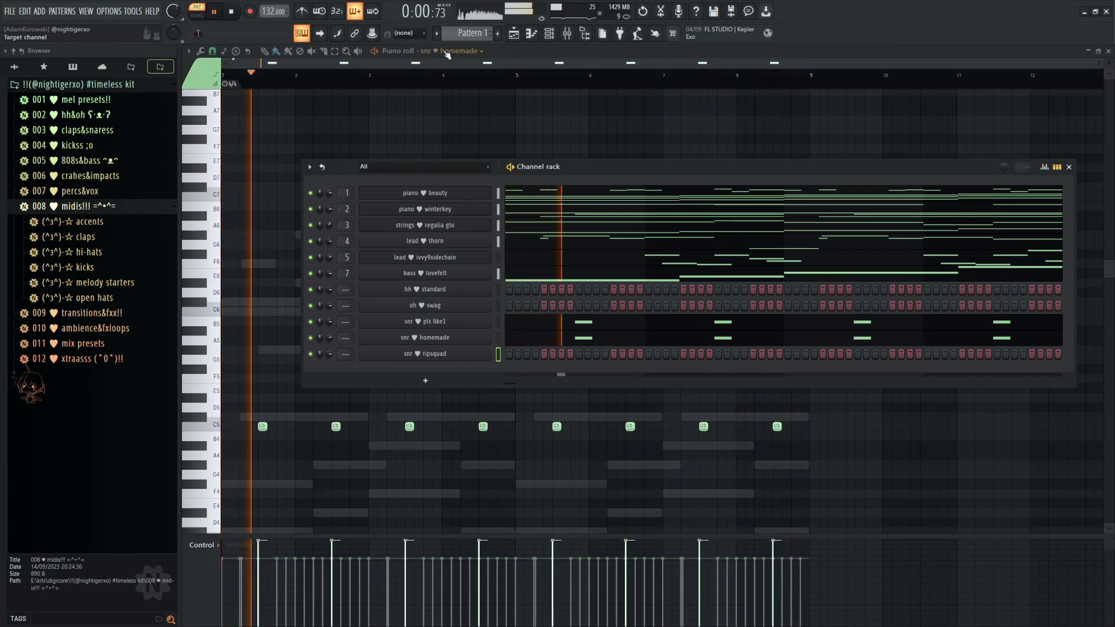
scroll(447, 51, up, 8)
click(447, 51)
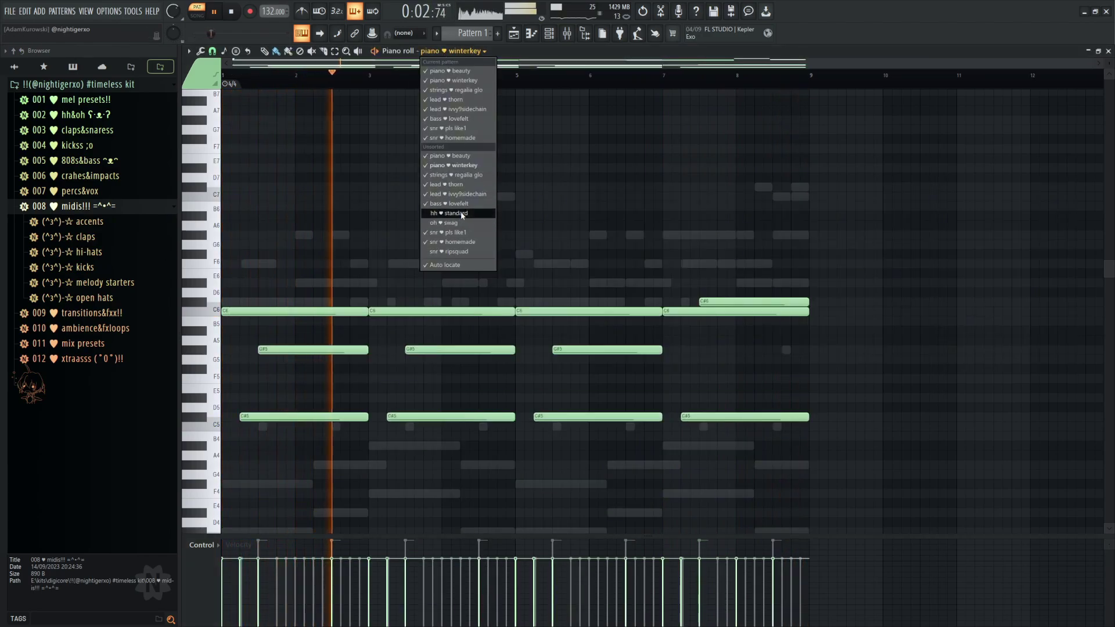
click(457, 251)
Import the snr ♥ 015 MIDI from the kit's accents folder into snr ♥ ripsquad and show the channel rack
click(112, 223)
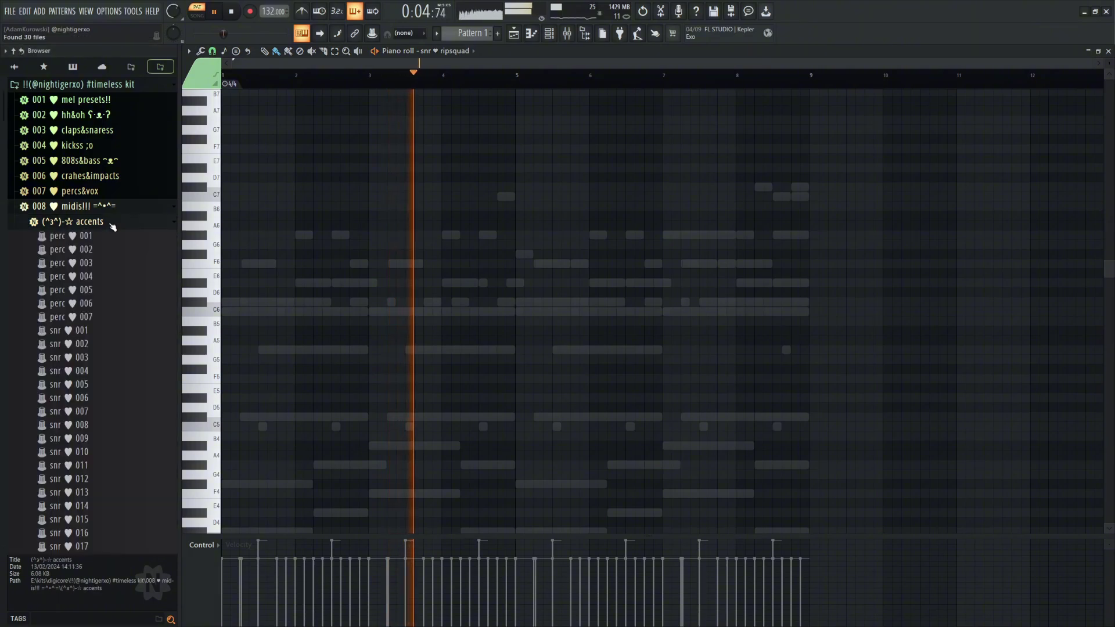
scroll(106, 278, down, 3)
drag(93, 357, 465, 296)
key(Return)
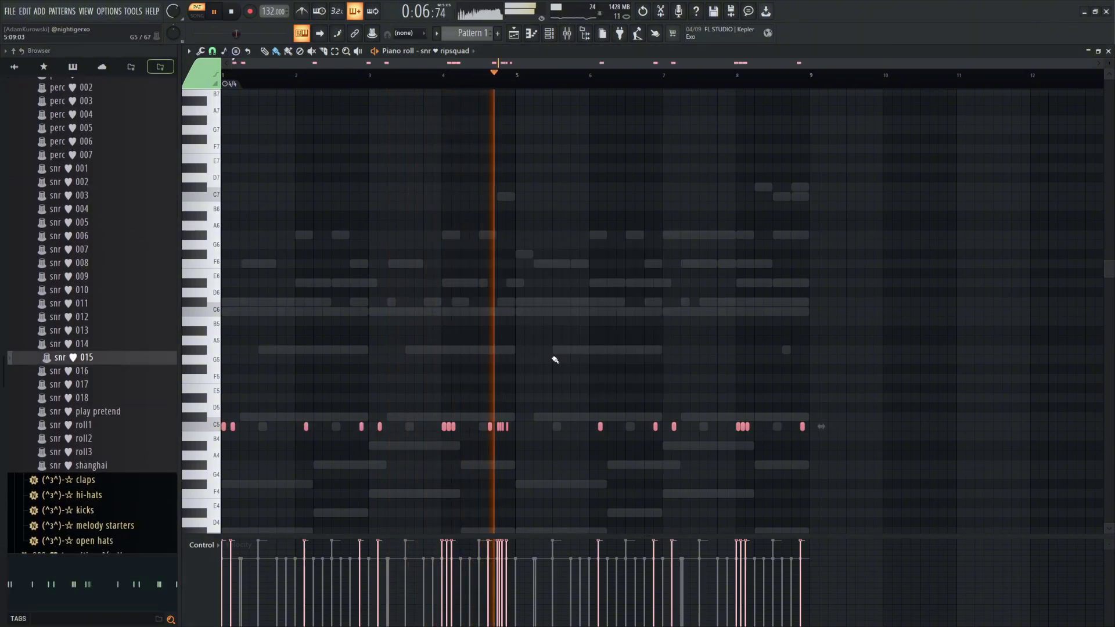
click(551, 35)
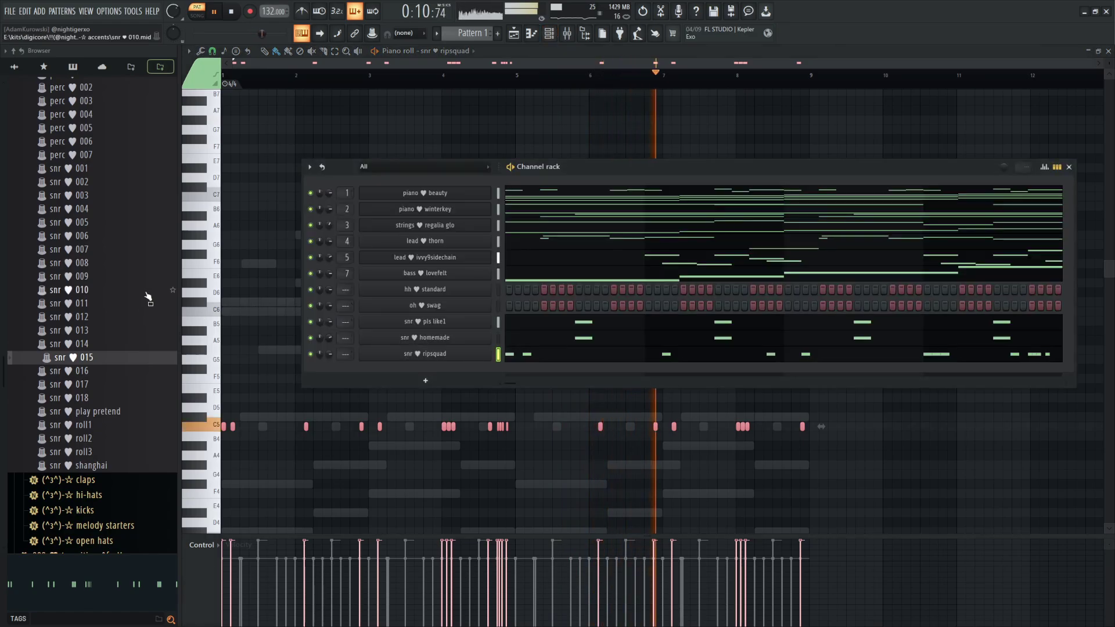
Switch the piano roll to hh ♥ standard, import the hh ♥ jxlyy hi-hat MIDI and transpose its notes up one semitone
click(456, 51)
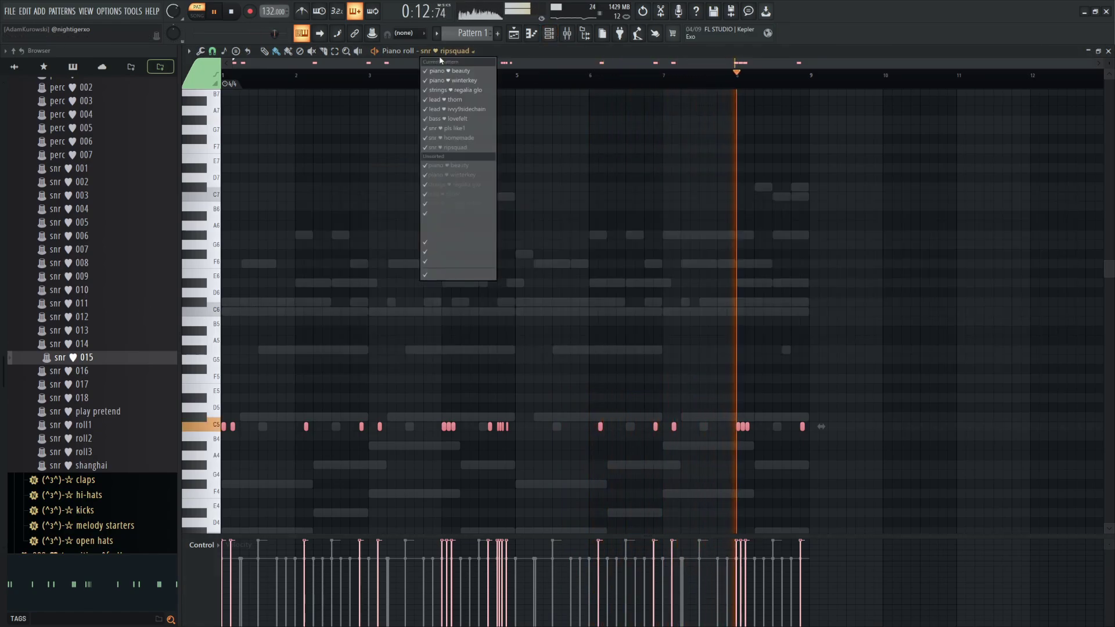
click(456, 223)
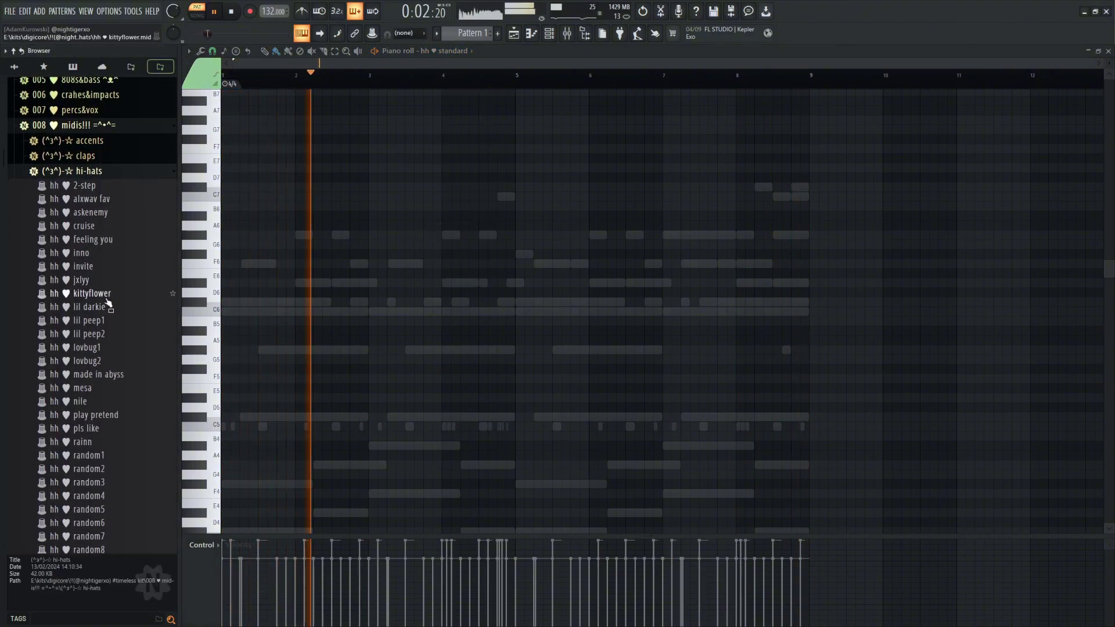
drag(107, 281, 411, 260)
key(Return)
scroll(407, 272, down, 2)
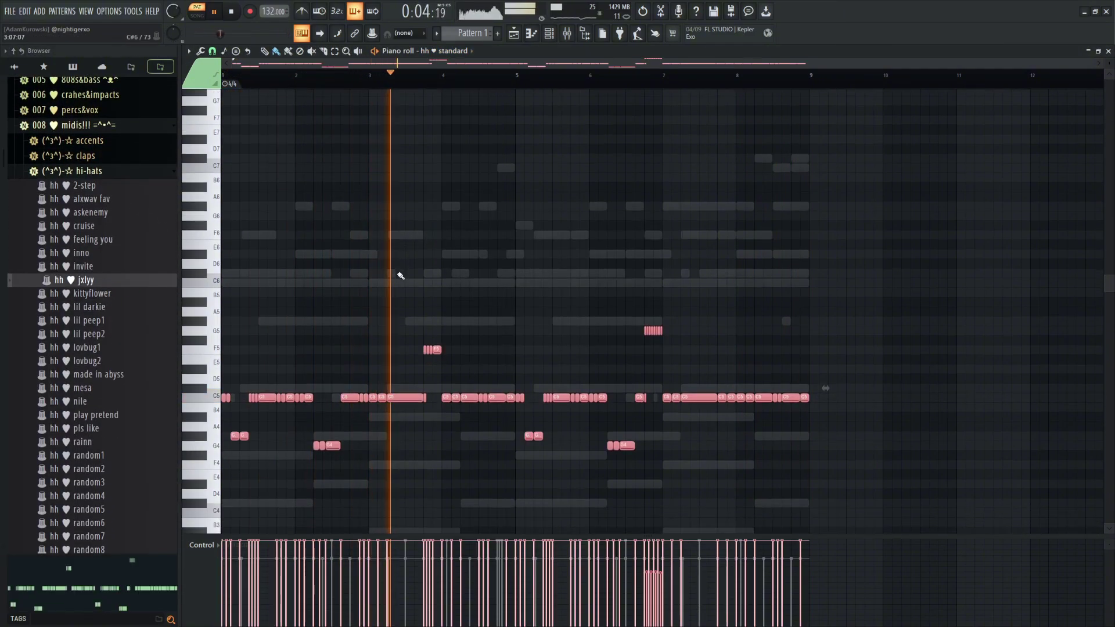
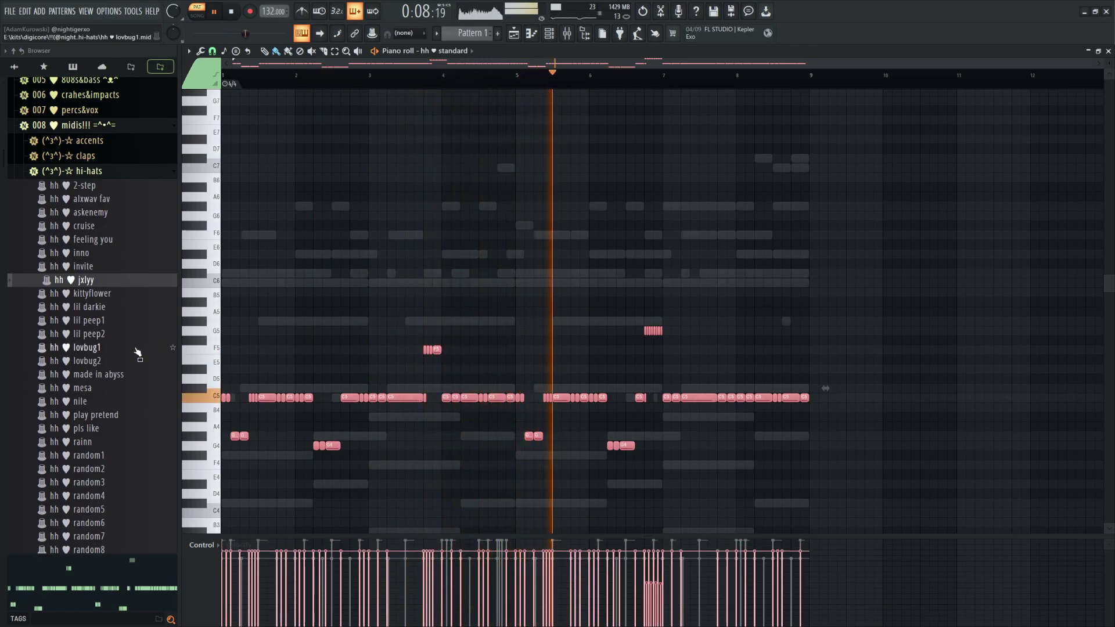
key(Up)
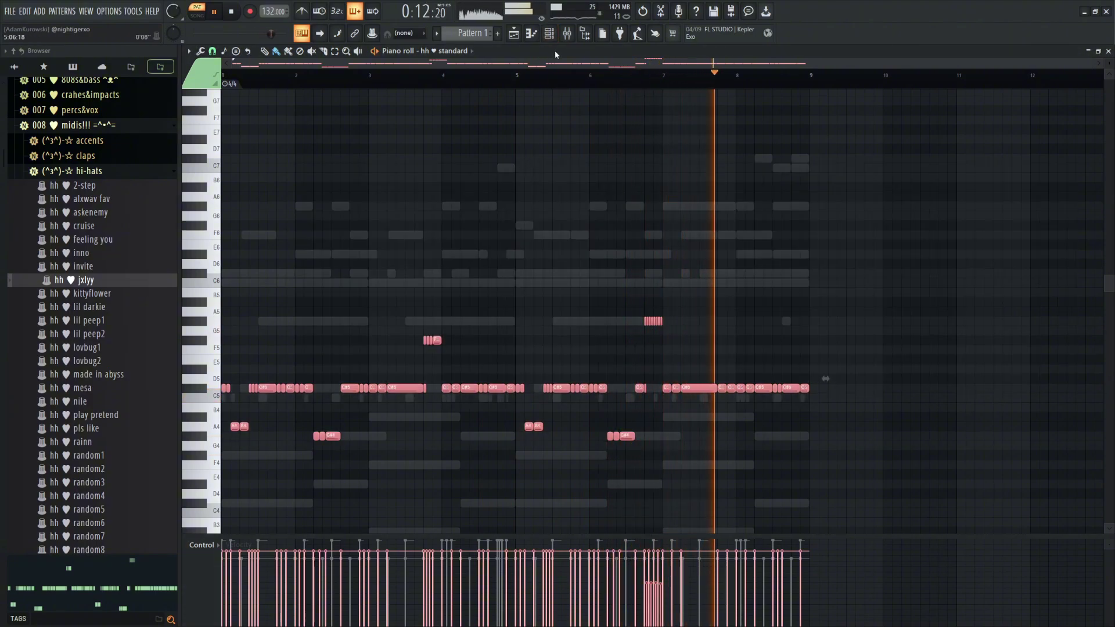
Show the channel rack and open the kit's hh&oh sample folder at the hi-hat samples
key(F6)
click(93, 127)
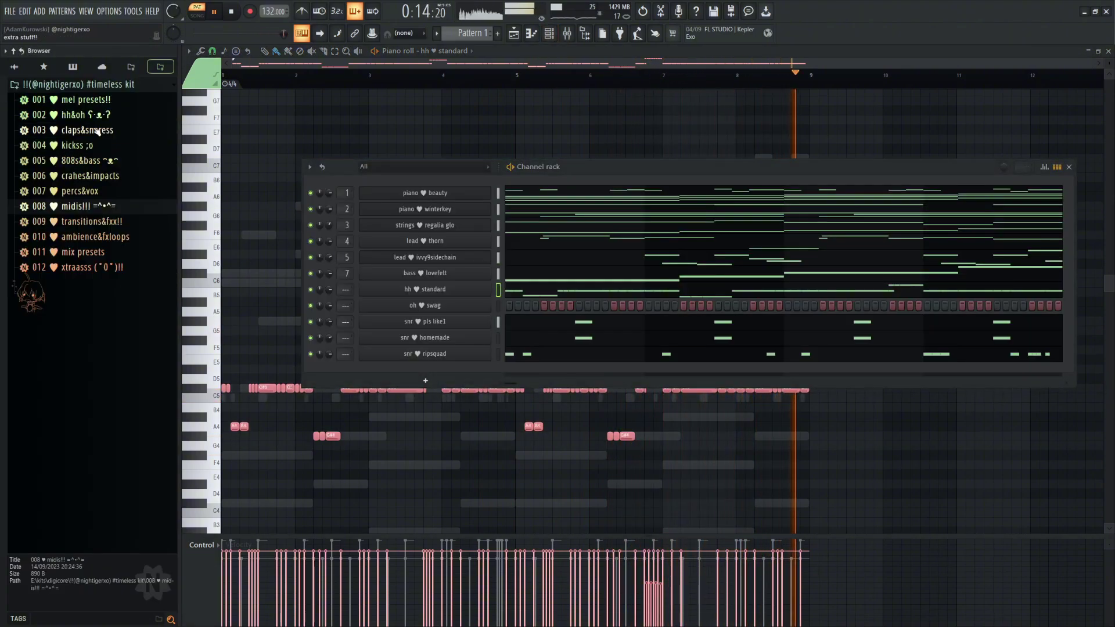
click(93, 113)
scroll(122, 408, down, 8)
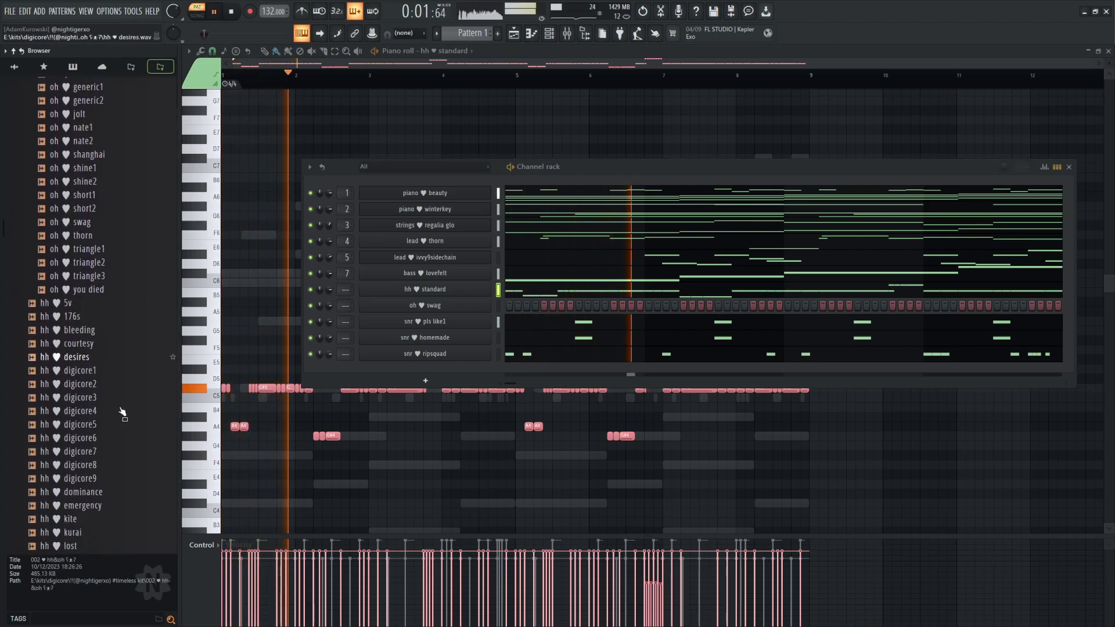
Audition hi-hat samples and try hh ♥ shanghai, followed by hh ♥ kite, in place of the hh ♥ standard sample
key(space)
click(104, 388)
click(103, 402)
click(97, 432)
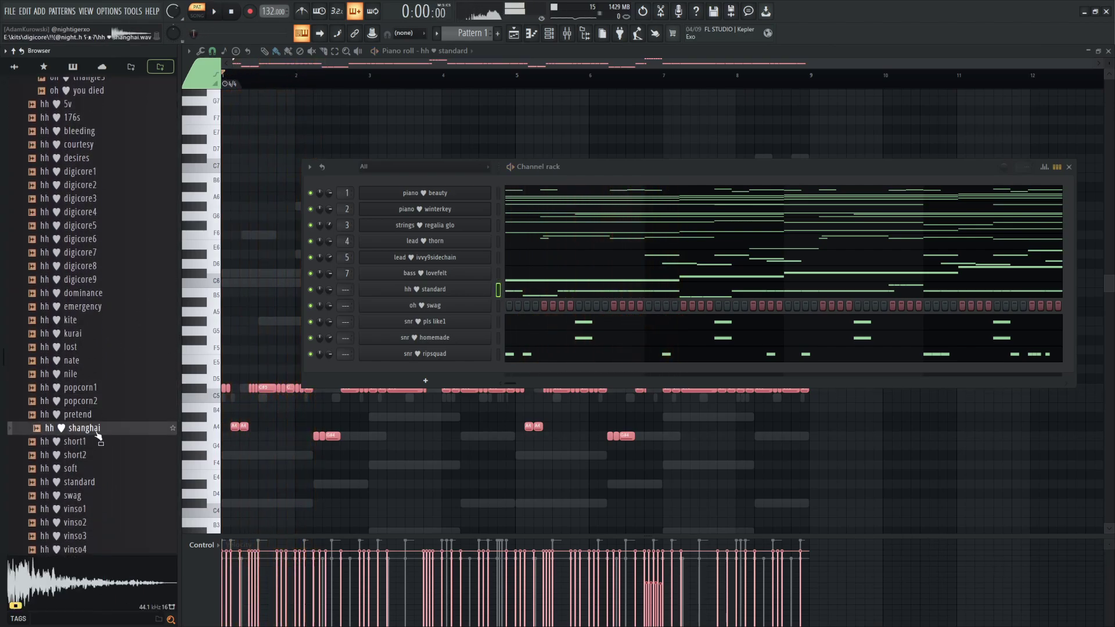
drag(434, 290, 435, 290)
key(space)
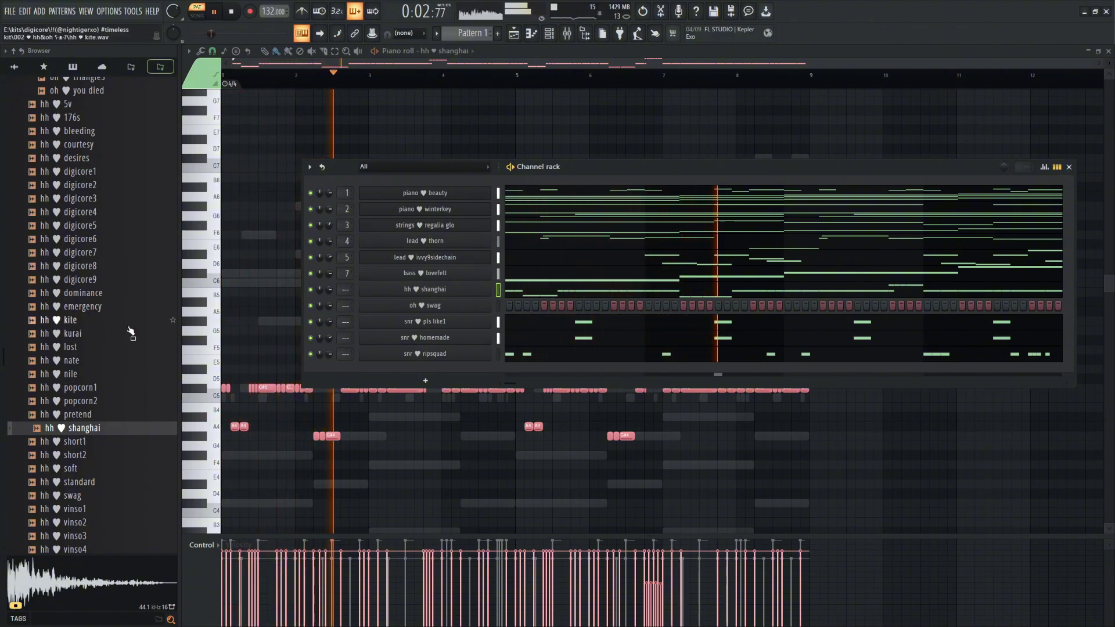
drag(171, 320, 410, 294)
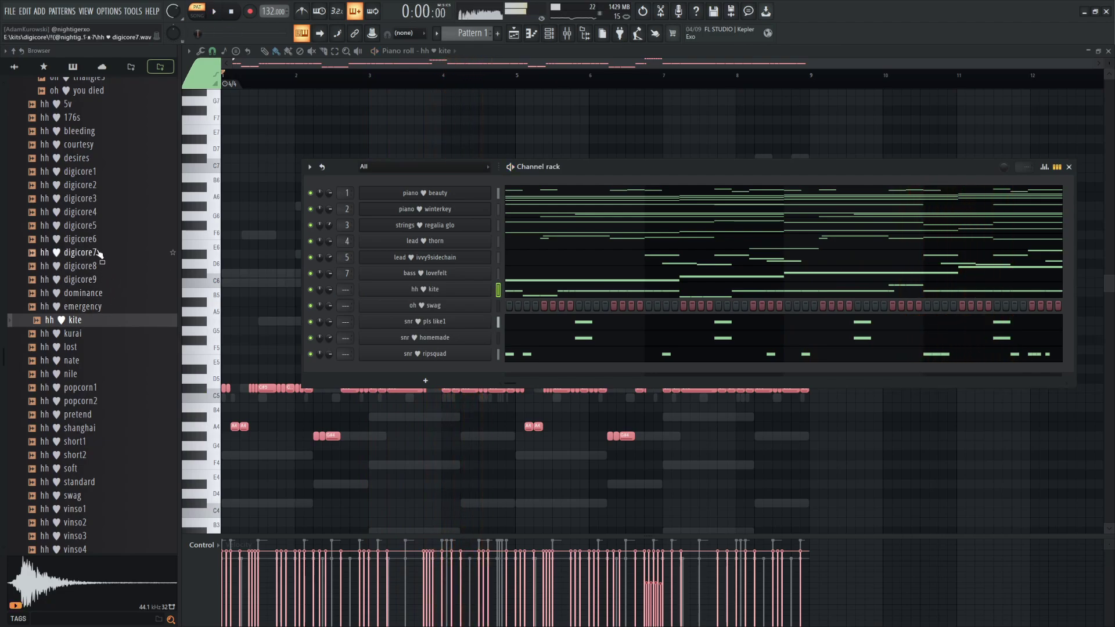
Audition the samples around hh ♥ emergency, replace the hi-hat channel's sample with hh ♥ dominance and play the pattern
key(space)
click(110, 306)
key(Up)
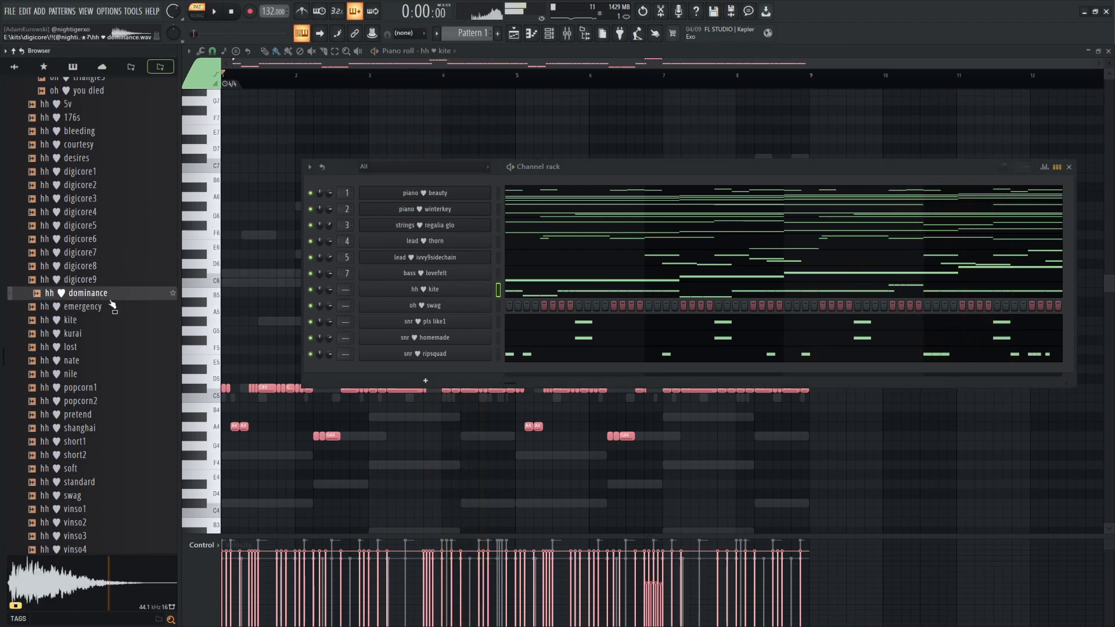
drag(403, 297, 405, 295)
key(space)
Transpose the hh ♥ dominance notes down one semitone and show the channel rack
key(F6)
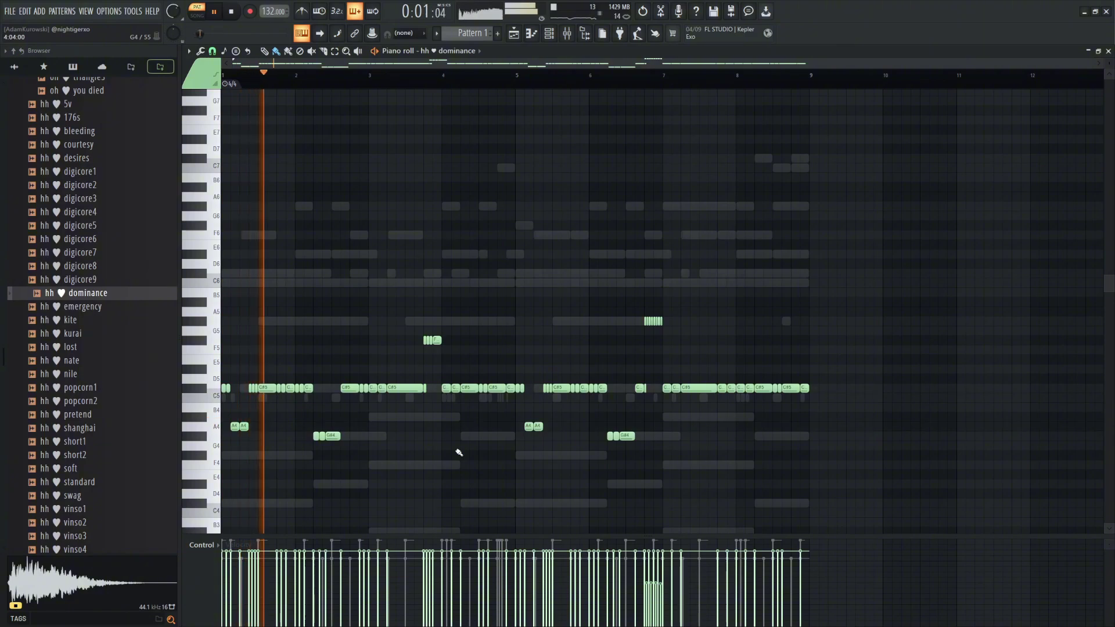
key(shift+Down)
key(F6)
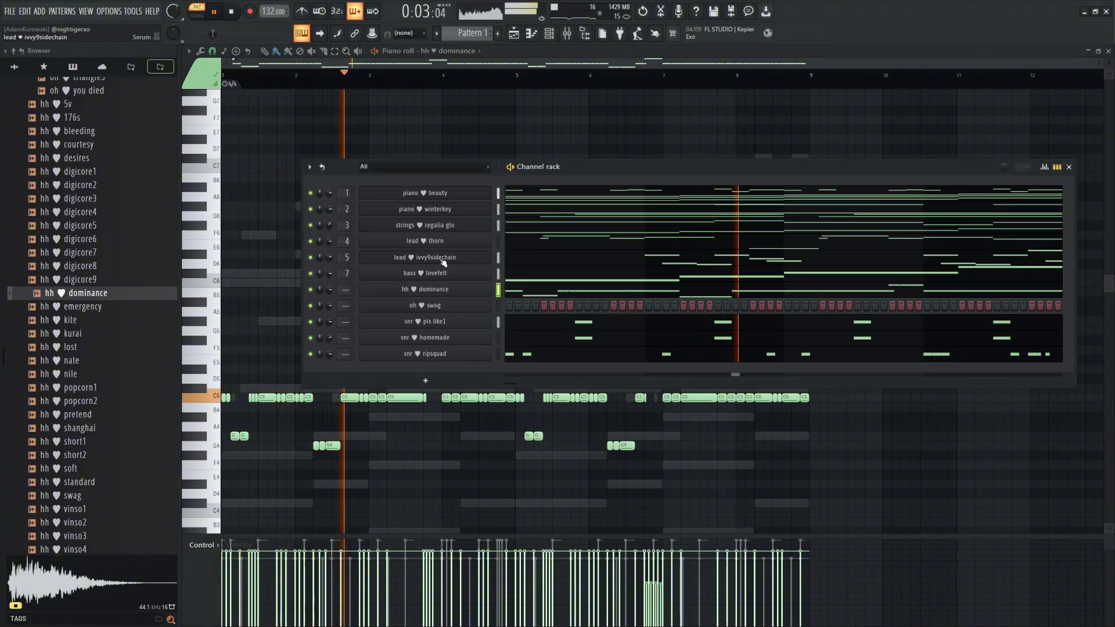
Set the quick fade out of the hh ♥ dominance sample to 23% in its sampler settings
click(450, 289)
drag(368, 257, 368, 254)
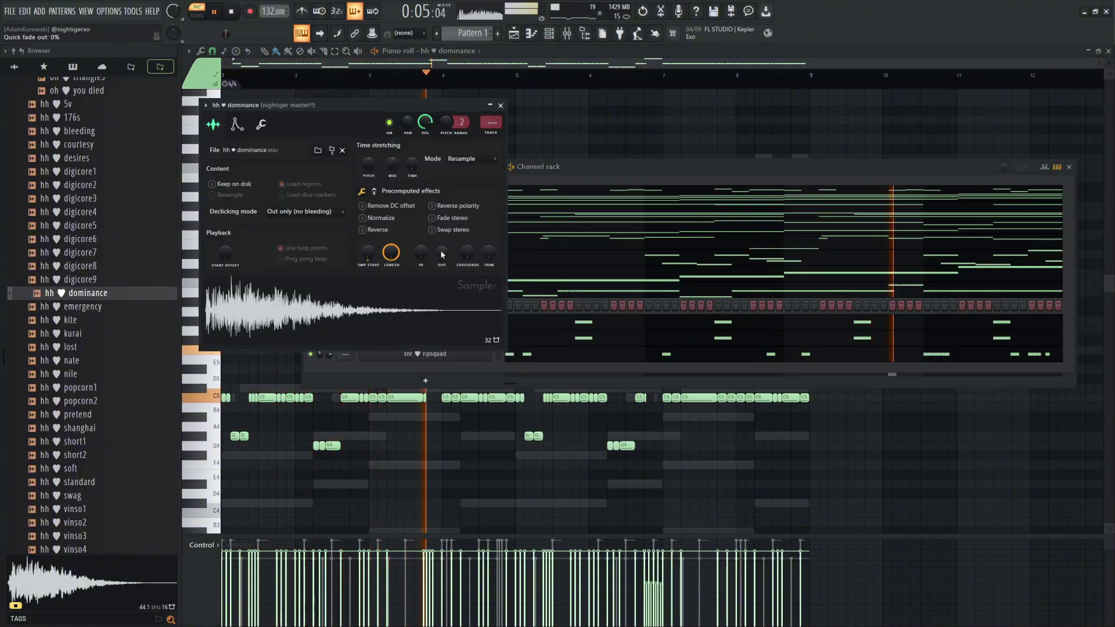
scroll(441, 254, up, 3)
scroll(441, 256, up, 3)
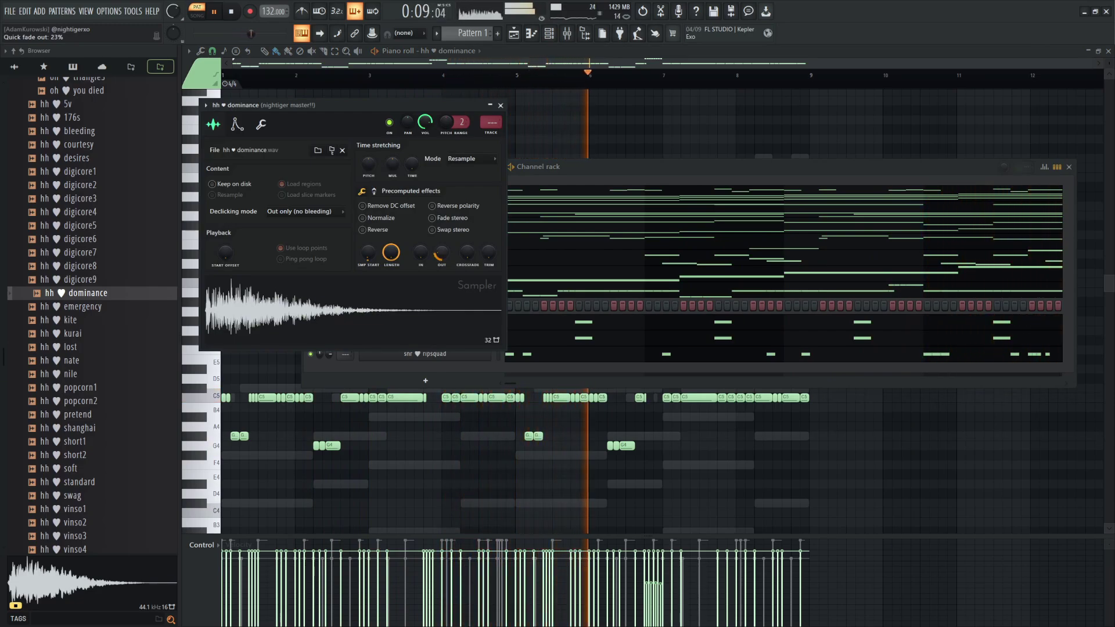
click(500, 105)
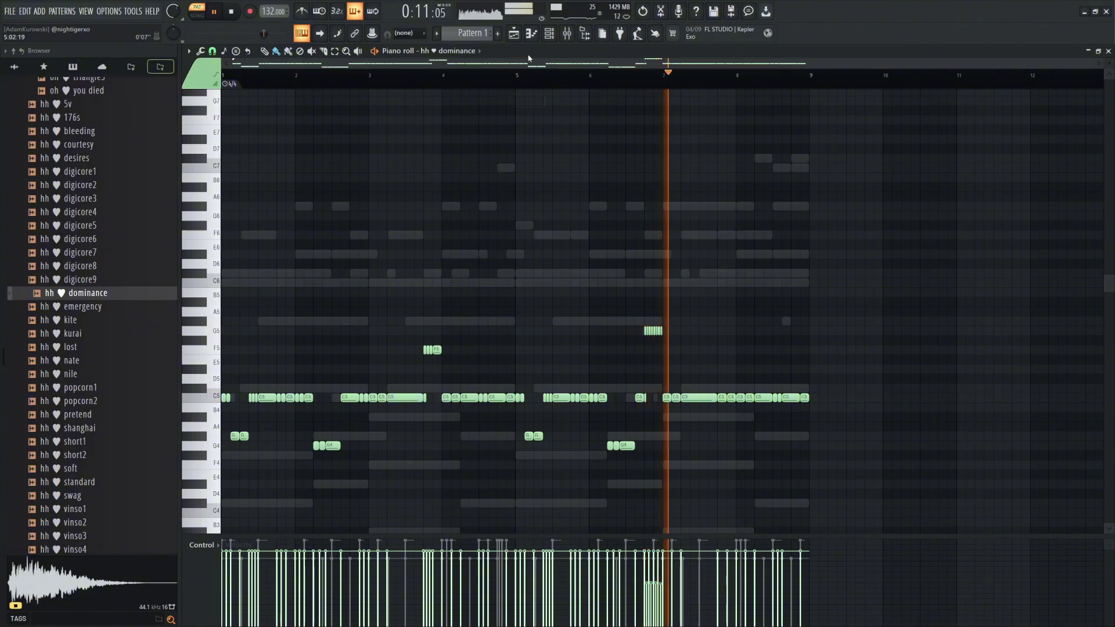
Show the channel rack, collapse the hi-hat folders in the browser and expand the open hats folder under midis
click(549, 33)
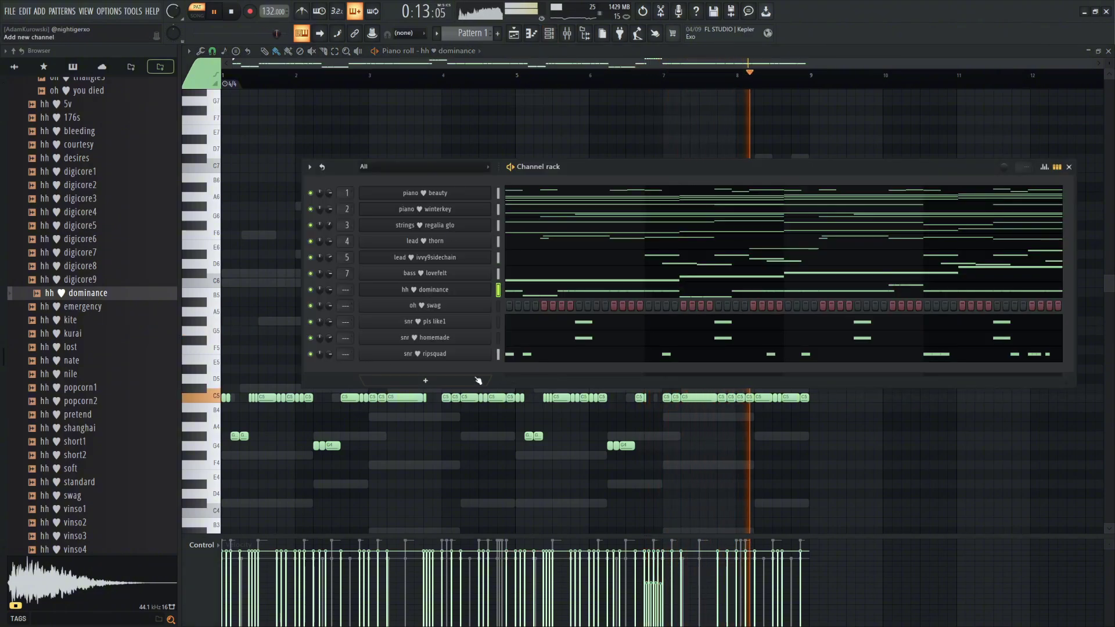
scroll(87, 259, up, 8)
click(110, 131)
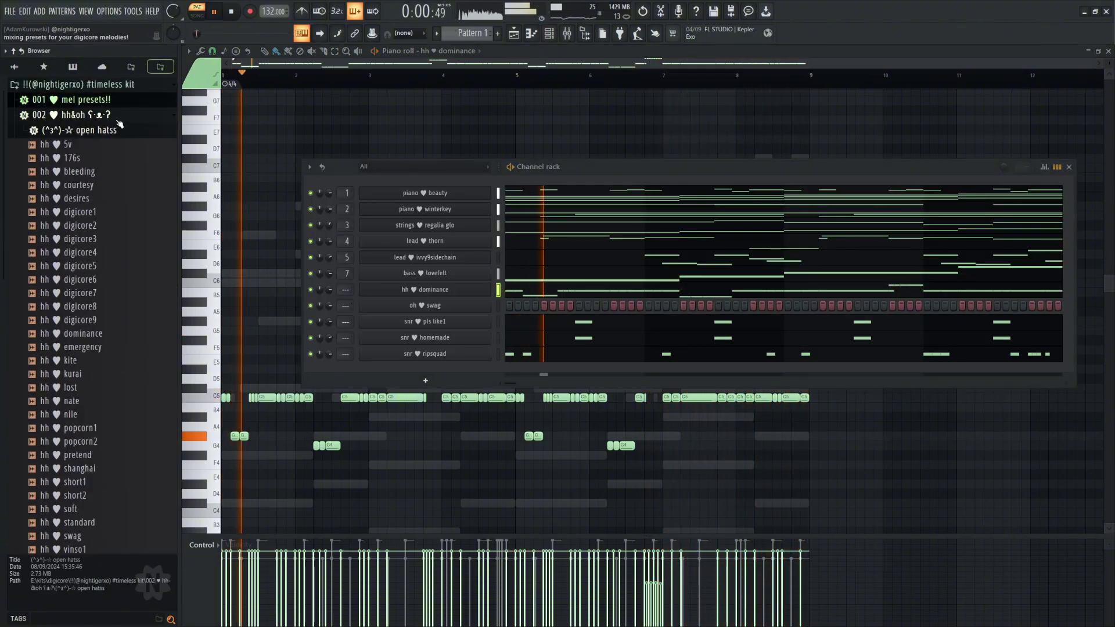
click(119, 124)
click(120, 209)
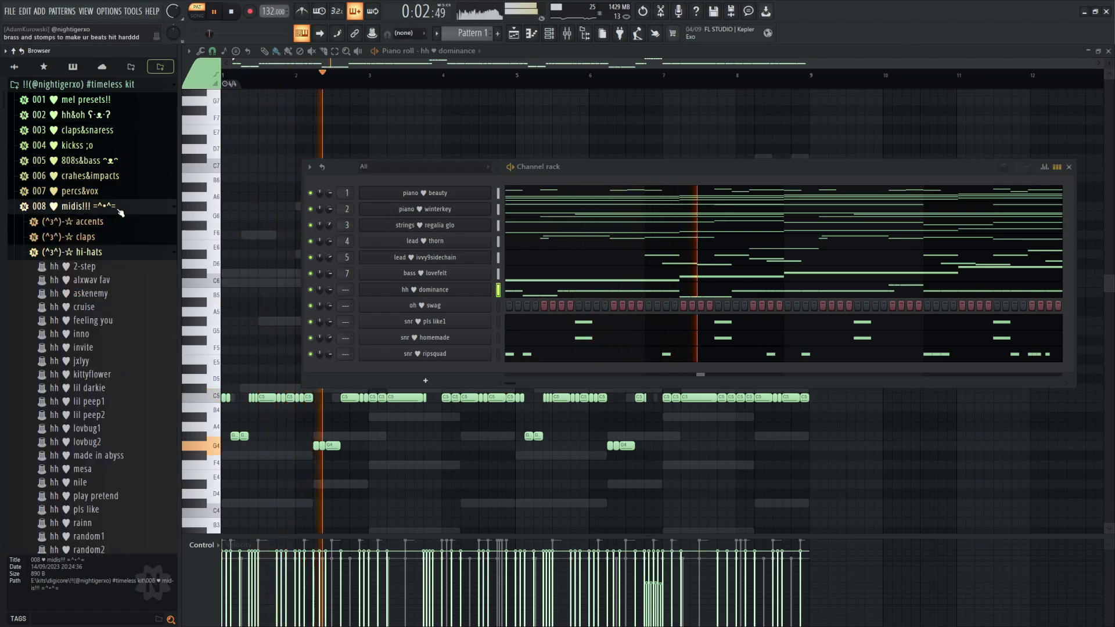
click(122, 251)
click(124, 291)
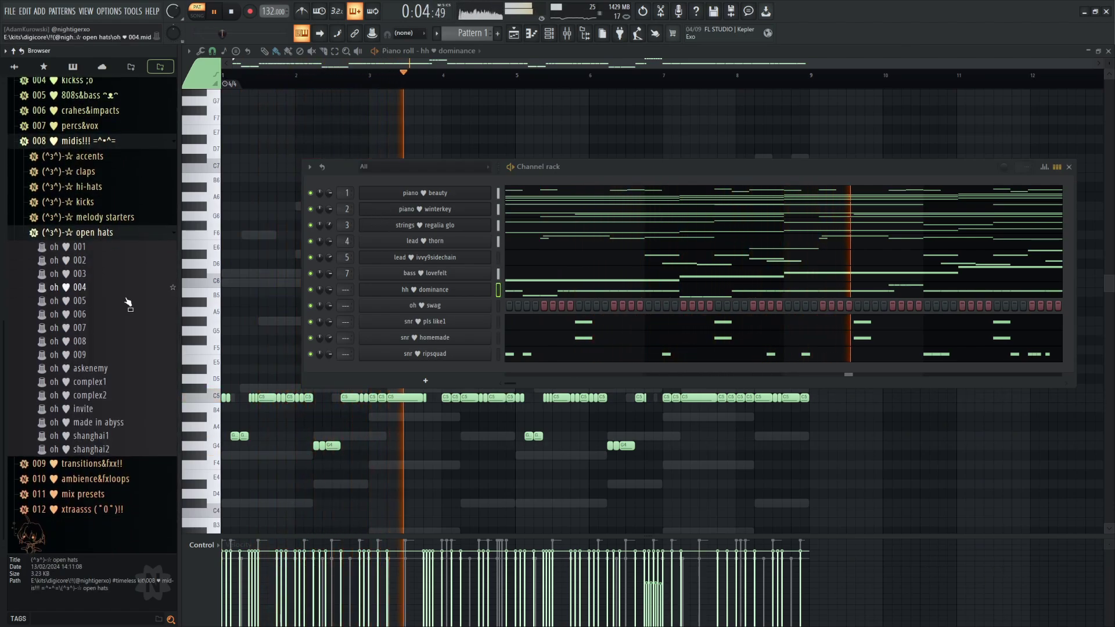
Import the oh ♥ made in abyss open hat MIDI into the oh ♥ swag channel
drag(93, 421, 455, 321)
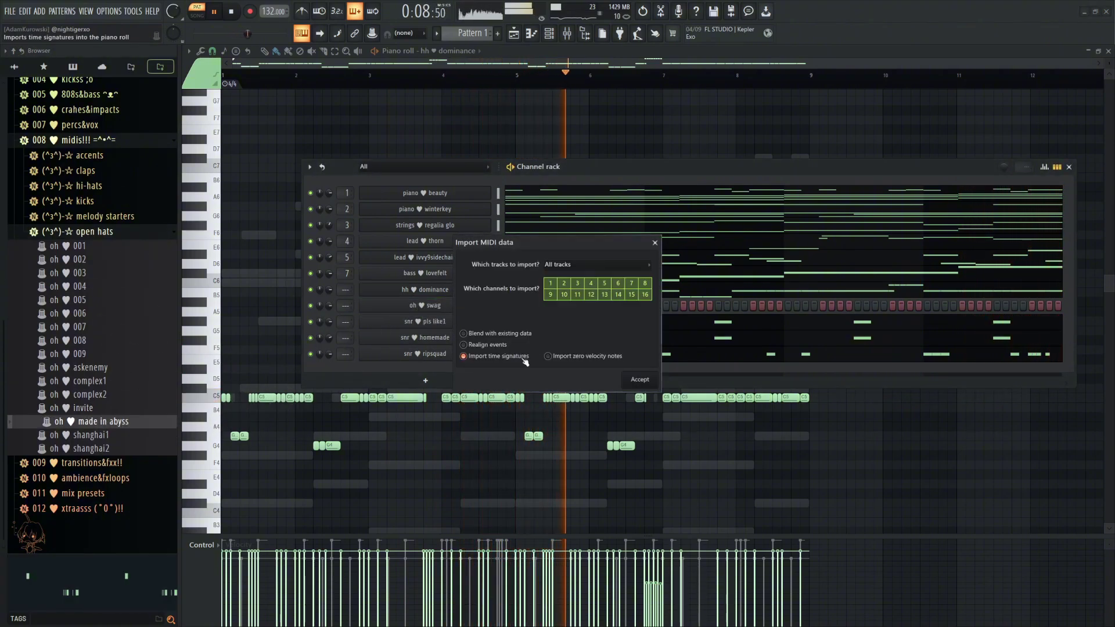
click(636, 380)
right_click(697, 468)
Restart playback and switch the piano roll to the oh ♥ swag channel
click(476, 51)
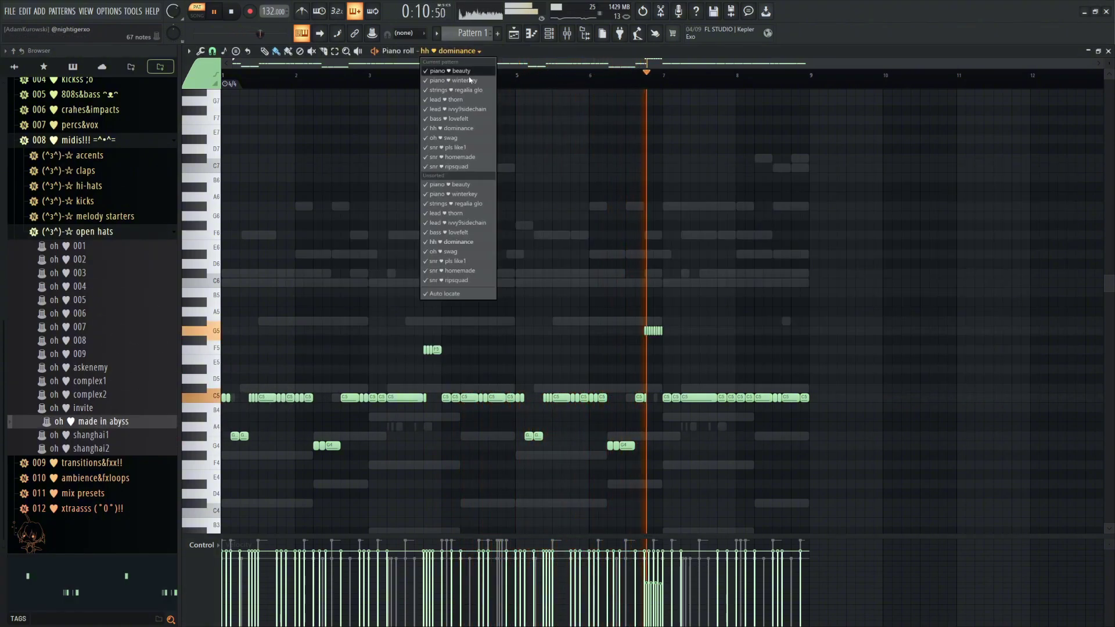
key(F6)
click(427, 305)
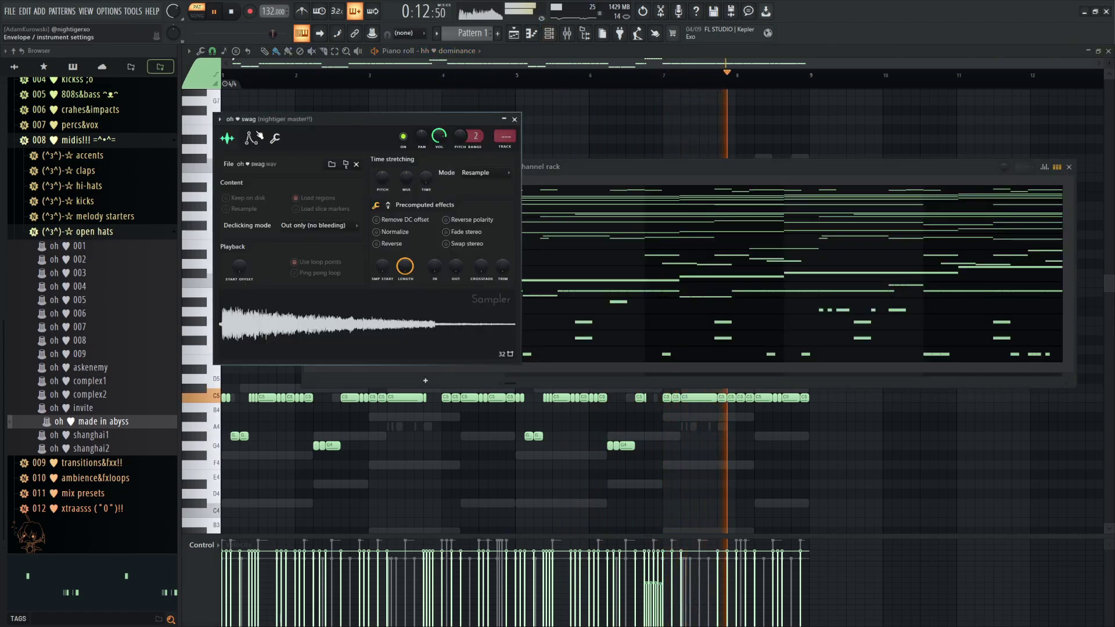
key(space)
key(space)
right_click(400, 470)
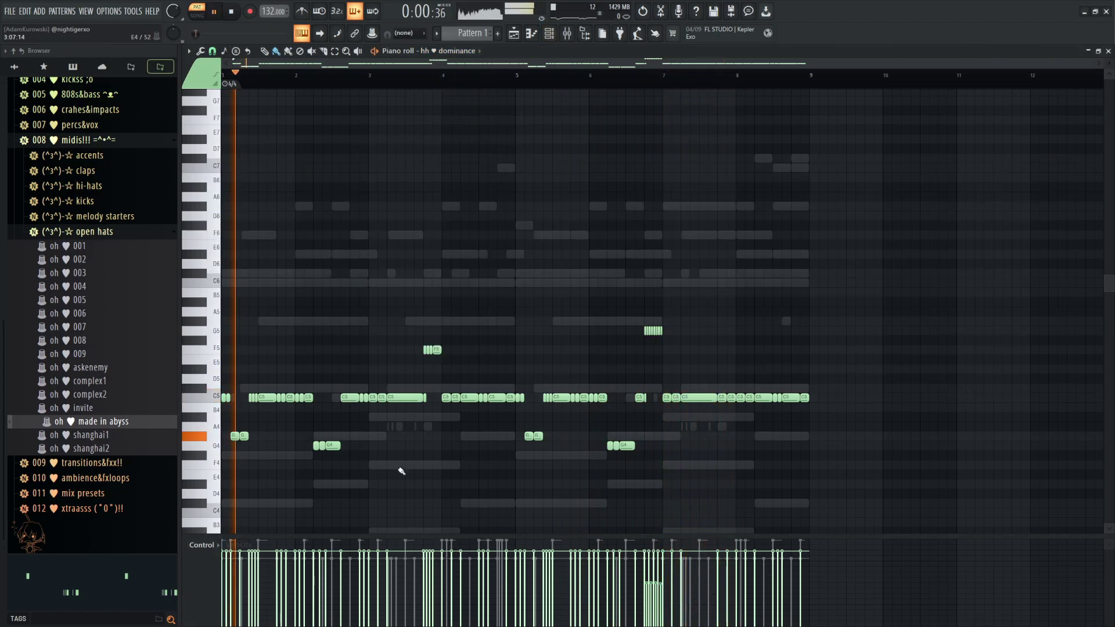
click(441, 52)
click(462, 138)
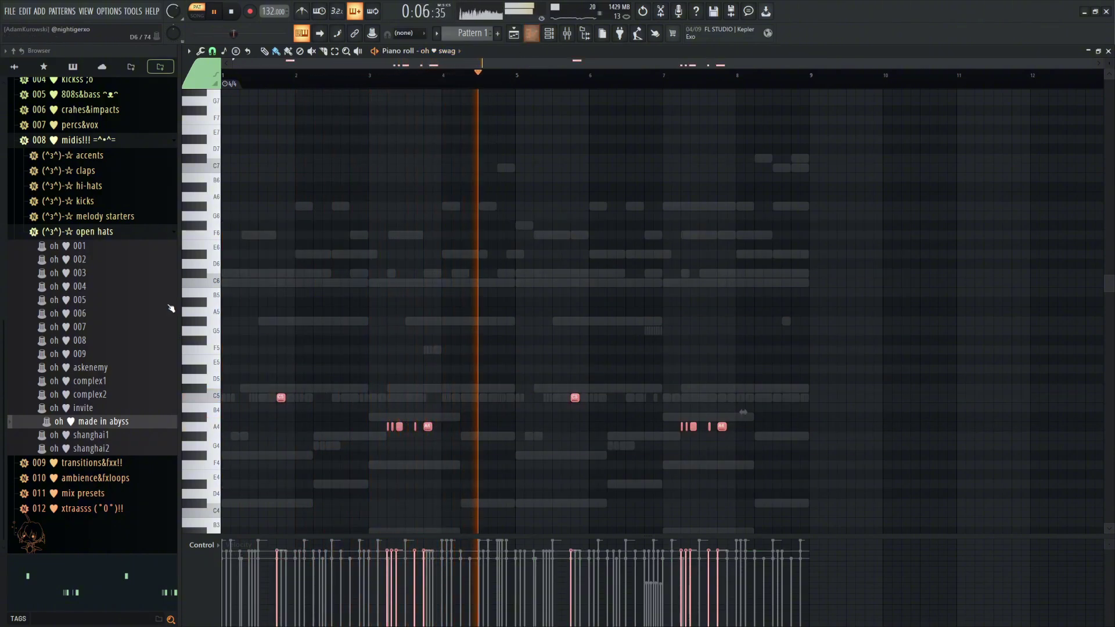
Replace the oh ♥ swag notes with the oh ♥ complex2 open hat MIDI and play the pattern
drag(169, 394, 555, 384)
click(631, 380)
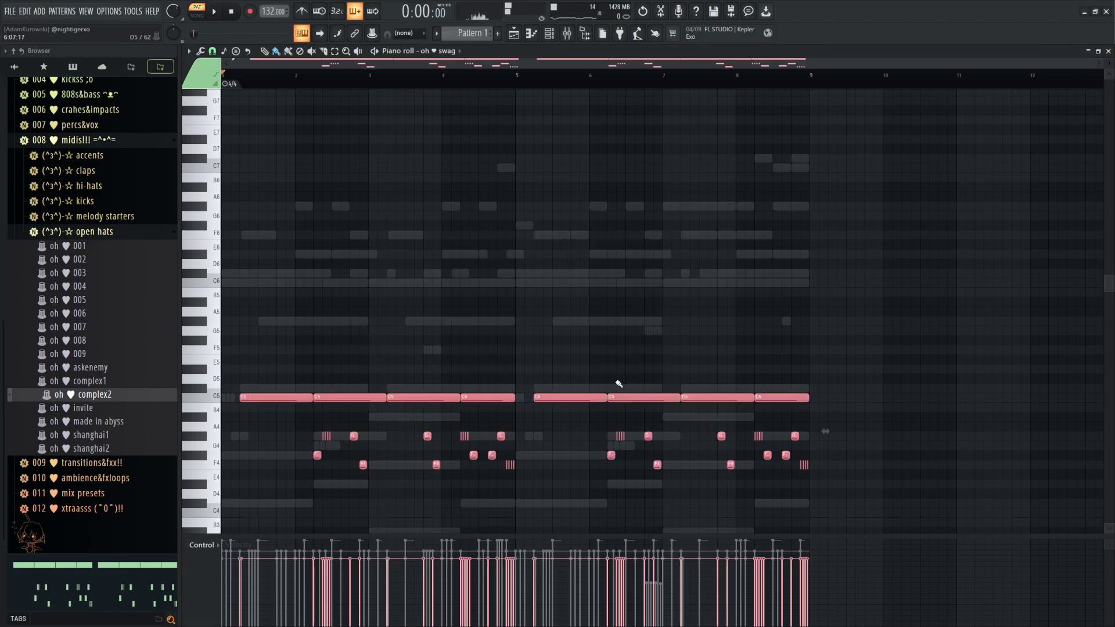
key(space)
scroll(256, 339, down, 4)
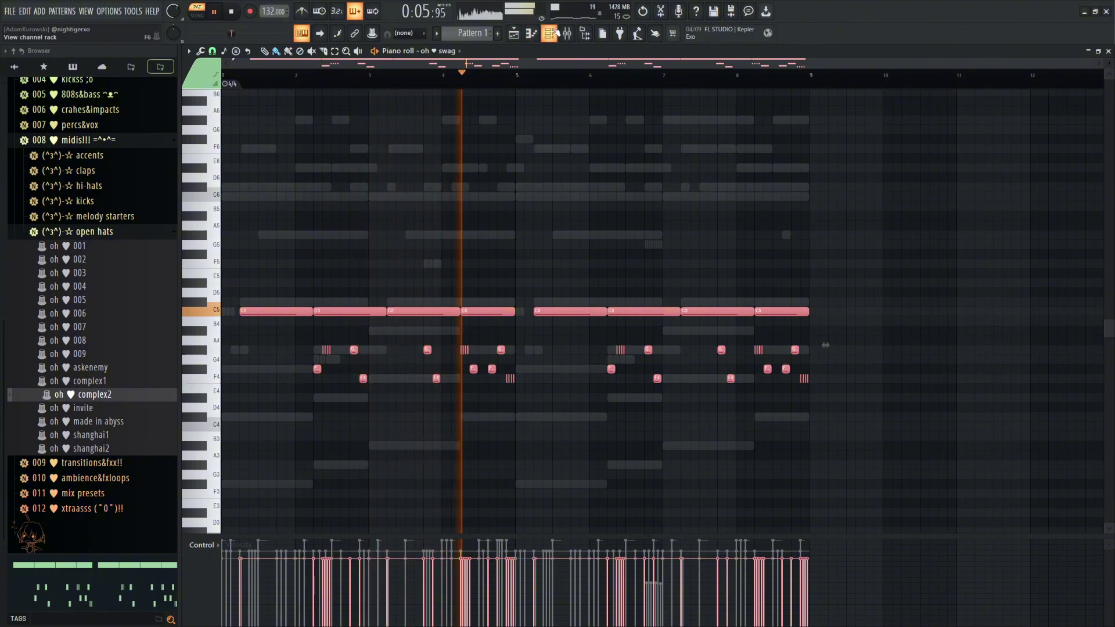
Expand the crahes&impacts folder in the browser, mute the bass ♥ lovefelt channel and stop playback
key(F6)
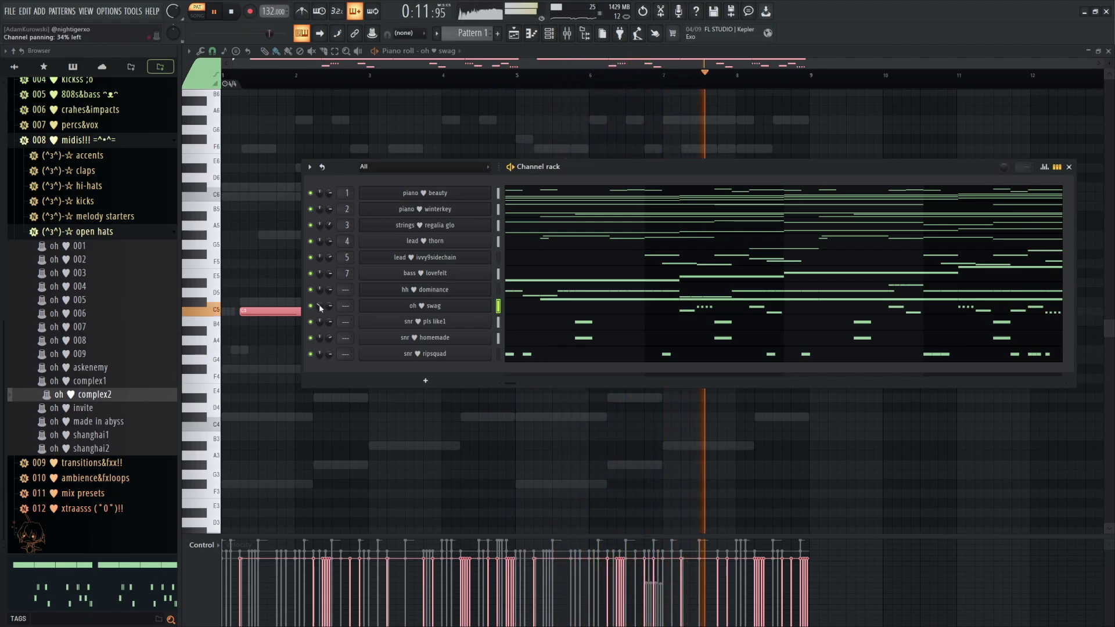
click(98, 232)
click(104, 206)
click(105, 176)
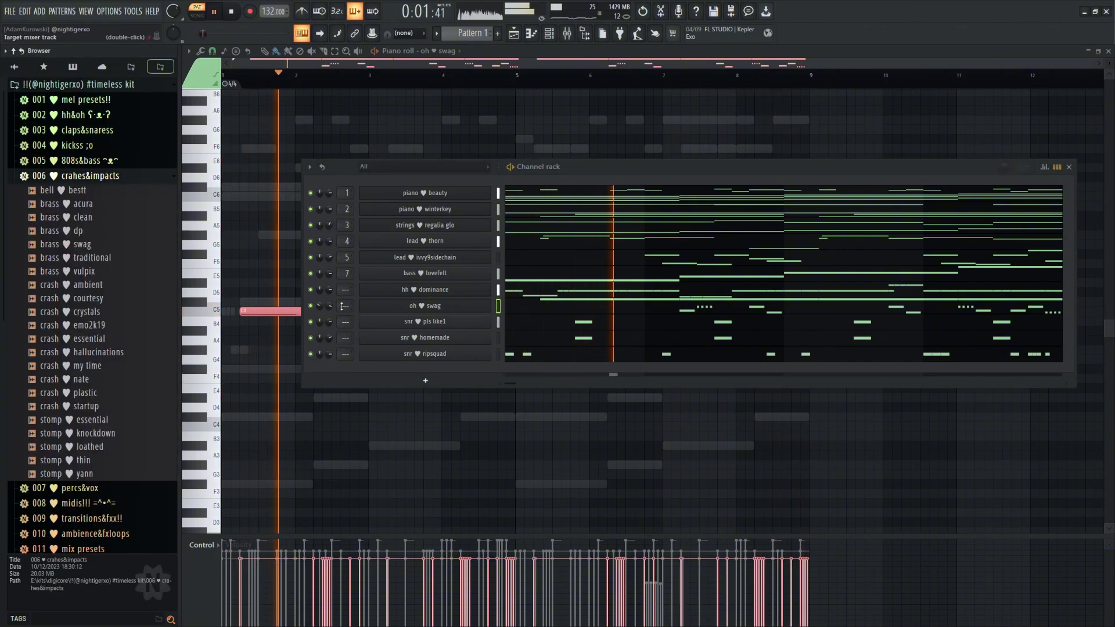
click(311, 273)
key(space)
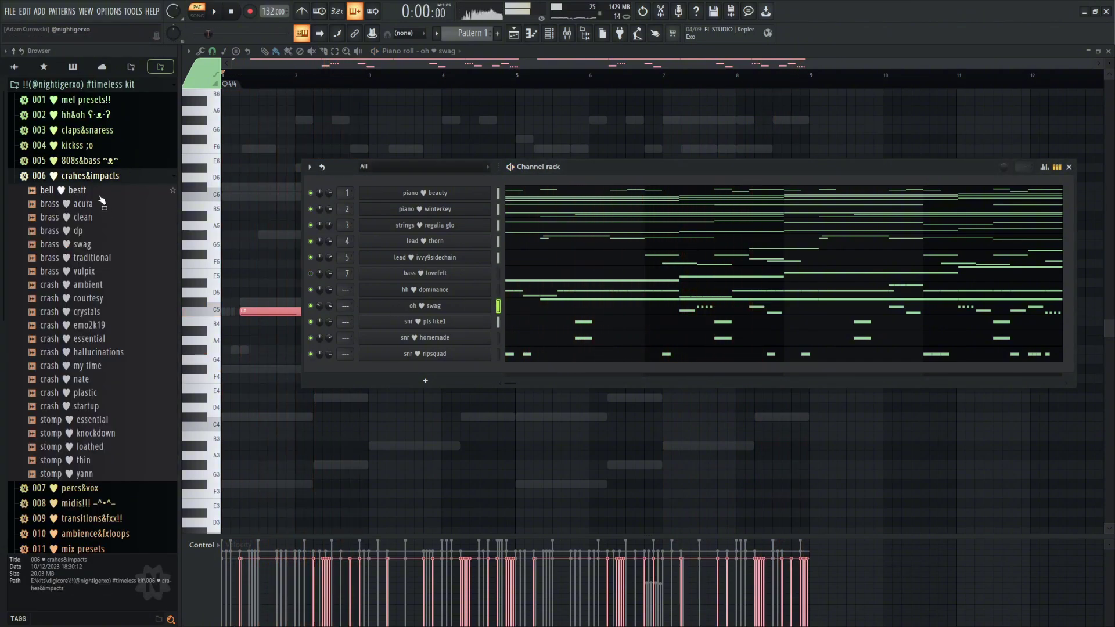
Audition crash and stomp samples, add stomp ♥ knockdown to the channel rack as a new channel and play the pattern
click(115, 366)
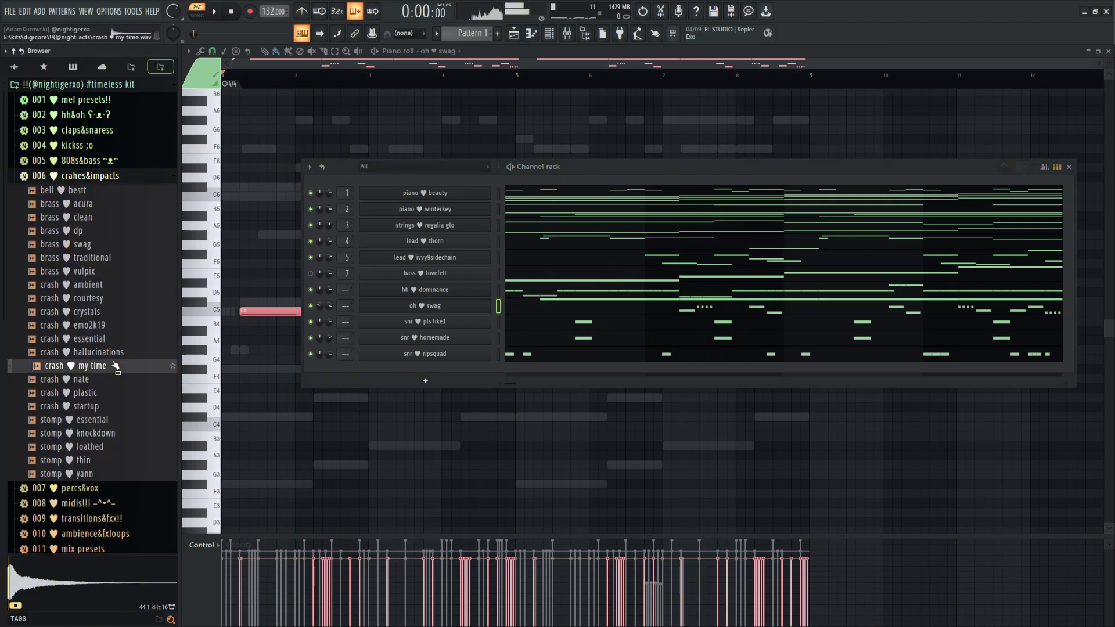
click(111, 396)
click(110, 406)
click(109, 446)
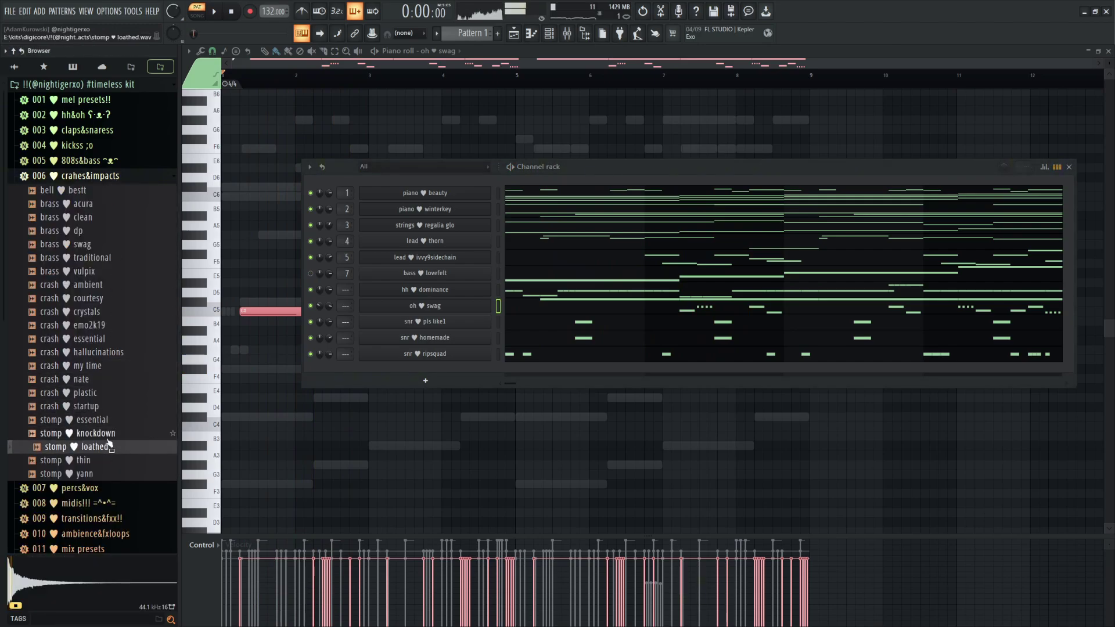
drag(376, 397, 378, 396)
key(space)
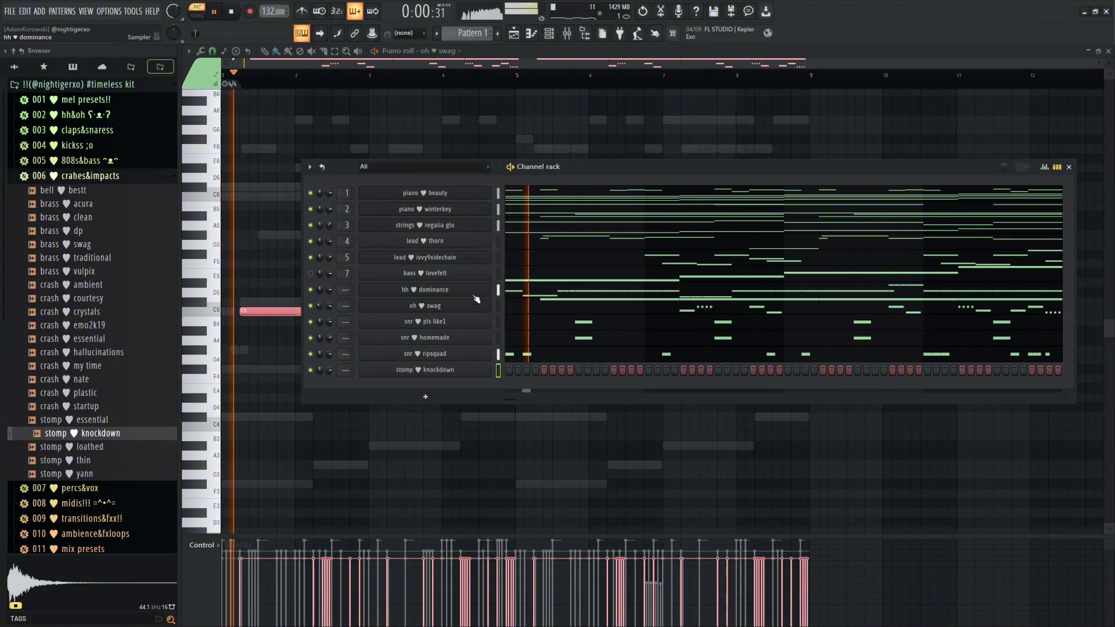
Audition 808 samples in the 808s&bass folder and add 808 ♥ candlelight as a new channel
click(101, 162)
click(101, 249)
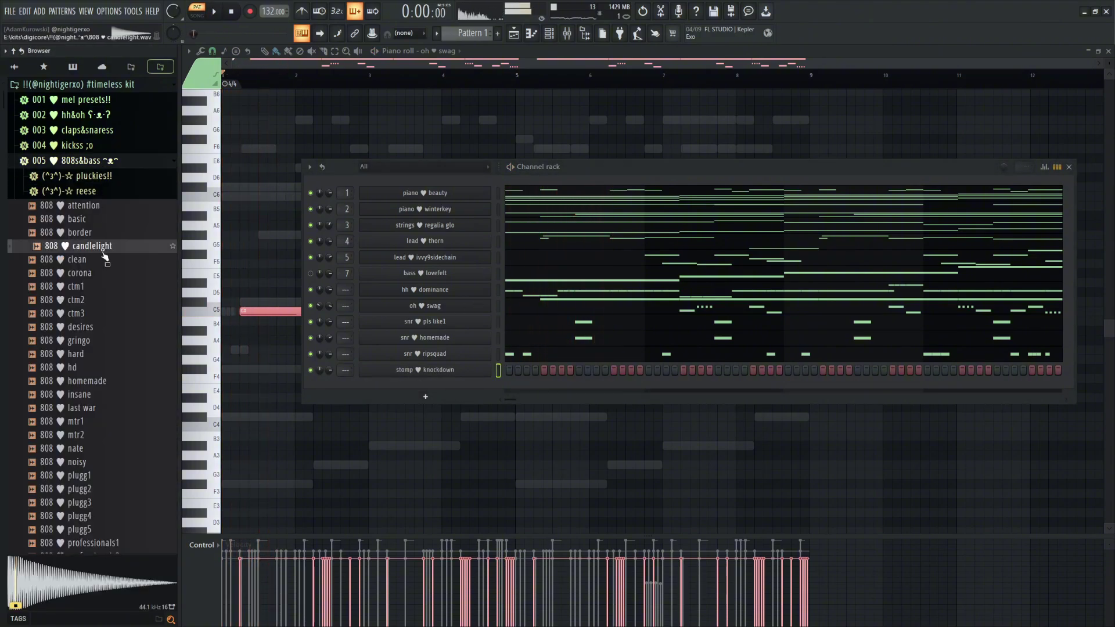
click(99, 261)
key(space)
click(98, 247)
key(space)
click(99, 232)
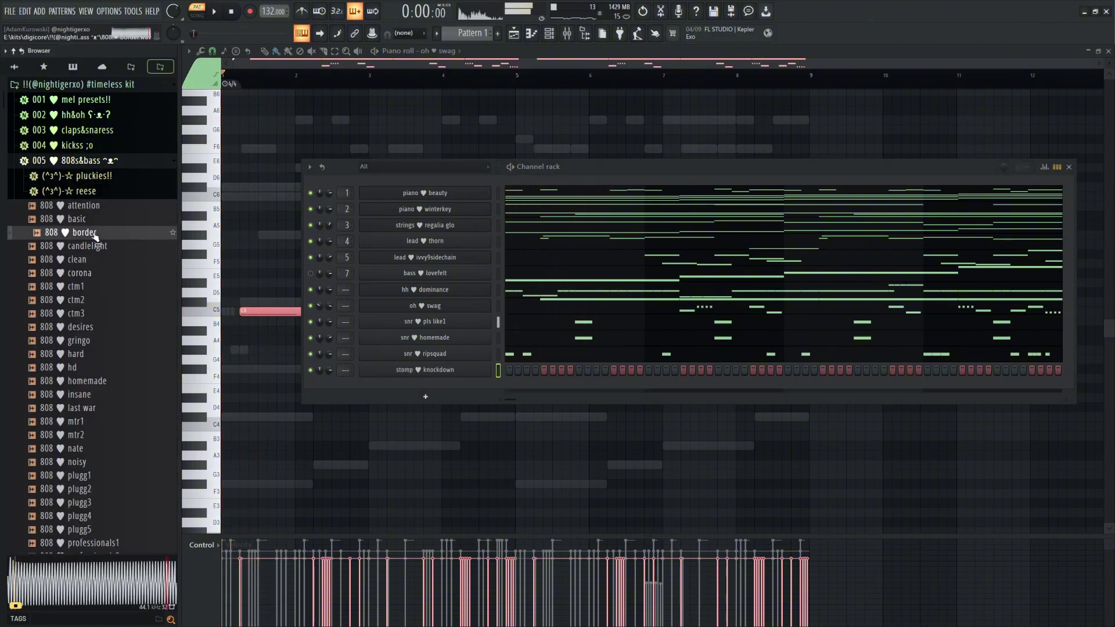
click(99, 219)
click(103, 287)
click(93, 245)
drag(92, 245, 426, 400)
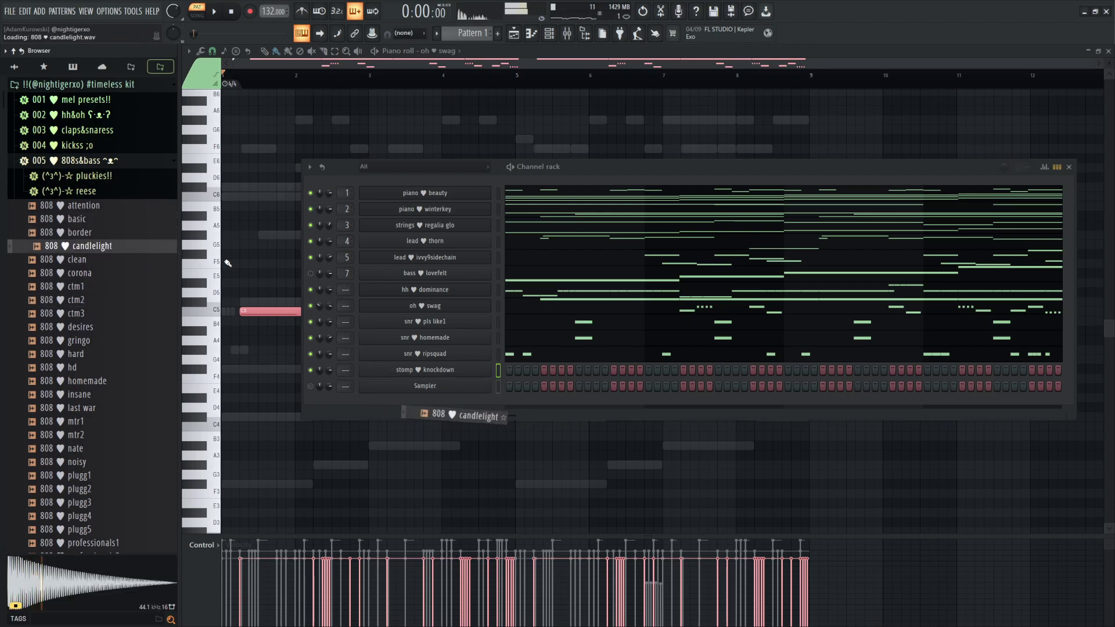
Import the kick ♥ 001 MIDI from the kicks folder under midis into the 808 ♥ candlelight channel and play the pattern
click(107, 164)
key(space)
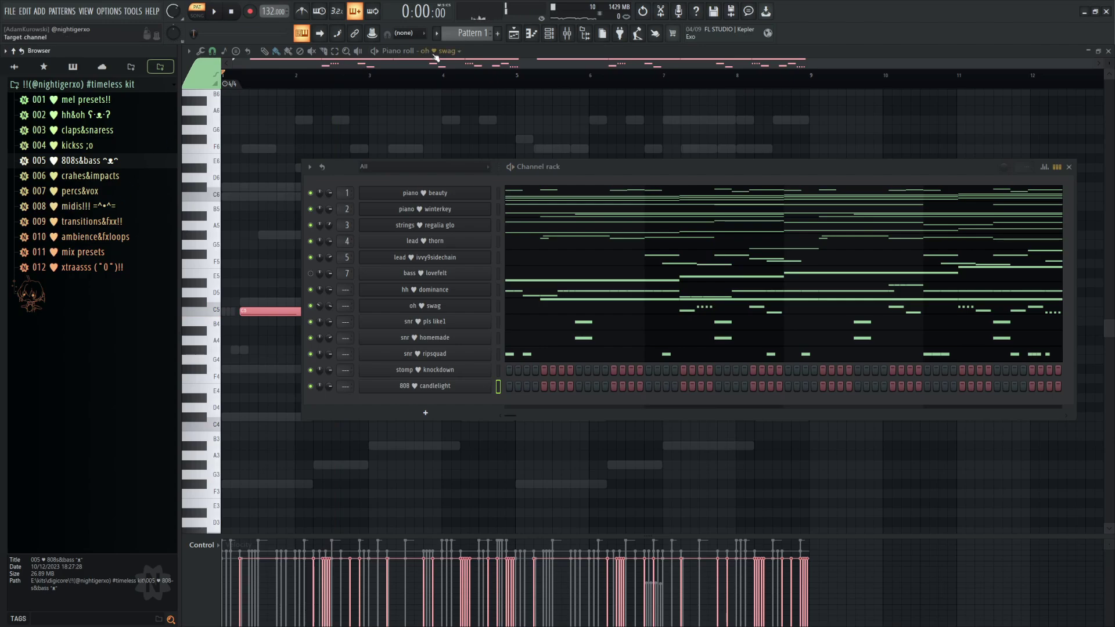
click(67, 204)
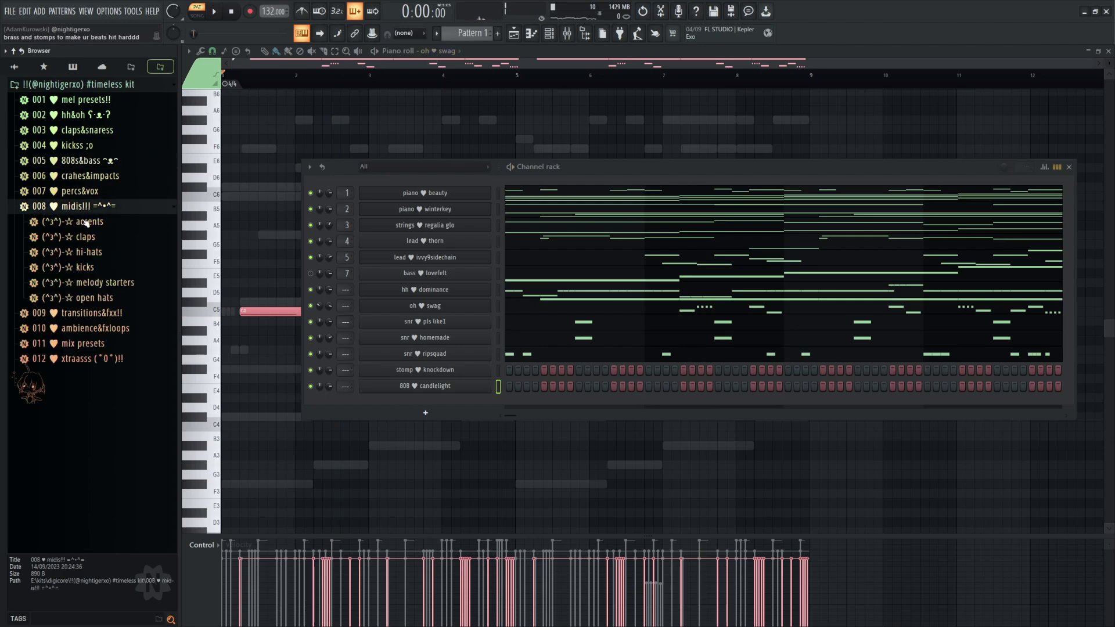
click(101, 267)
click(103, 270)
click(102, 270)
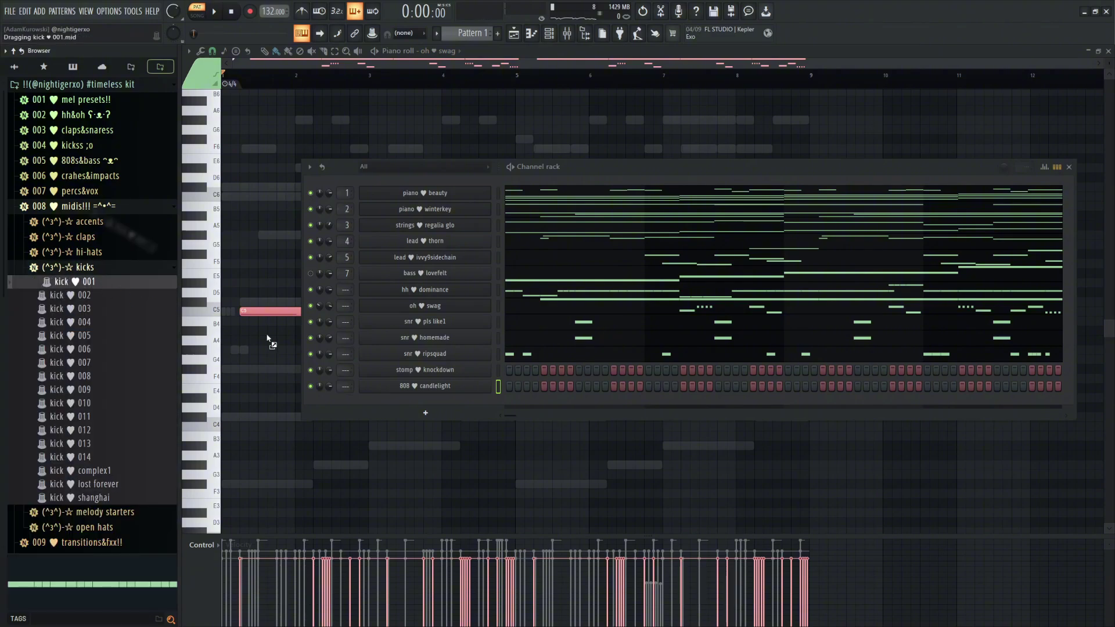
drag(437, 389, 439, 388)
click(639, 378)
key(space)
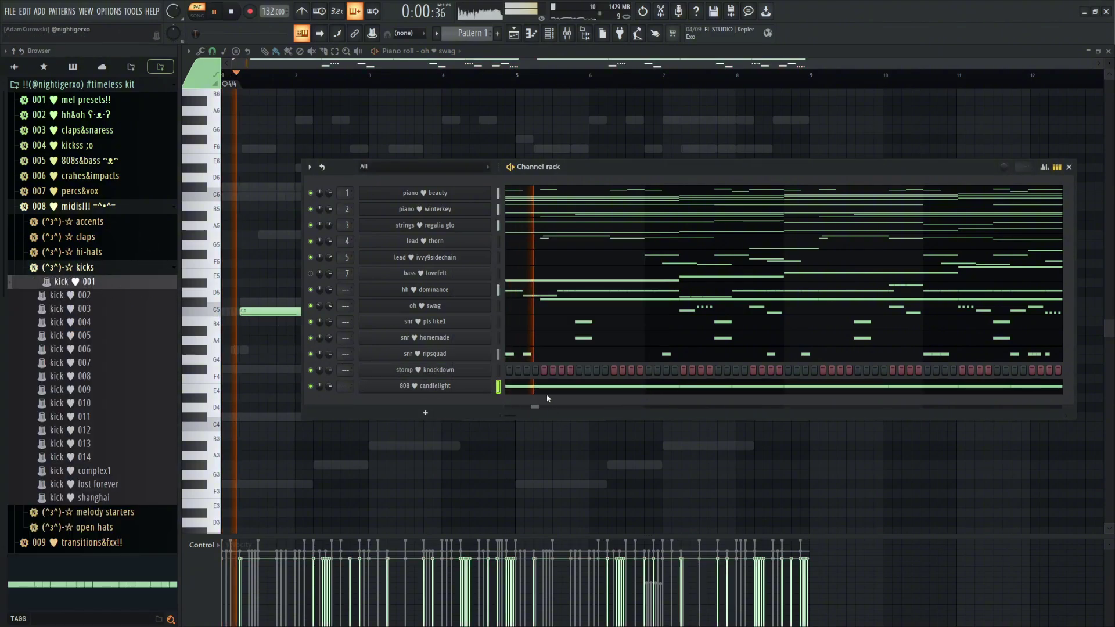
Open the 808 ♥ candlelight notes in the piano roll and transpose them all to F#5
click(545, 388)
key(space)
key(ctrl+Up)
key(Down)
key(Down)
key(Down)
key(Down)
key(Down)
key(Down)
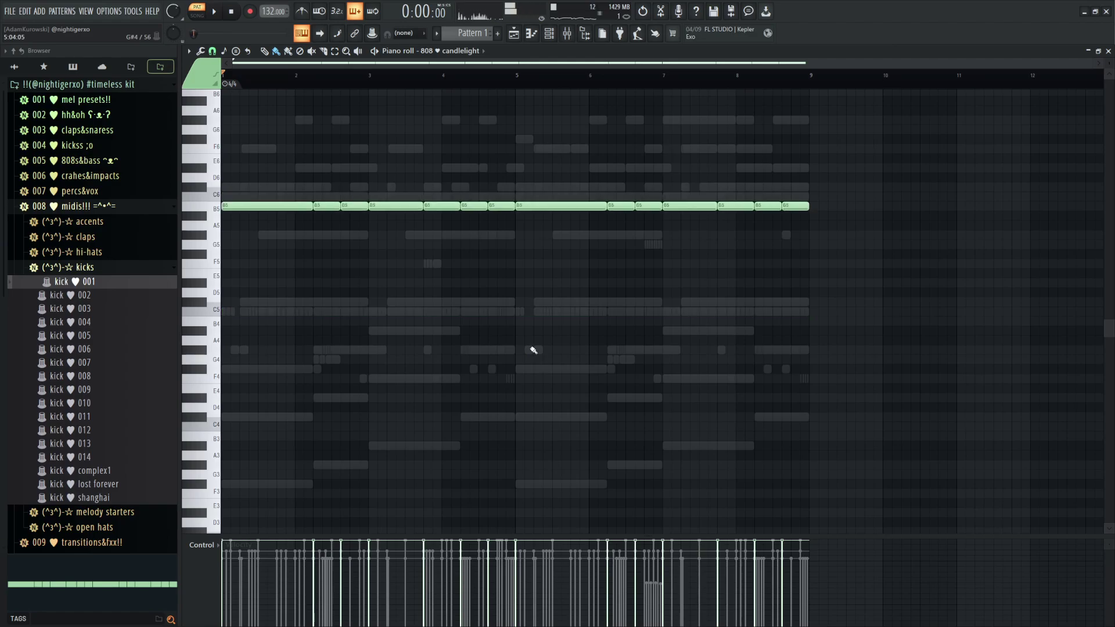
Raise the first half's 808 notes in pairs after the opening F#5 note, to G#5, A#5 and C#6
drag(326, 254, 395, 216)
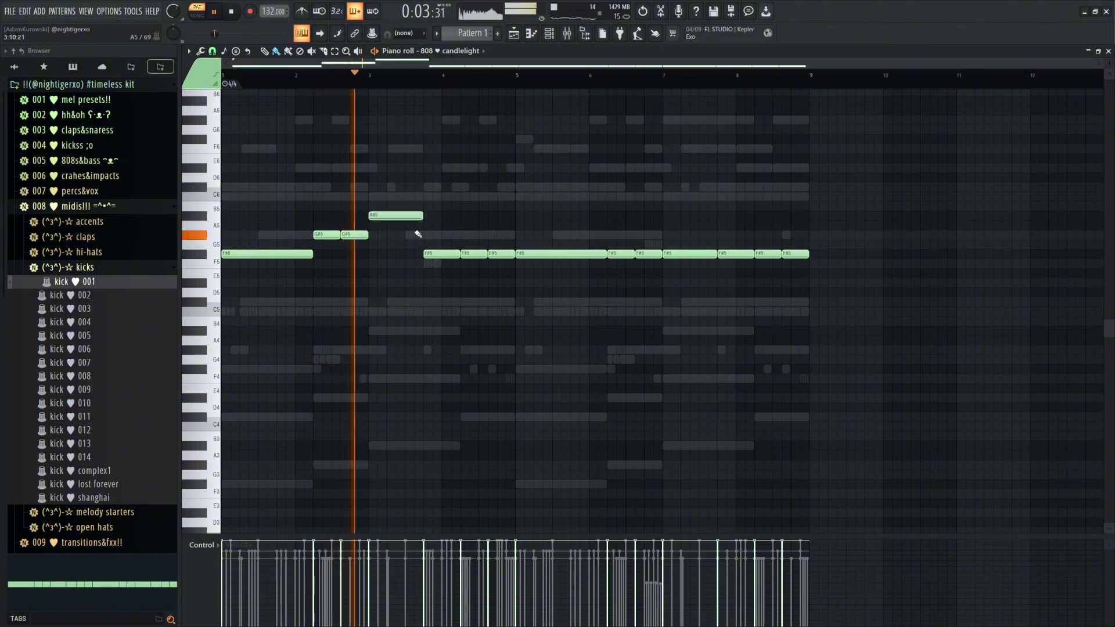
drag(433, 254, 507, 198)
key(space)
key(space)
Check the 808 ♥ candlelight channel's volume envelope while playing the pattern, and close the channel settings
click(549, 33)
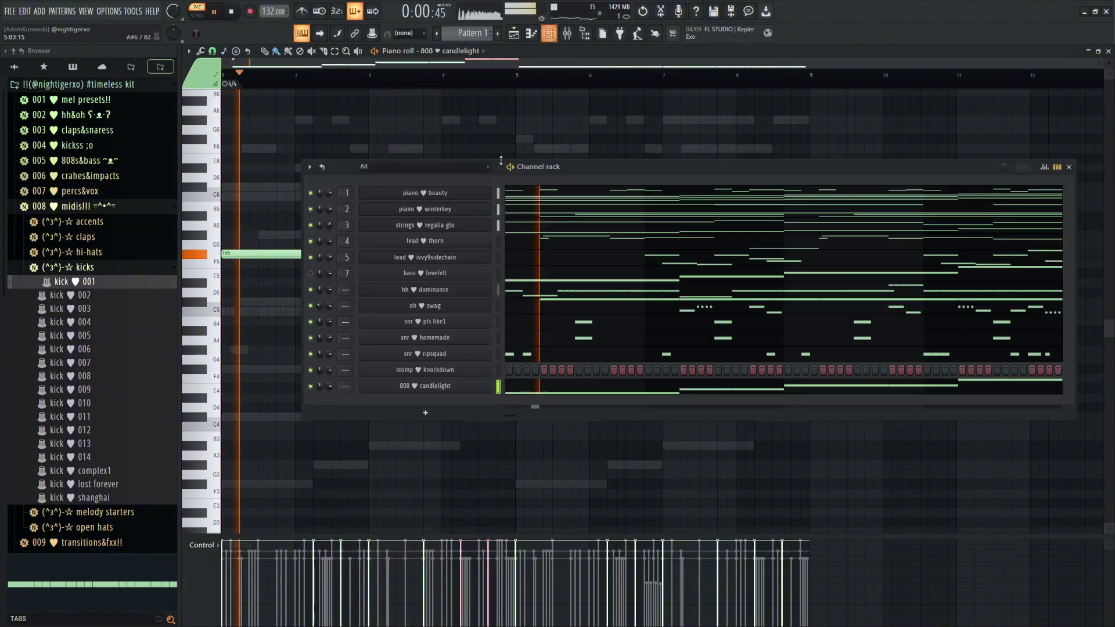
click(436, 384)
click(321, 208)
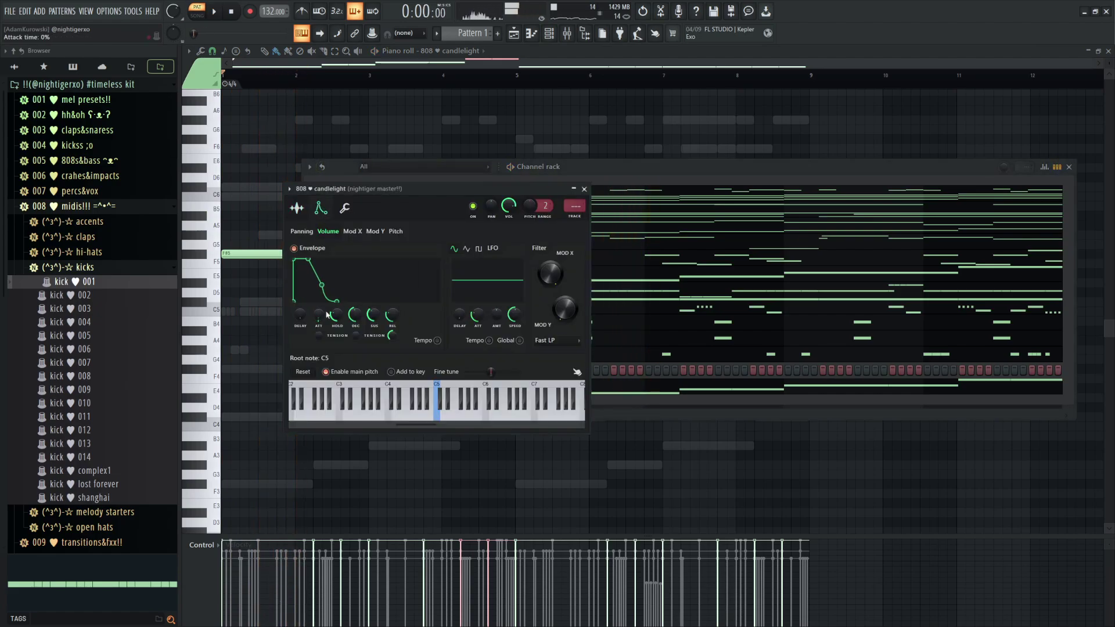
key(space)
click(584, 189)
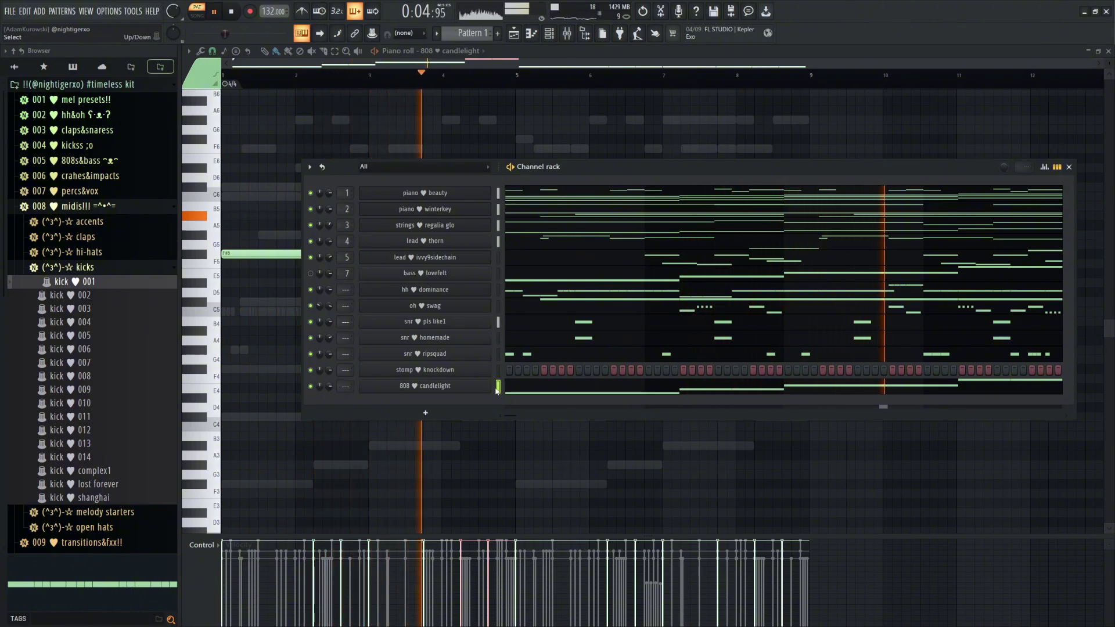
Replace the second half of the 808 notes with a duplicate of the first four bars' melody
key(F6)
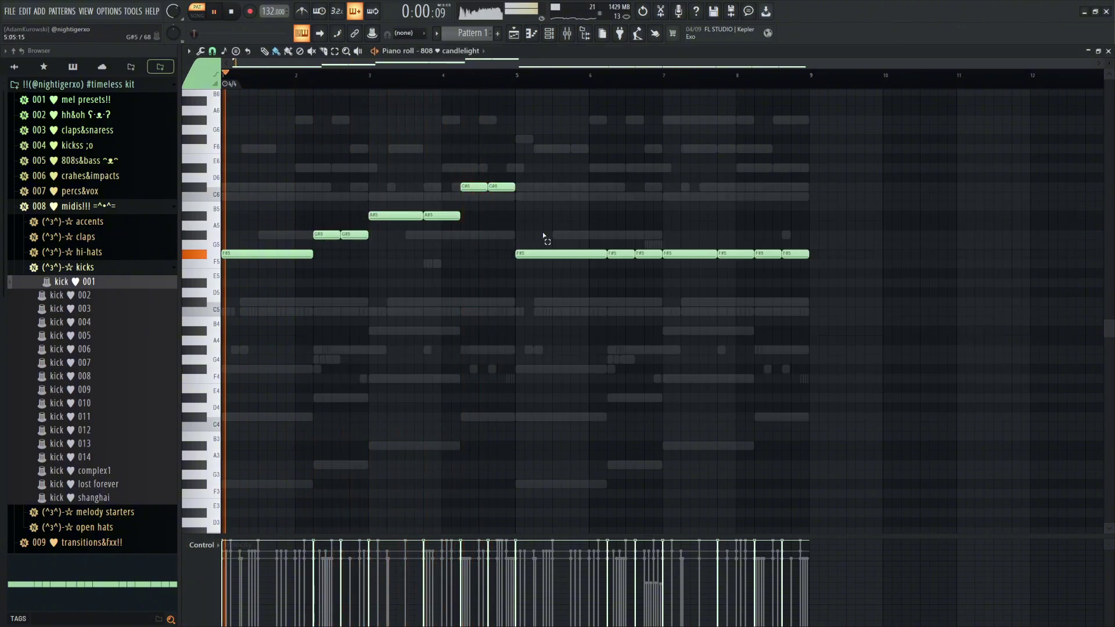
drag(543, 235, 829, 298)
key(Delete)
key(ctrl+b)
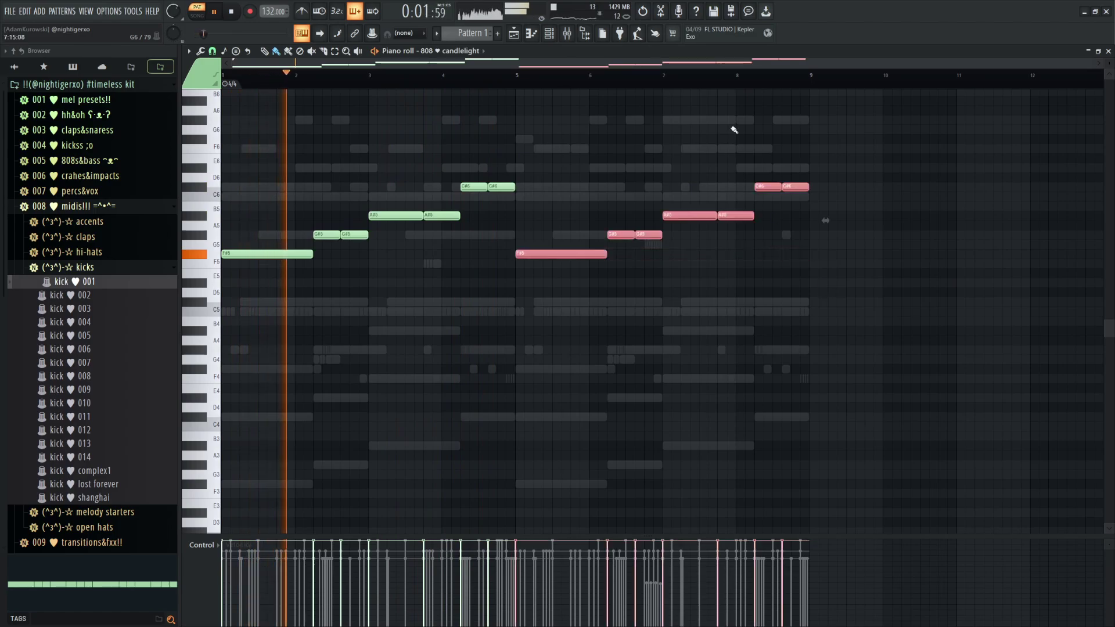
Split the final C#6 note of bar 8 into a short note and a longer one with a gap between them
click(679, 77)
scroll(755, 210, up, 5)
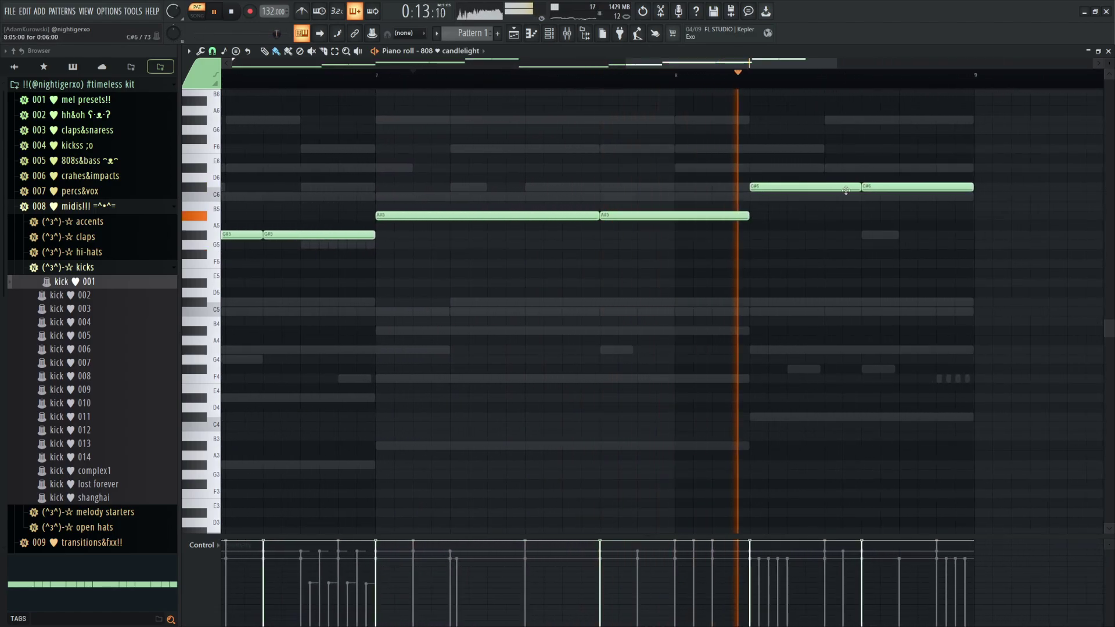
key(space)
key(space)
mouse_move(973, 187)
mouse_down()
mouse_move(906, 197)
mouse_move(878, 187)
mouse_move(993, 187)
mouse_move(973, 187)
mouse_up()
ctrl+click(881, 188)
key(ctrl+b)
key(ctrl+b)
ctrl+click(927, 172)
right_click(950, 187)
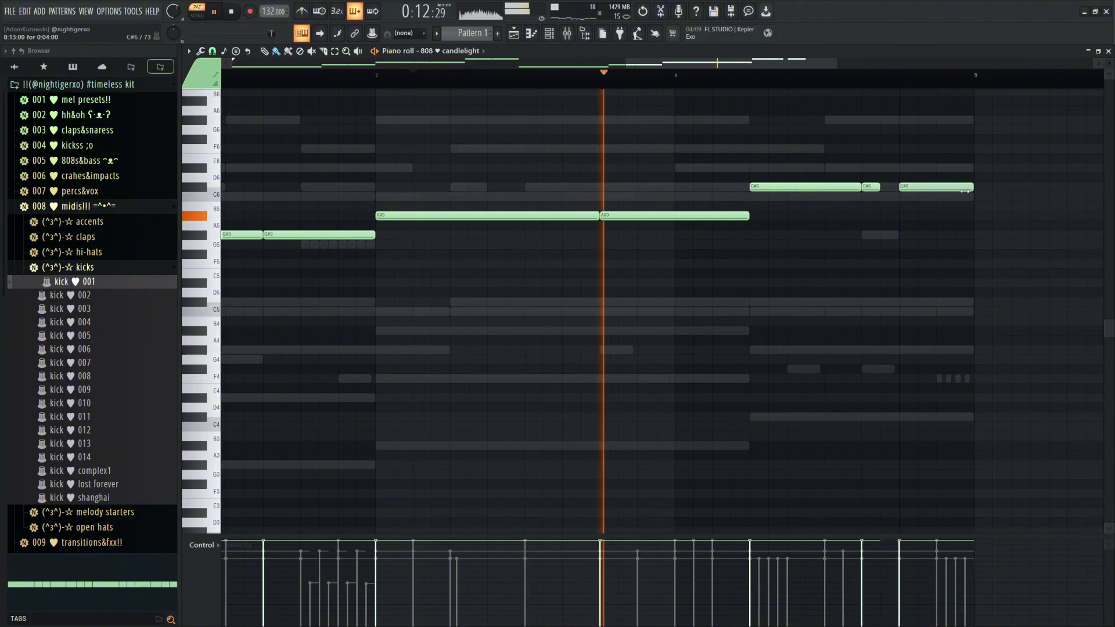
scroll(965, 190, down, 5)
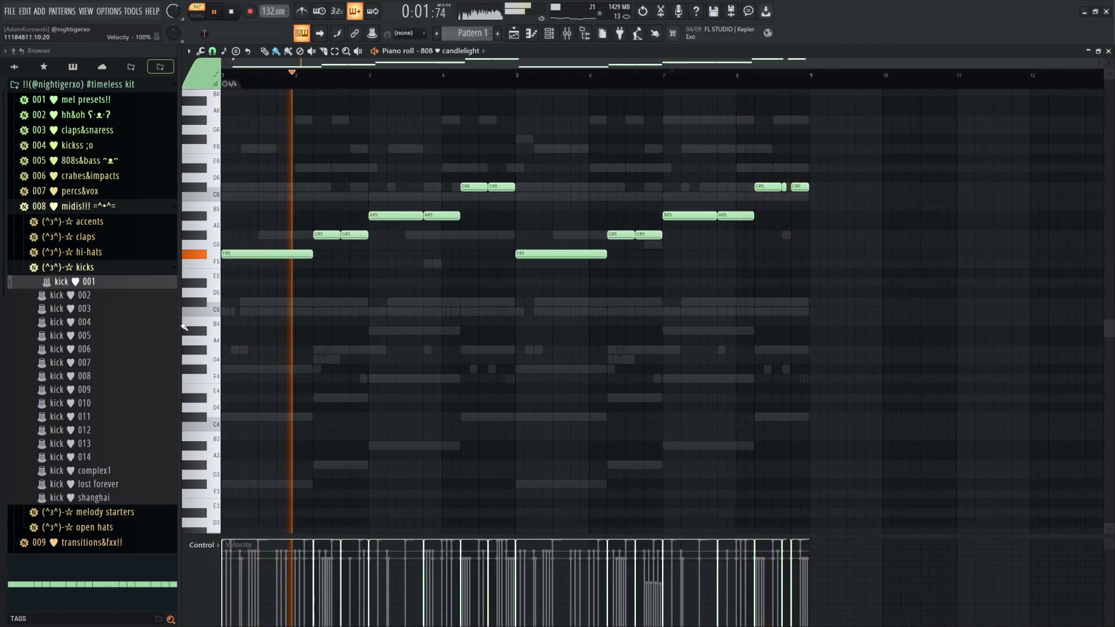
Audition samples in the kickss folder, then add kick ♥ sensation as a new channel holding a copy of the 808 ♥ candlelight notes
key(F6)
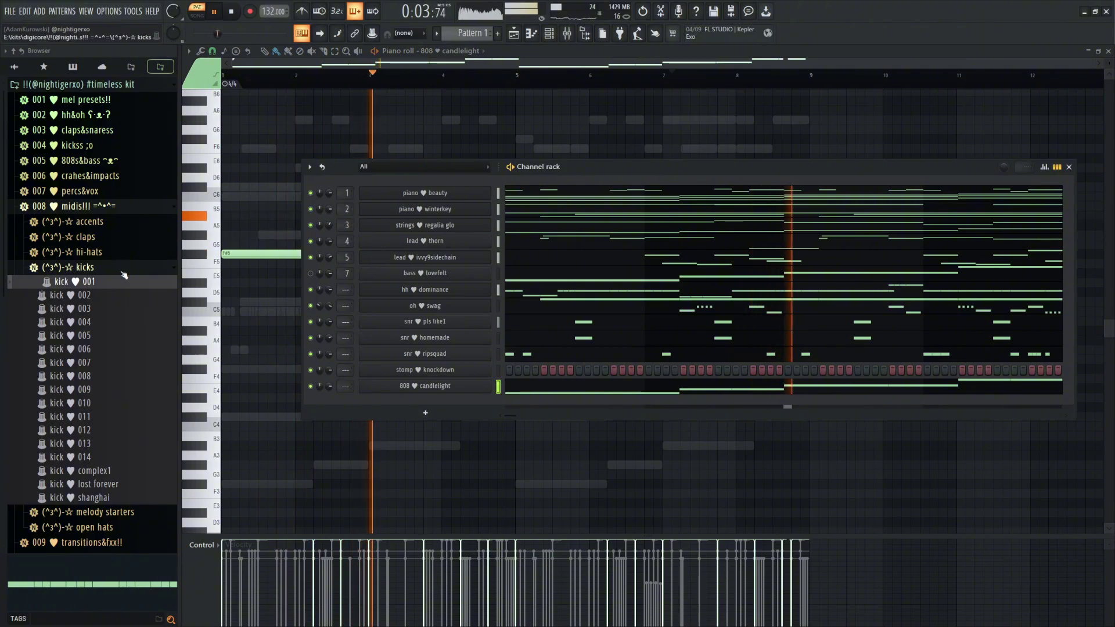
click(108, 206)
click(110, 146)
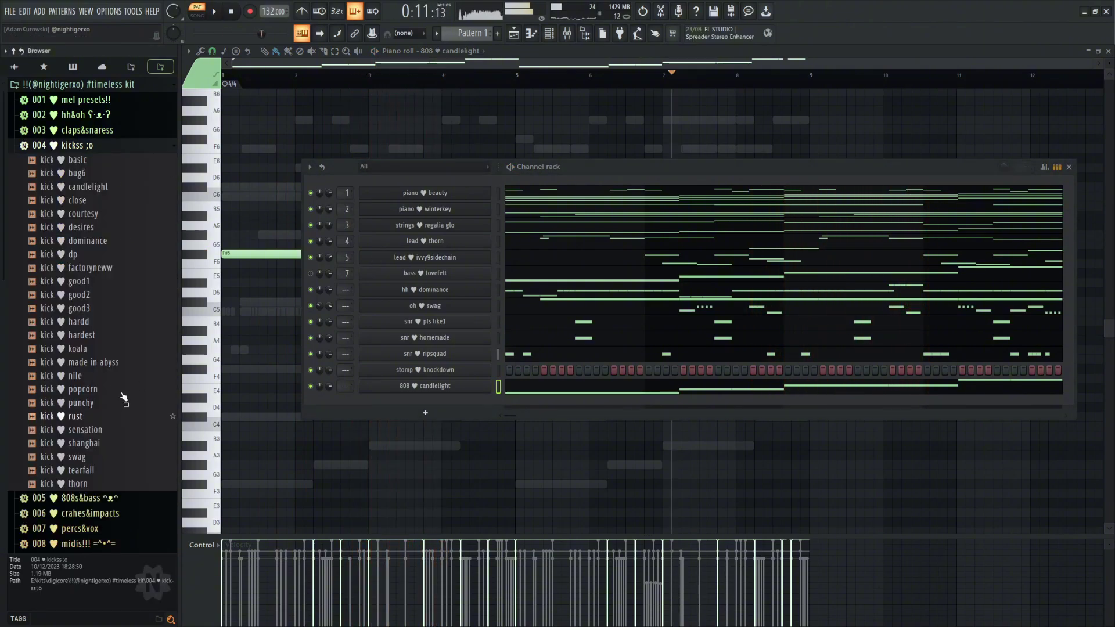
click(104, 389)
click(100, 406)
click(101, 429)
click(104, 444)
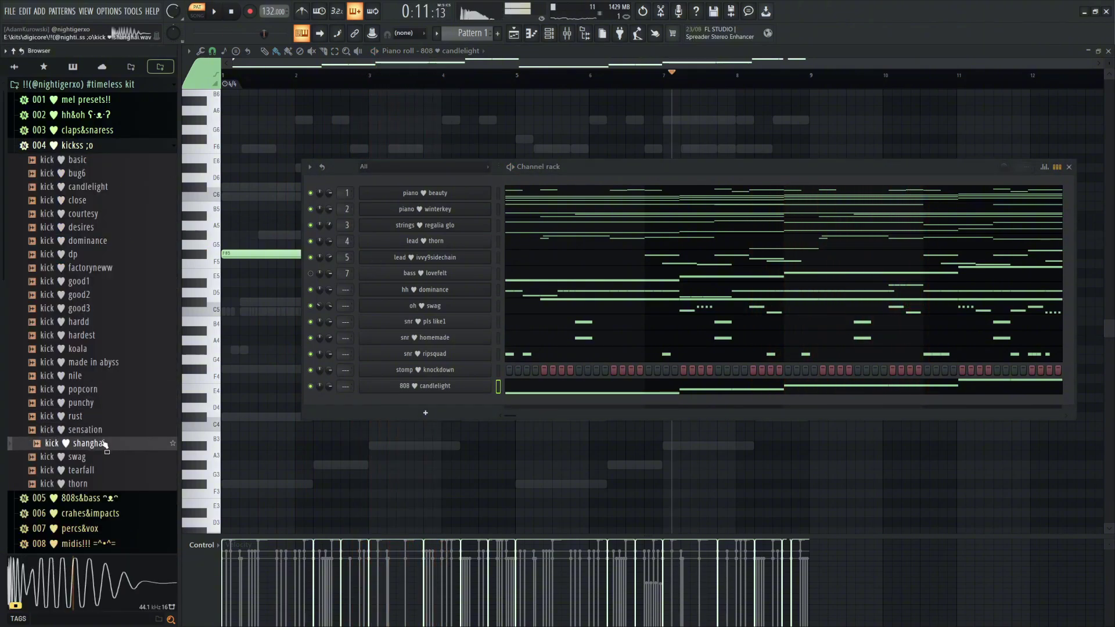
drag(101, 430, 424, 417)
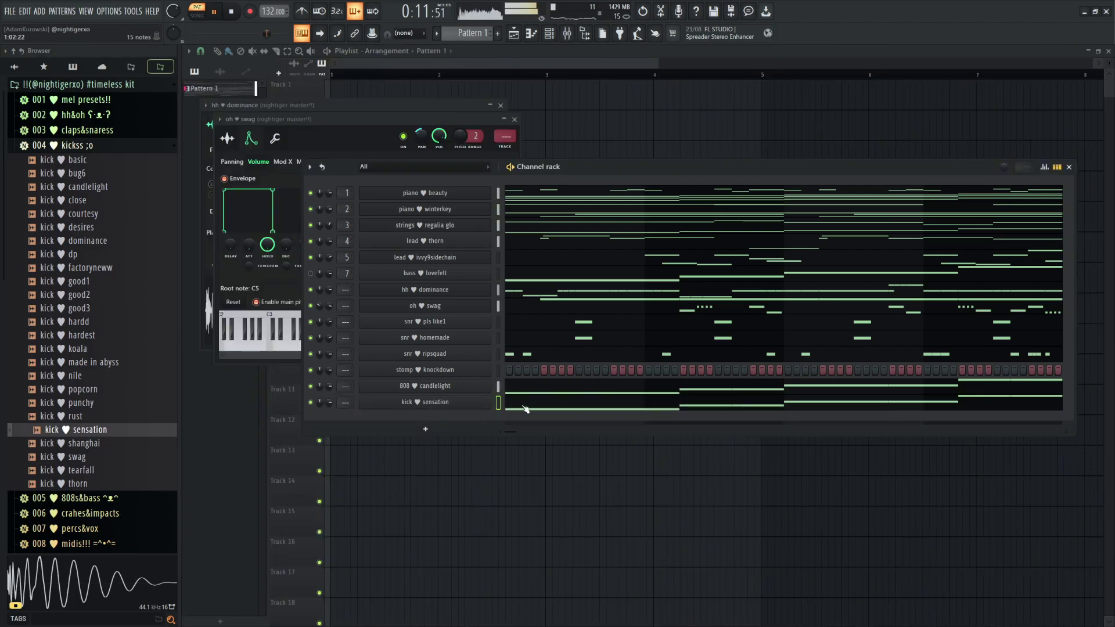
Transpose all kick ♥ sensation notes down in the piano roll until the lowest ones sit on C5
click(525, 410)
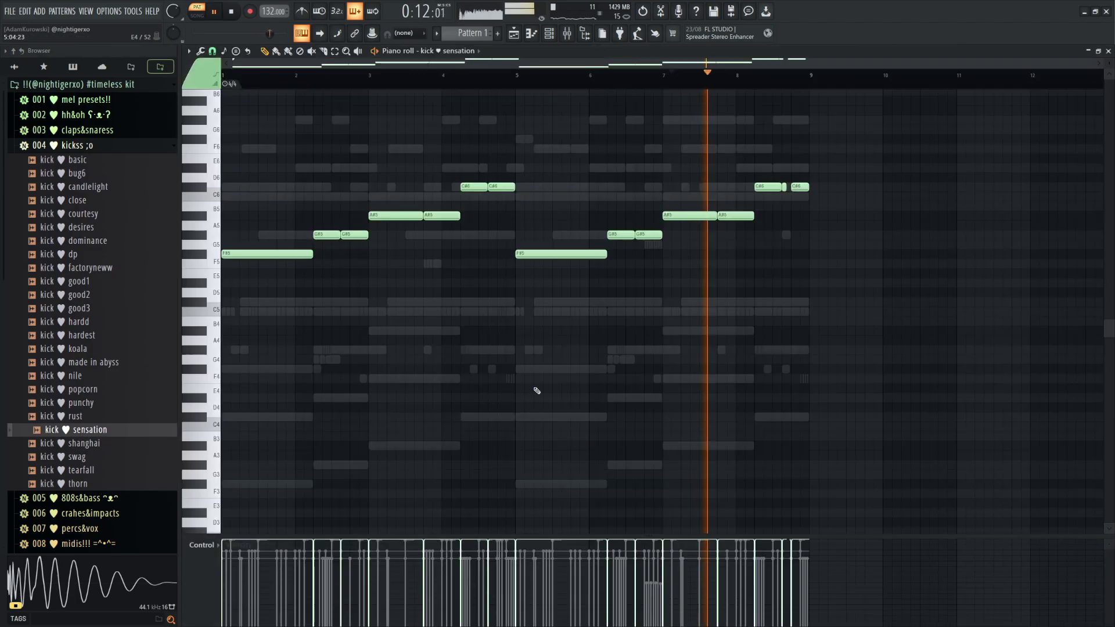
key(shift+Down)
key(shift+Down)
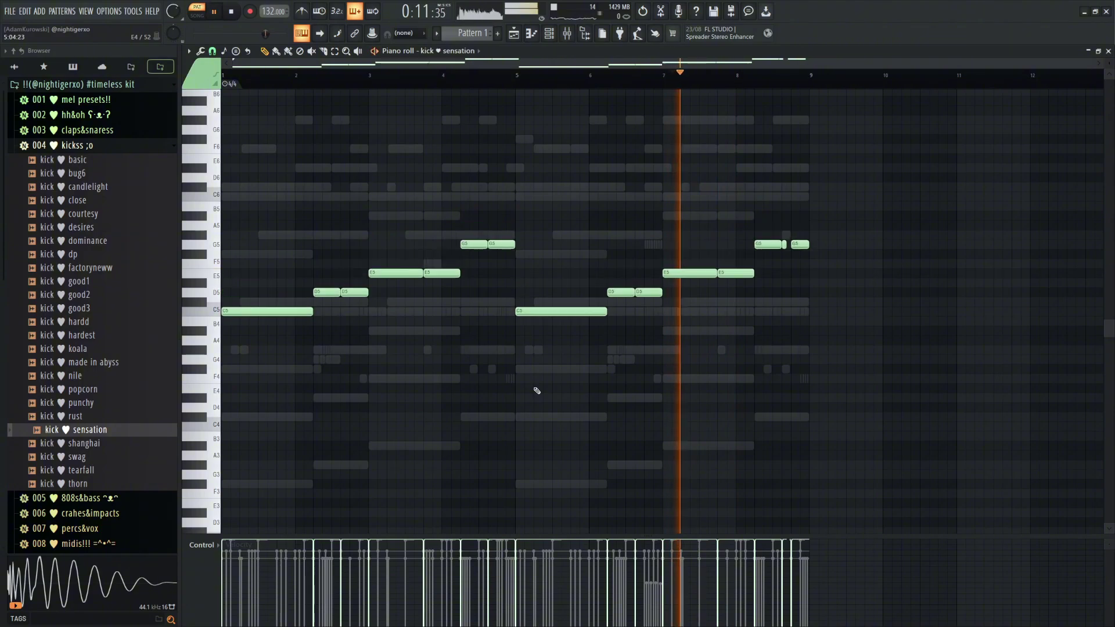
Lower the highest kick ♥ sensation notes, at the end of both halves, by five semitones to D5
mouse_move(457, 200)
mouse_down()
mouse_move(903, 257)
mouse_move(913, 267)
mouse_up()
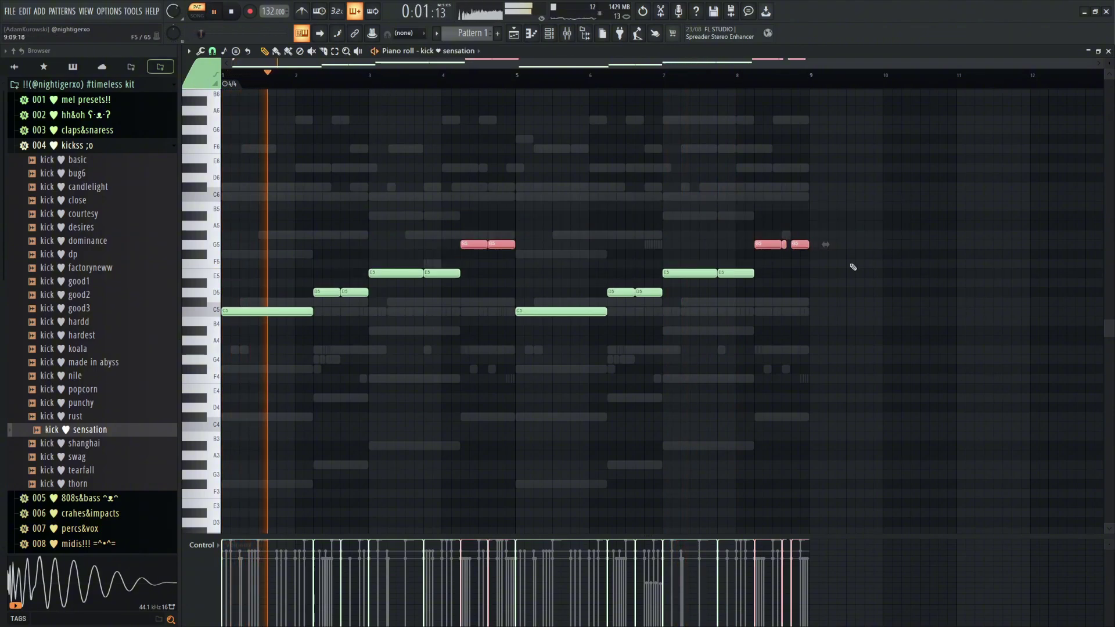
key(shift+Down)
key(shift+Down)
key(shift+Down)
key(shift+Down)
key(shift+Down)
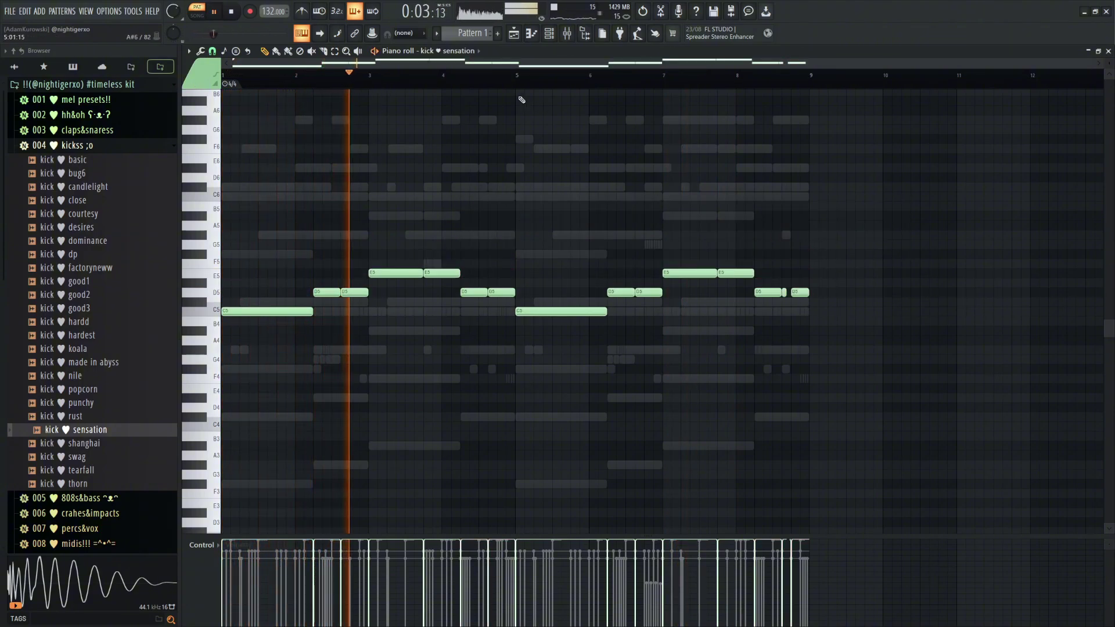
Paste the copied 808 notes into the stomp ♥ knockdown channel and bring them all to C5 in the piano roll
key(F6)
click(107, 148)
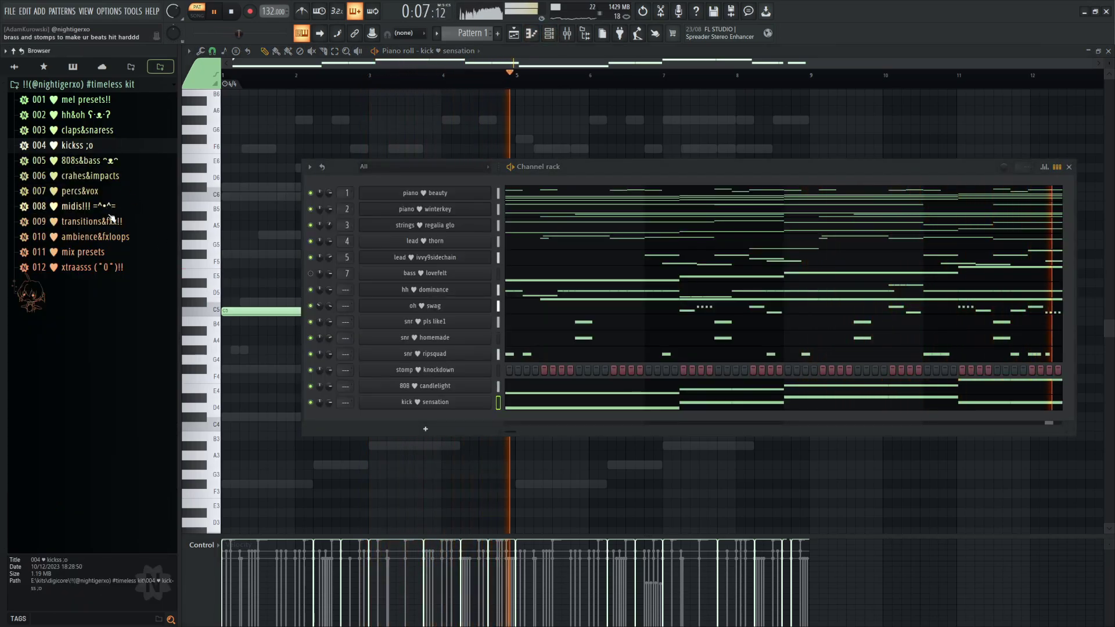
click(498, 370)
key(ctrl+v)
click(516, 370)
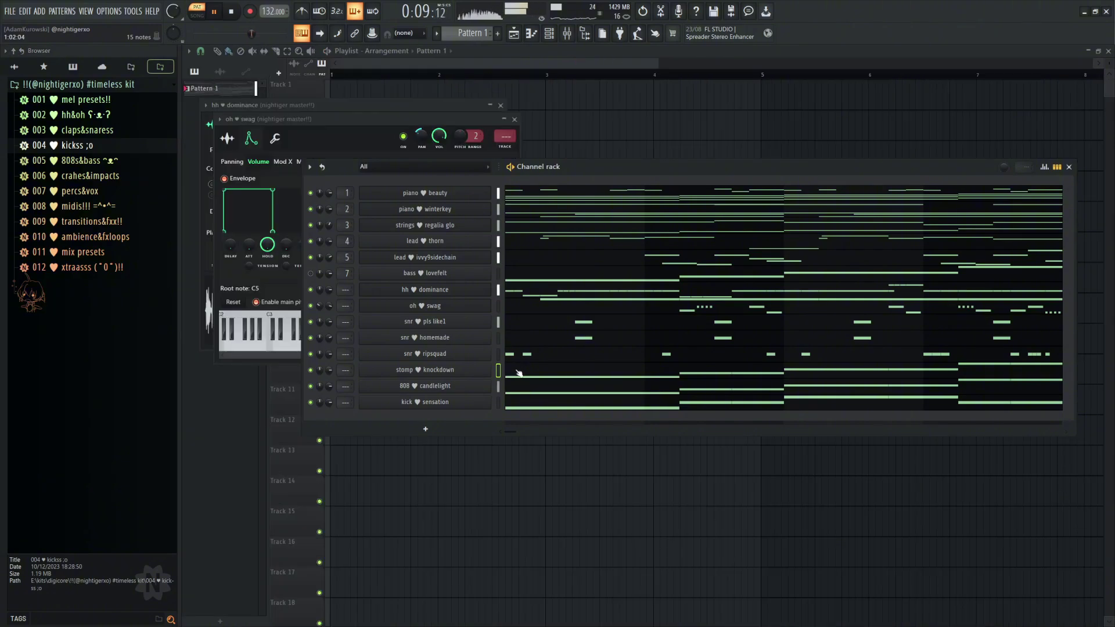
click(519, 373)
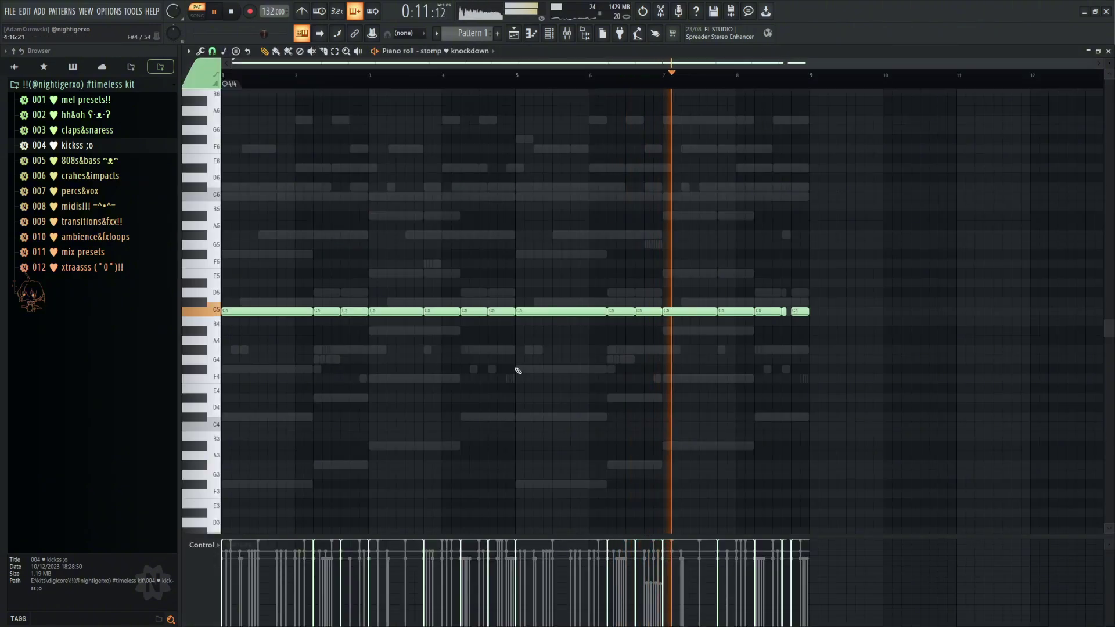
click(548, 33)
click(124, 236)
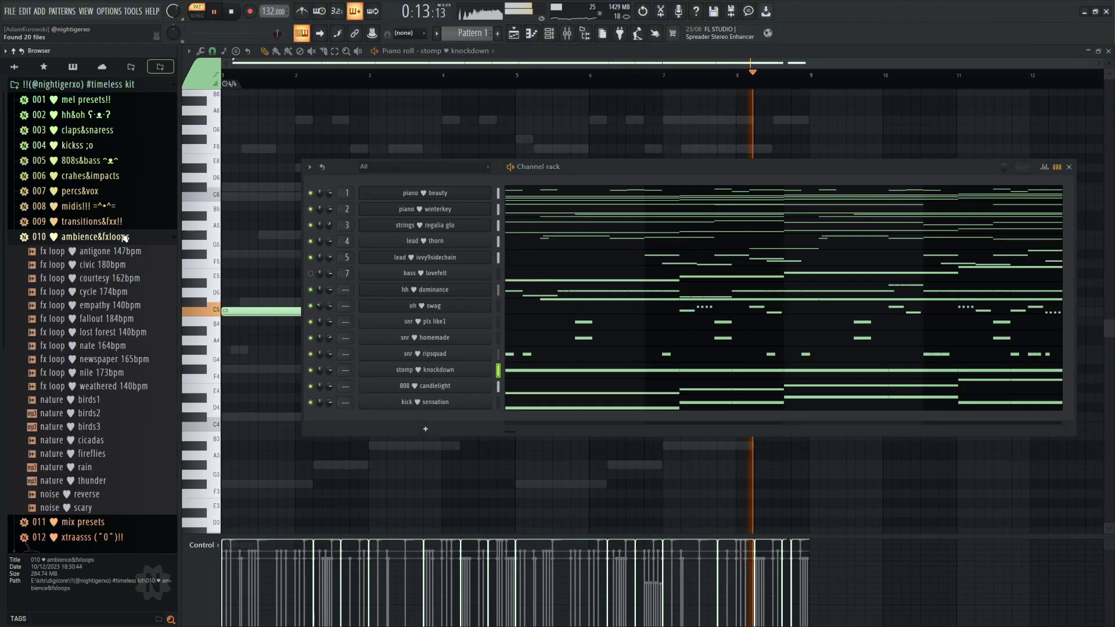
click(124, 236)
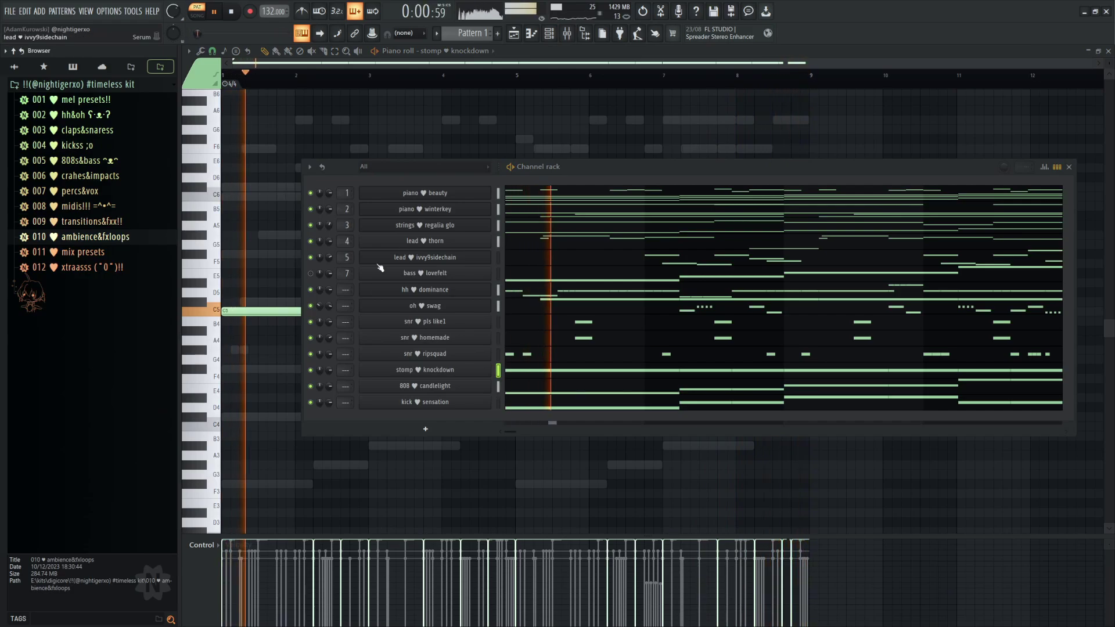
Delete the very short C5 note near the end of the stomp ♥ knockdown pattern in bar 8
click(530, 375)
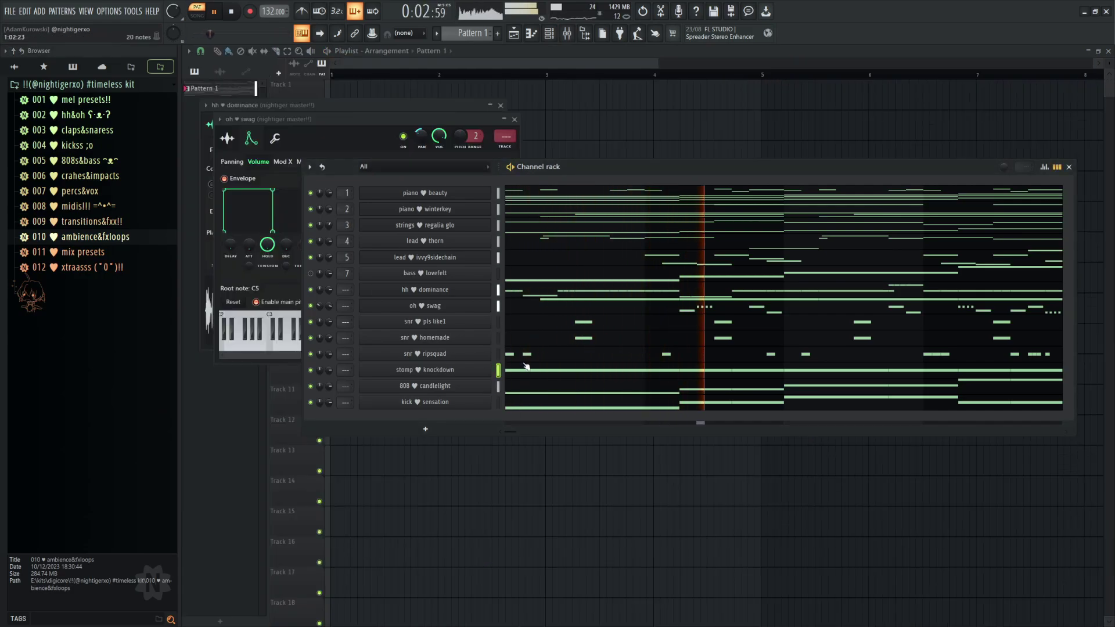
click(533, 375)
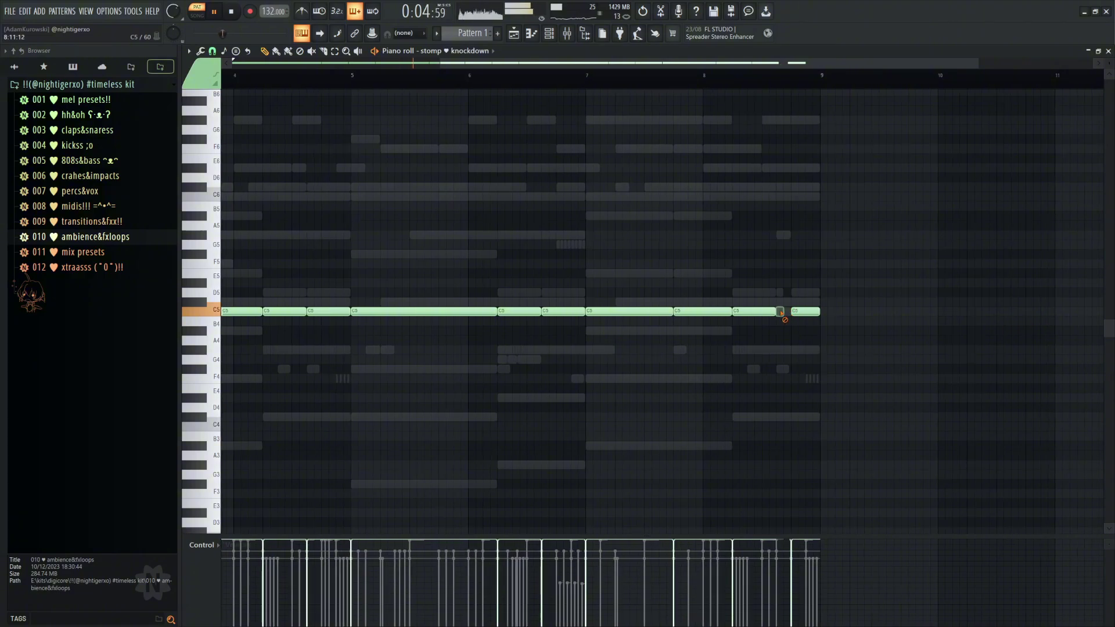
scroll(792, 320, down, 3)
click(549, 33)
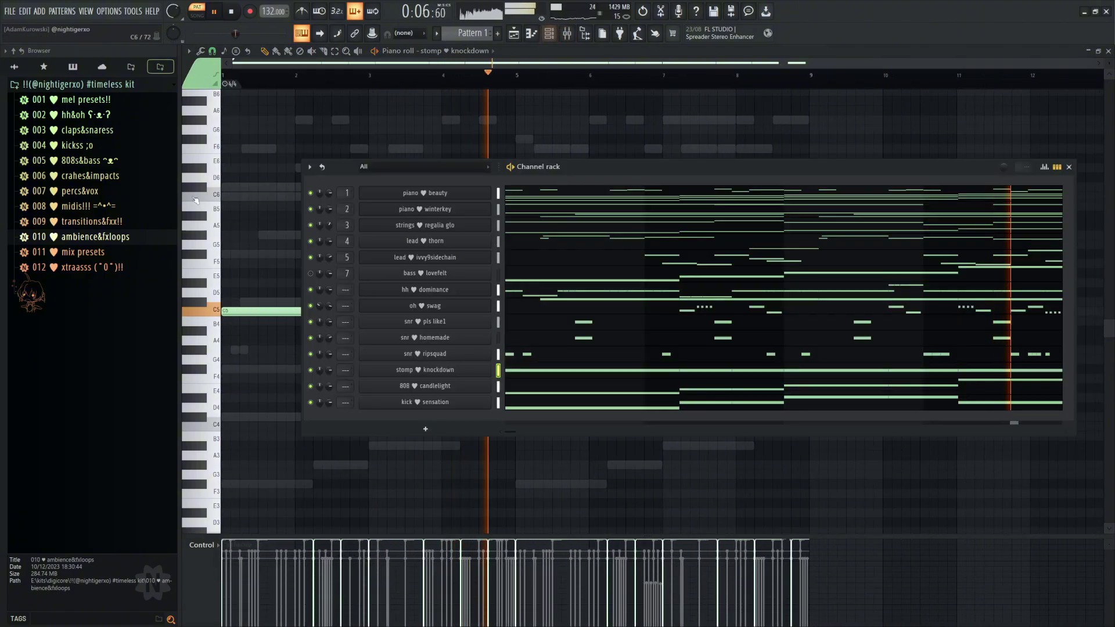
click(129, 224)
key(space)
click(129, 223)
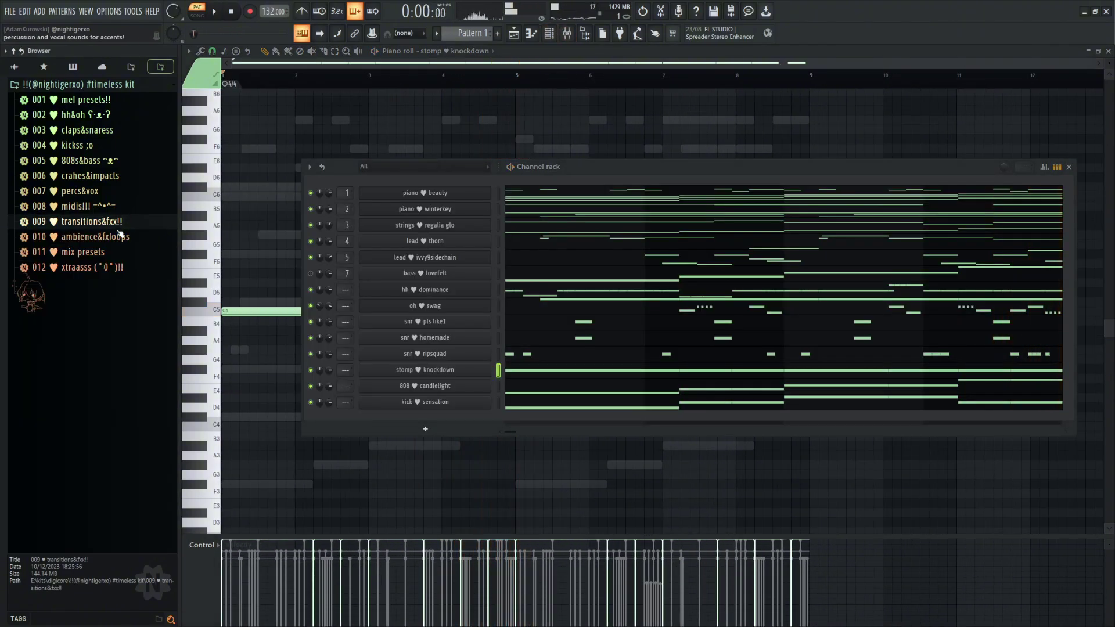
click(117, 180)
click(118, 179)
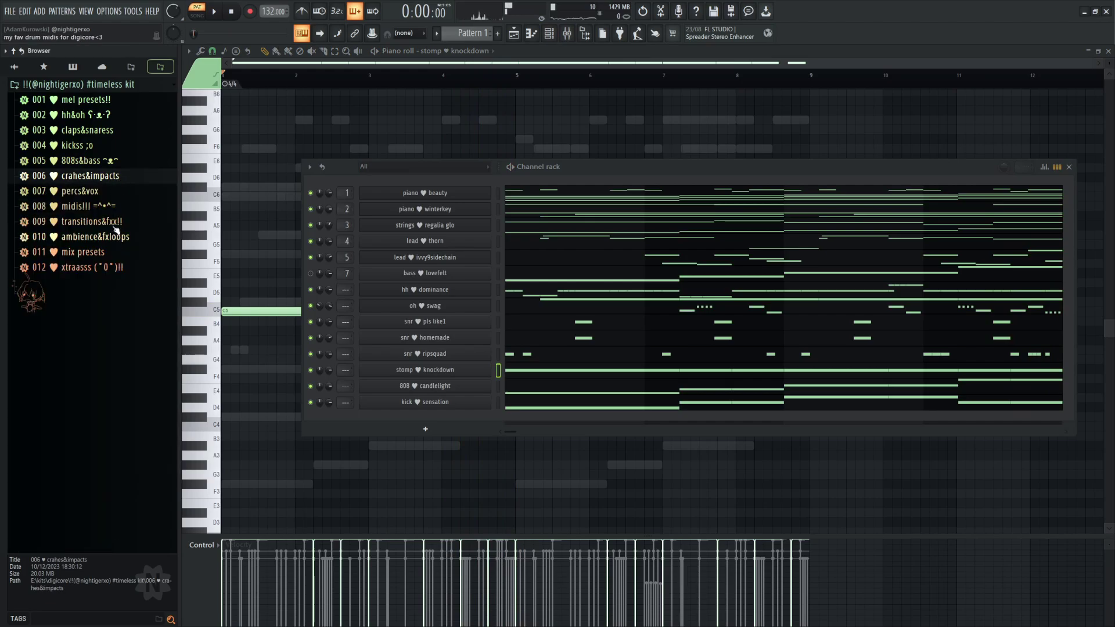
Audition the stomp samples in the crahes&impacts folder, from loathed, thin and yann back up to essential
click(93, 176)
click(87, 391)
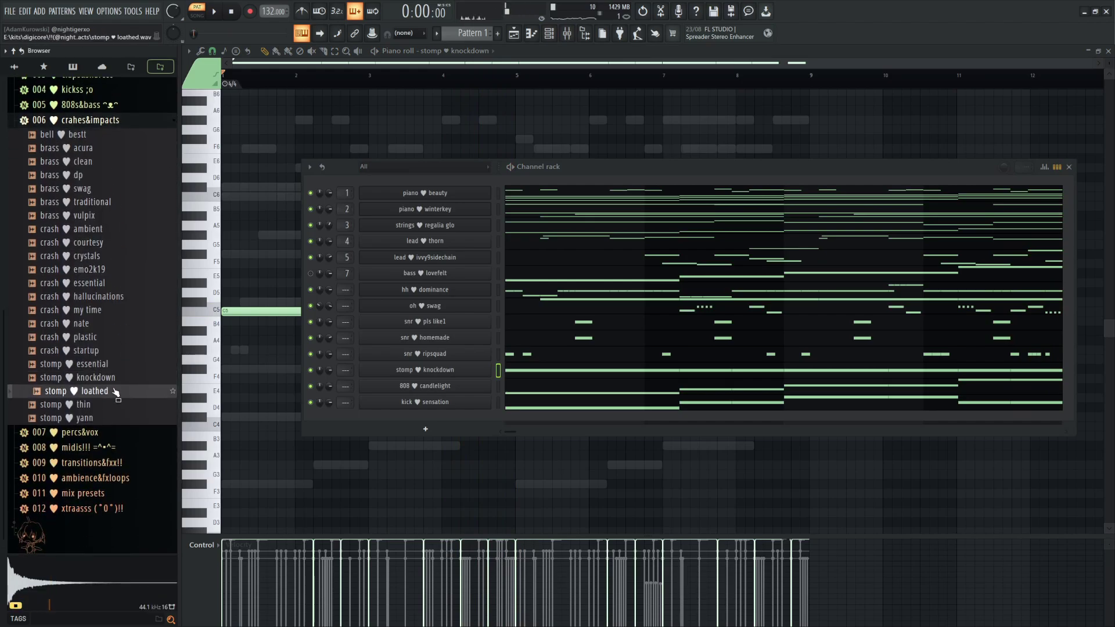
click(109, 405)
click(106, 418)
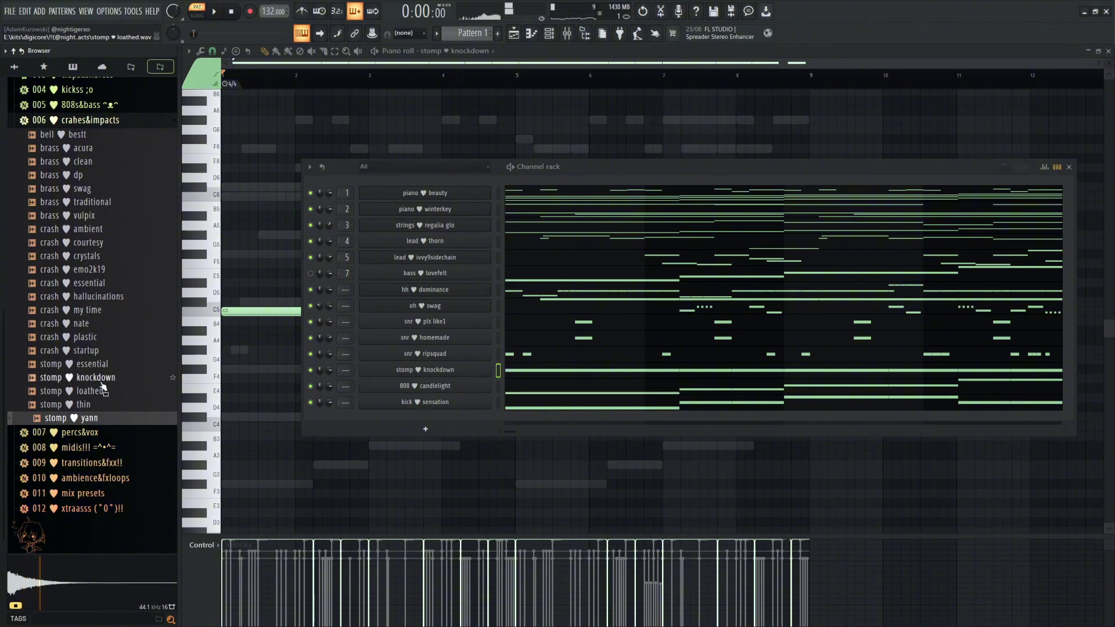
key(Up)
key(Up)
key(Up)
key(Up)
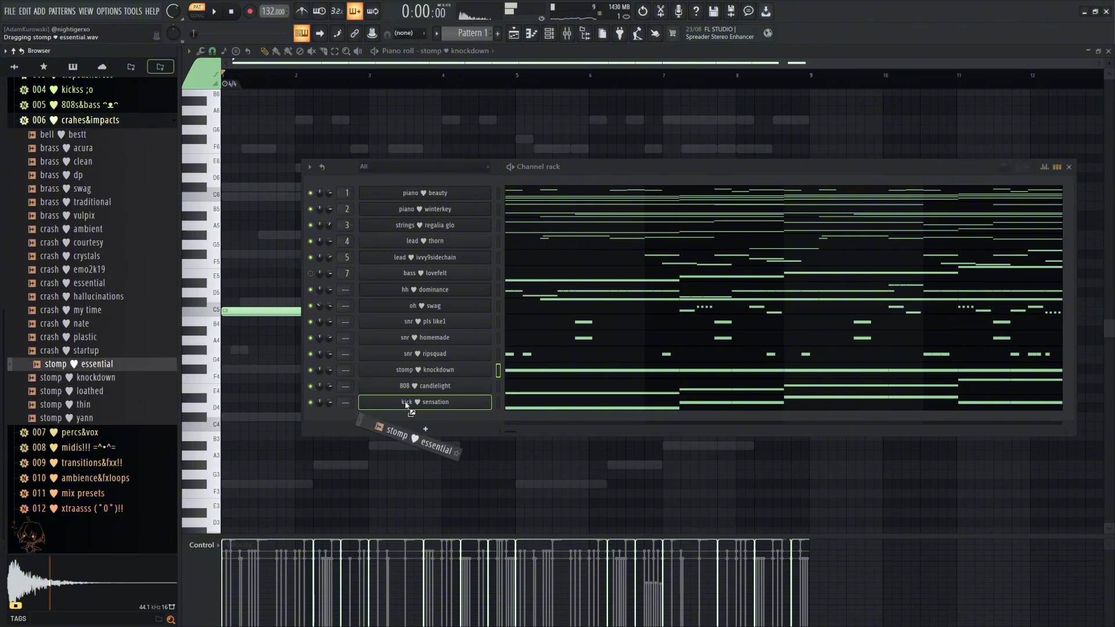
Replace the stomp ♥ knockdown sample with stomp ♥ essential, play the pattern, and collapse the crahes&impacts folder
drag(425, 376, 426, 376)
key(space)
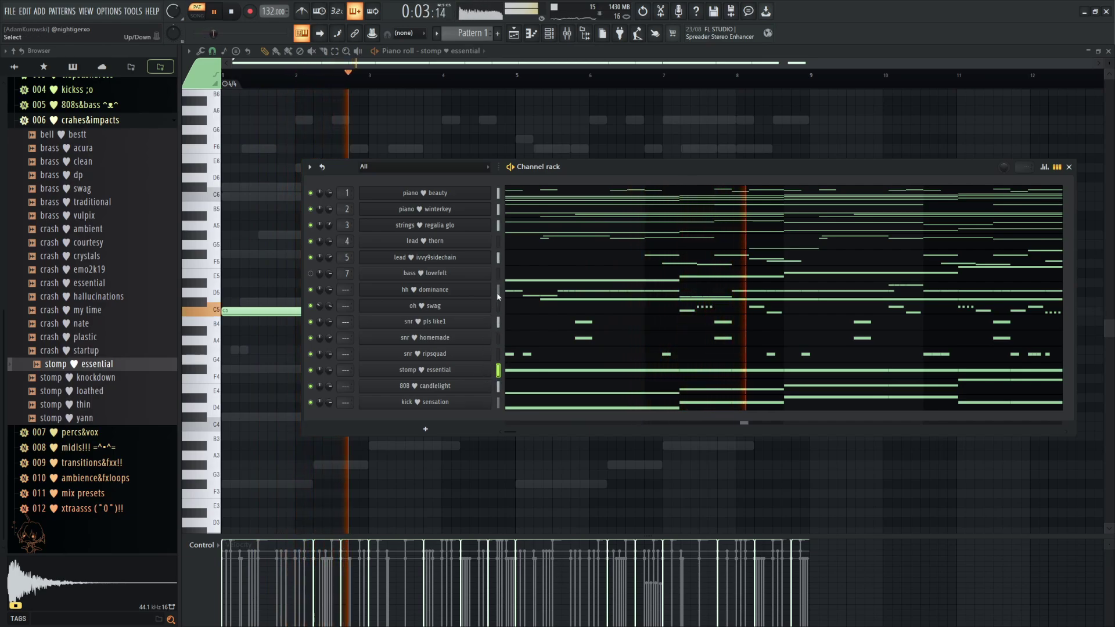
scroll(128, 145, up, 3)
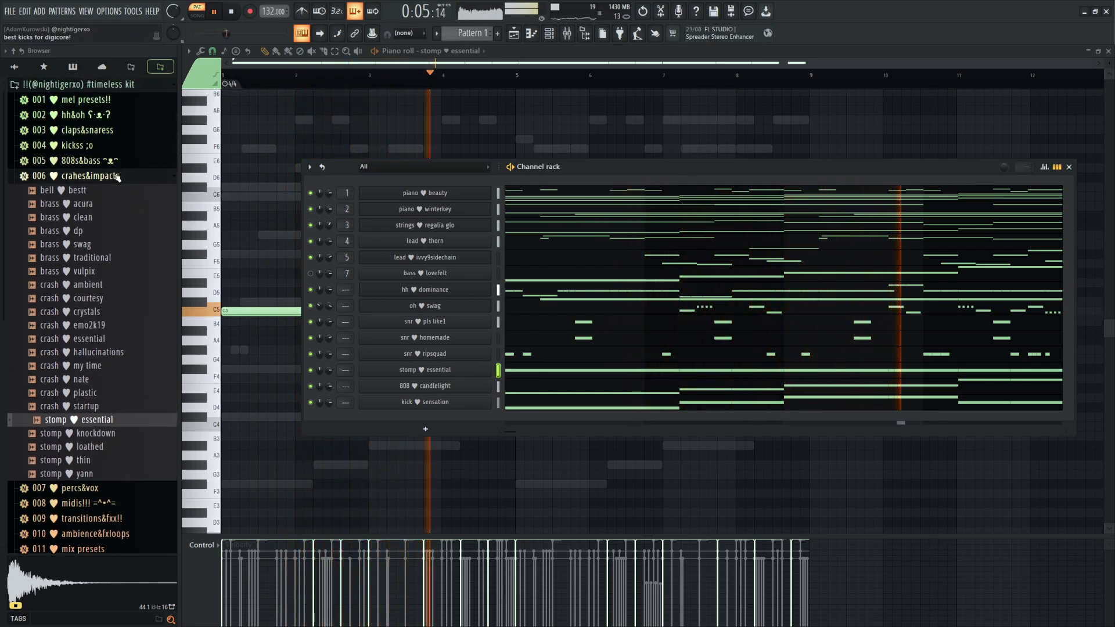
click(93, 175)
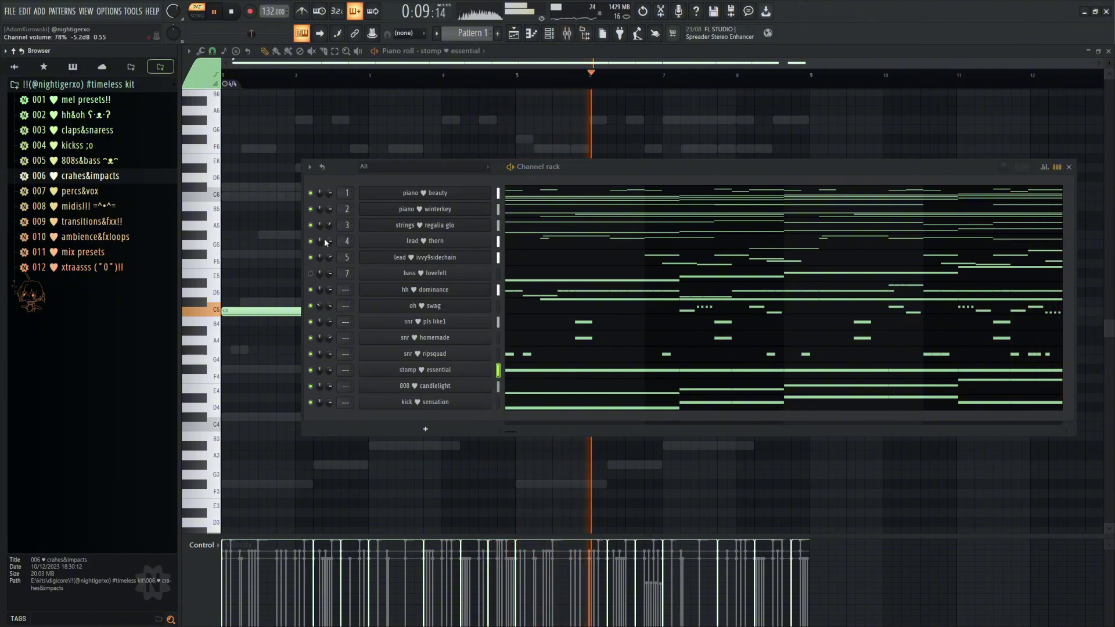
Raise the lead ♥ thorn channel volume to 89% and boost the high shelf on piano ♥ beauty's mixer track to 17.3 dB
drag(326, 243, 325, 232)
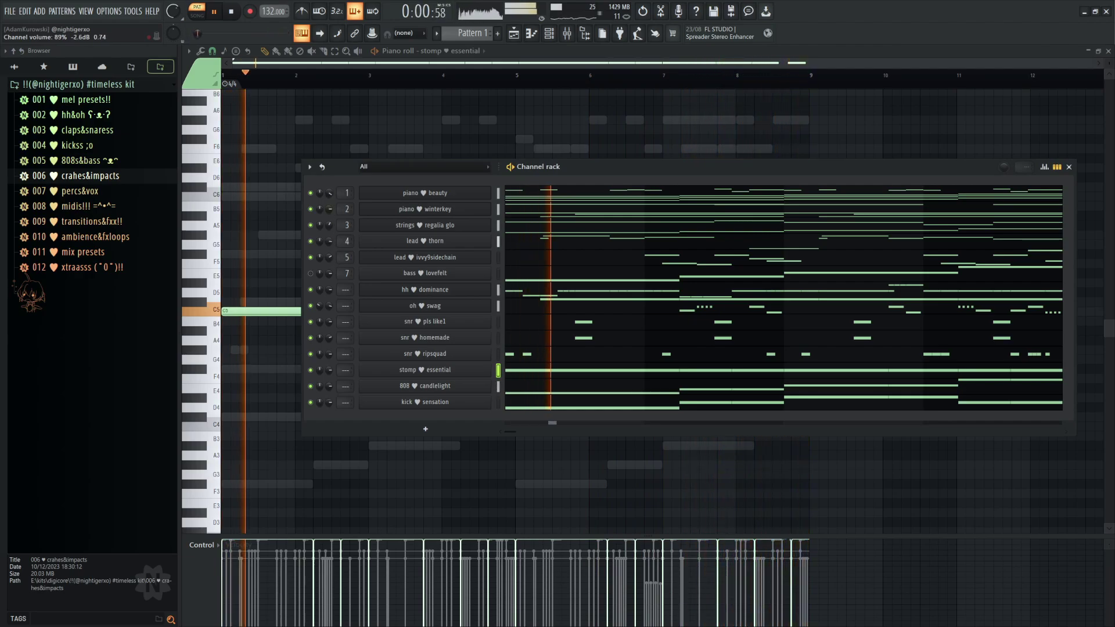
click(567, 33)
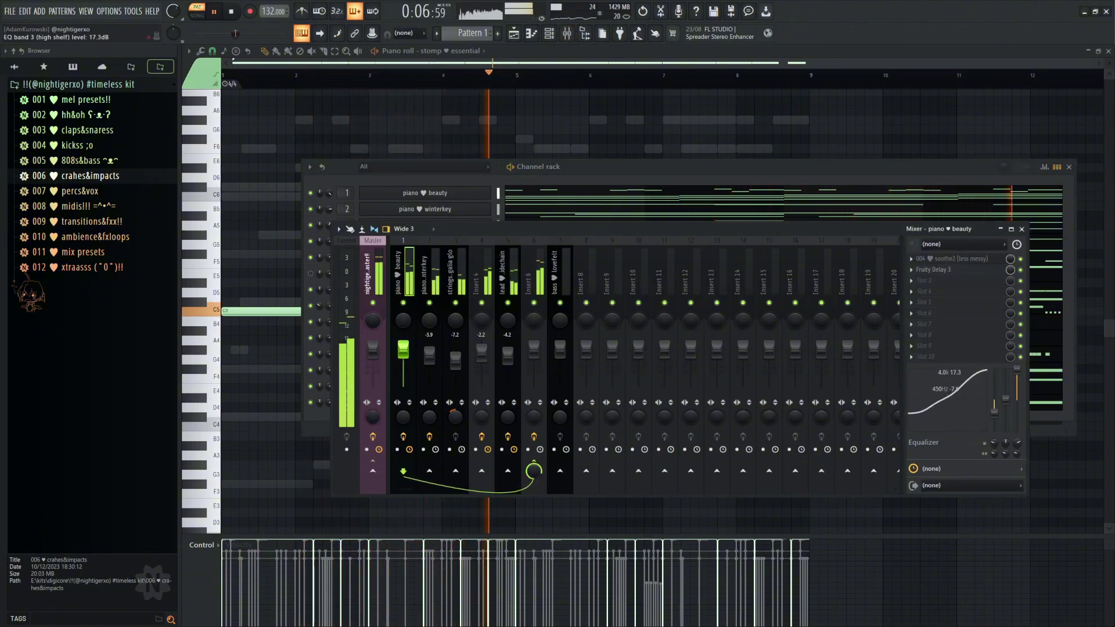
key(F9)
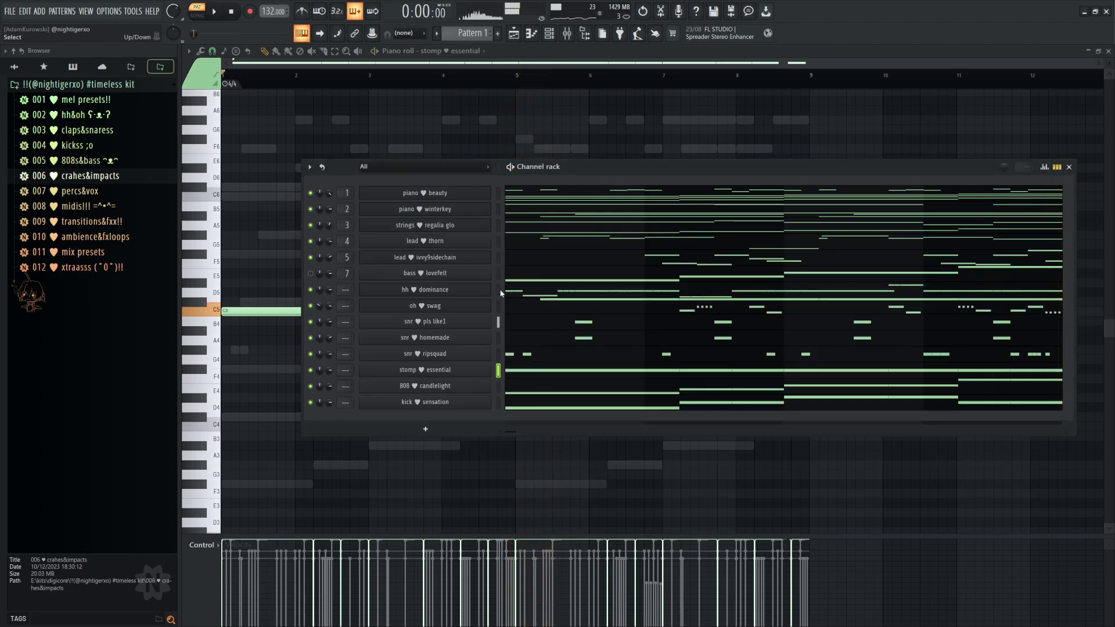
Assign the drum channels from hh ♥ dominance through kick ♥ sensation to their own mixer tracks, 8 to 15
key(F9)
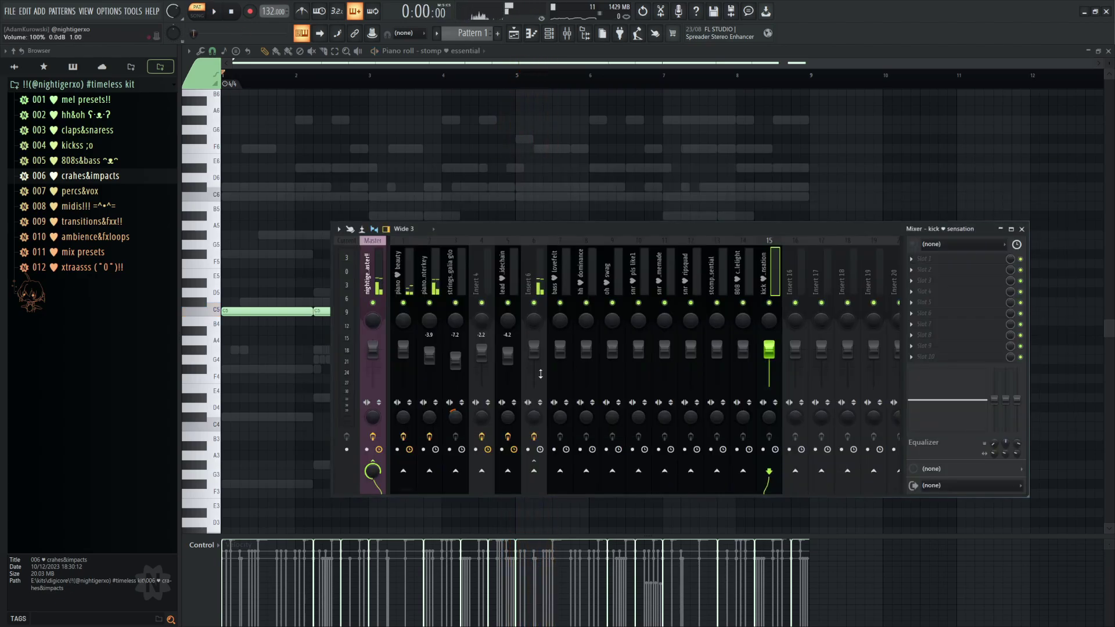
key(space)
click(580, 271)
Move the empty insert 16 to position 14, before the 808, and route the hi-hat, open hat, snare and stomp tracks into it
click(795, 279)
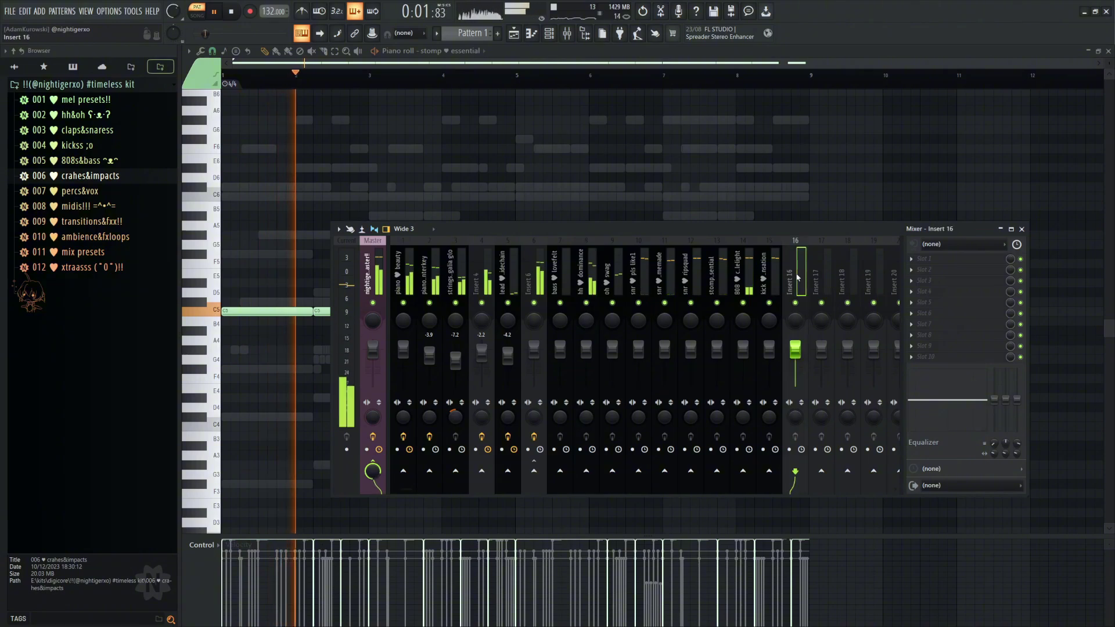
key(space)
key(alt+Left)
key(alt+Left)
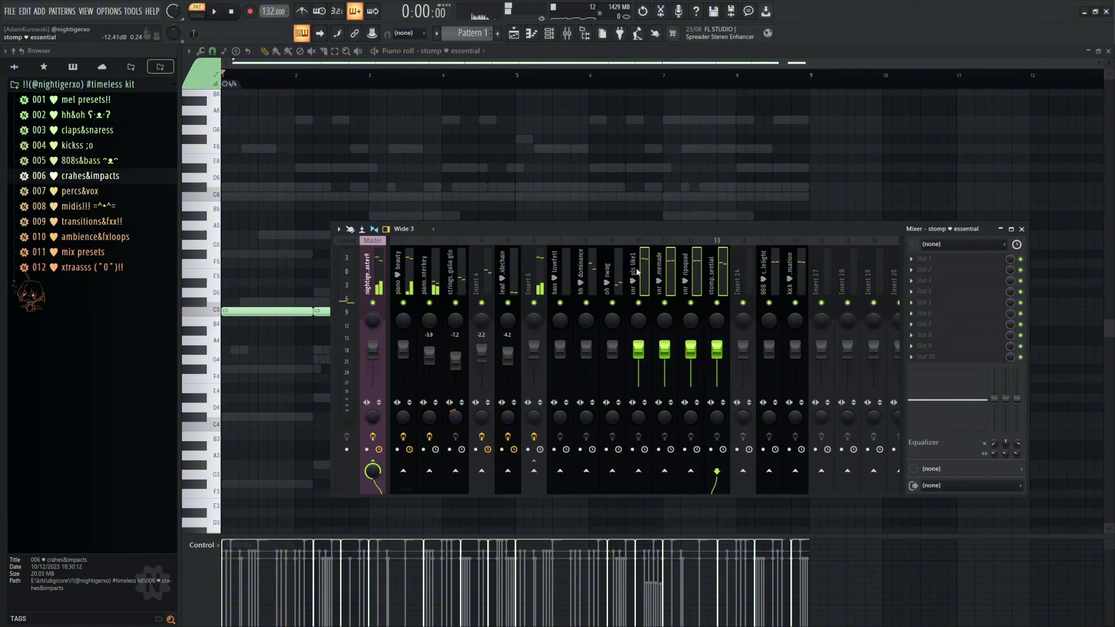
click(749, 267)
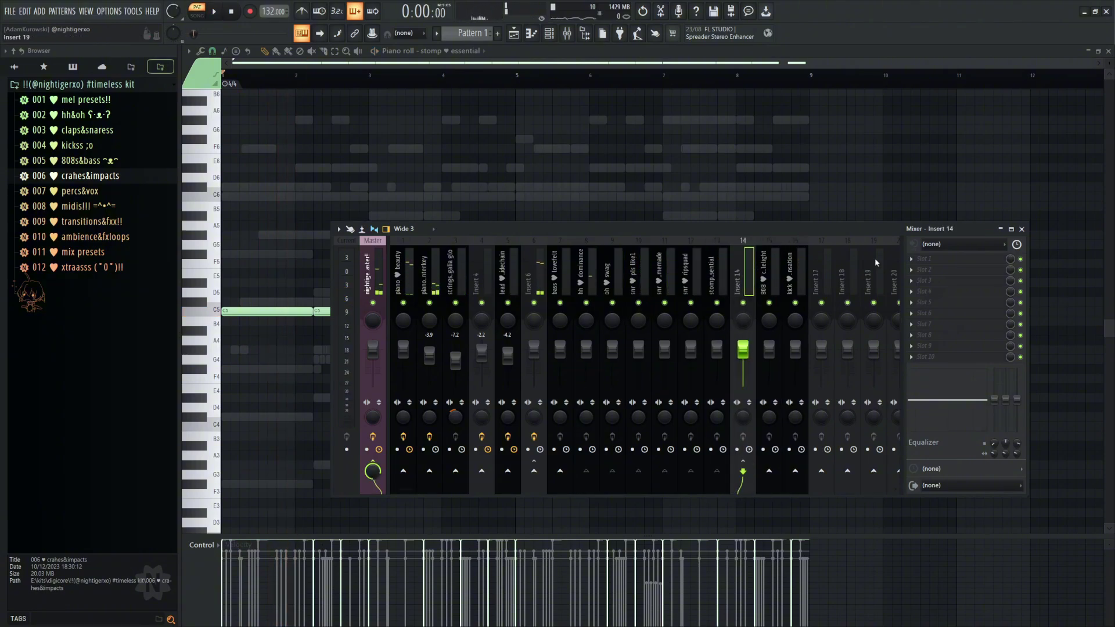
Load Fruity Parametric EQ 2 on insert 14 and apply its 40Hz cut preset during playback
key(F8)
text(eq 2)
key(Return)
key(space)
click(532, 119)
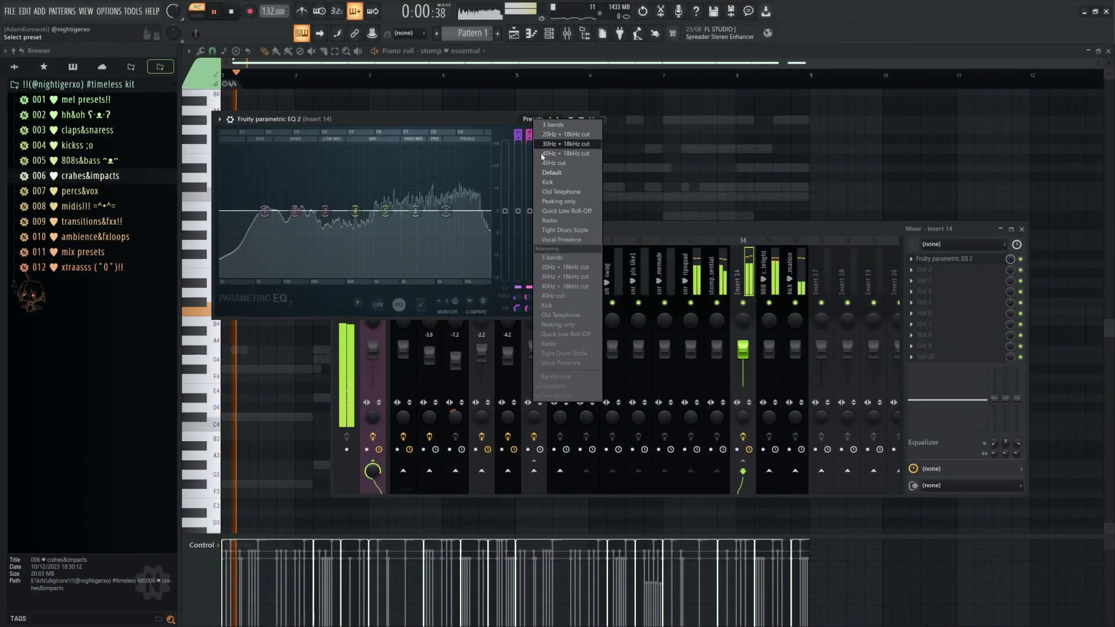
click(558, 168)
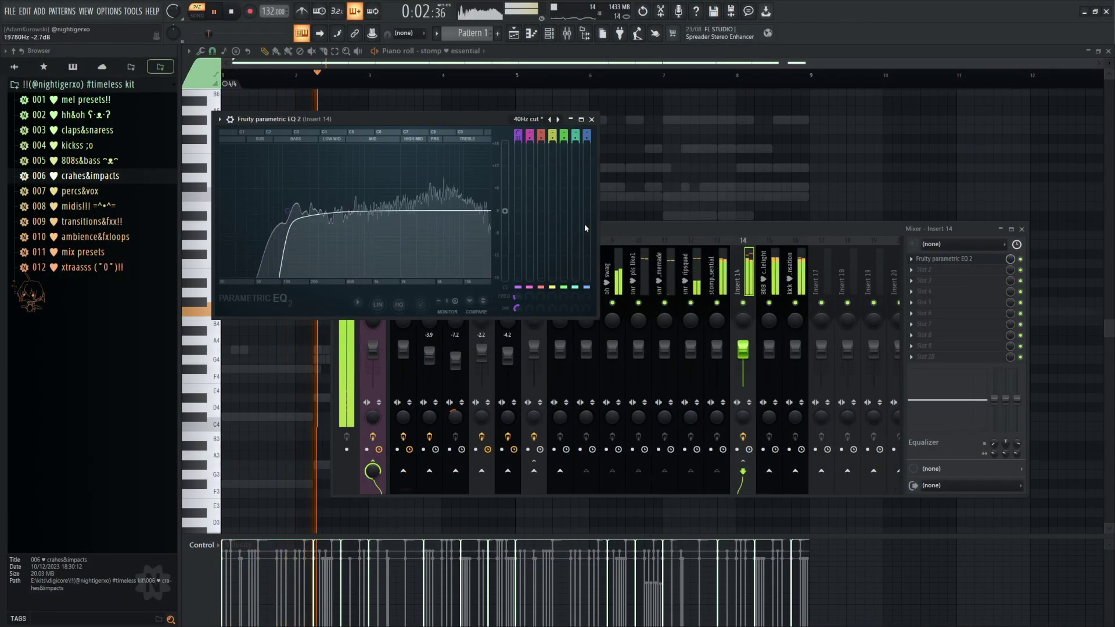
Add CamelCrusher to insert 14, place it above the EQ, and lower its mix level to 13%
key(Escape)
key(alt+p)
text(cam)
key(Return)
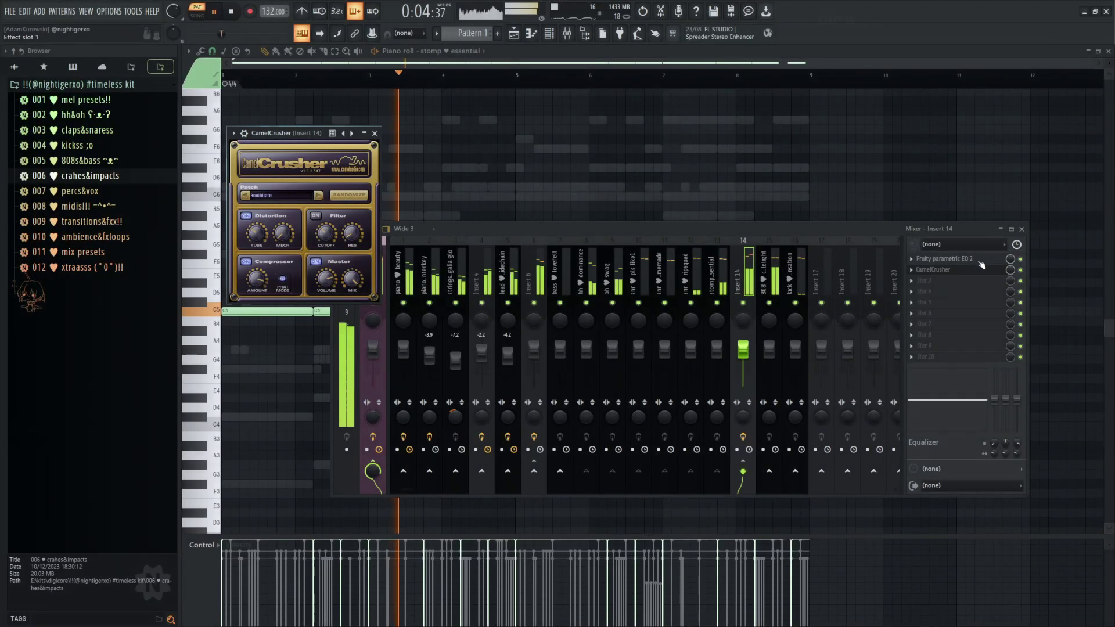
click(1009, 261)
key(space)
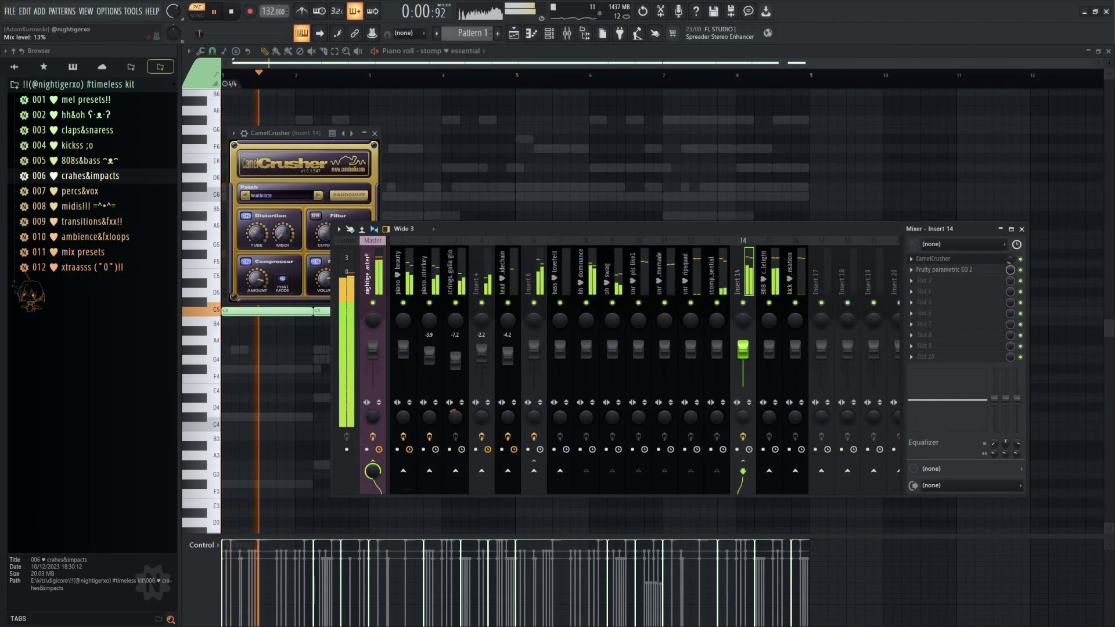
Load the drums ♥ yandere mix preset onto the empty insert 13 beside the stomp track and play the beat
click(612, 276)
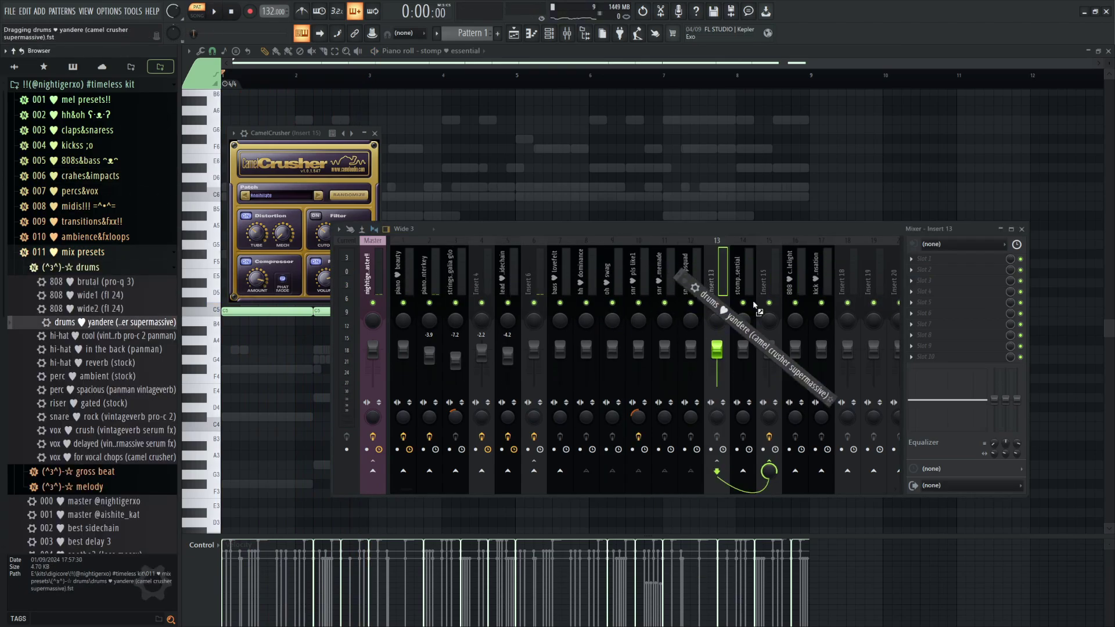
drag(755, 306, 723, 280)
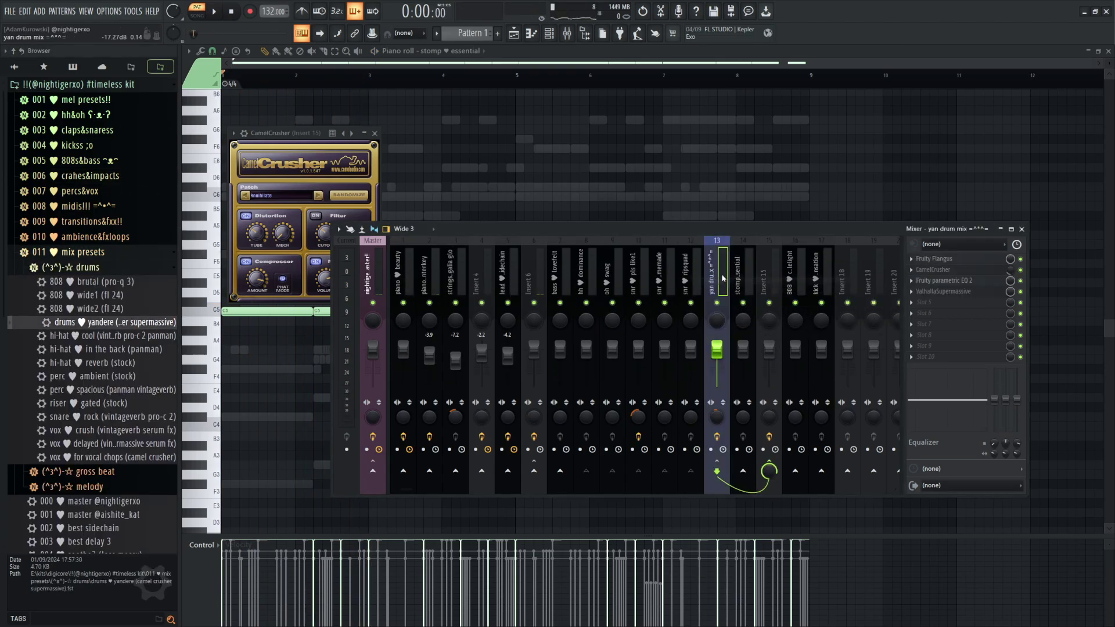
key(space)
click(984, 291)
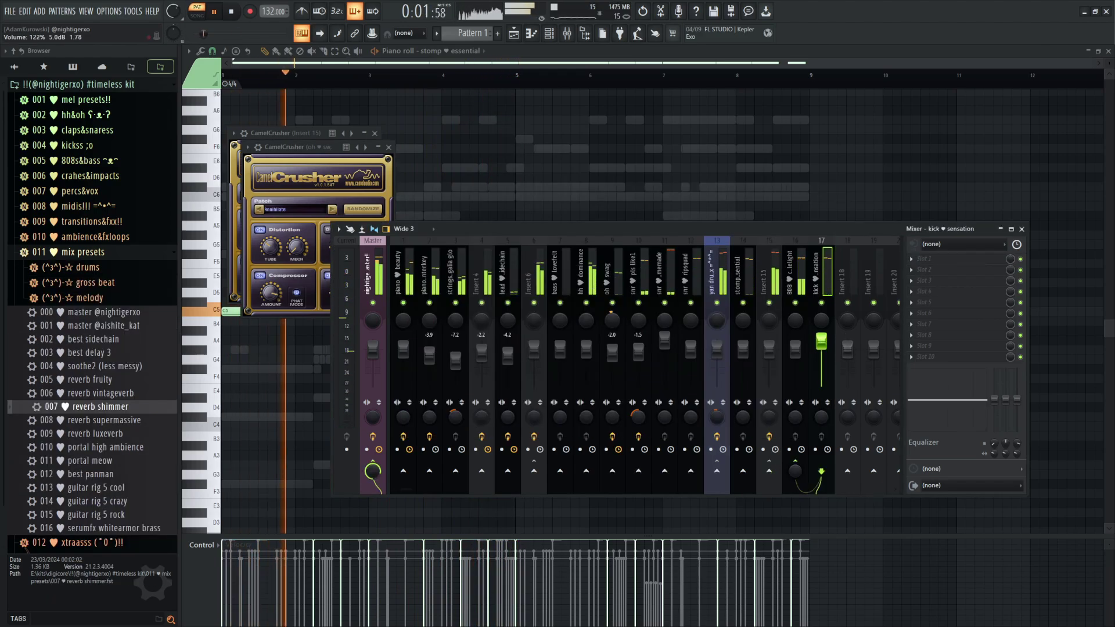
Sidechain the kick ♥ sensation track to insert 6 and load the RMSC plugin on the 808 ♥ candlelight track
right_click(534, 470)
click(574, 504)
click(791, 272)
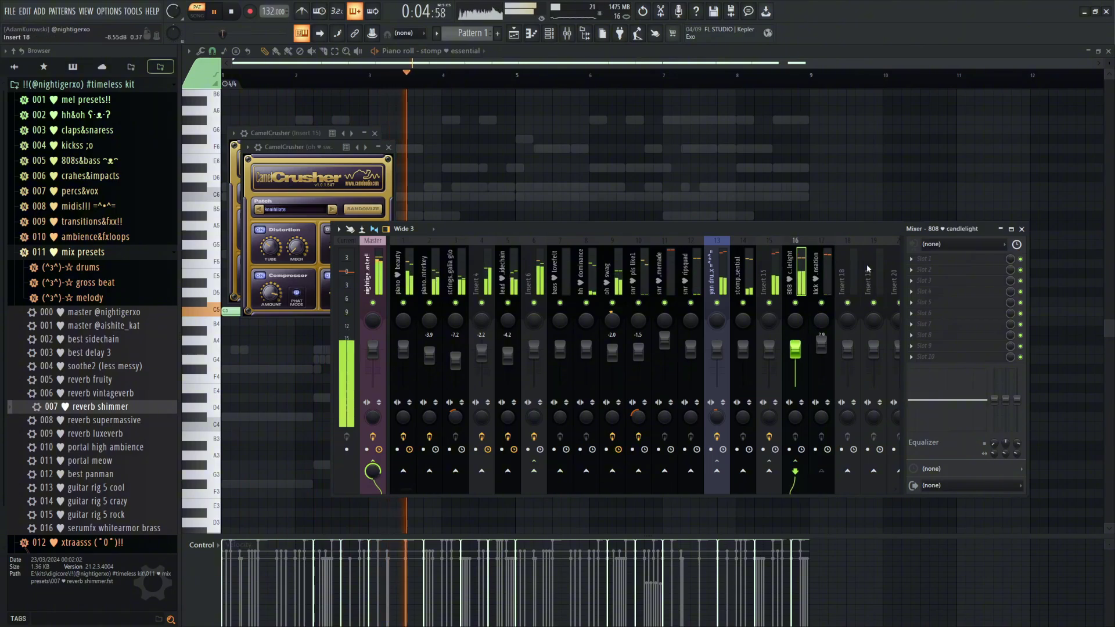
middle_click(930, 259)
text(rms)
key(Return)
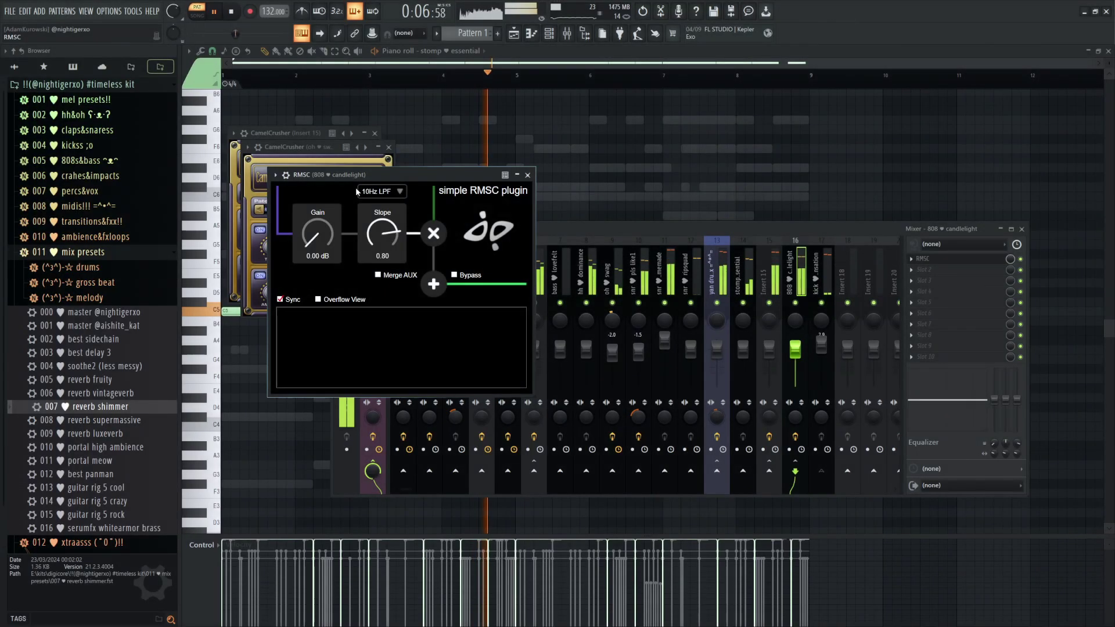
Set the Stereo Aux In of the 808's RMSC to sidechain index 1 in its processing connections, then close it
click(306, 194)
click(321, 217)
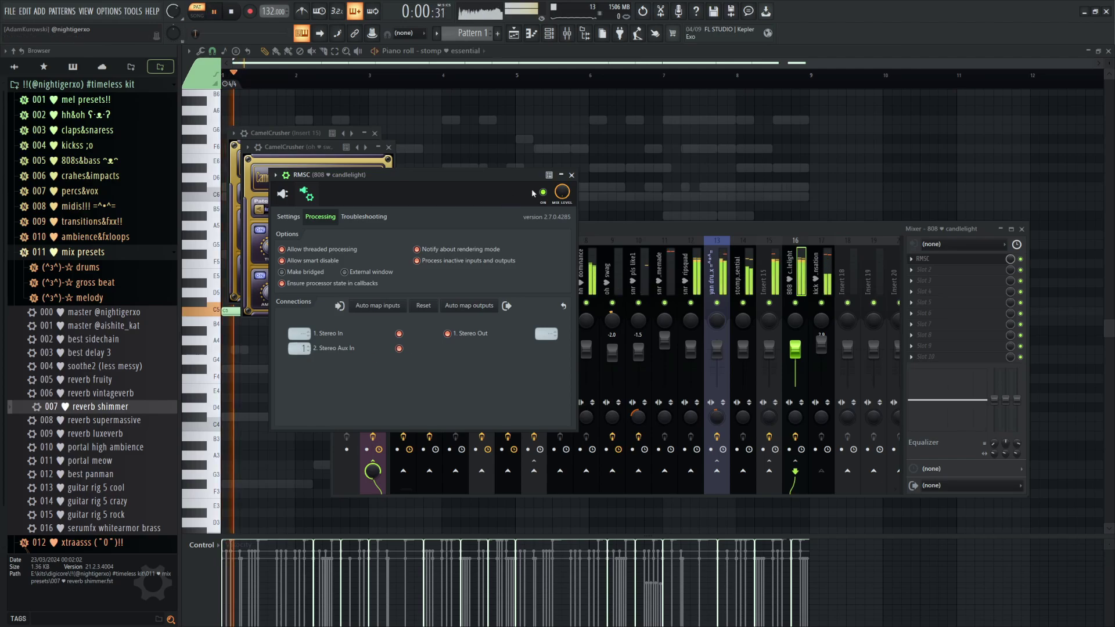
click(572, 175)
Copy the RMSC effect from the 808 track to insert 6 and set its Stereo Aux In to sidechain index 6
click(910, 259)
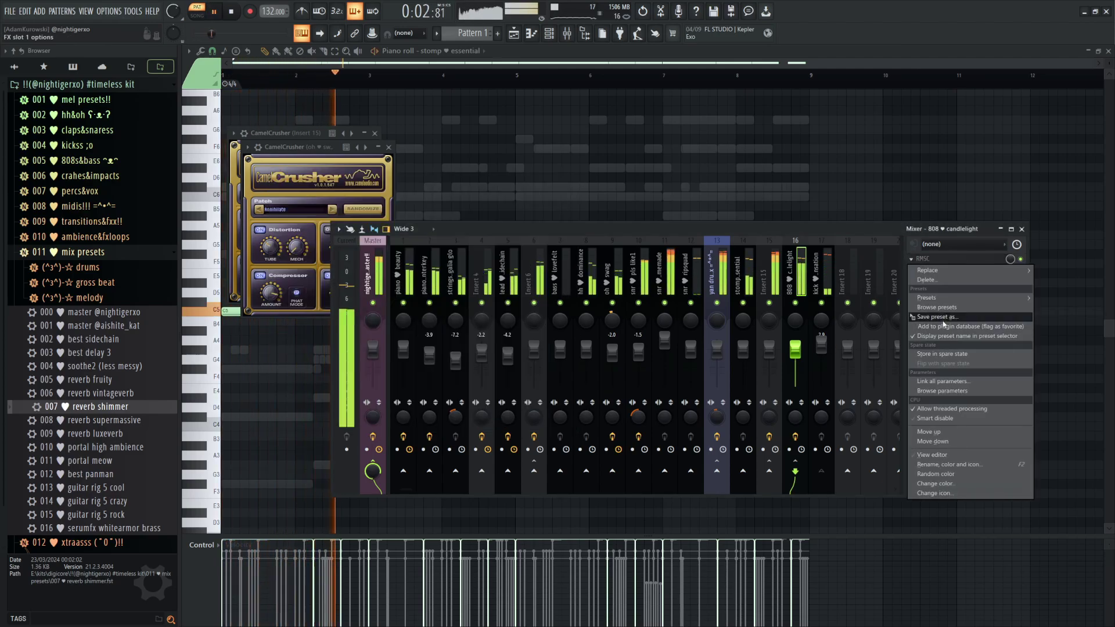
drag(942, 323, 512, 322)
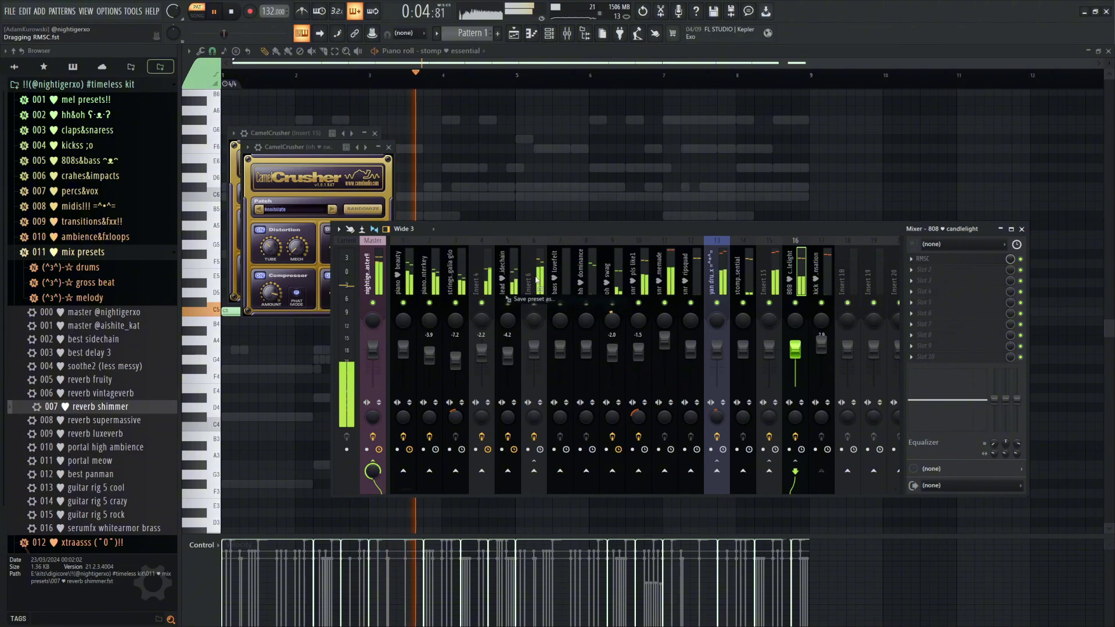
drag(536, 281, 534, 280)
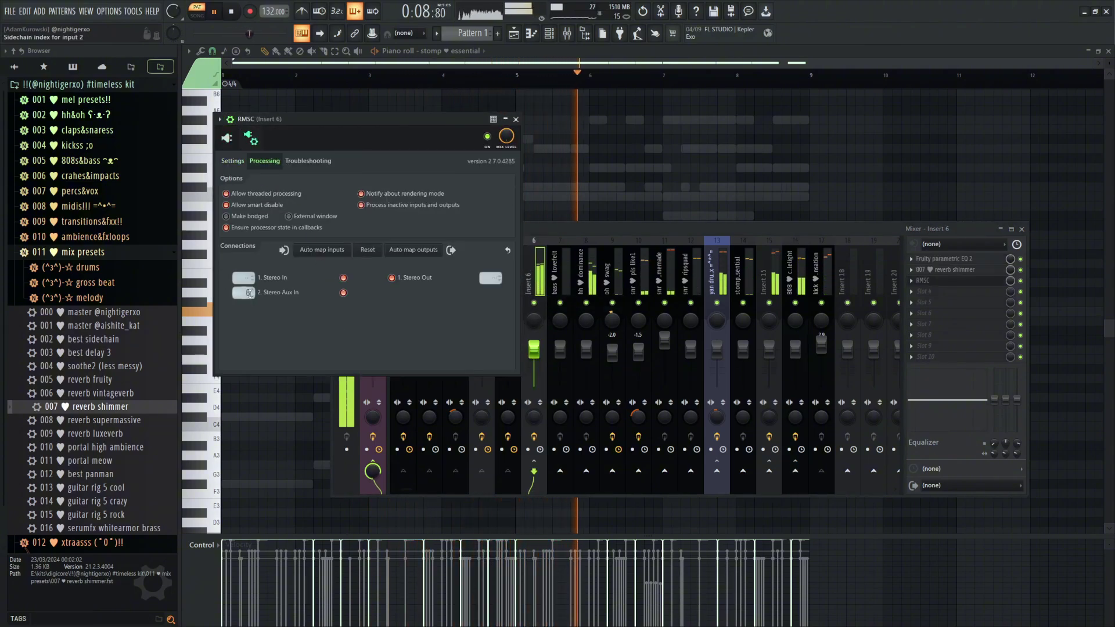
click(516, 119)
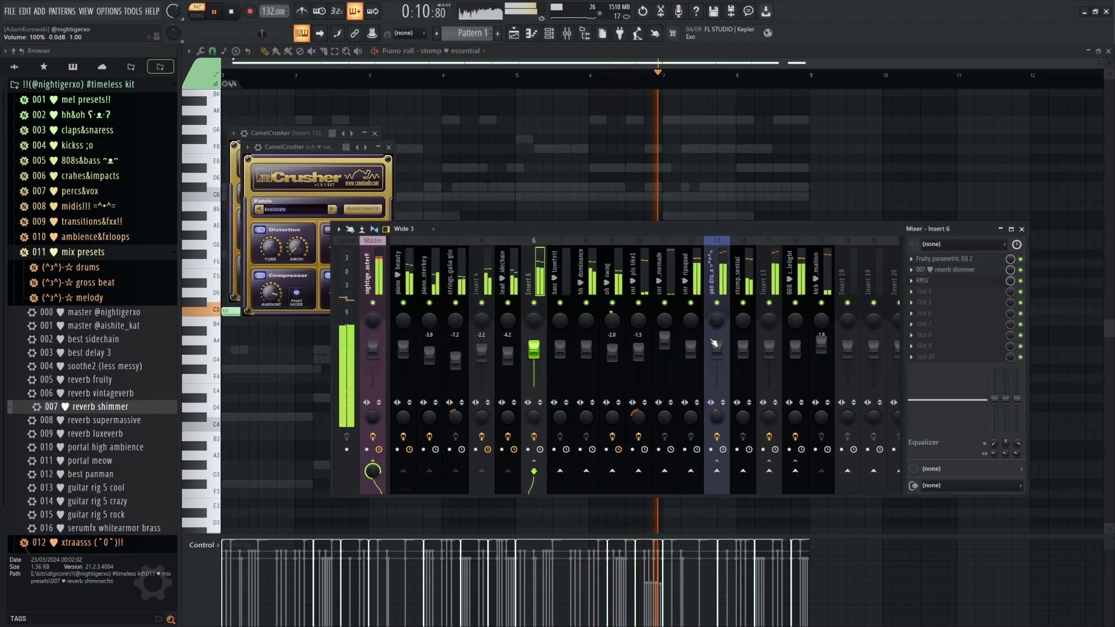
click(382, 270)
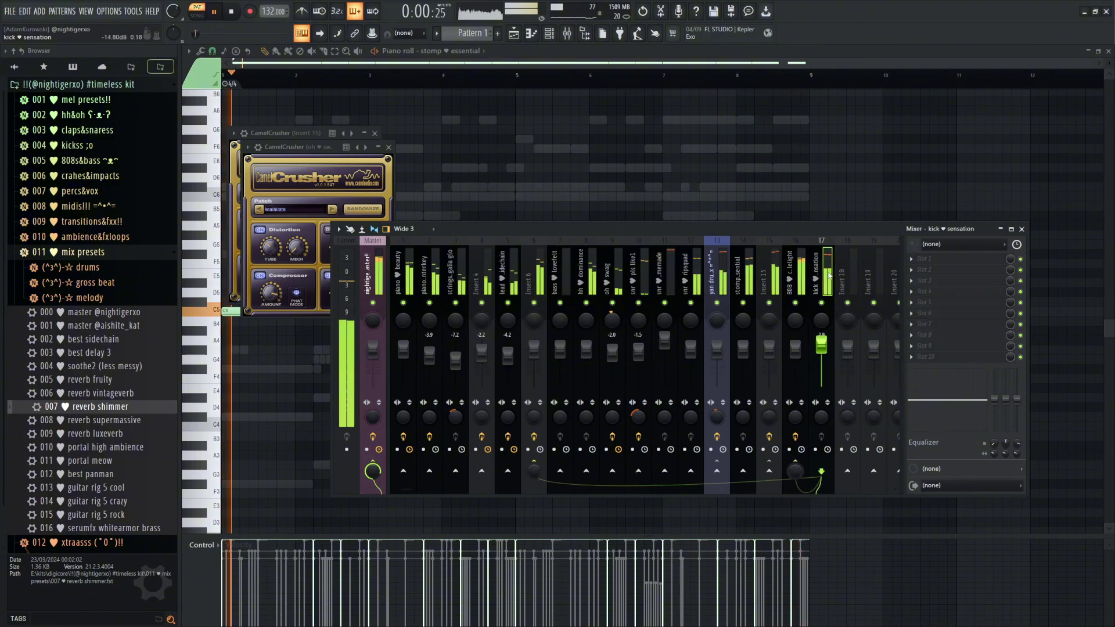
Switch the piano roll to kick ♥ sensation, try its notes one semitone lower, and restore the pitch
click(452, 53)
click(452, 54)
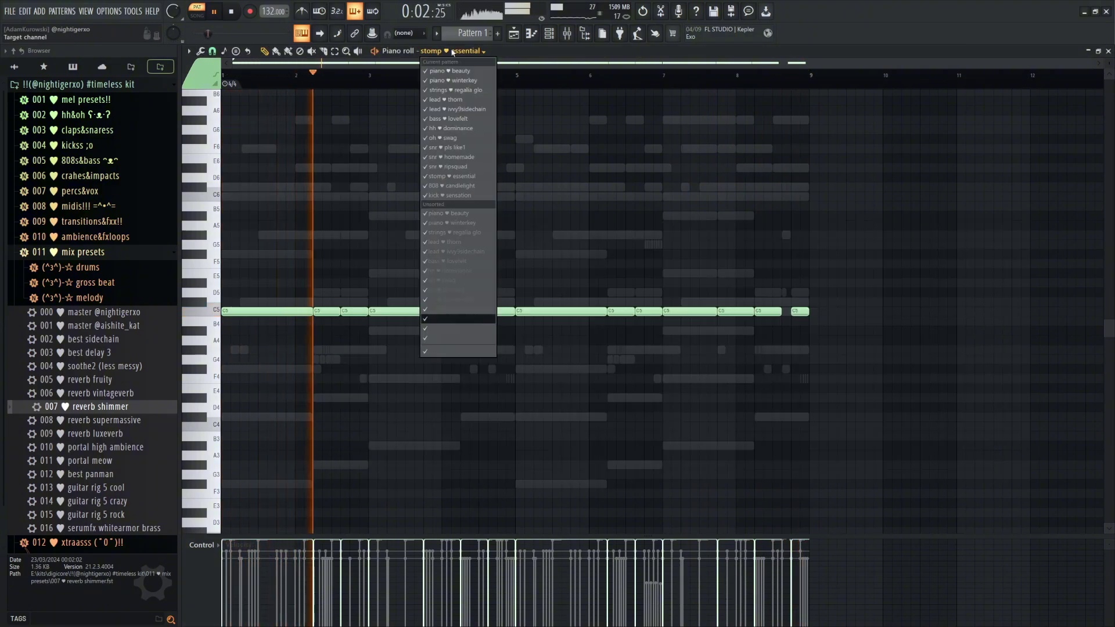
click(453, 335)
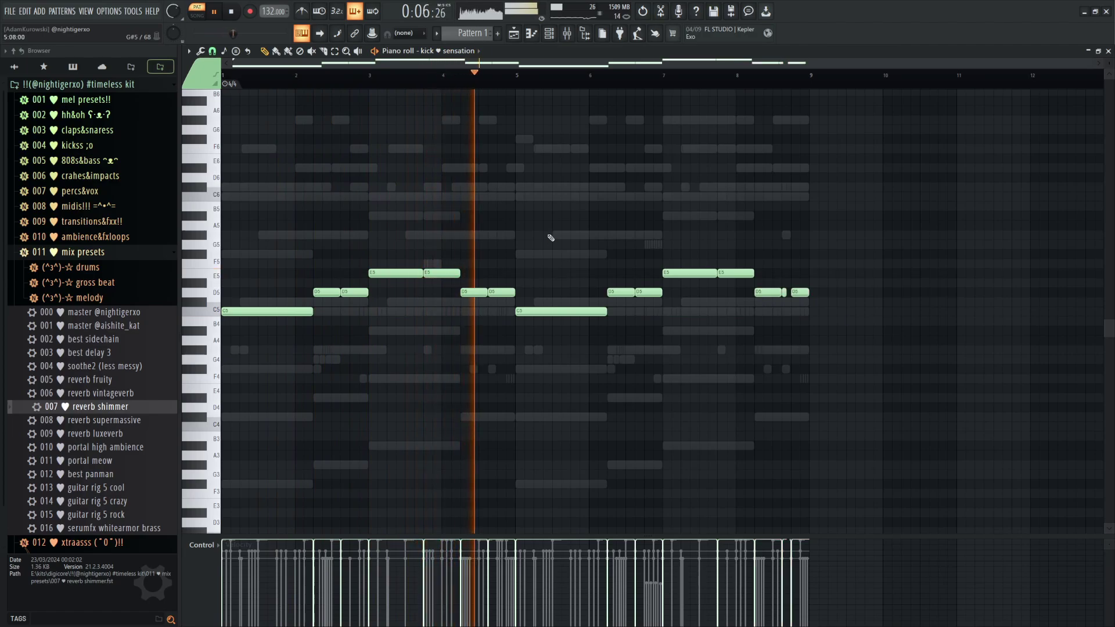
key(Down)
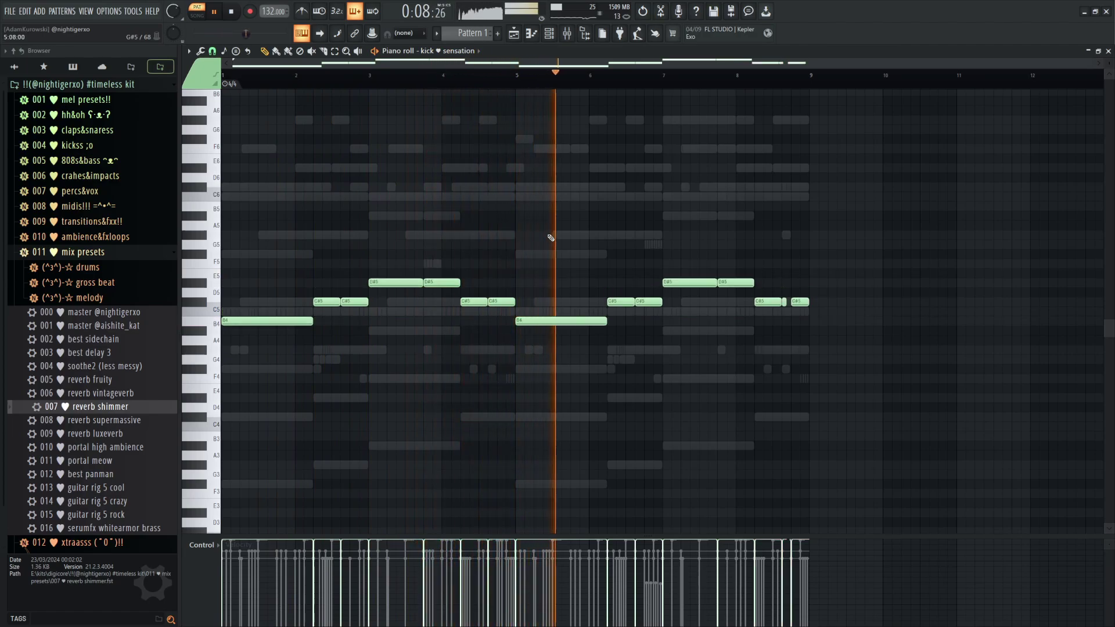
key(Up)
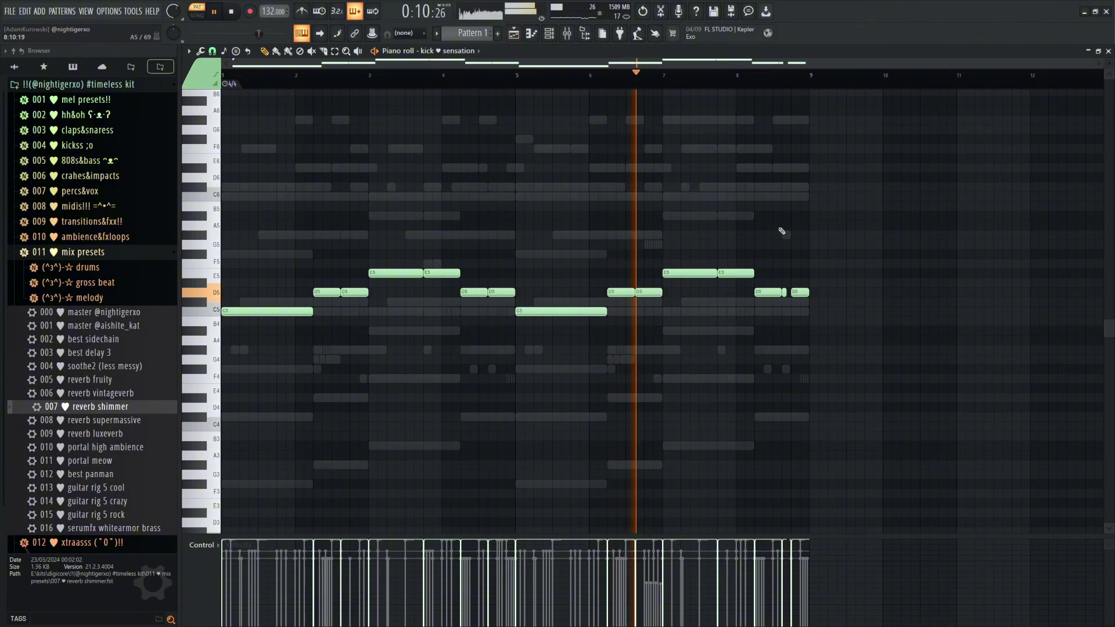
Lower the kick's closing group of notes in bar 8 to C5 and set the very last note to C#5
drag(779, 231, 796, 315)
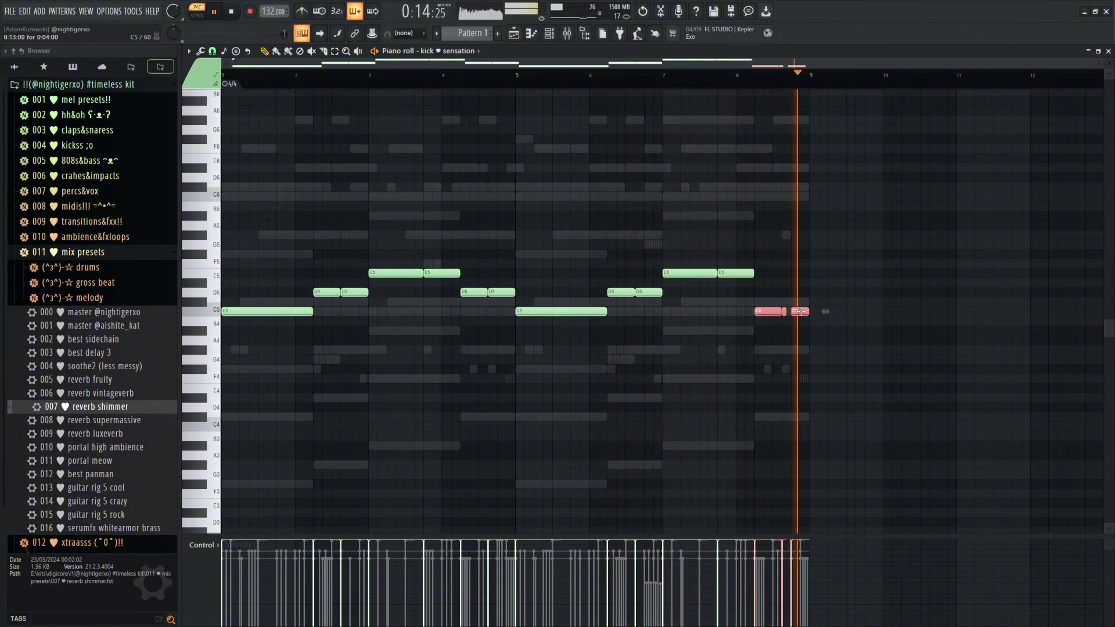
drag(800, 311, 798, 301)
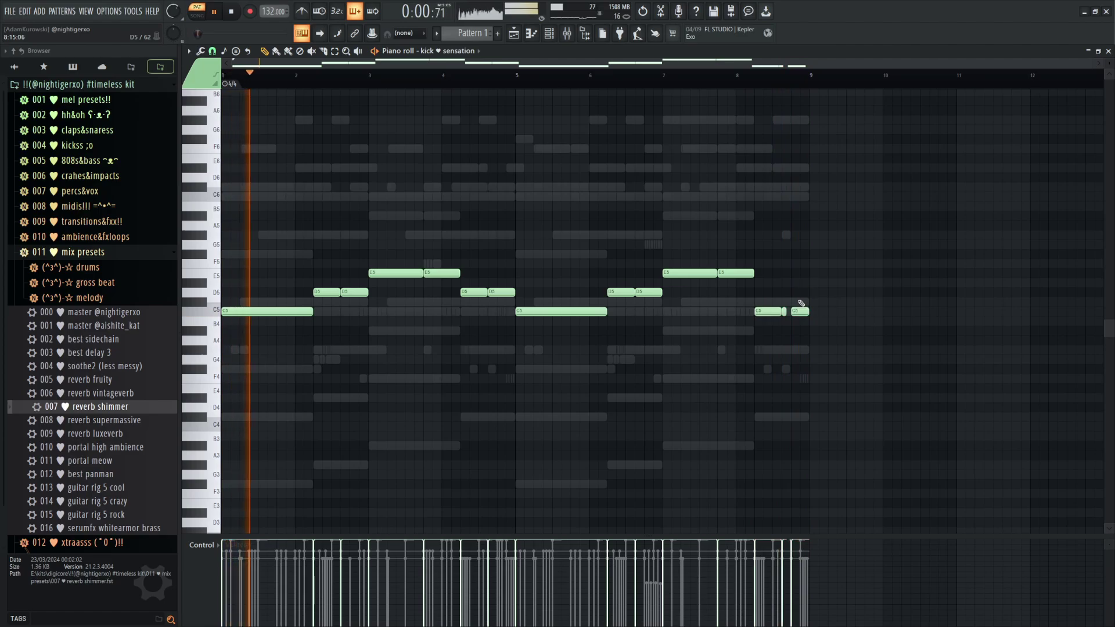
click(764, 79)
scroll(792, 309, up, 2)
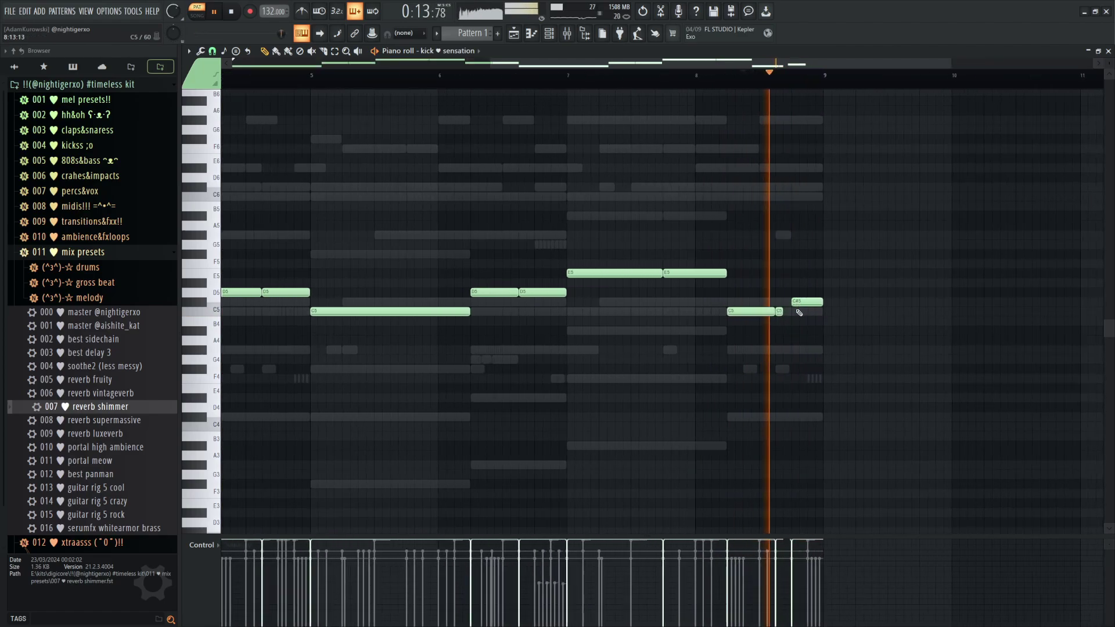
Show the playlist with the mix presets folder collapsed, and inspect the Fruity parametric EQ 2 on mixer insert 6
click(522, 36)
click(165, 253)
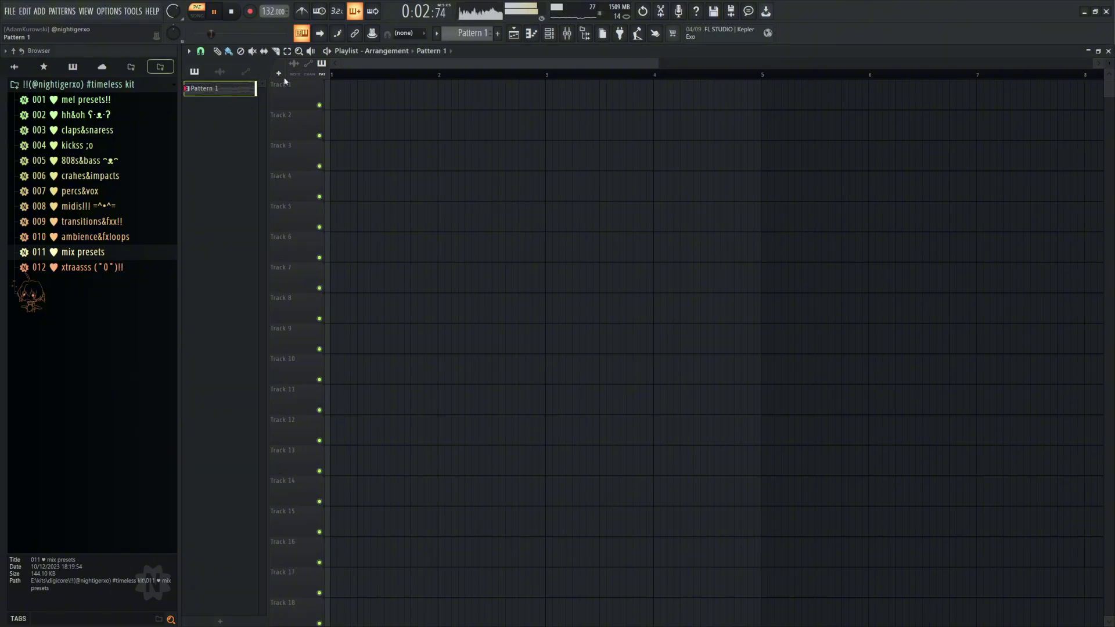
click(567, 34)
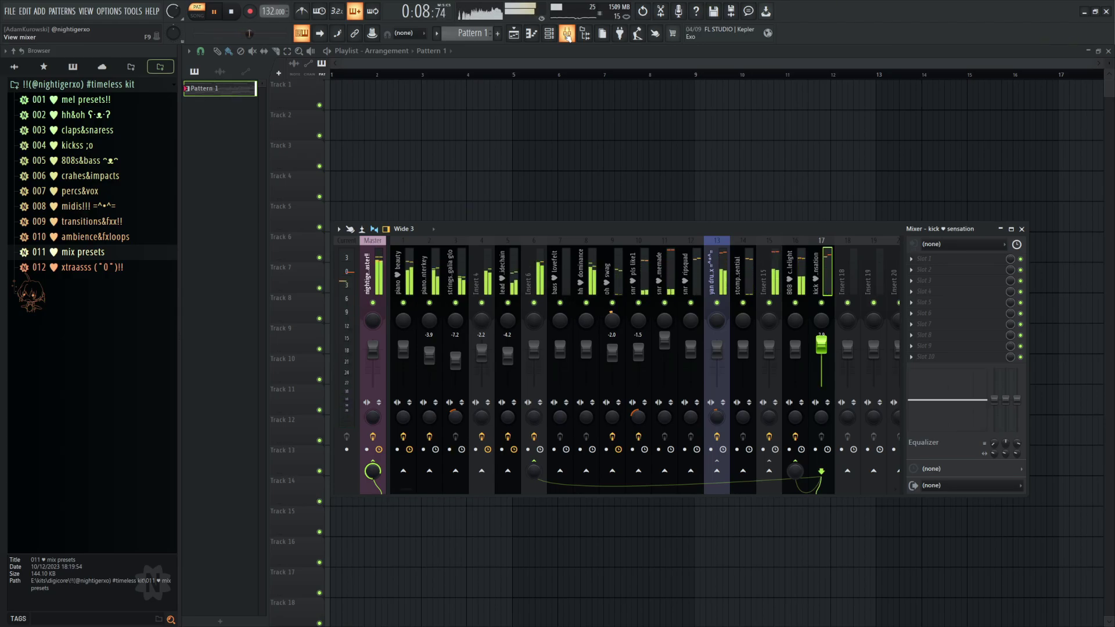
click(530, 279)
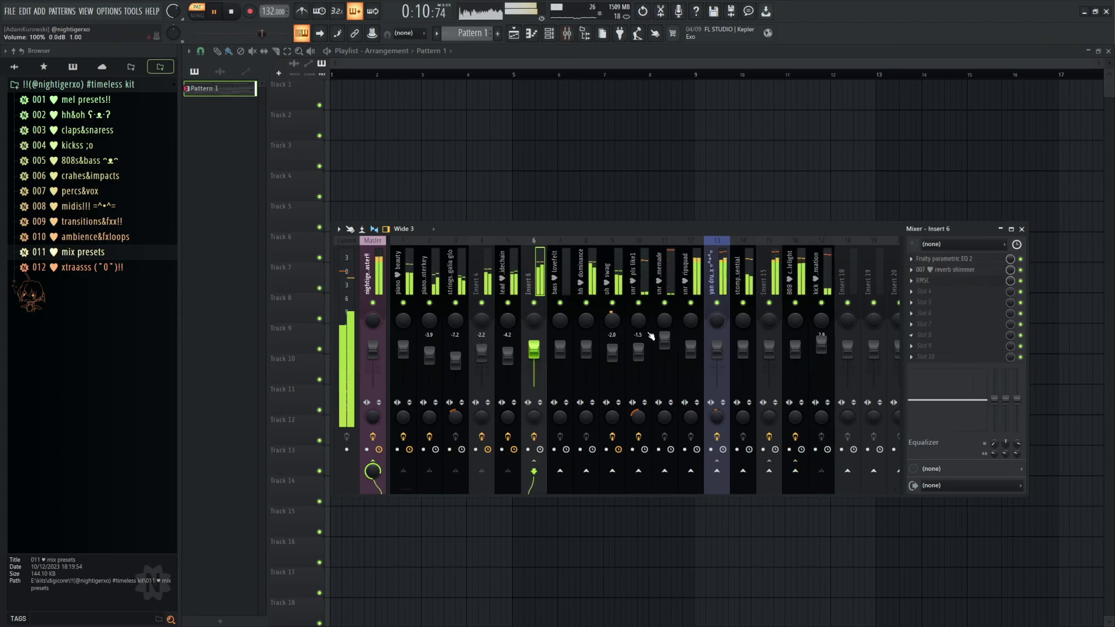
click(942, 259)
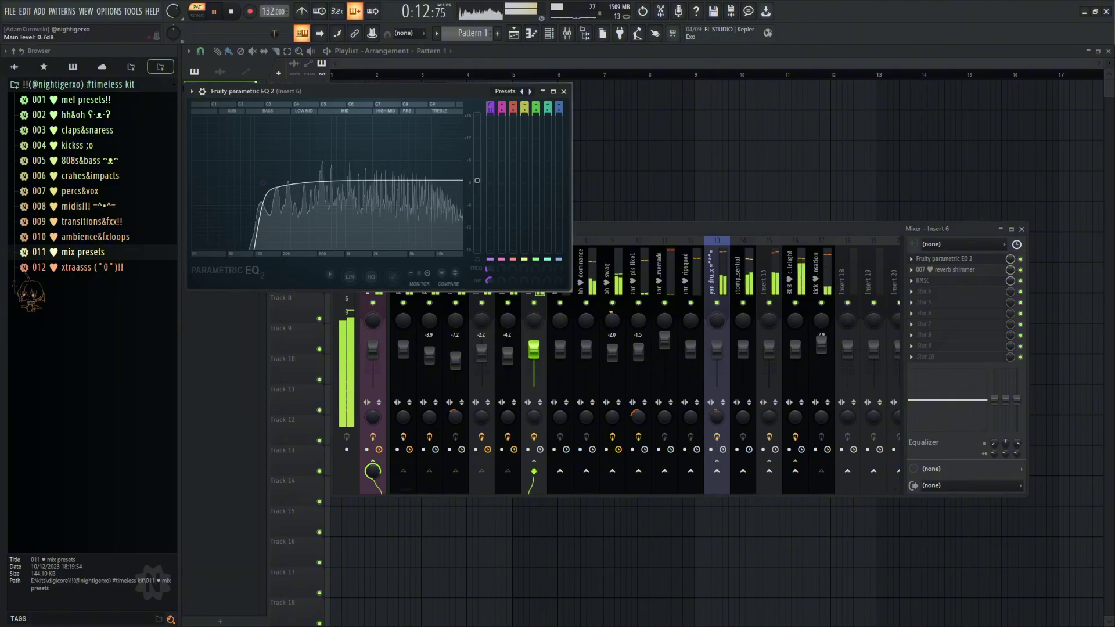
click(564, 92)
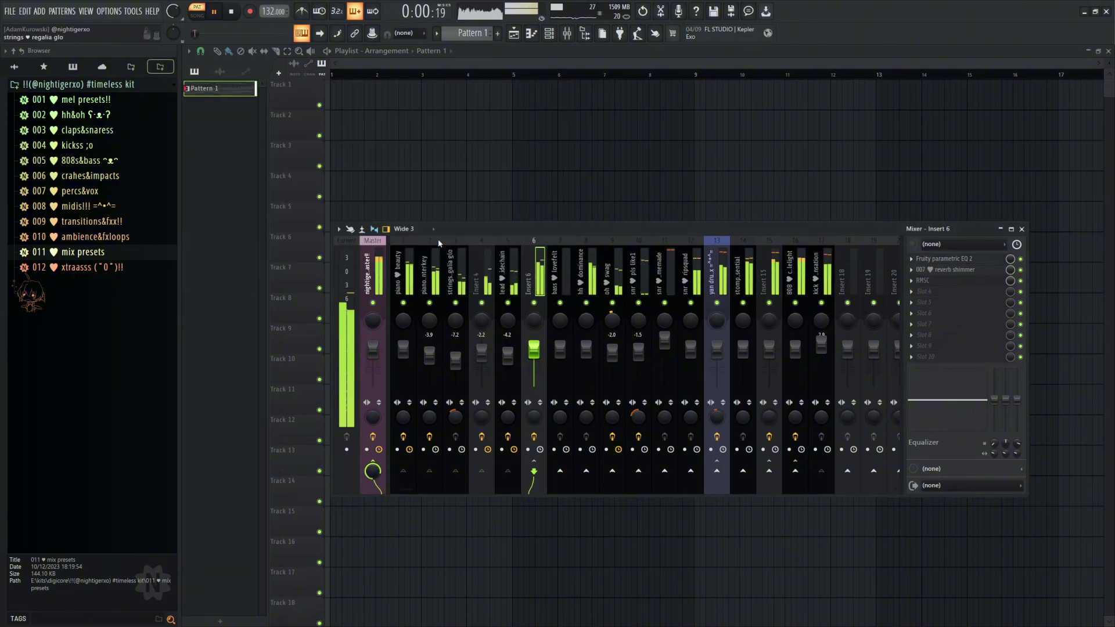
Load the 004 ♥ soothe2 (less messy) preset onto insert 6 and lower band 3 to about 2.1 dB near 1.8 kHz
click(104, 253)
drag(116, 368, 953, 293)
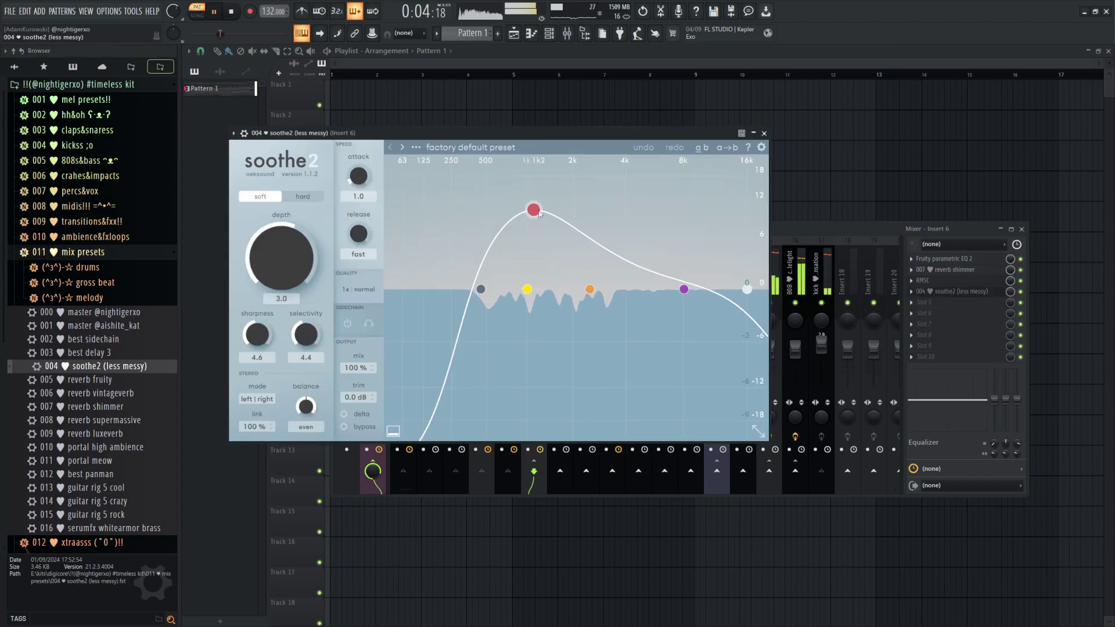
drag(539, 214, 575, 278)
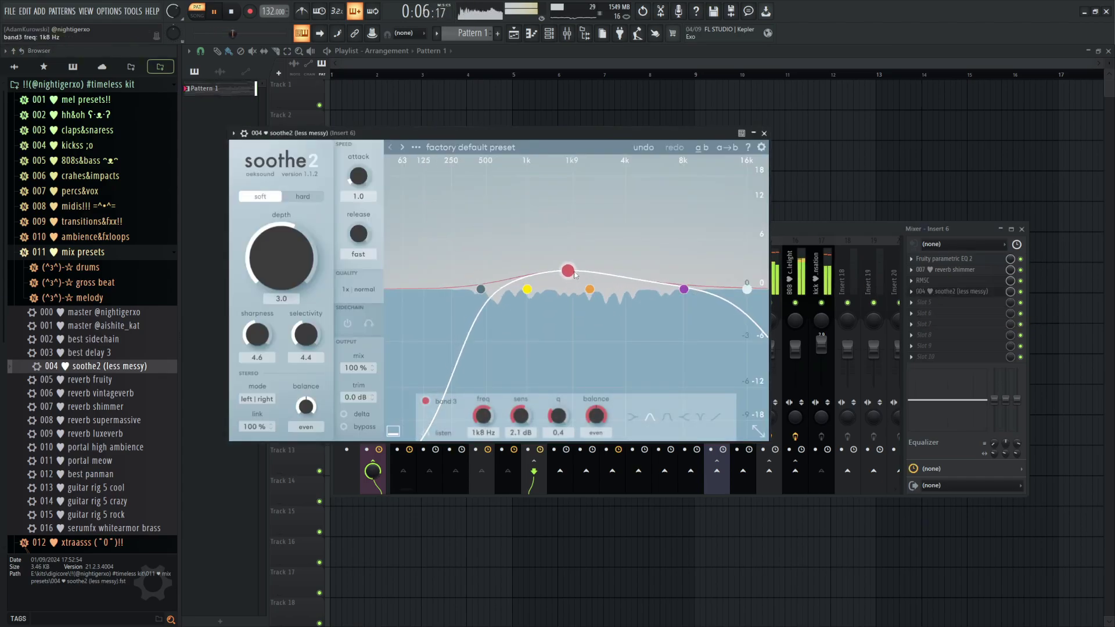
Raise insert 6's high shelf EQ to about 2 dB and close the plugin and mixer windows
drag(1017, 398, 1017, 394)
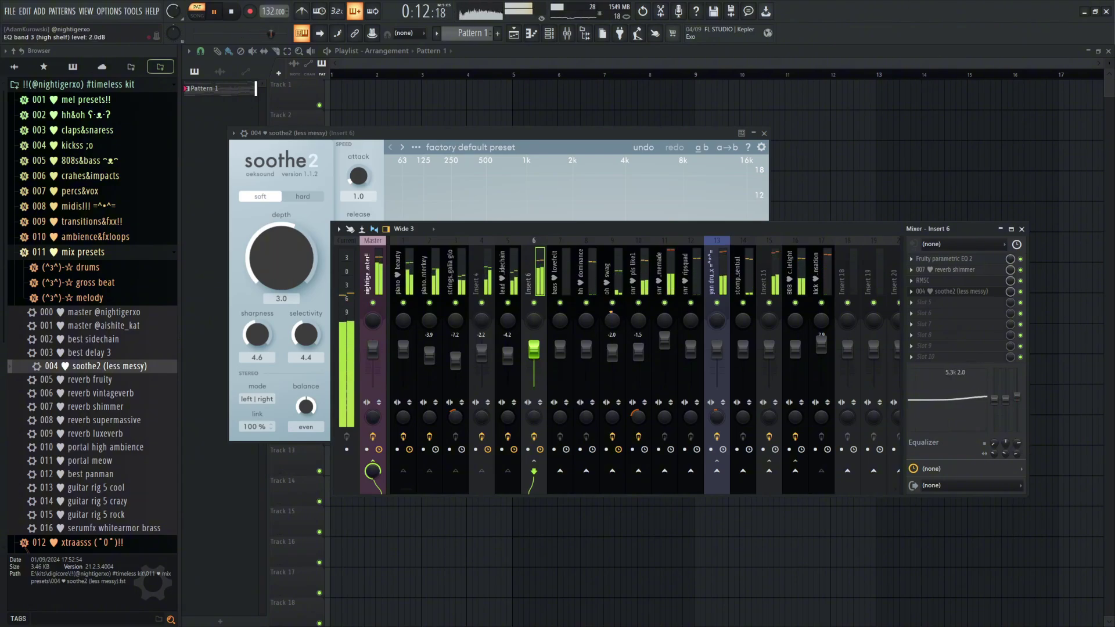
key(Escape)
key(Escape)
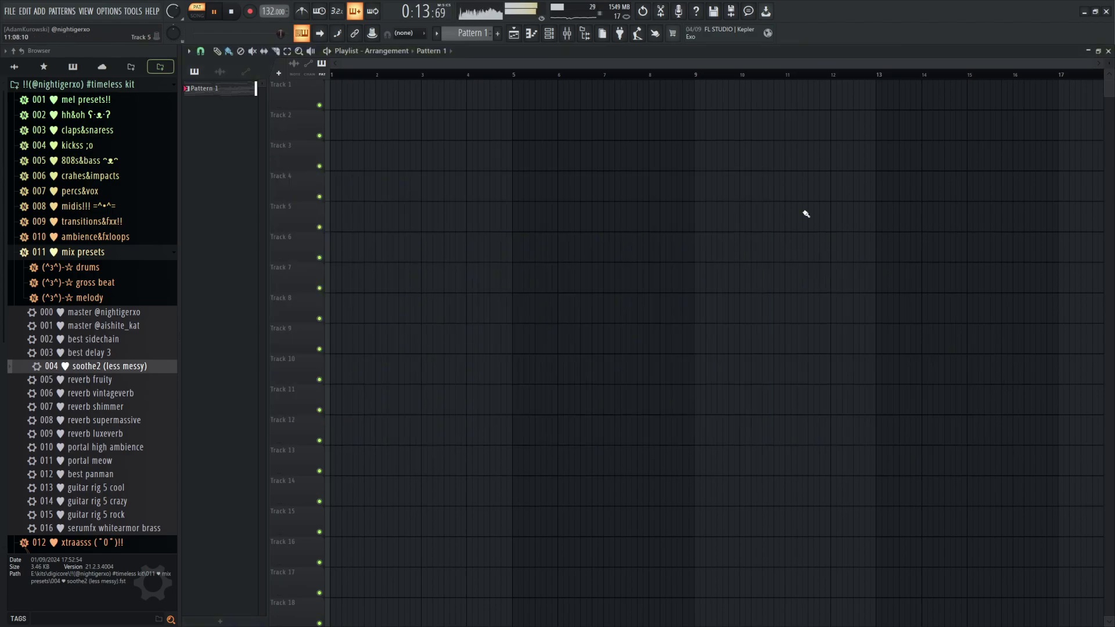
click(550, 34)
key(F9)
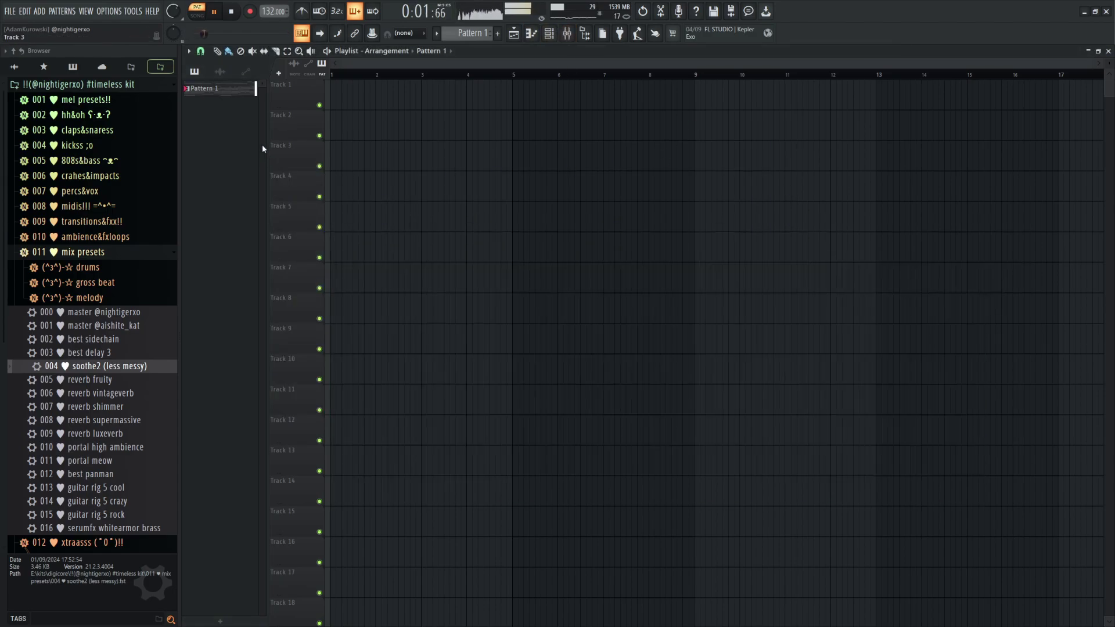
Split Pattern 1 by channel and place all the resulting patterns on tracks 1 to 14 at the playlist's start
right_click(228, 89)
click(284, 257)
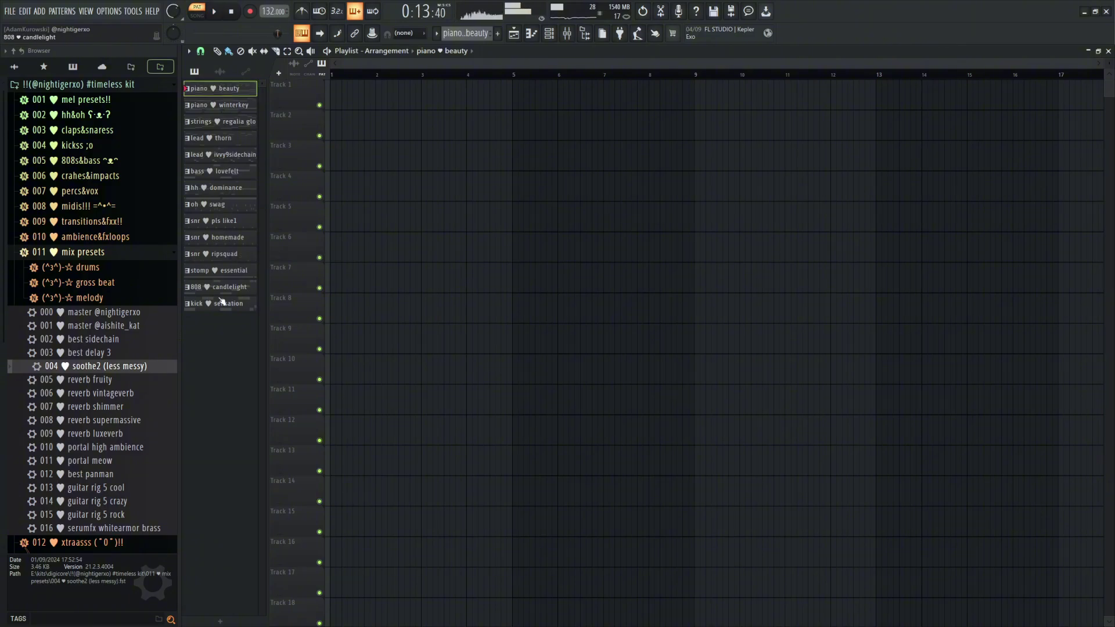
drag(222, 302, 337, 96)
Duplicate the whole block of pattern clips five times so the arrangement runs through bar 48
scroll(511, 169, down, 3)
key(ctrl+b)
key(ctrl+b)
key(ctrl+b)
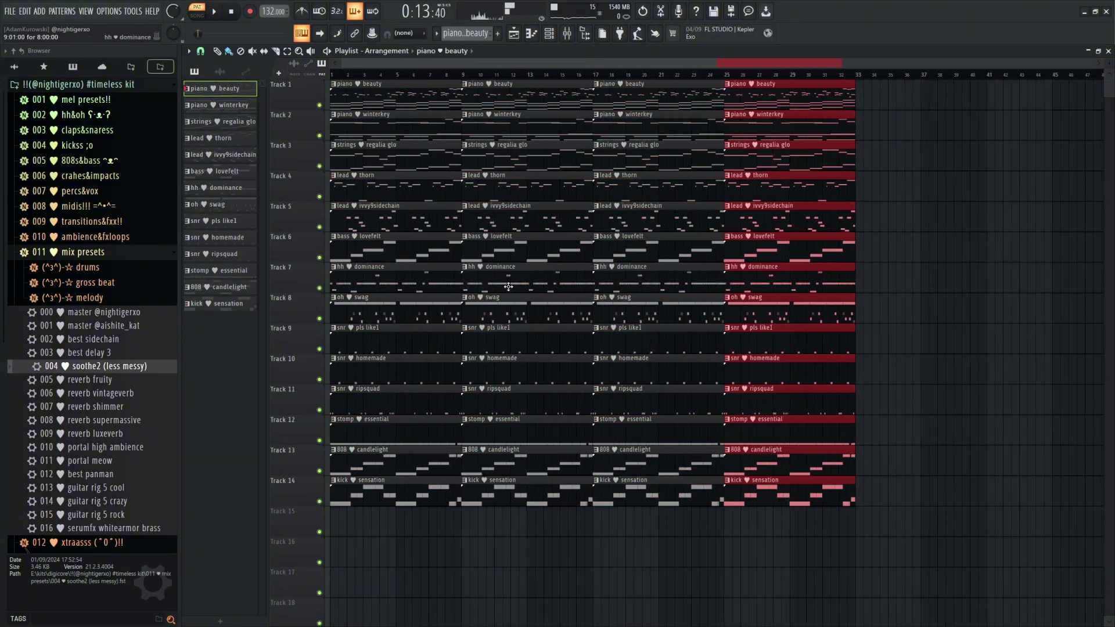
key(ctrl+b)
key(ctrl+b)
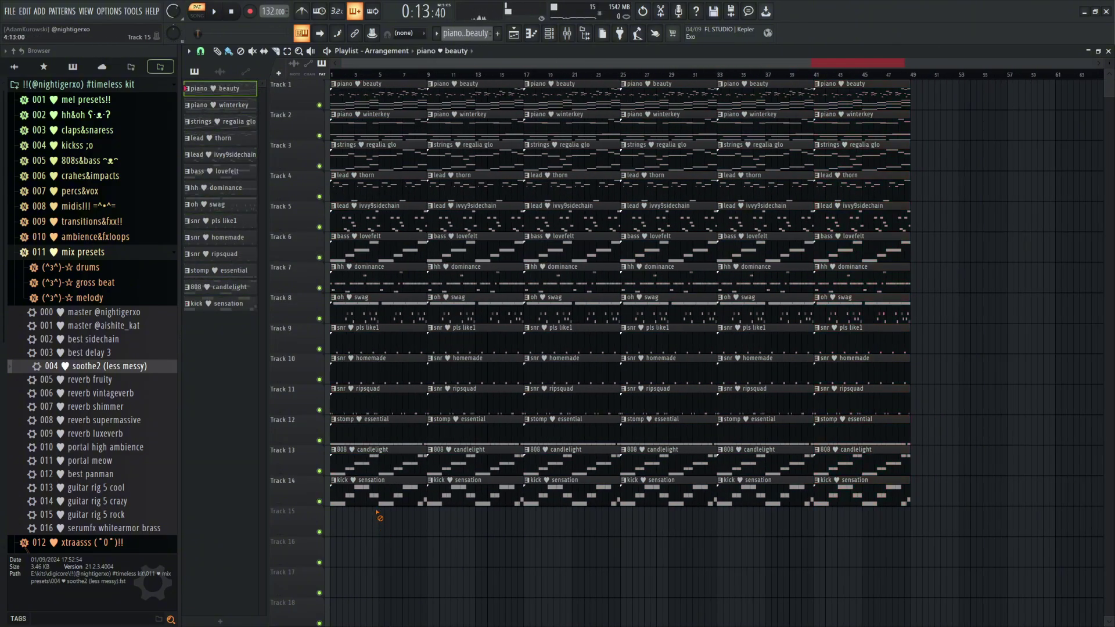
Delete the drum, 808 and kick clips on tracks 7 to 14 from bars 1–16 and play back the song
mouse_move(378, 516)
mouse_down()
mouse_move(406, 325)
mouse_move(430, 273)
mouse_move(511, 505)
mouse_up()
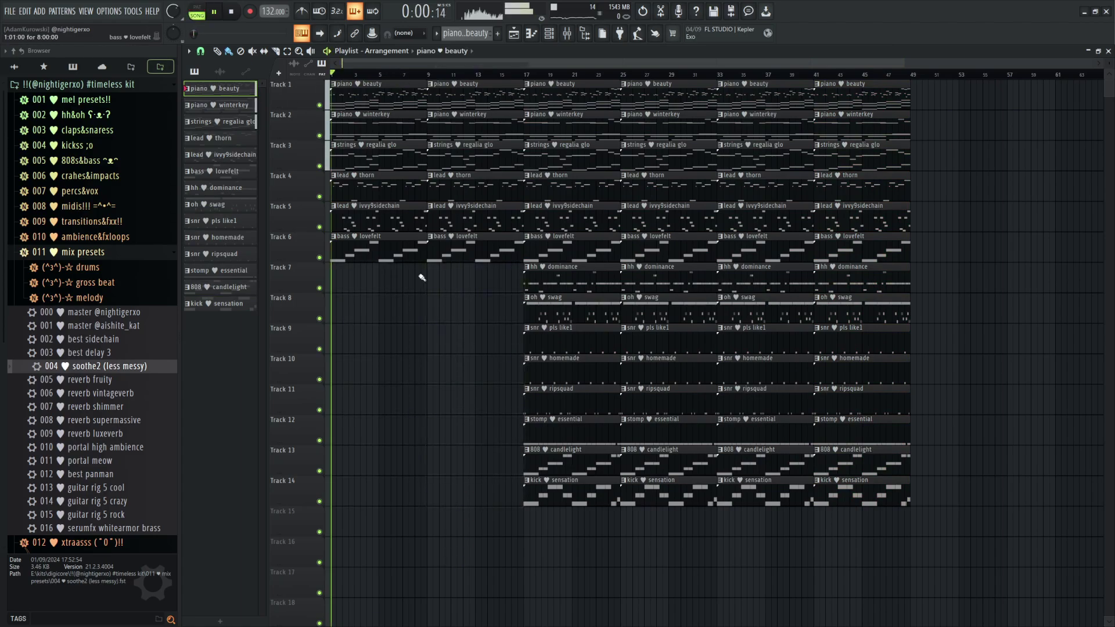
key(F9)
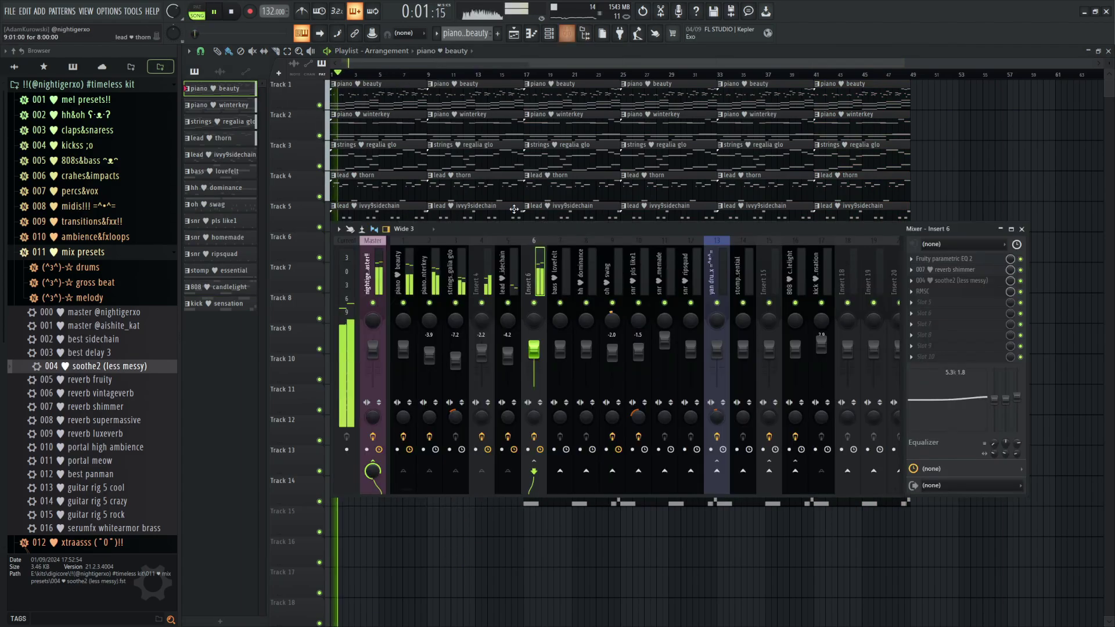
click(552, 38)
key(F12)
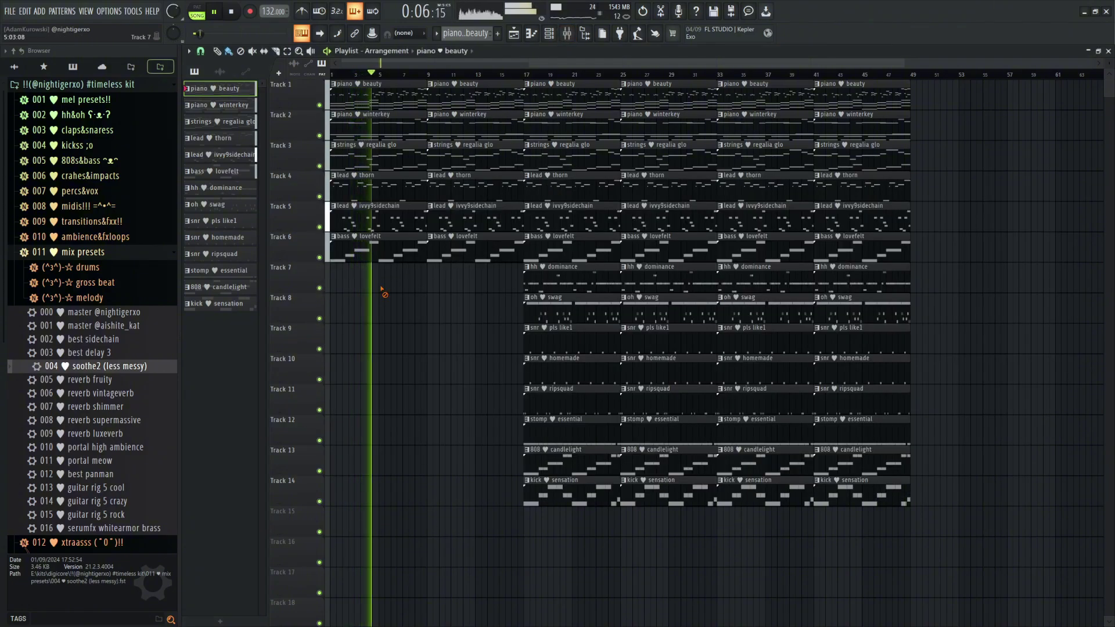
key(space)
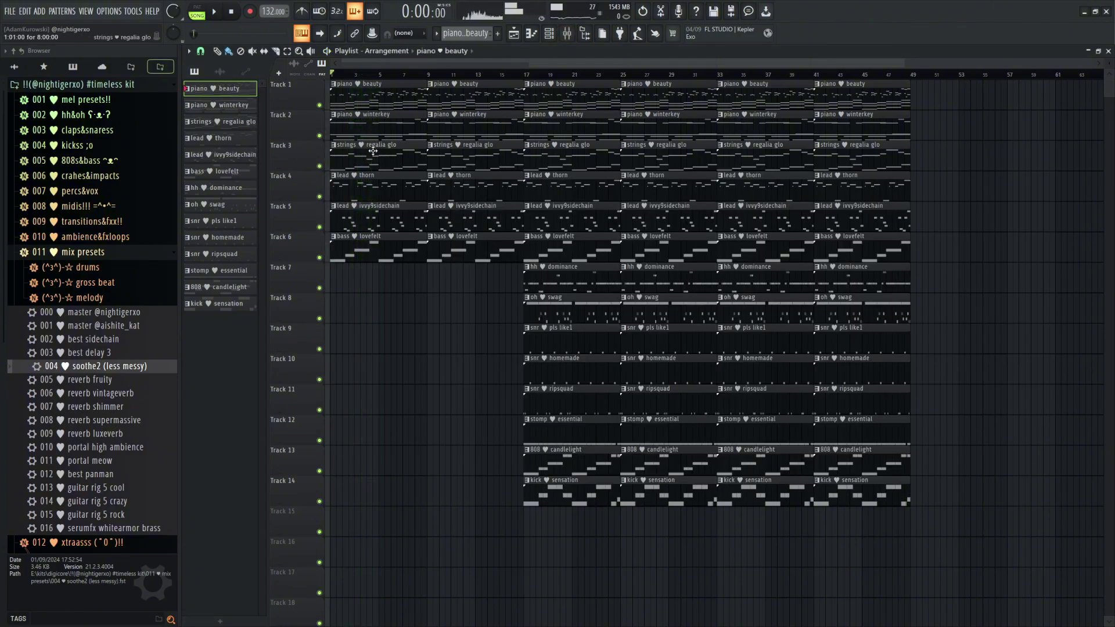
Delete the strings, both lead and bass clips from bars 1–8, leaving only the two pianos in the intro
right_click(373, 161)
right_click(371, 187)
right_click(369, 217)
right_click(368, 248)
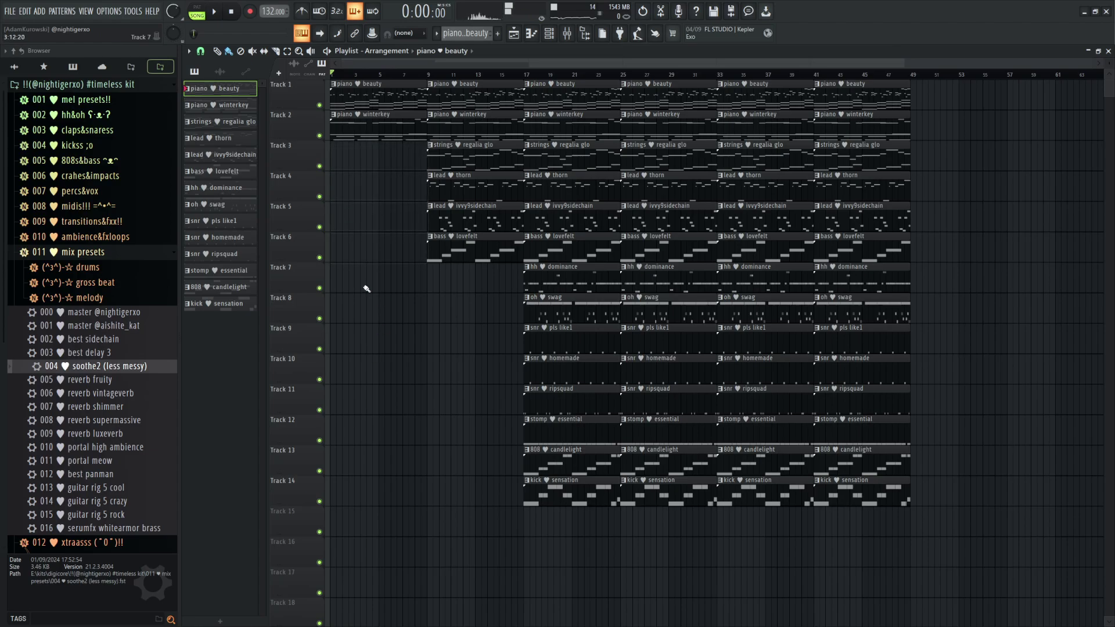
Delete the lead ♥ thorn clip from bars 9–16 and check the mixer levels while the song plays
click(567, 38)
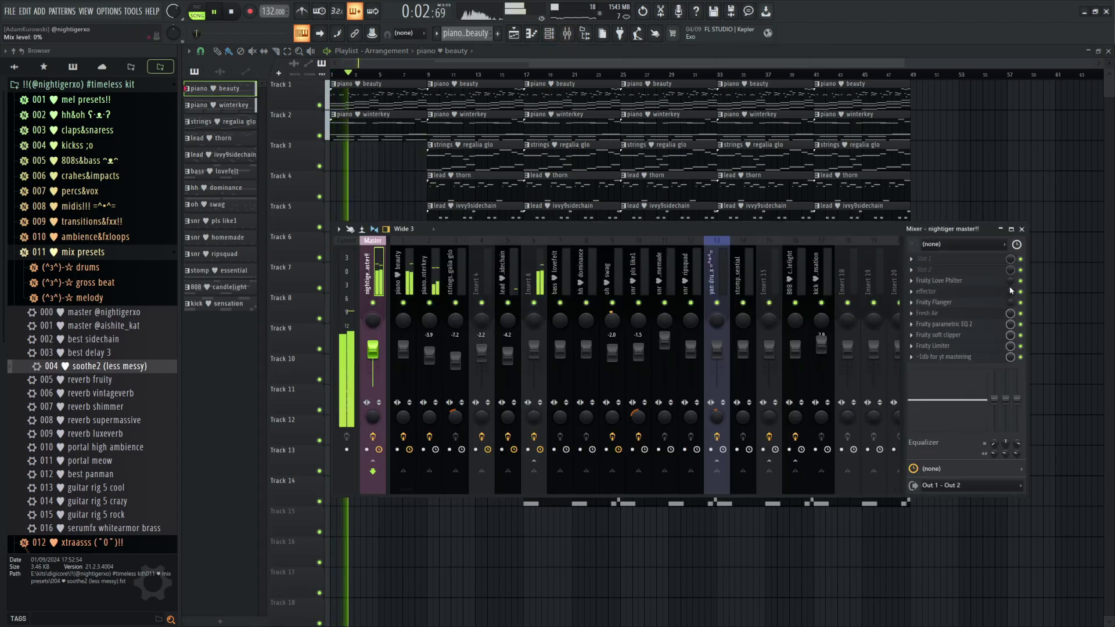
click(1021, 229)
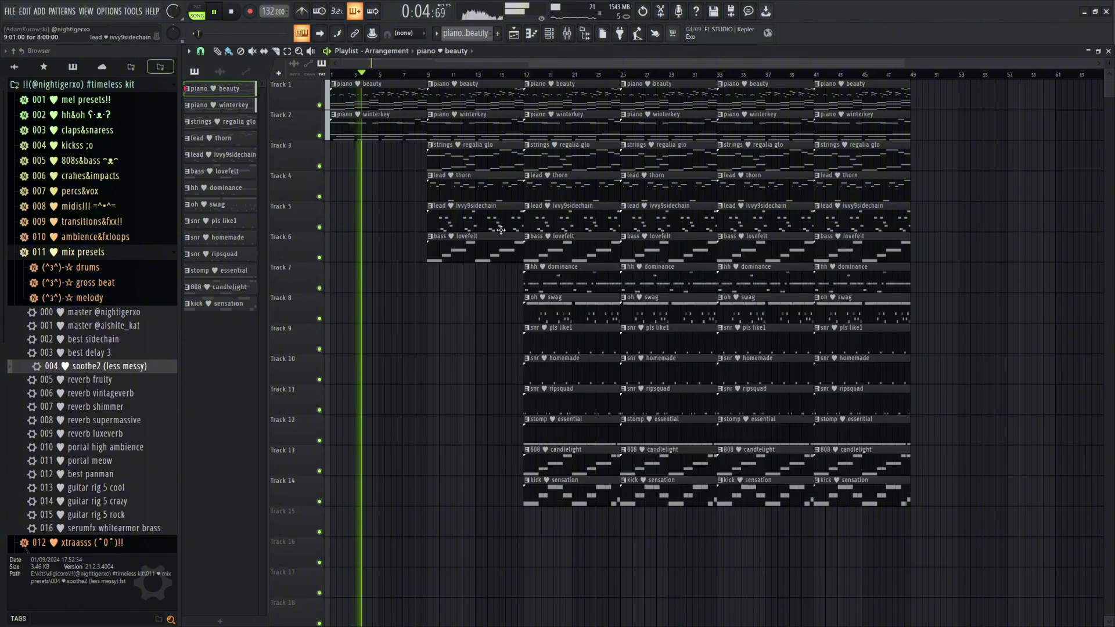
right_click(459, 197)
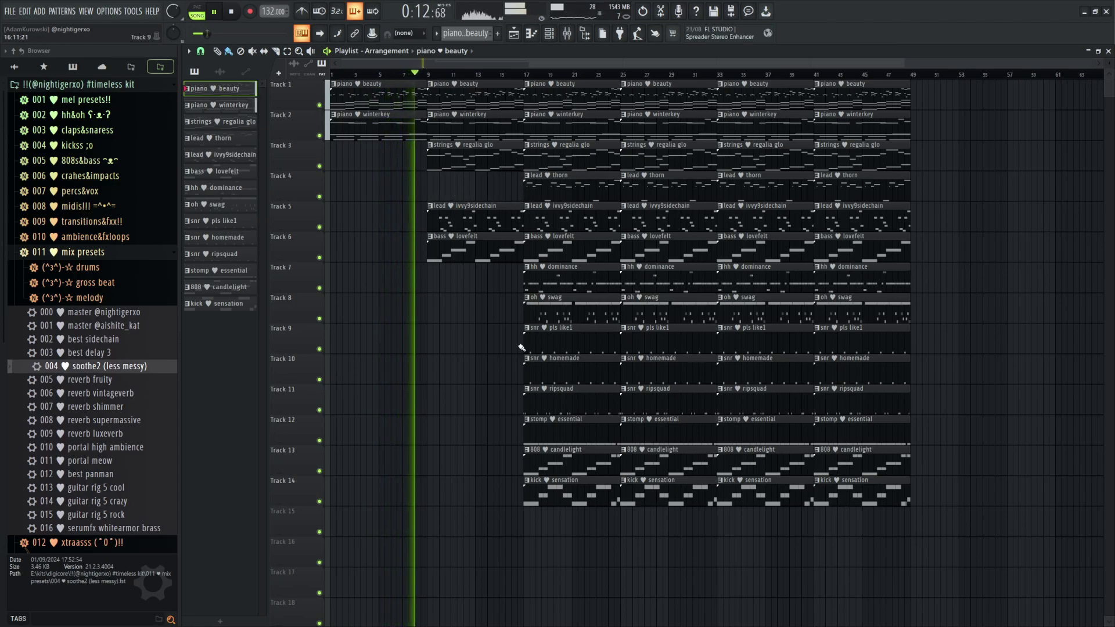
scroll(482, 315, up, 2)
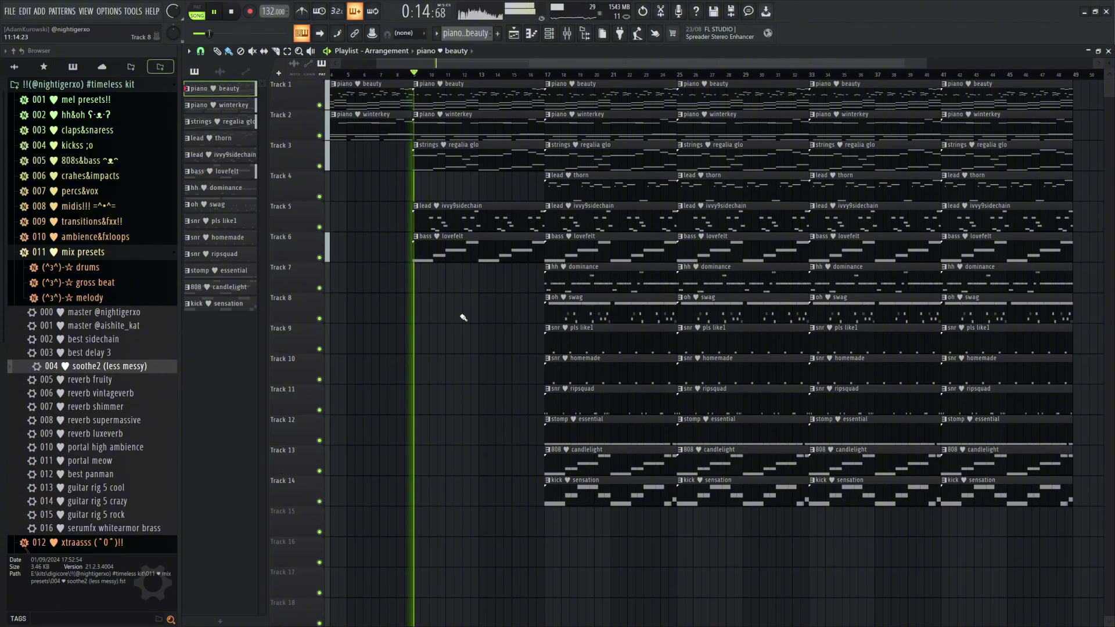
scroll(441, 320, down, 2)
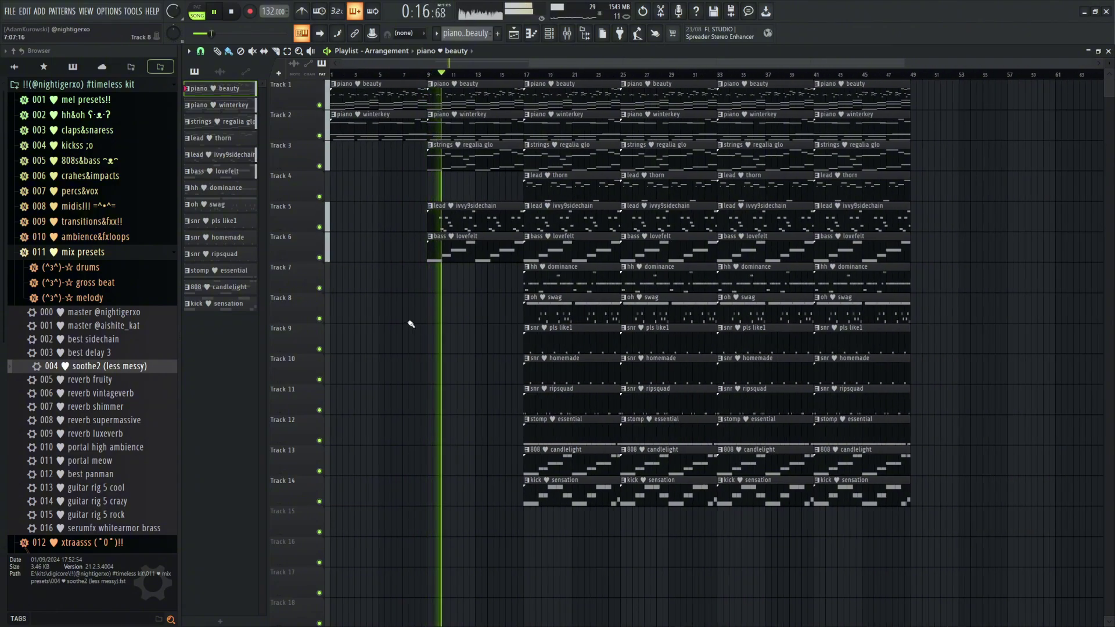
click(568, 34)
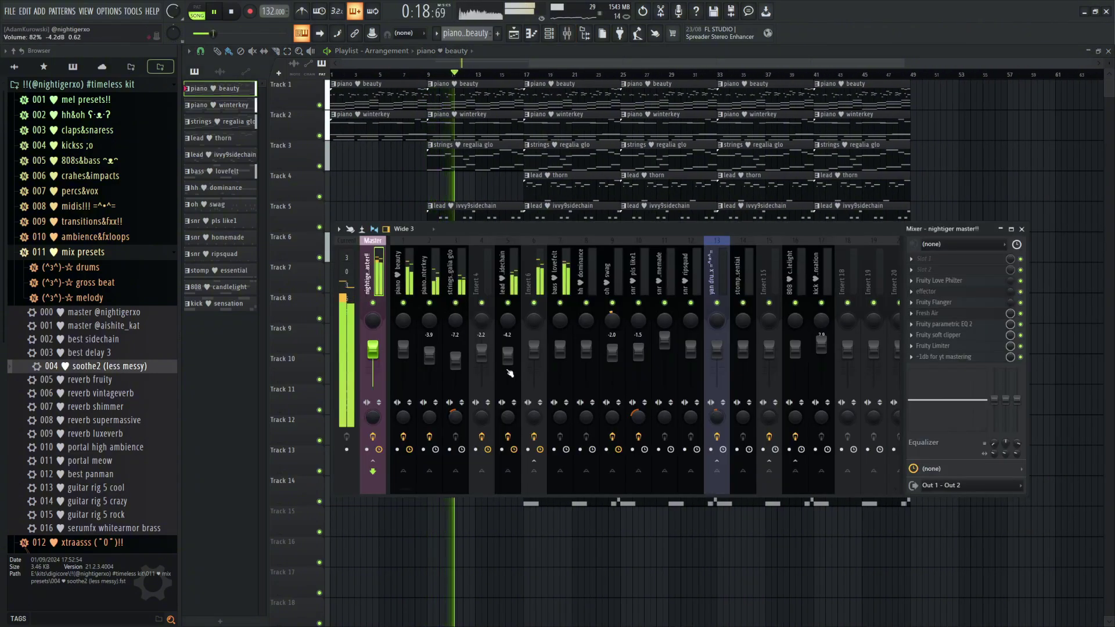
key(F9)
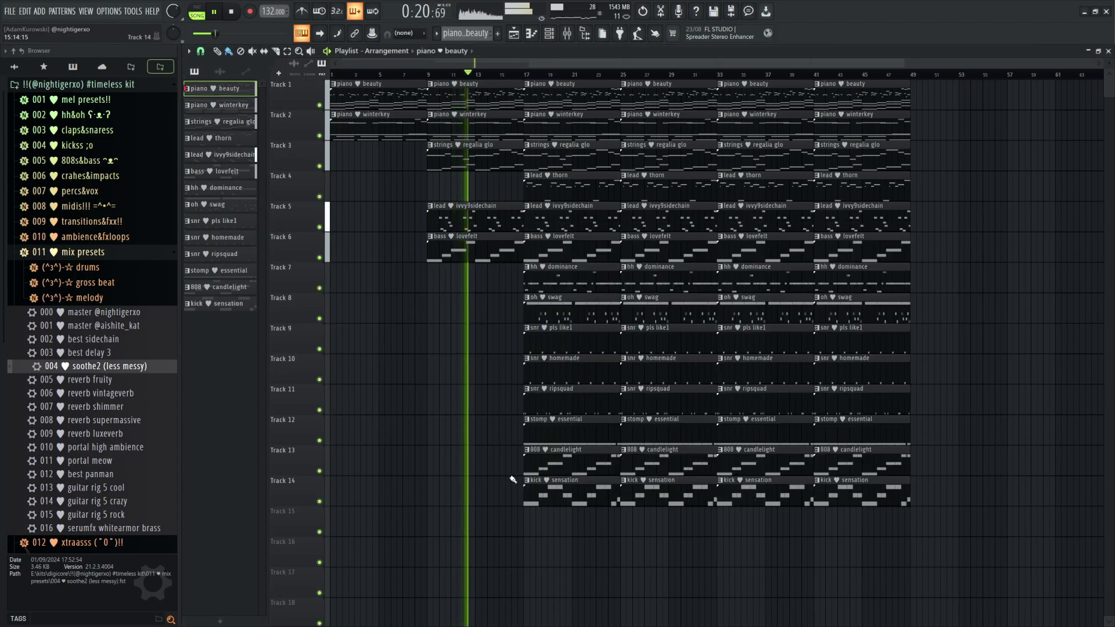
Trim the bar 17 section's 808 ♥ candlelight clip to start at bar 19 and its kick ♥ sensation clip at bar 21
scroll(525, 459, up, 4)
scroll(541, 456, down, 1)
drag(526, 458, 563, 488)
drag(544, 458, 648, 490)
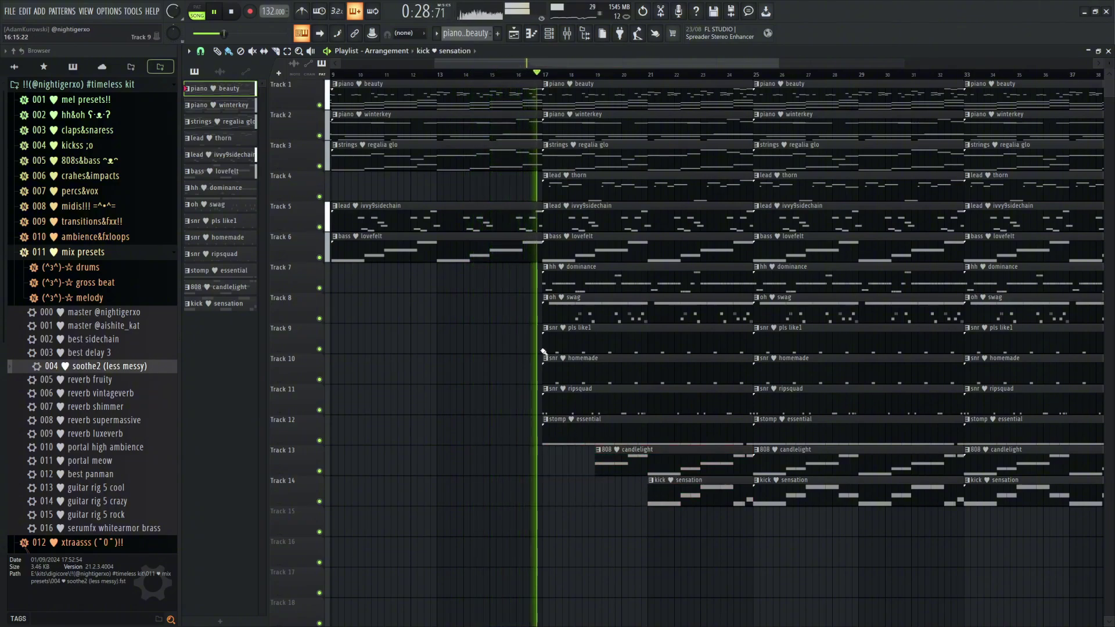
Delete the bass ♥ lovefelt clip from bars 17–24 on track 6
right_click(554, 249)
scroll(559, 257, down, 3)
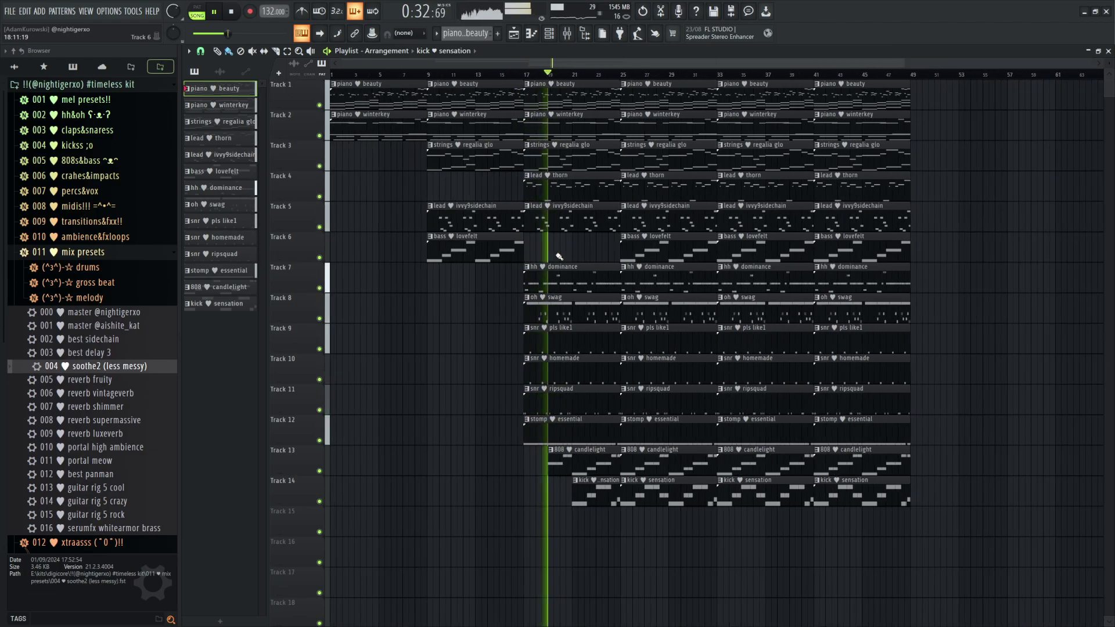
scroll(553, 262, up, 4)
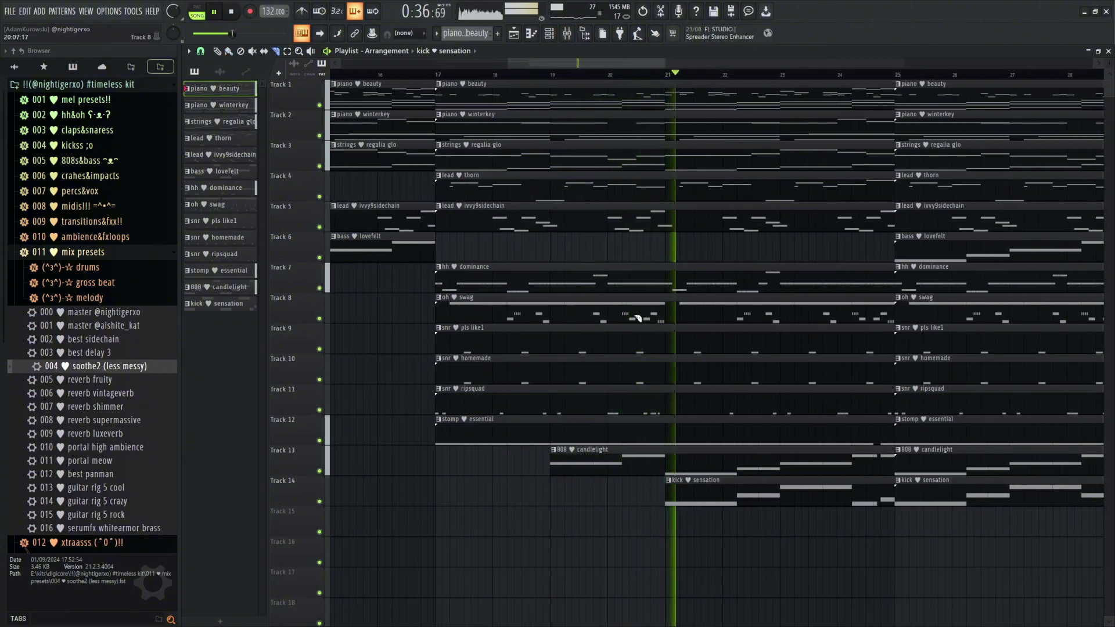
Try cutting the last half bar before bar 21 out of the oh ♥ swag and hh ♥ dominance clips
drag(637, 292, 642, 322)
drag(666, 292, 669, 324)
click(569, 72)
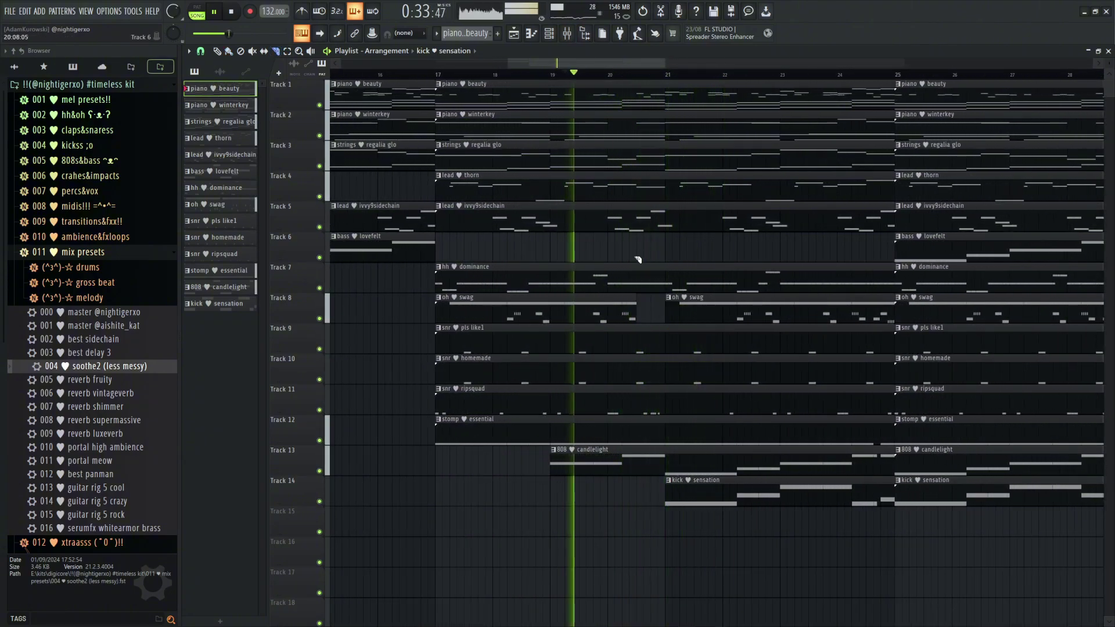
drag(637, 257, 639, 291)
drag(669, 260, 668, 288)
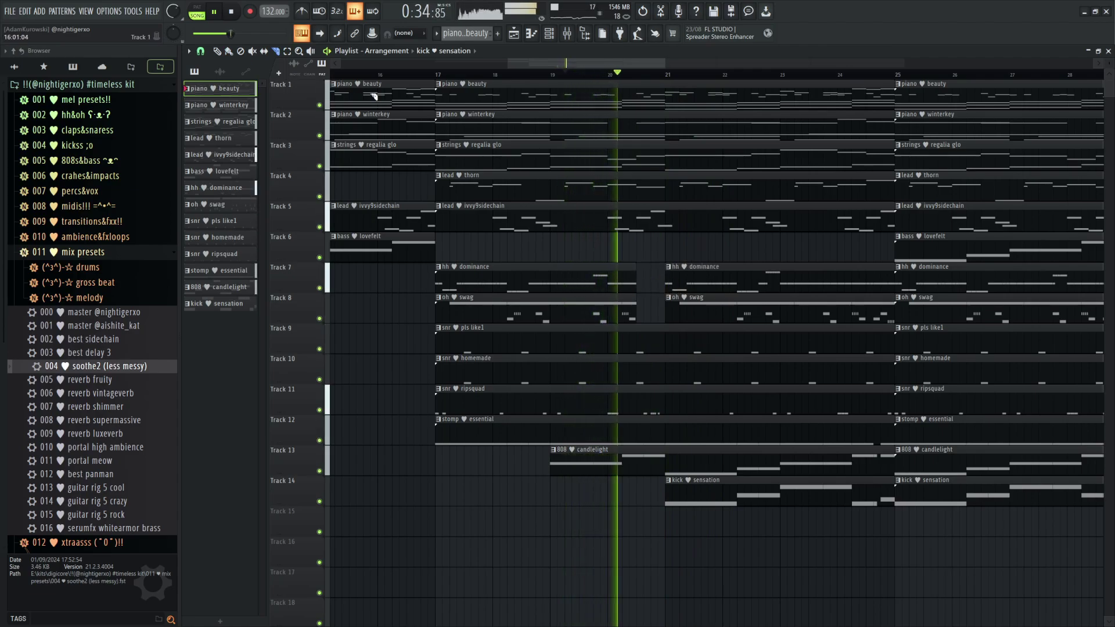
click(230, 51)
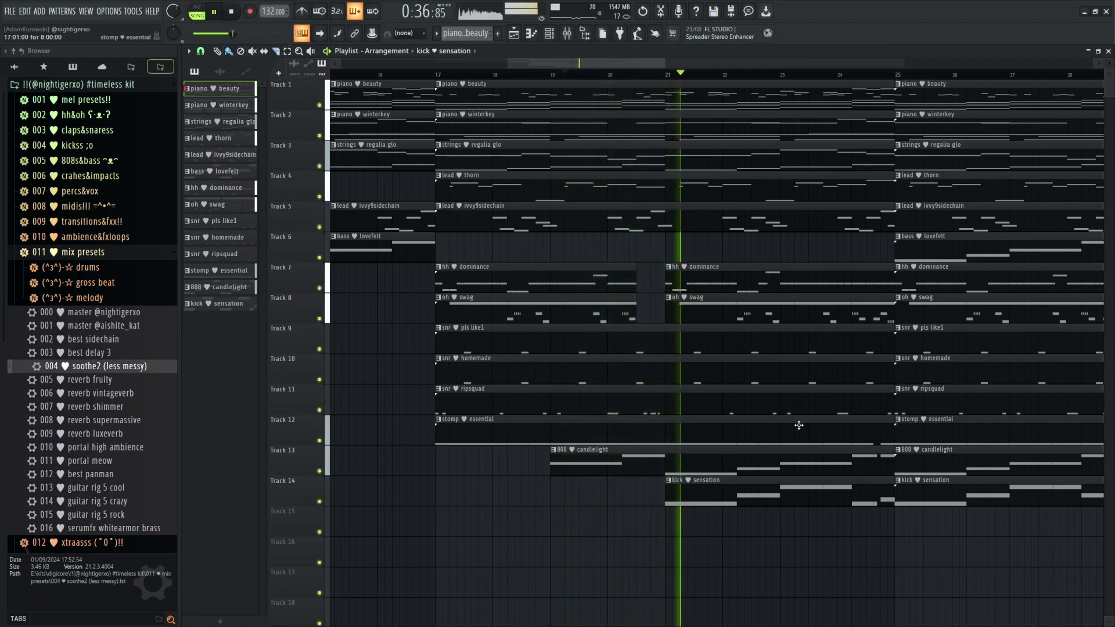
Undo the hi-hat and open-hat cuts before bar 21
key(ctrl+alt+z)
key(ctrl+alt+z)
key(ctrl+alt+z)
key(ctrl+alt+z)
key(ctrl+alt+z)
scroll(785, 415, down, 5)
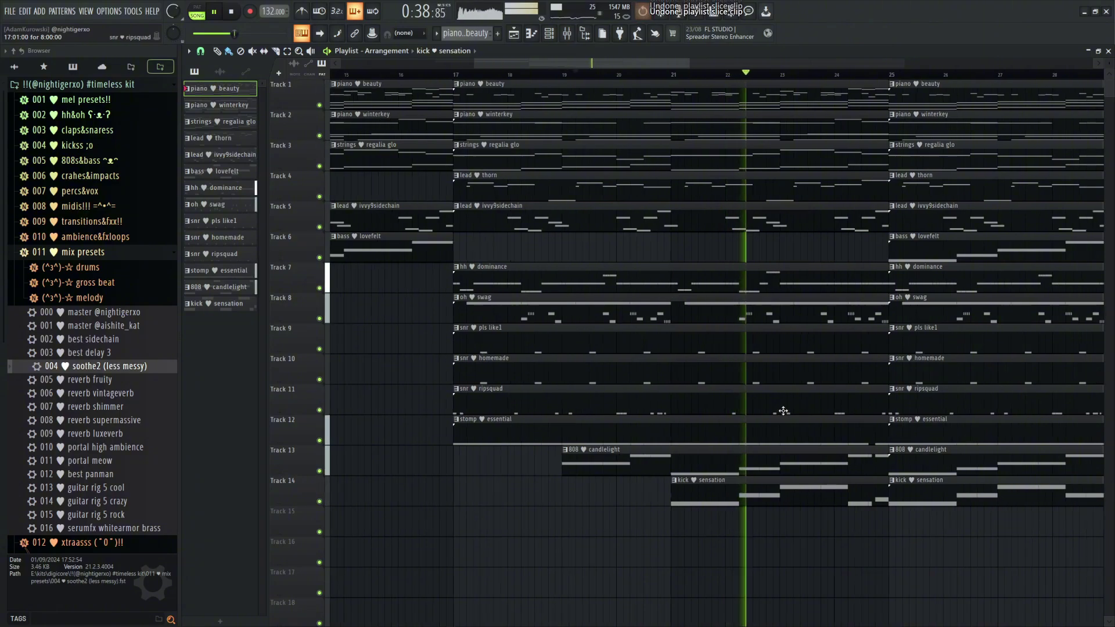
Slice the hh ♥ dominance and oh ♥ swag clips and remove their last half bar before bar 25
scroll(779, 406, up, 2)
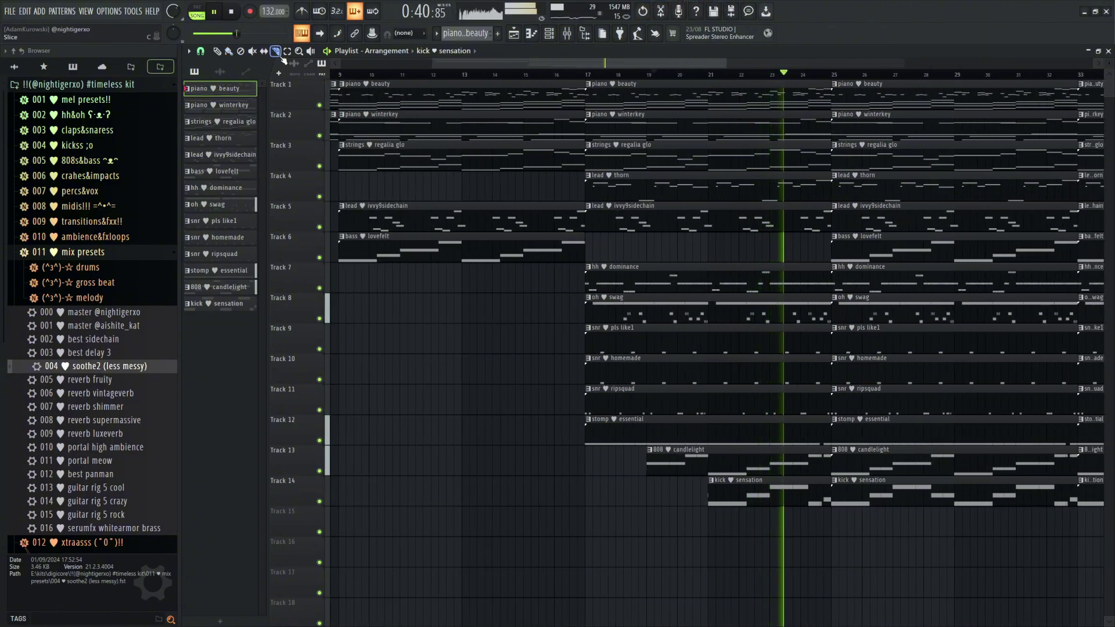
scroll(541, 320, up, 3)
drag(541, 321, 541, 279)
key(ctrl+z)
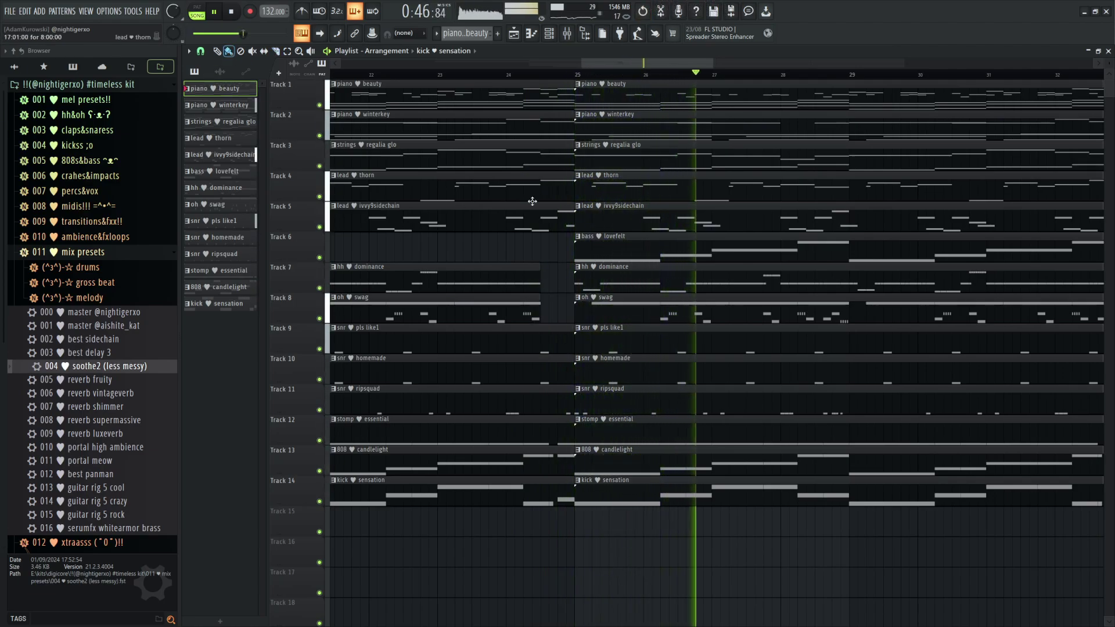
Try a 9.6 dB high-shelf EQ boost on the 808 ♥ candlelight mixer track, and lower it again
scroll(690, 248, down, 5)
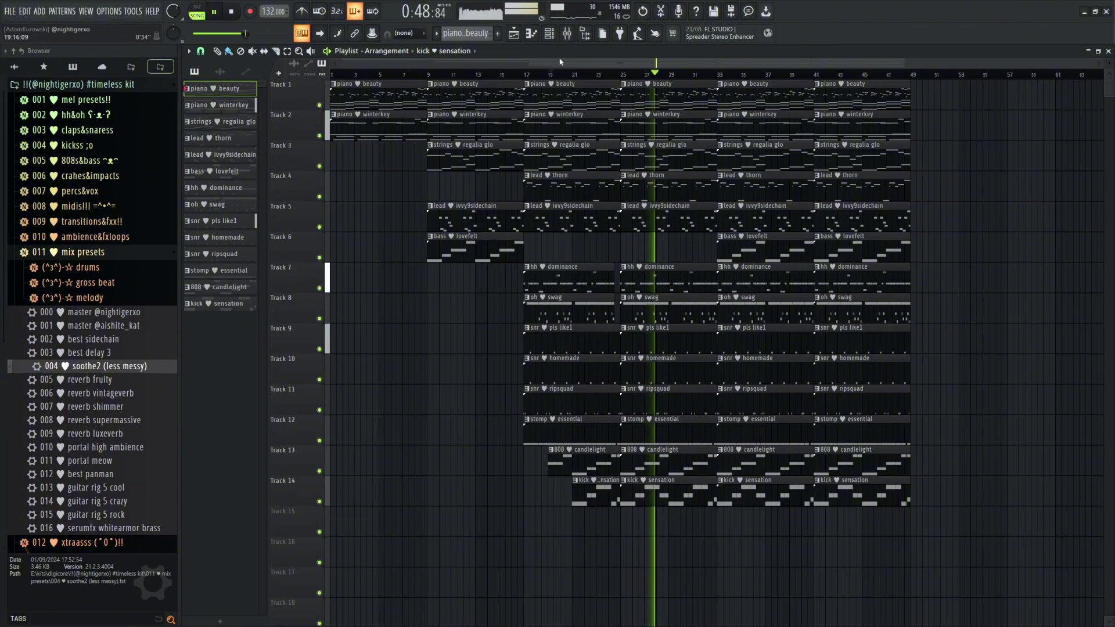
key(F9)
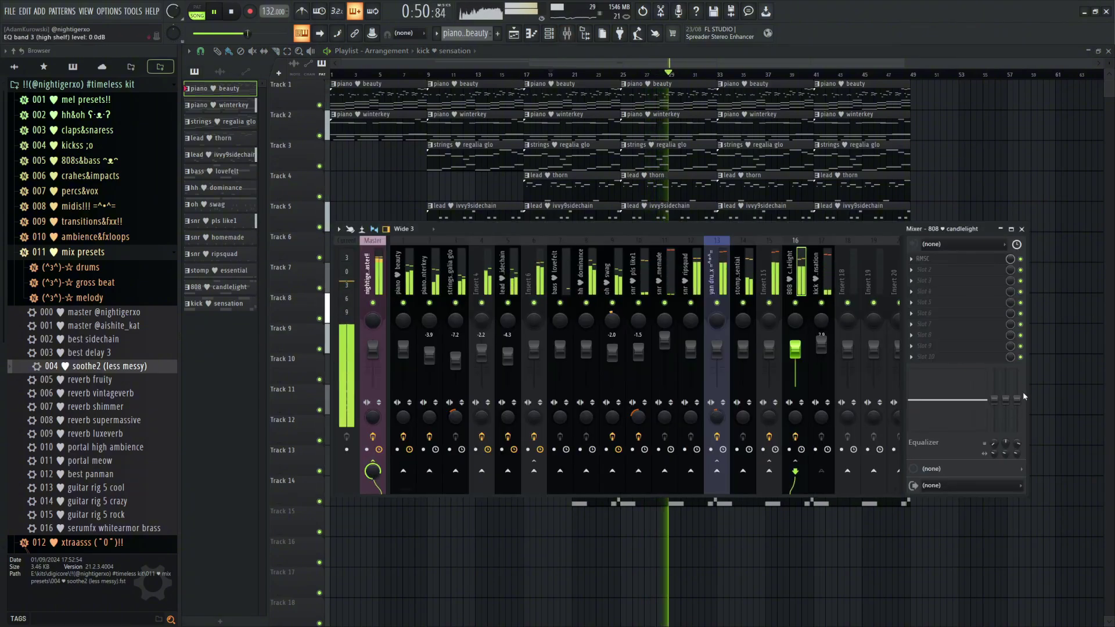
drag(1024, 395, 1023, 393)
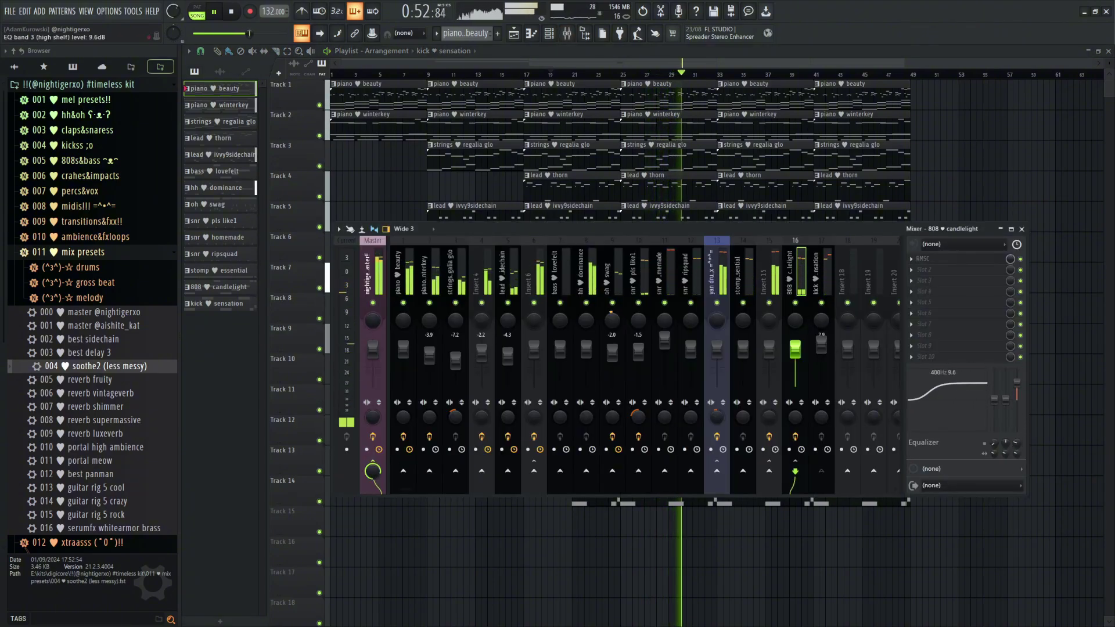
drag(1017, 383, 1002, 405)
key(F9)
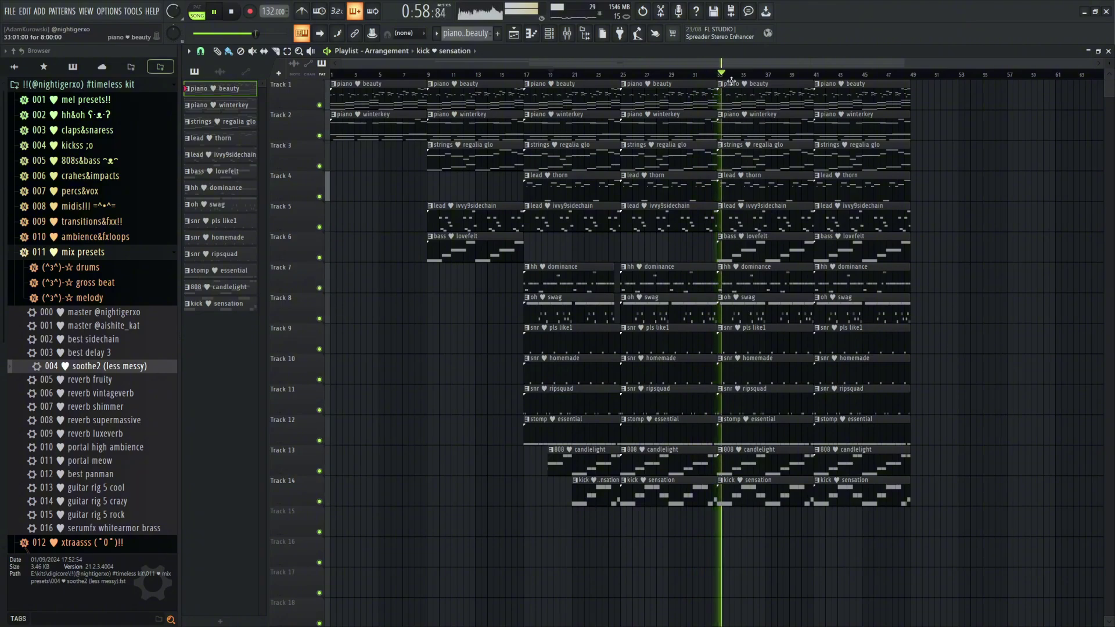
Thin out the drums in bars 33–40, deleting the oh, 808, kick, stomp, snr pls like1 and ripsquad clips but keeping snr homemade
drag(731, 80, 698, 78)
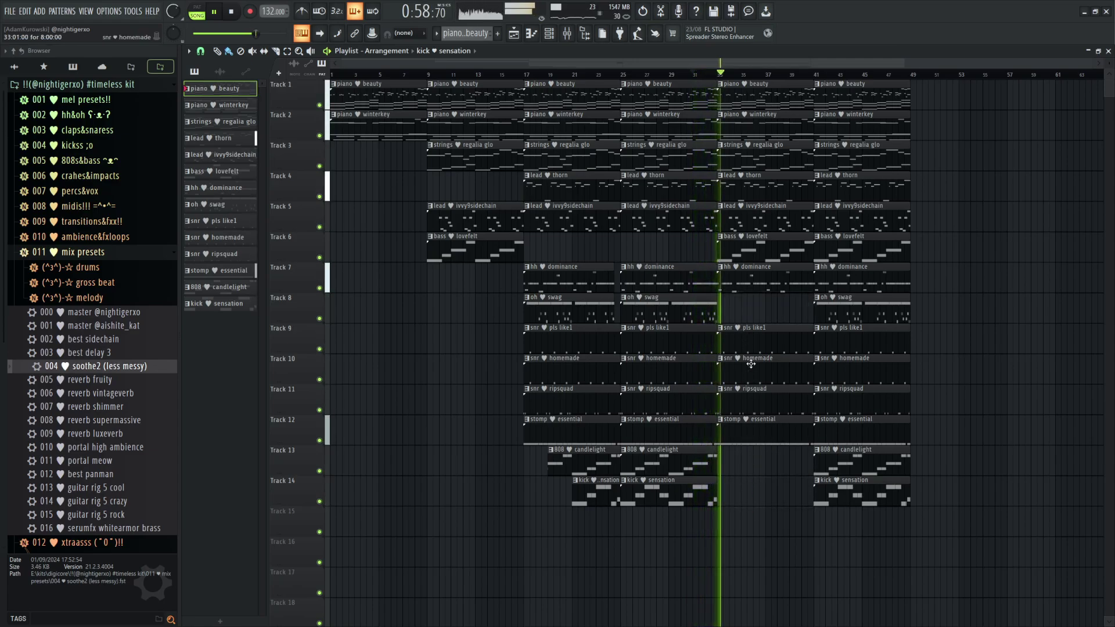
right_click(756, 346)
key(ctrl+z)
right_click(750, 378)
key(ctrl+z)
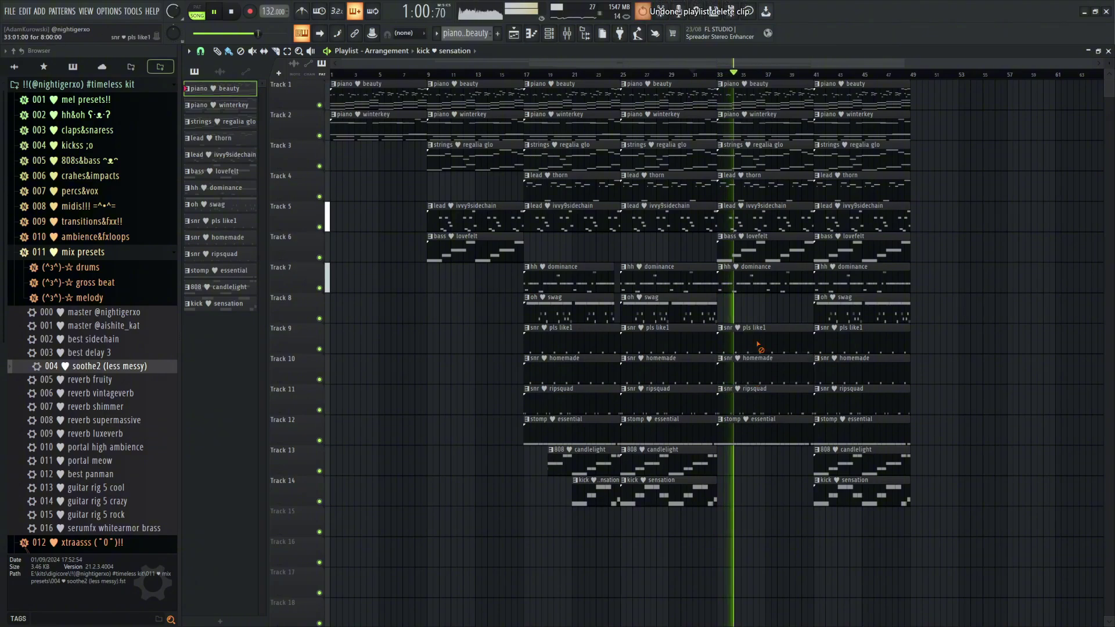
right_click(759, 347)
right_click(764, 406)
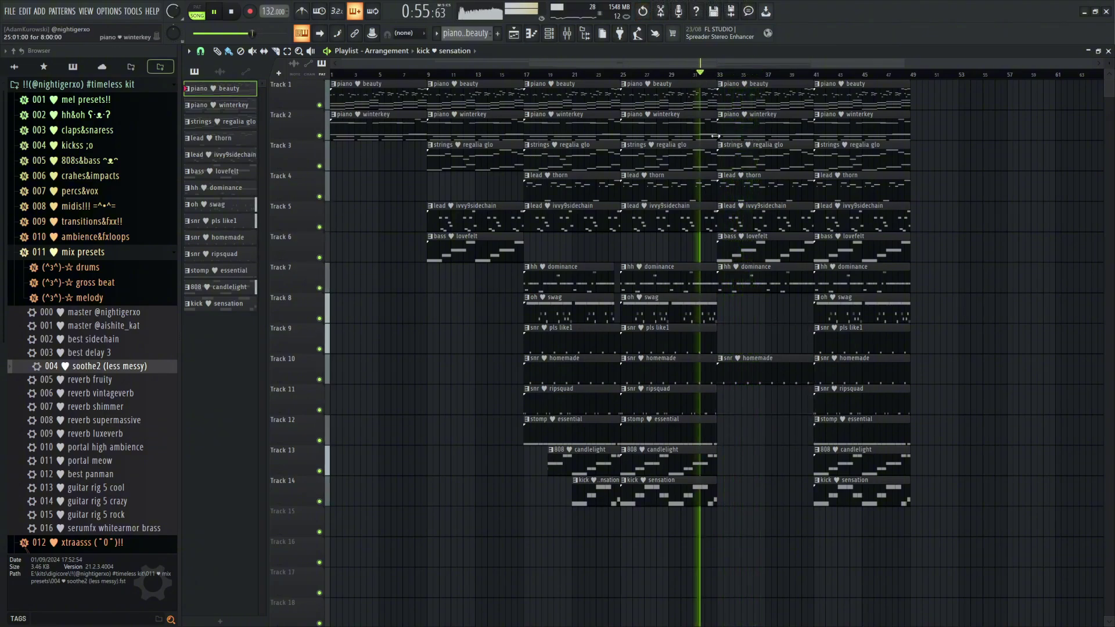
Delete both lead clips and the piano ♥ winterkey clip from bars 33–40, keeping the strings ♥ regalia glo clip
right_click(747, 186)
right_click(751, 218)
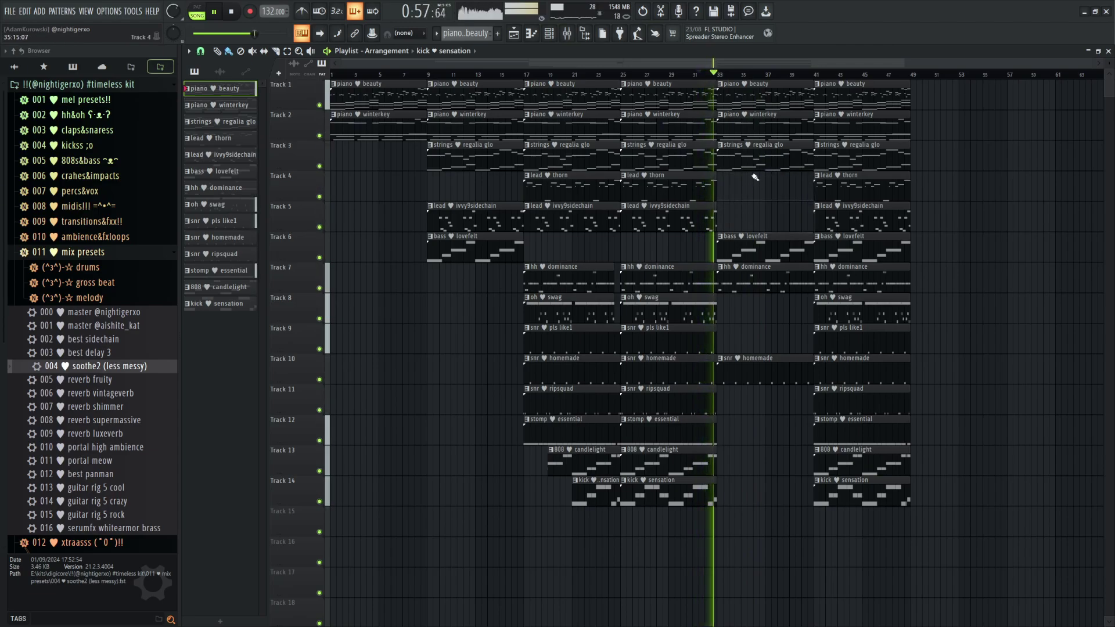
right_click(754, 160)
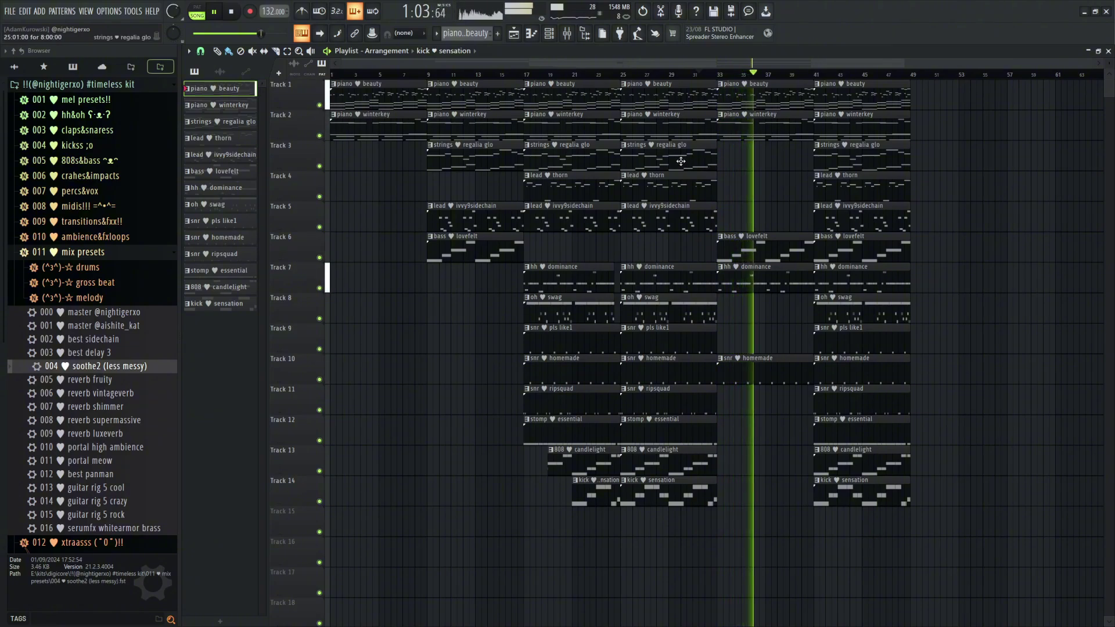
click(723, 152)
right_click(740, 129)
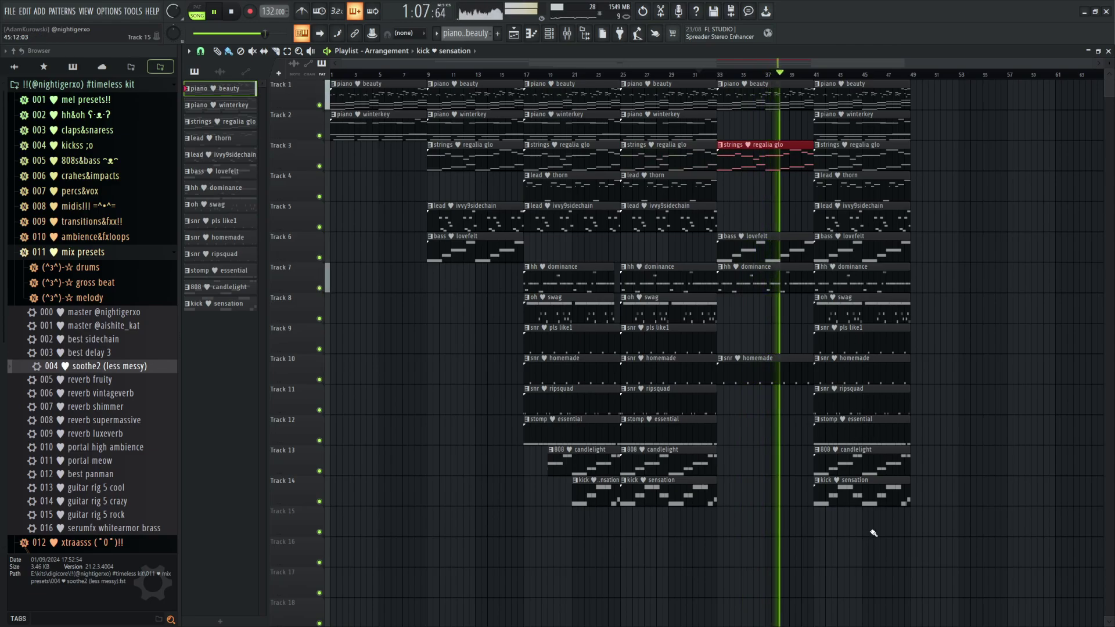
Replace the clips in bars 41–48 with a duplicate of the bars 33–40 section, and open the drum mix track in the mixer
drag(873, 533, 883, 95)
drag(894, 413, 765, 80)
key(ctrl+b)
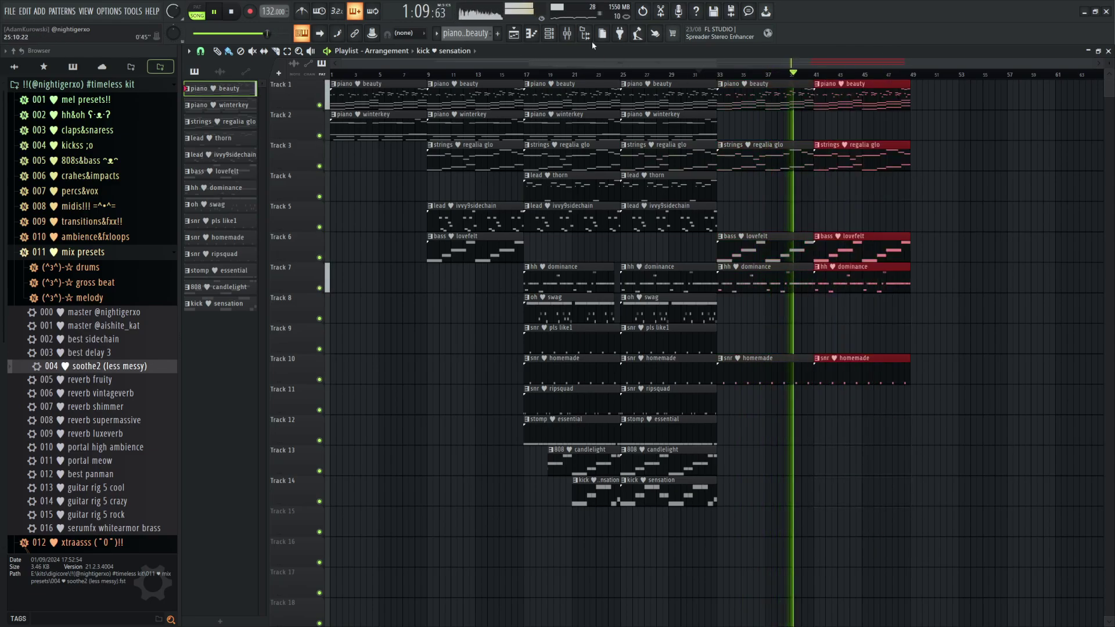
click(567, 33)
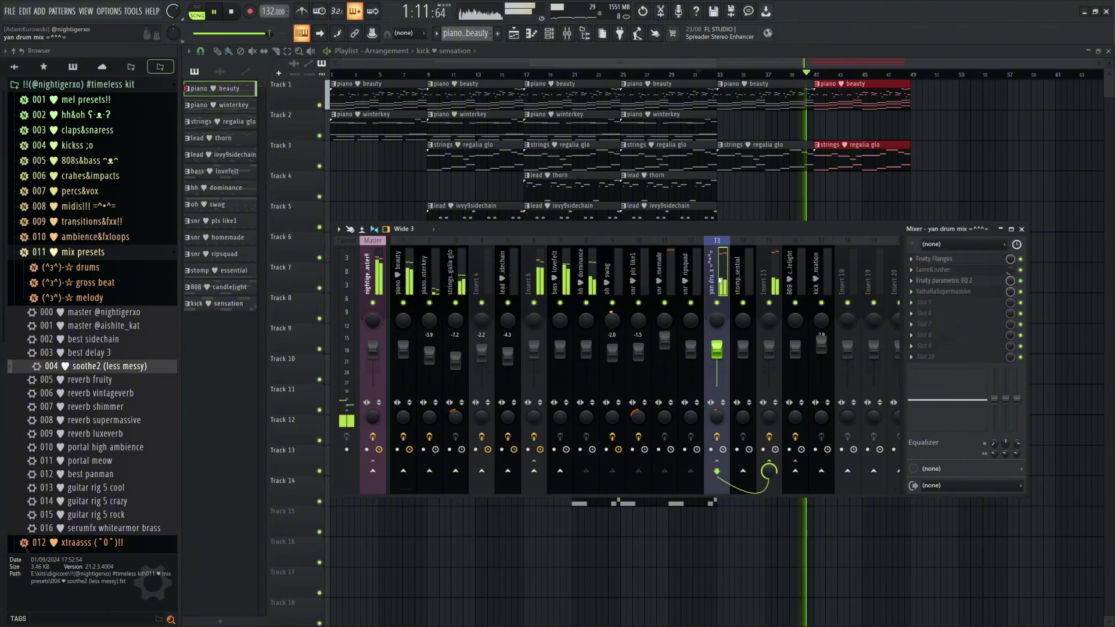
click(1022, 154)
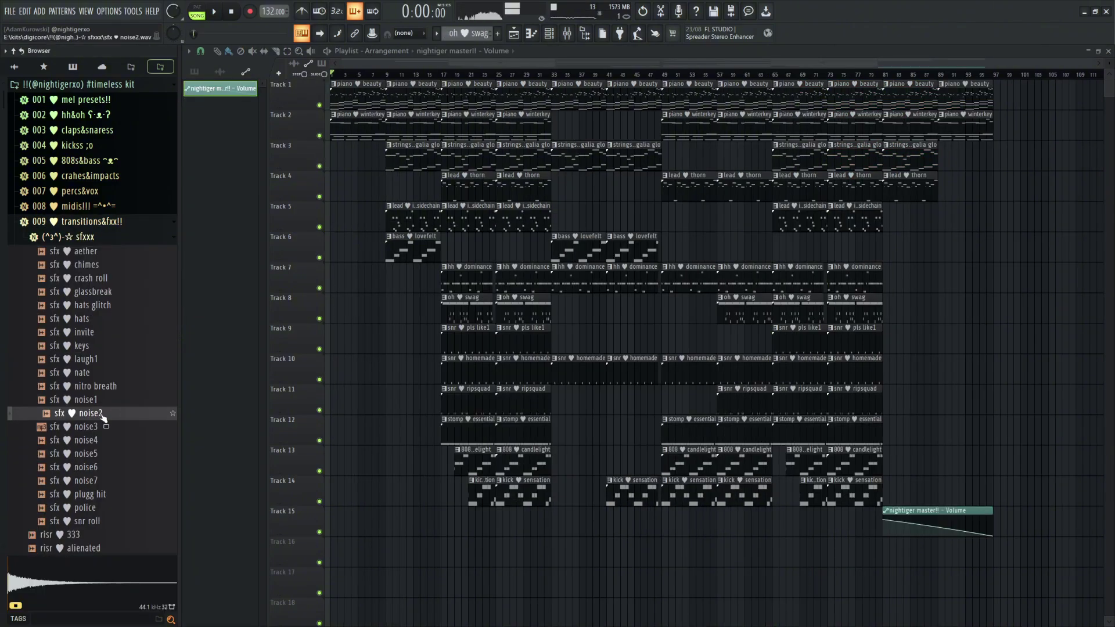
Audition sfx samples, place sfx ♥ nitro breath on Track 16 at bar 1, and set the clip's volume to 5.6 dB
click(104, 431)
click(101, 494)
click(124, 387)
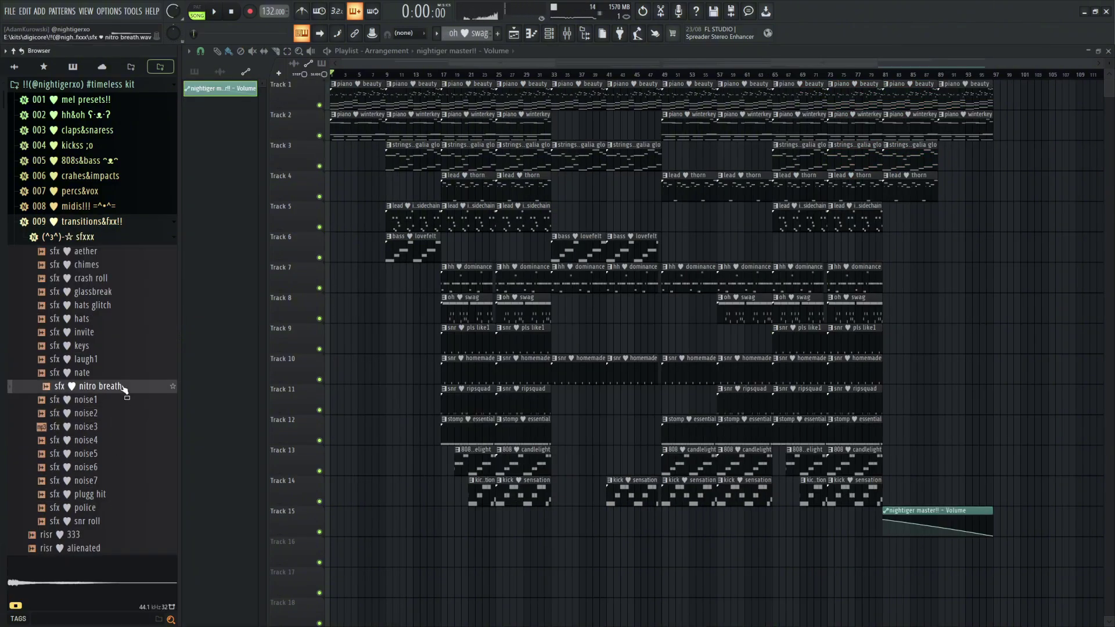
scroll(129, 388, down, 3)
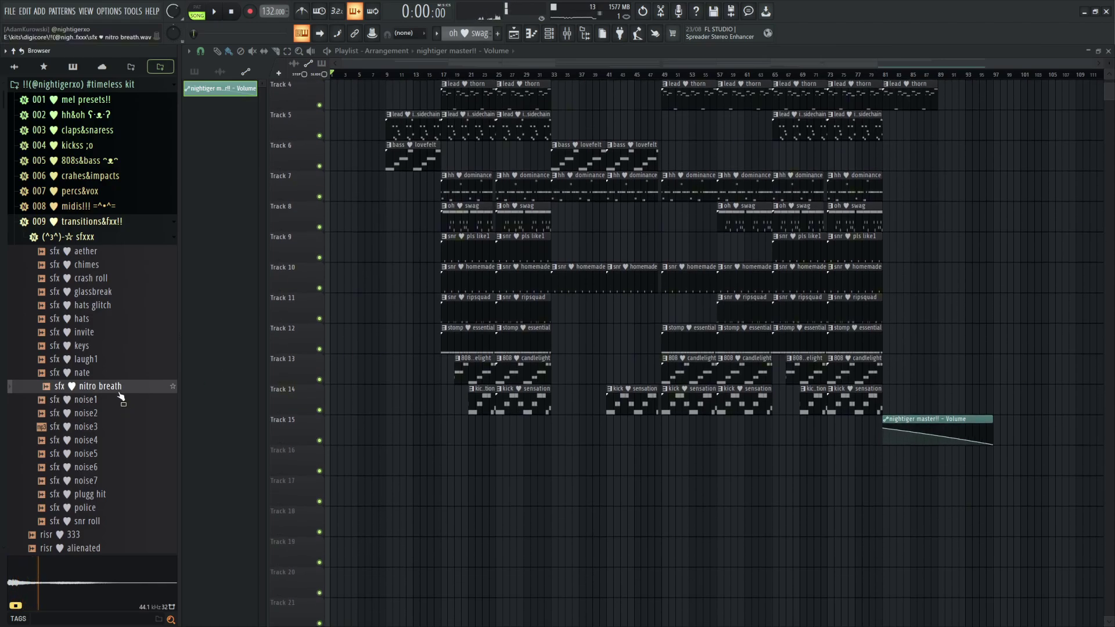
drag(334, 466, 335, 465)
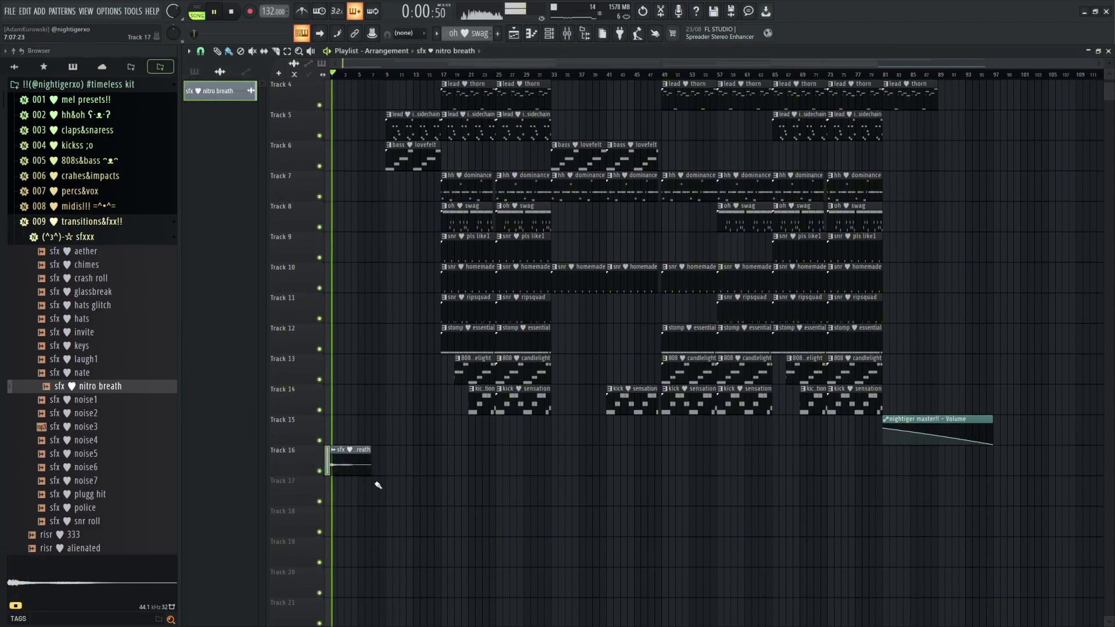
scroll(304, 485, up, 3)
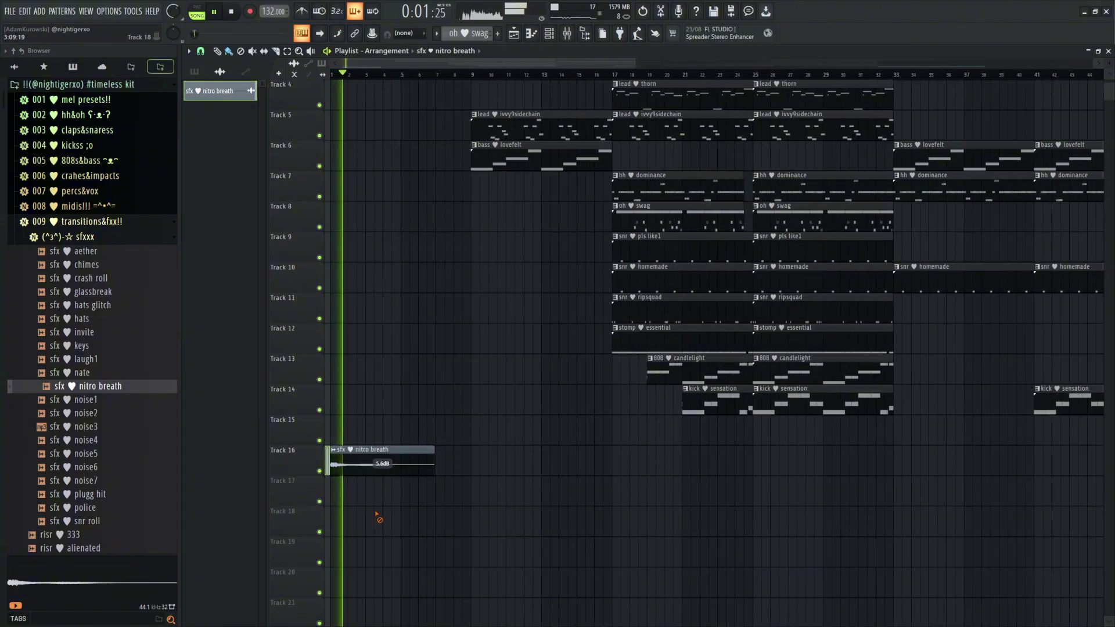
Preview the sfx ♥ hats glitch sample and place it on Track 17 at bar 8
click(127, 307)
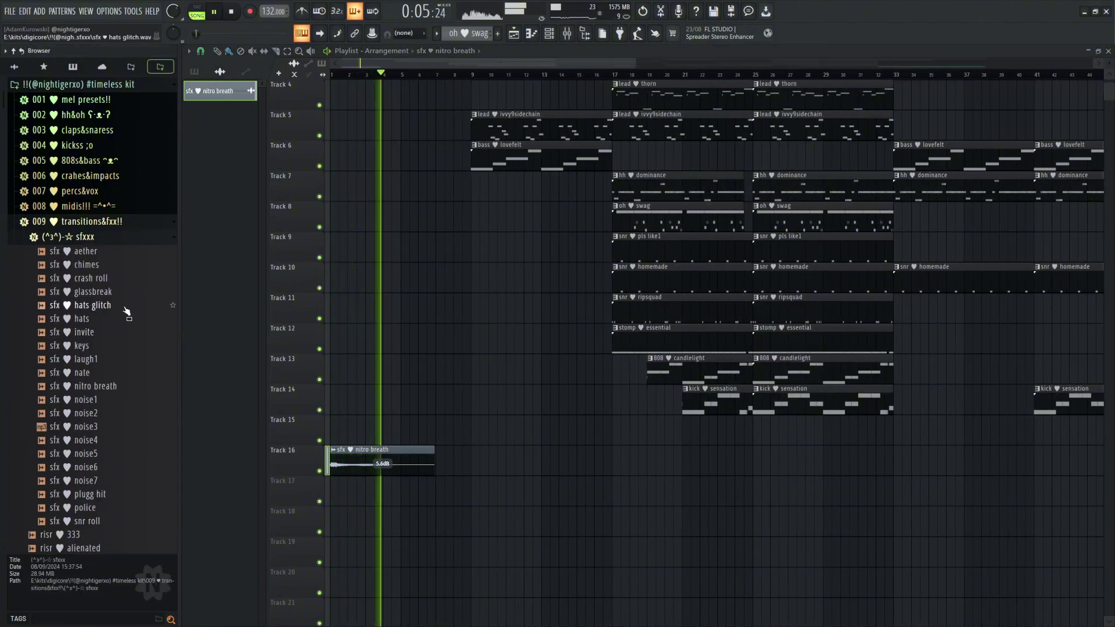
click(125, 308)
drag(126, 312, 462, 492)
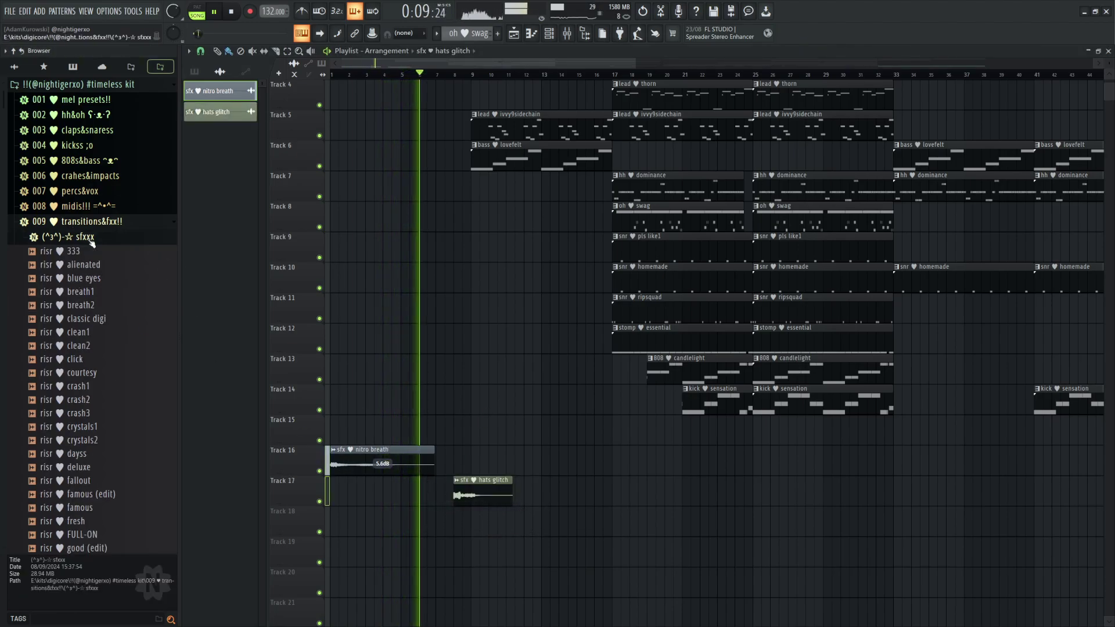
Audition the lilac risers from the transitions folder, place risr ♥ lilac2 on Track 18 at bar 5, and start playback
scroll(106, 276, down, 10)
scroll(105, 276, down, 4)
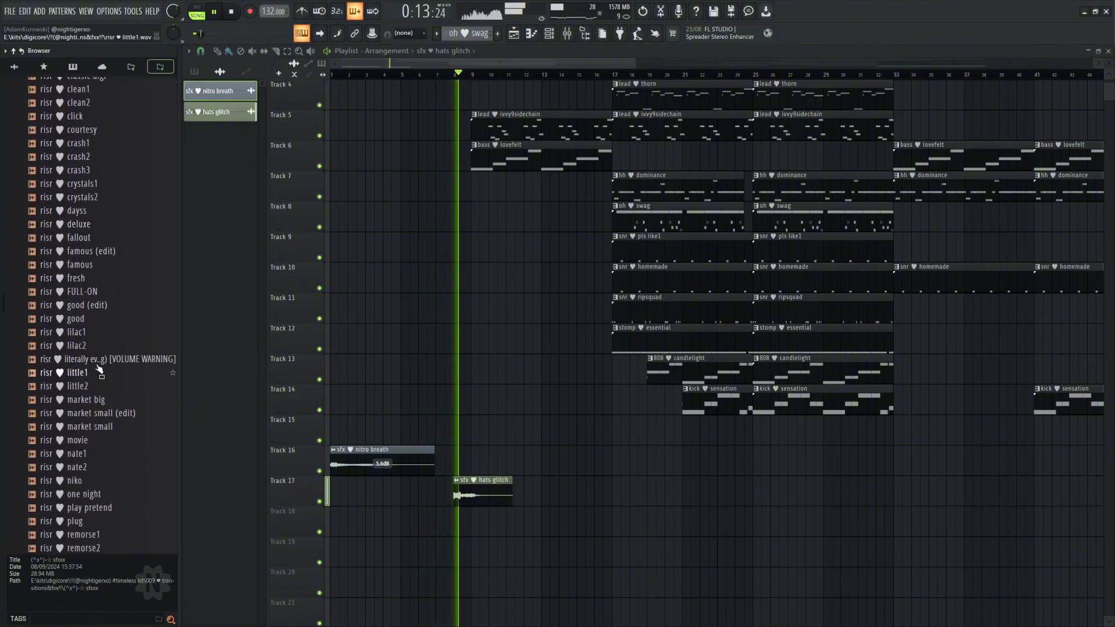
key(space)
click(92, 332)
click(89, 348)
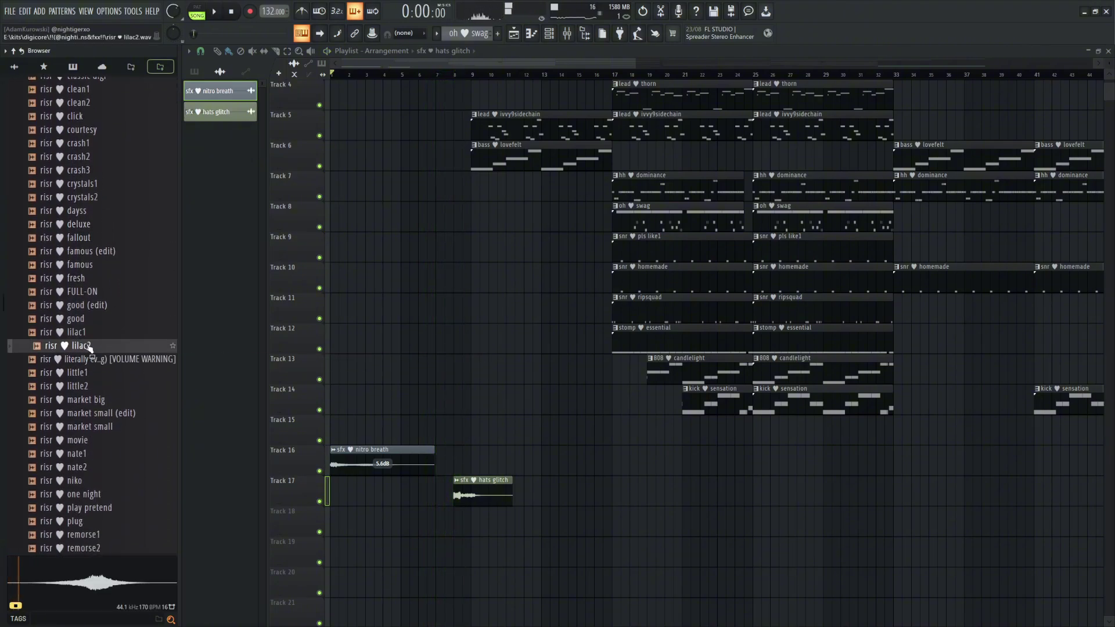
drag(90, 347, 429, 524)
key(space)
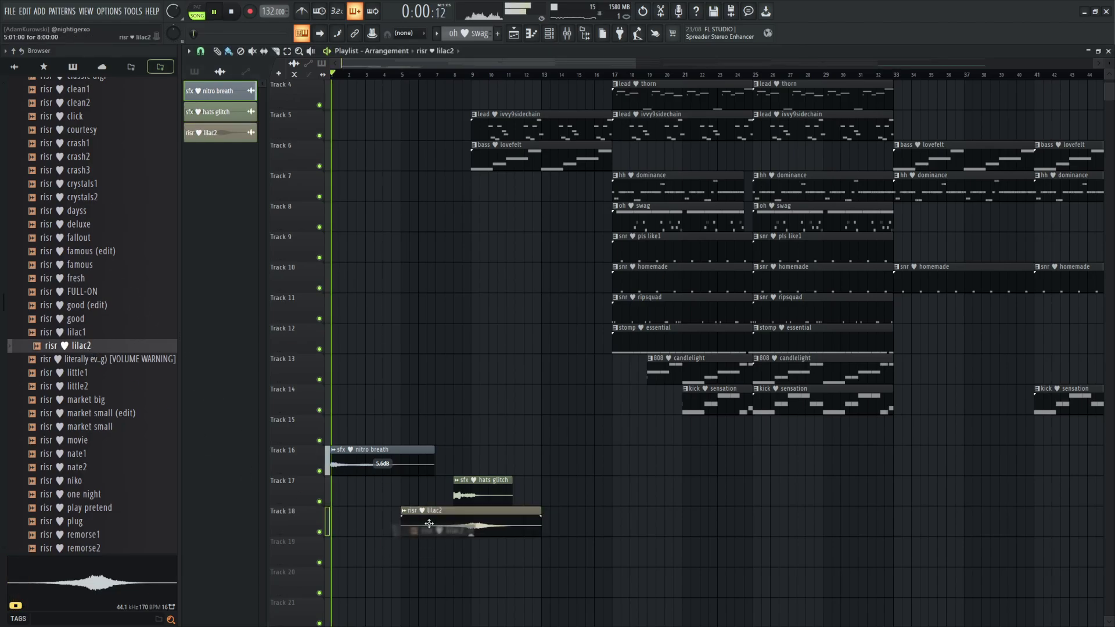
Check the risr ♥ lilac2 clip's time stretching settings and move the sfx ♥ hats glitch clip half a bar later on Track 17
double_click(430, 524)
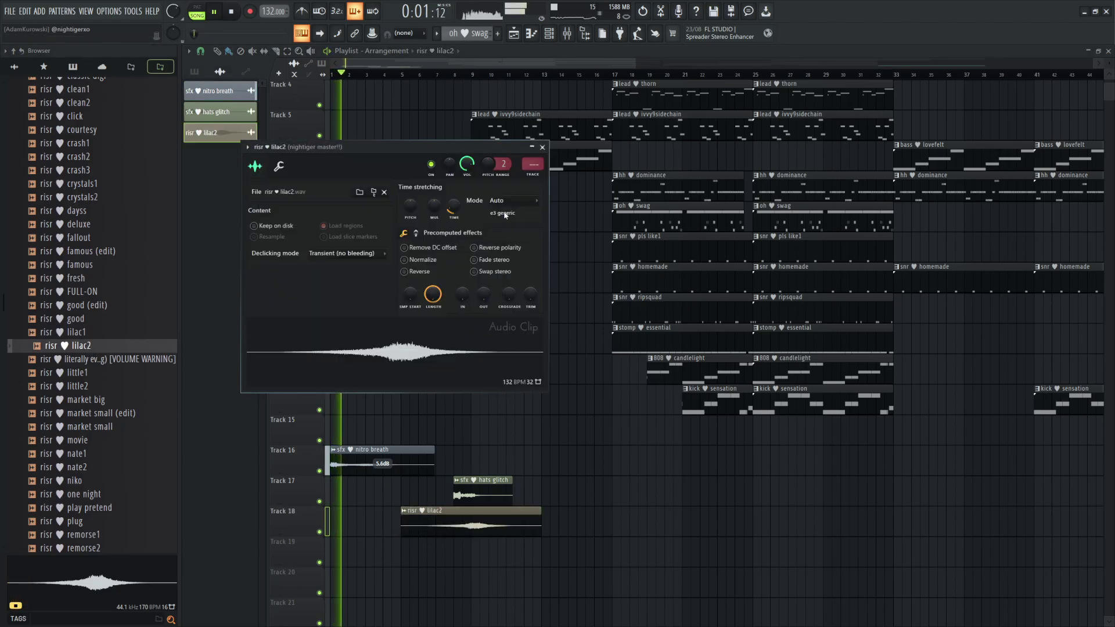
click(427, 78)
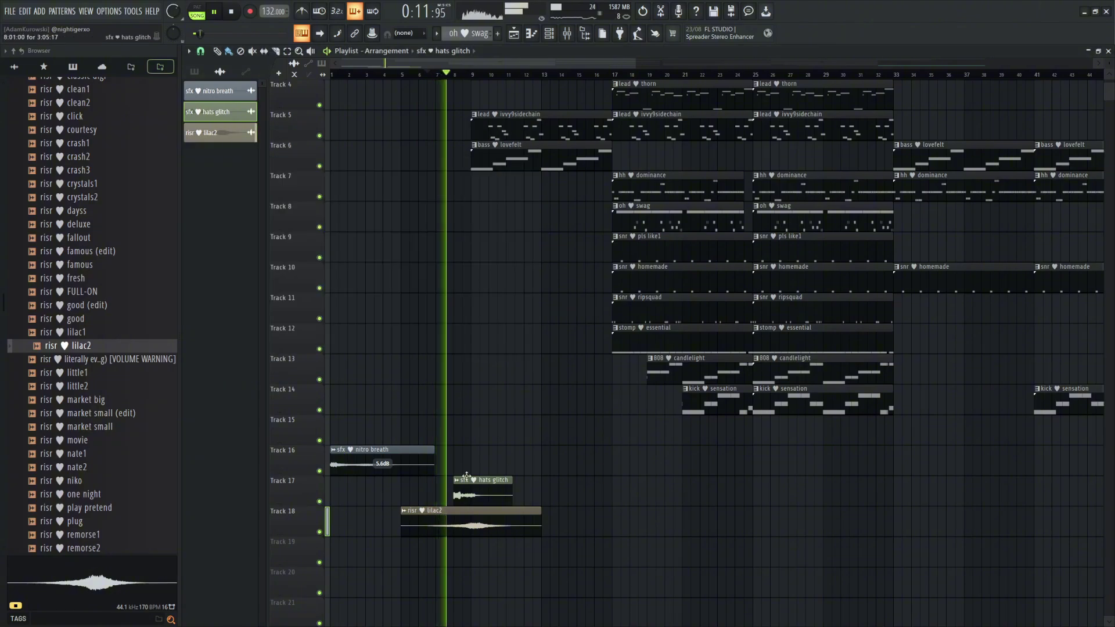
drag(466, 476, 475, 476)
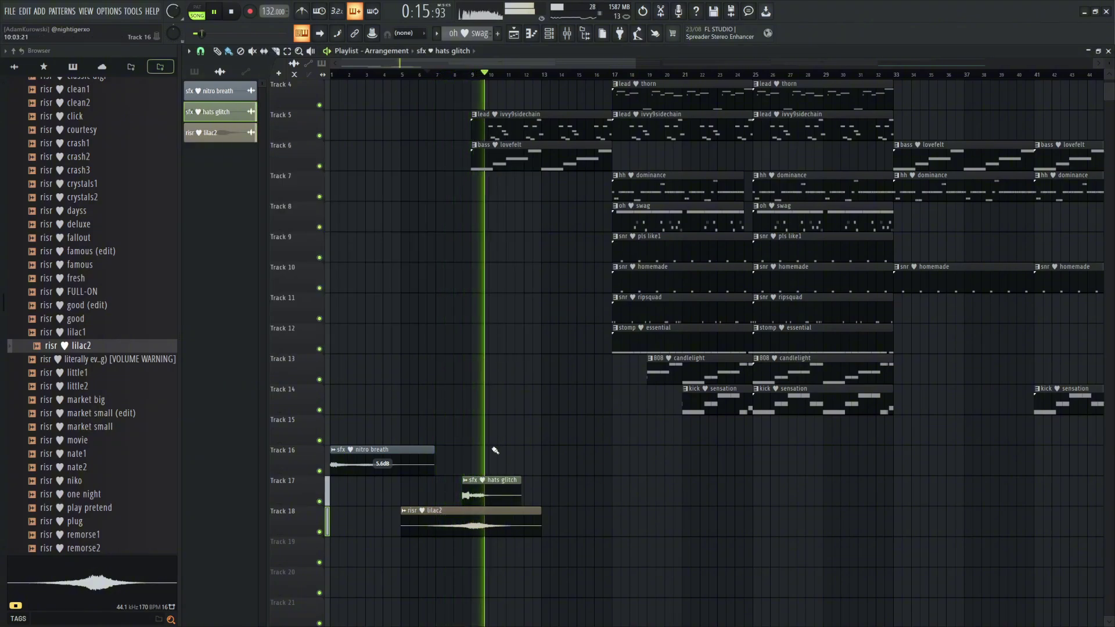
Place the risr ♥ crystals1 sample on Track 18 at bar 13, directly after the lilac2 clip
ctrl+scroll(496, 540, down, 2)
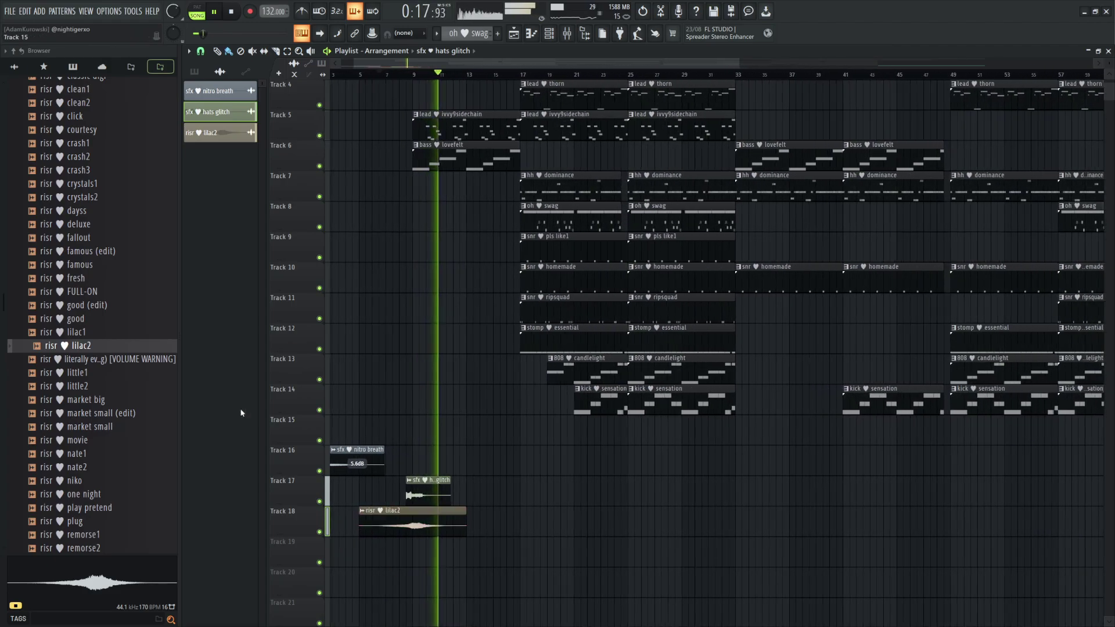
scroll(108, 384, up, 2)
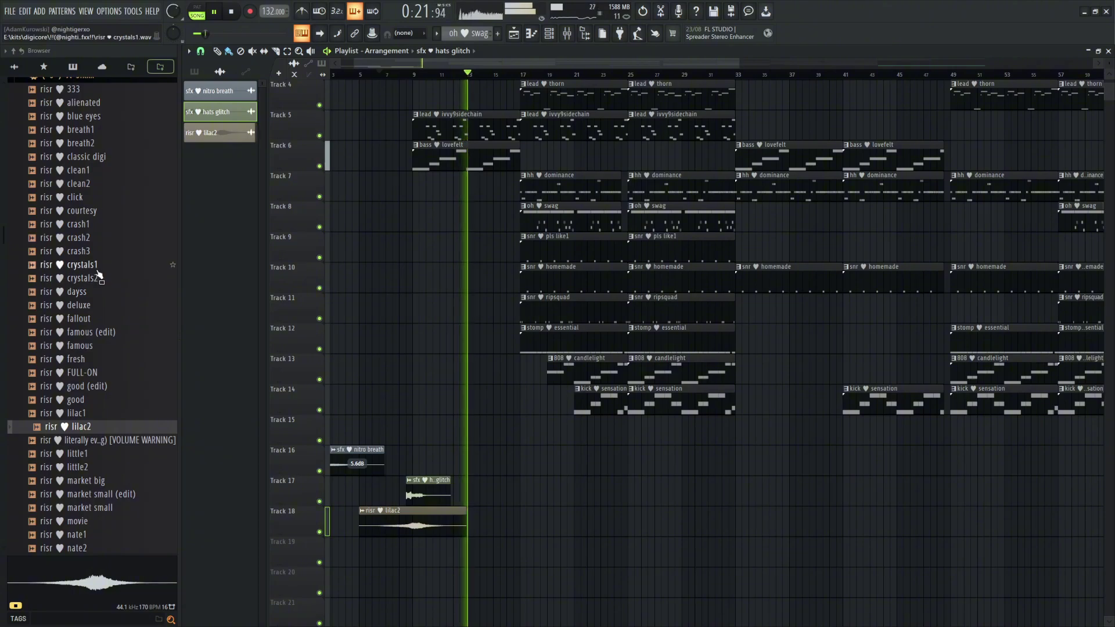
drag(97, 265, 536, 517)
click(523, 216)
click(523, 229)
Place another risr ♥ lilac2 clip on Track 17 at bar 13 and select the crystals1 clip below it
click(455, 514)
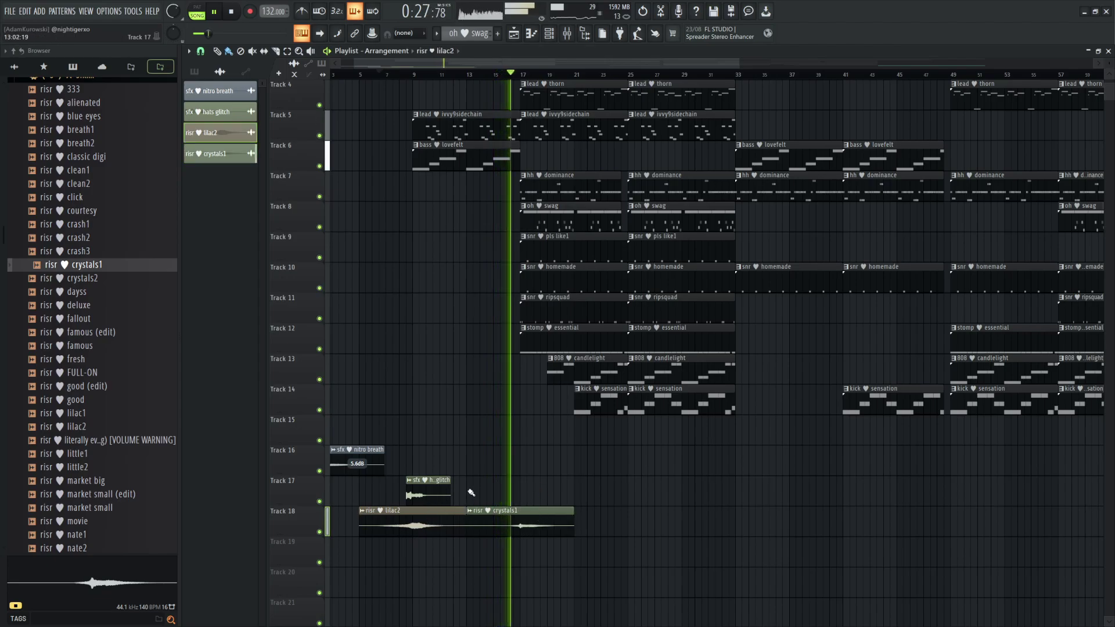
click(471, 493)
click(505, 529)
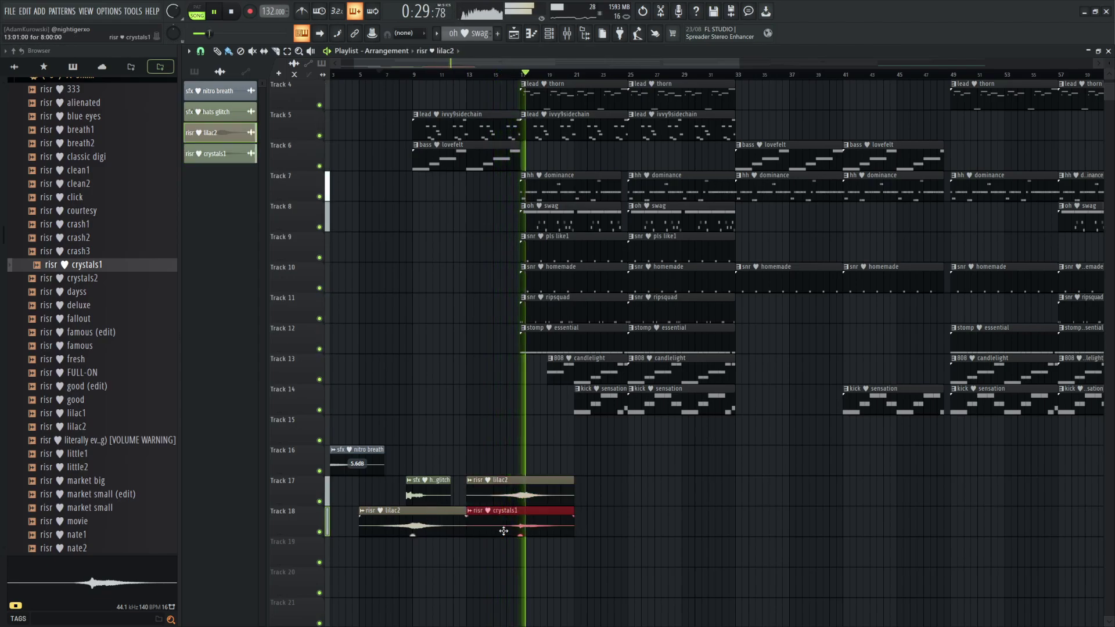
Swap the two risers at bar 13 so risr ♥ crystals1 is on Track 17 and risr ♥ lilac2 on Track 18
key(shift+Up)
key(shift+Up)
drag(504, 531, 535, 475)
key(shift+Down)
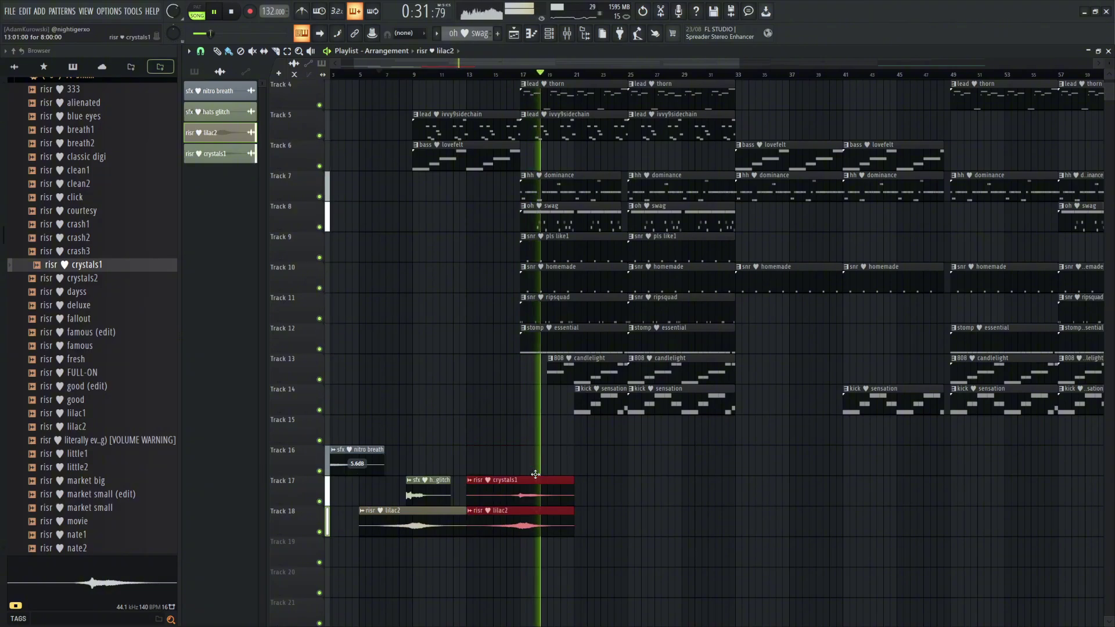
click(513, 439)
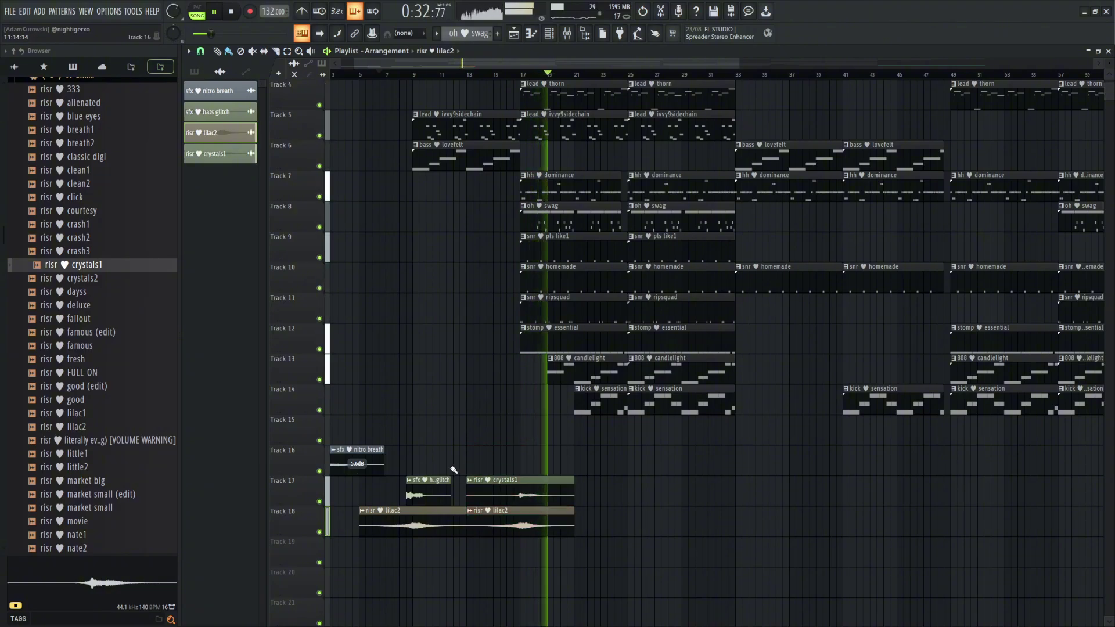
Place another sfx ♥ nitro breath clip on Track 16 at bar 21
click(369, 466)
click(580, 462)
right_click(554, 440)
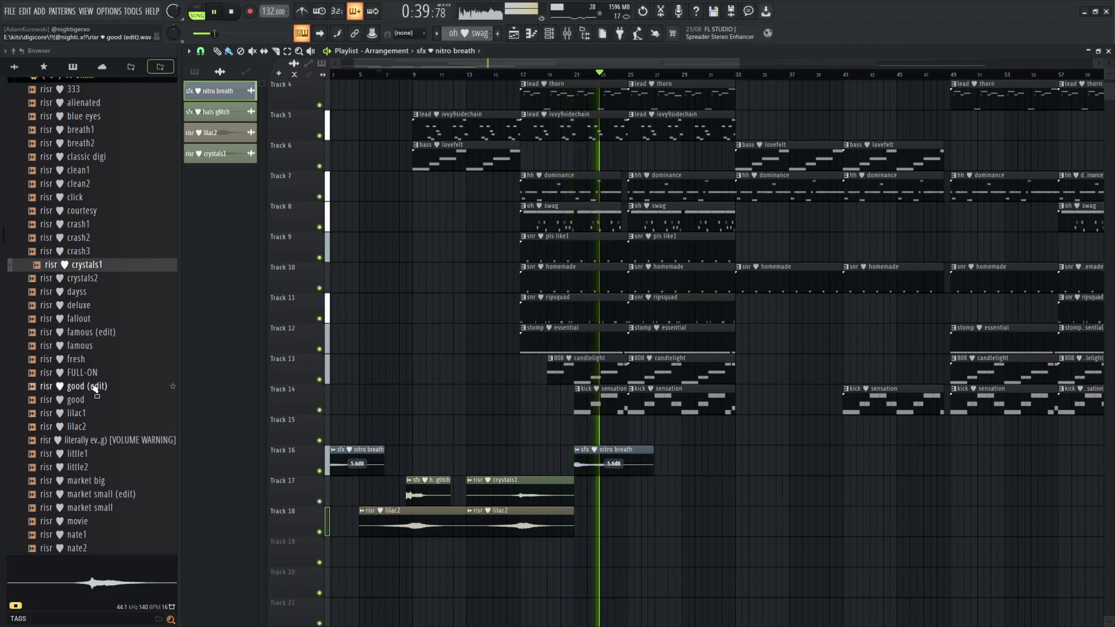
Place the risr ♥ courtesy sample on Track 17 at bar 29 and play the arrangement from about bar 31
click(99, 319)
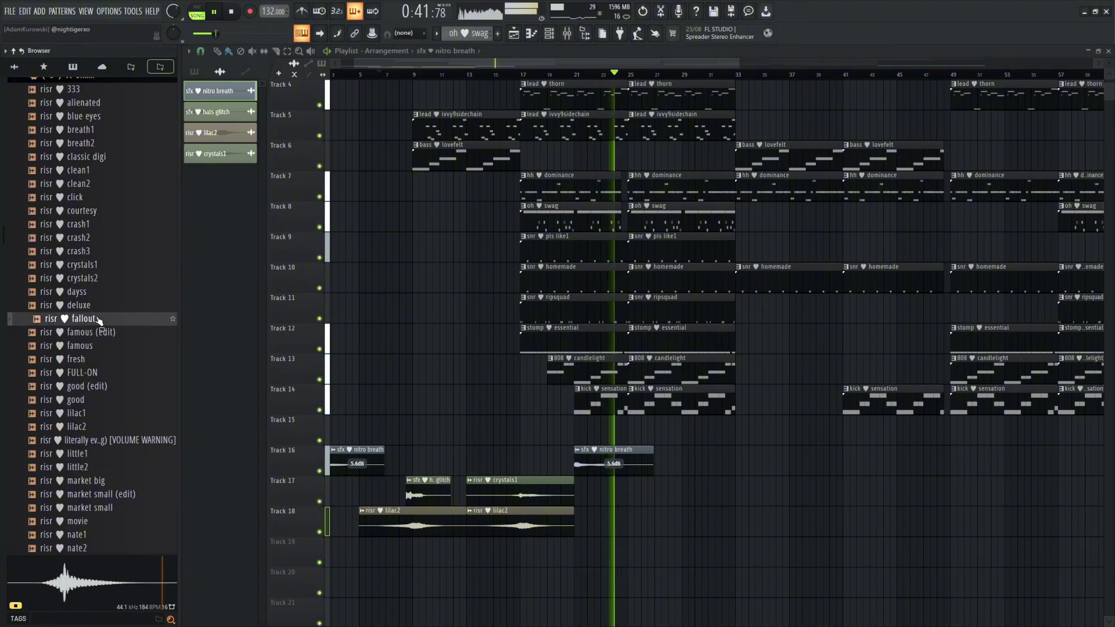
key(space)
drag(99, 321, 707, 500)
scroll(108, 308, up, 2)
scroll(108, 308, up, 1)
key(space)
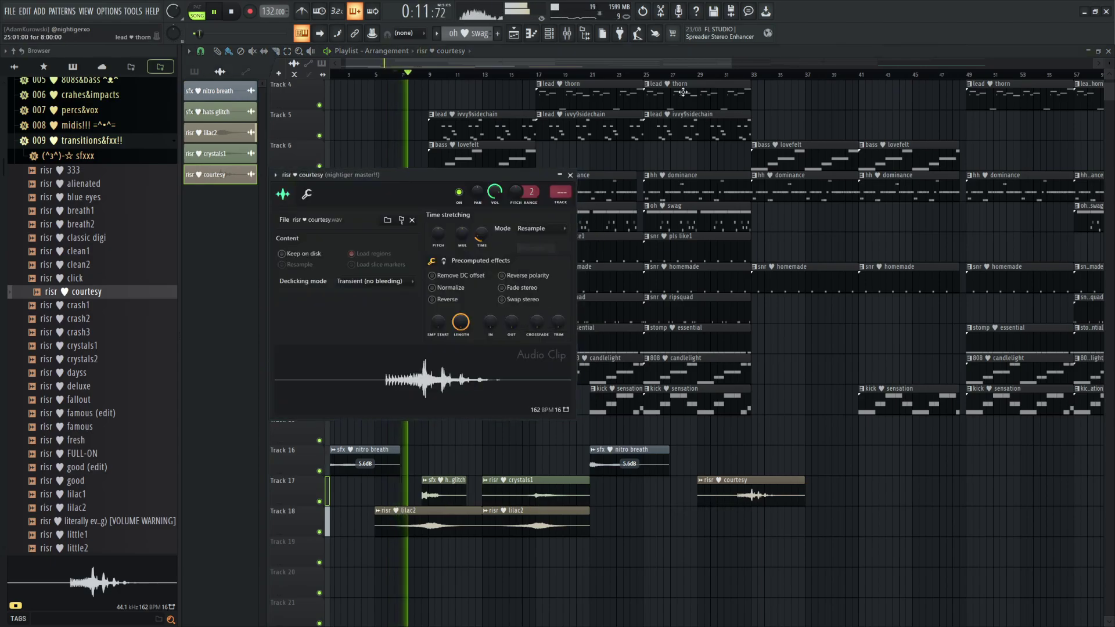
click(721, 75)
key(space)
Place the sfx ♥ aether sample from the sfxxx folder on Track 16 at bar 33
scroll(93, 290, up, 4)
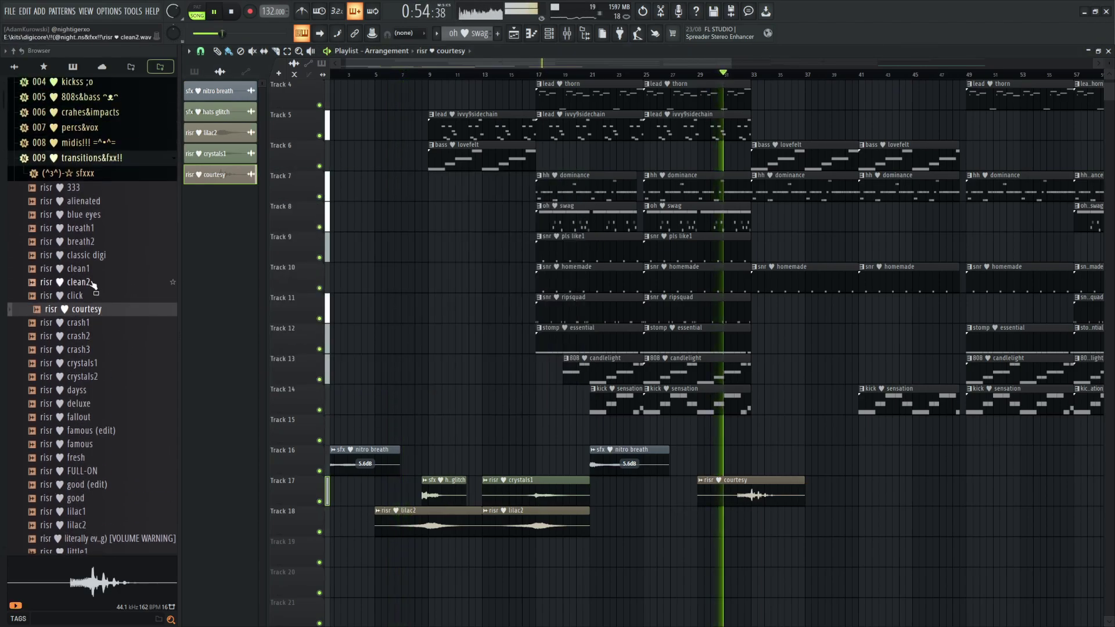
click(67, 237)
key(space)
click(101, 253)
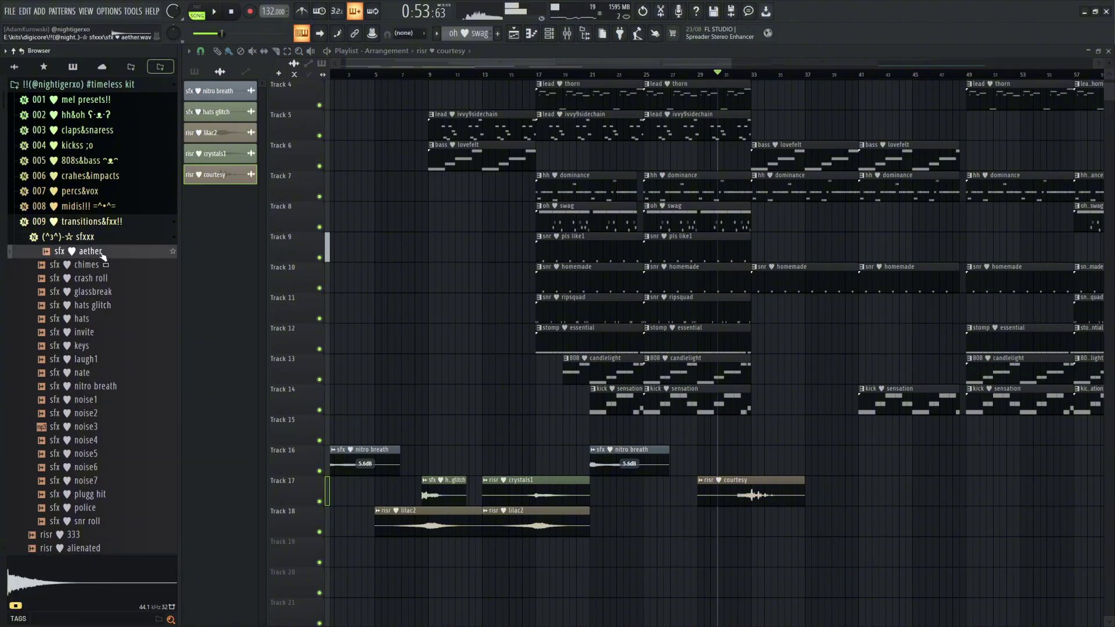
drag(784, 463, 778, 462)
key(space)
double_click(778, 462)
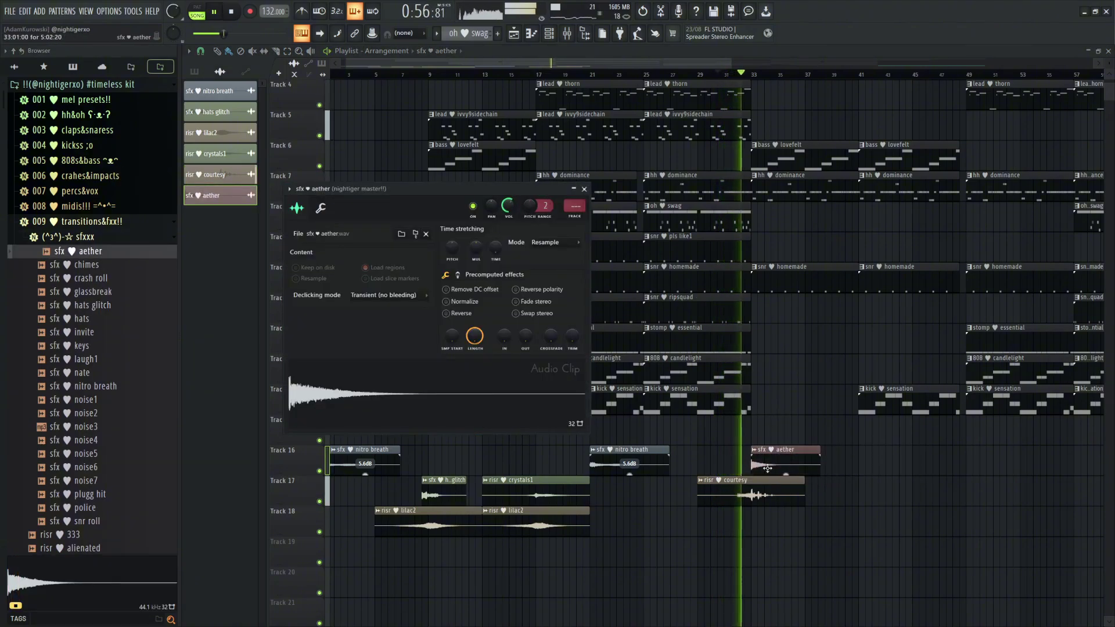
click(766, 491)
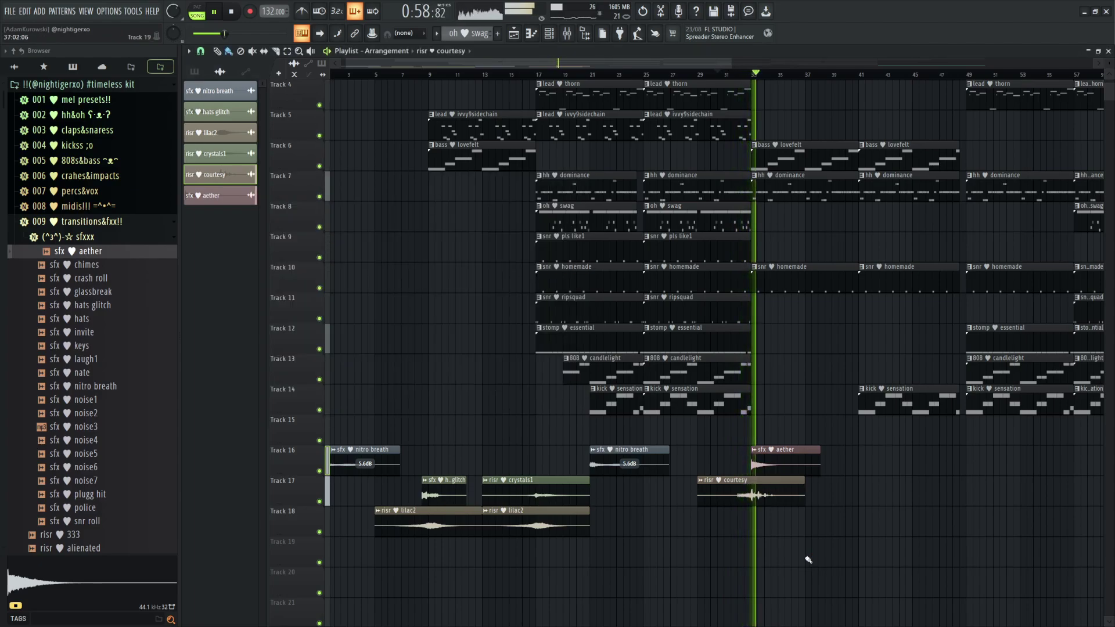
Place the risr ♥ market big sample on Track 18 at bar 37 and adjust its time stretching mode
scroll(900, 499, down, 3)
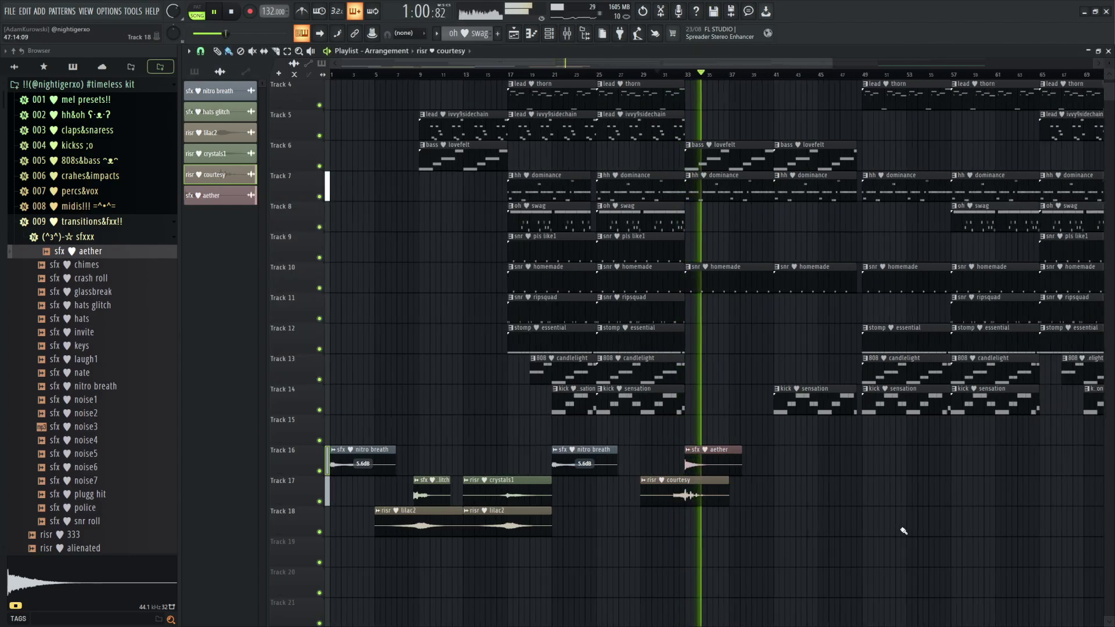
click(139, 232)
scroll(124, 286, down, 4)
scroll(125, 389, down, 3)
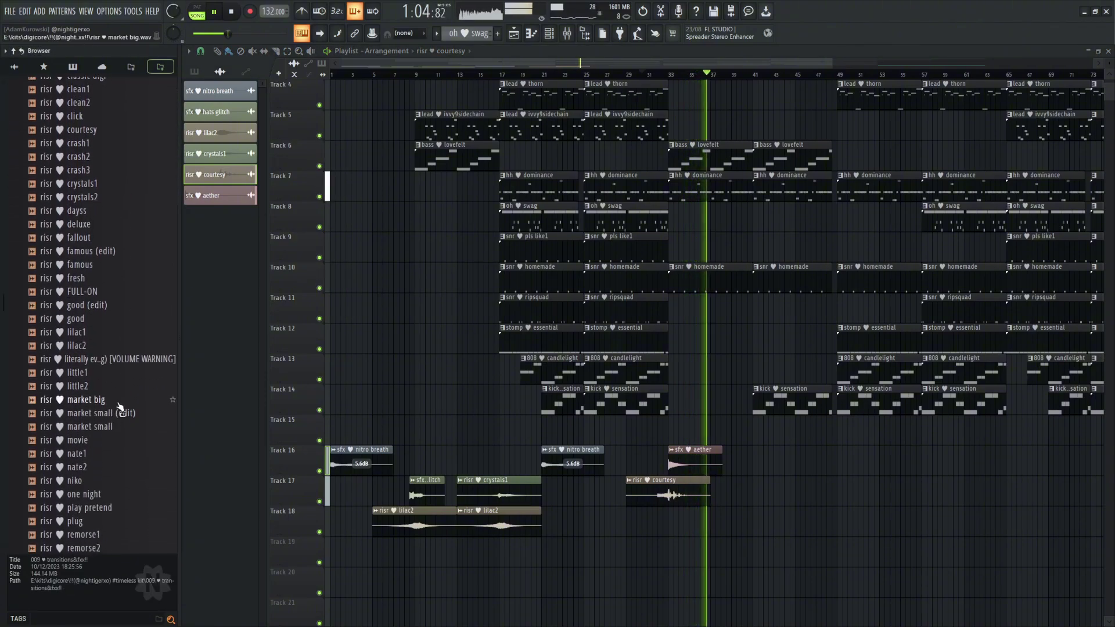
drag(119, 400, 733, 524)
double_click(733, 524)
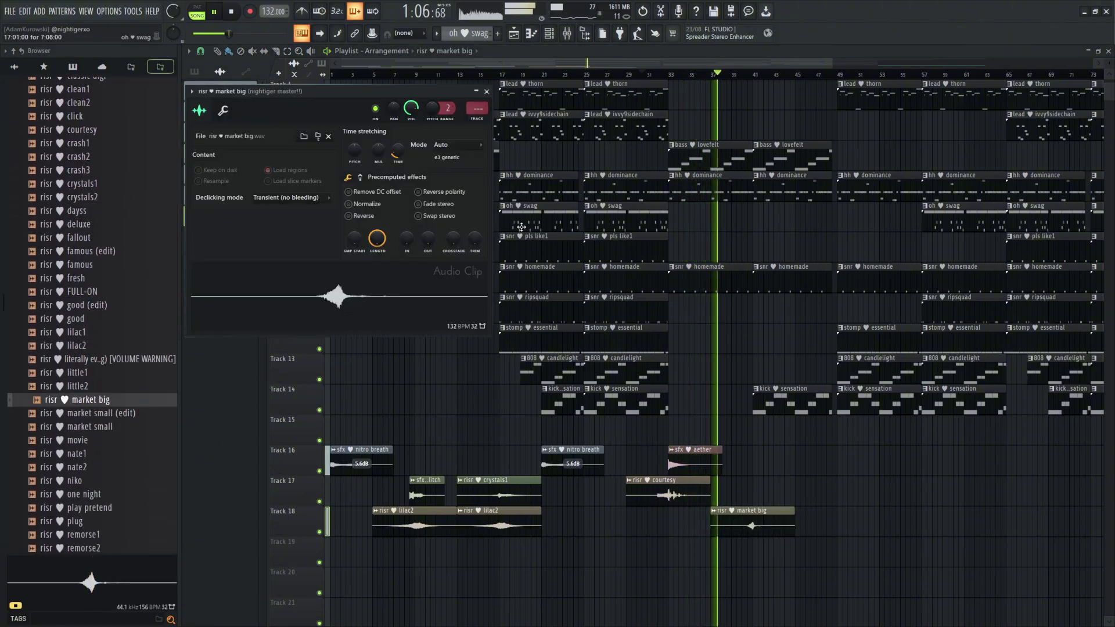
click(463, 150)
click(459, 164)
key(Escape)
scroll(857, 549, down, 1)
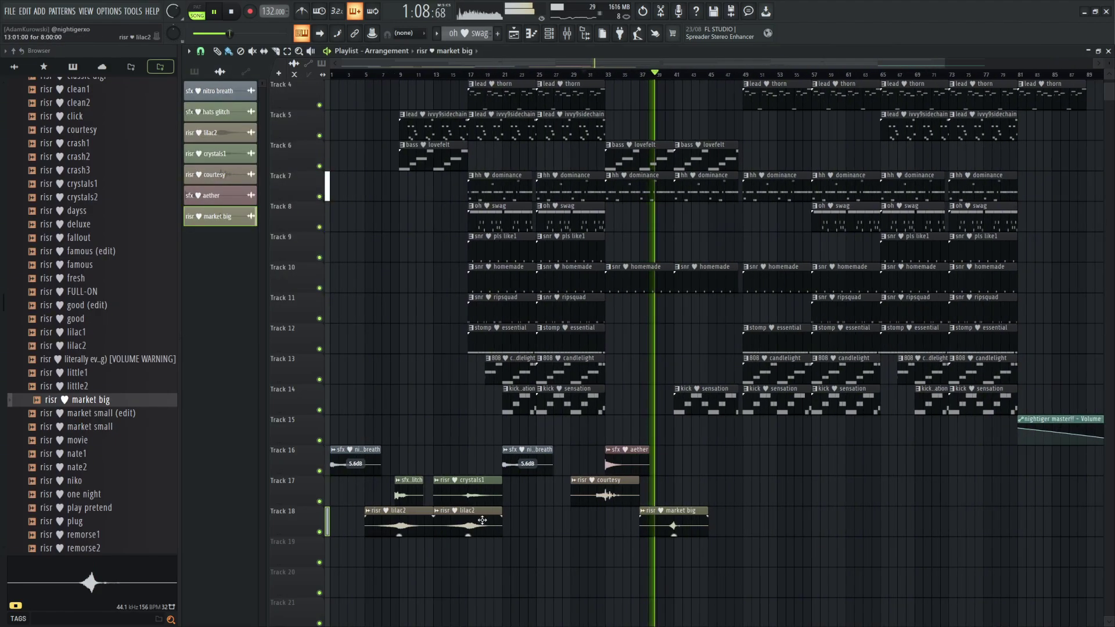
Add copies of risr ♥ lilac2 on Track 18 at bar 61 and risr ♥ crystals1 on Track 17 at bar 65
click(482, 521)
drag(474, 540, 926, 521)
key(ctrl+b)
scroll(876, 497, up, 3)
scroll(864, 510, down, 2)
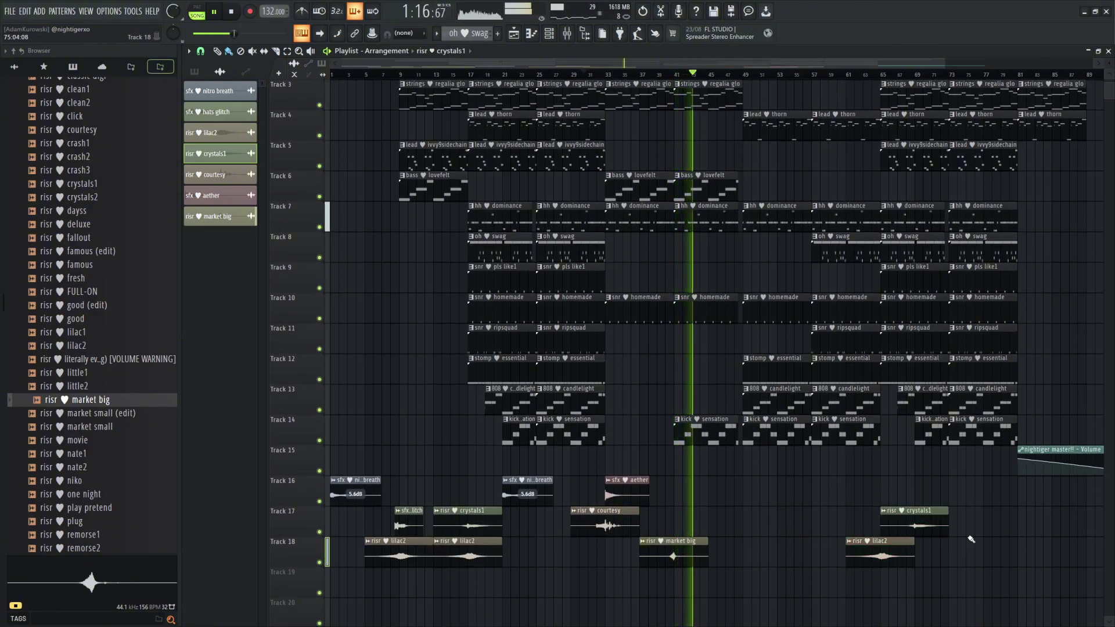
Place copies of sfx ♥ nitro breath on Track 16 at bar 49 and risr ♥ lilac2 on Track 18 at bar 45
scroll(971, 540, down, 2)
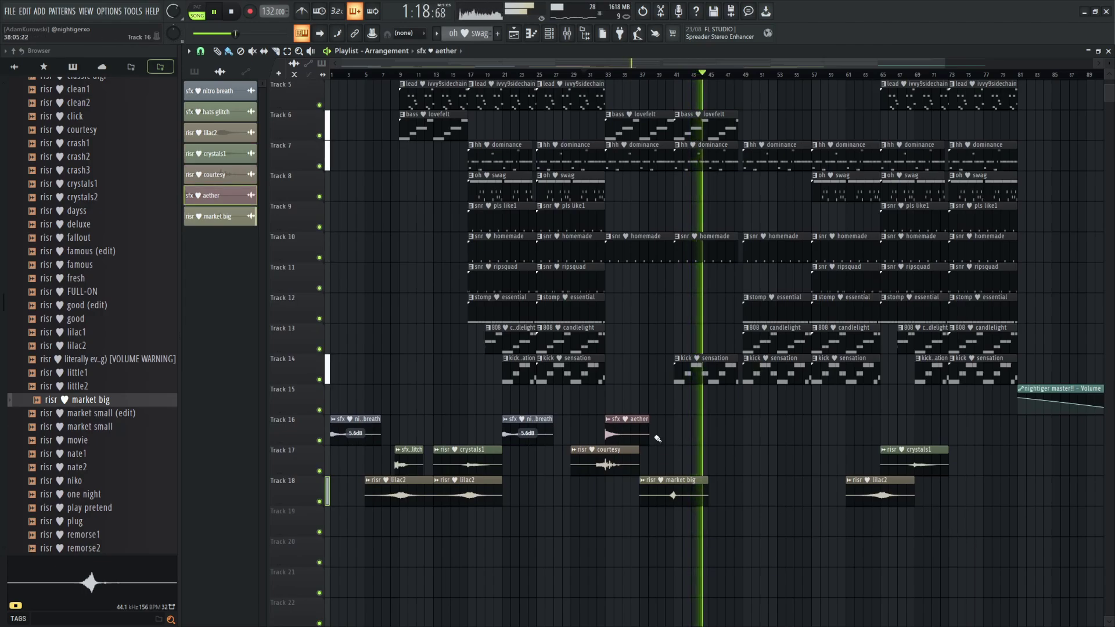
click(545, 431)
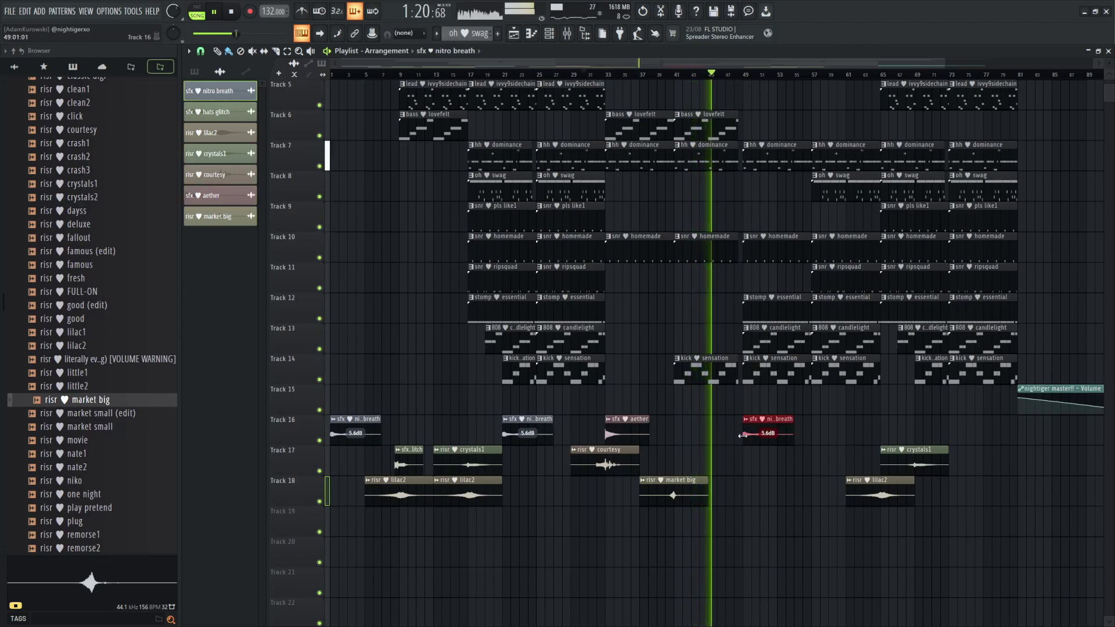
click(477, 470)
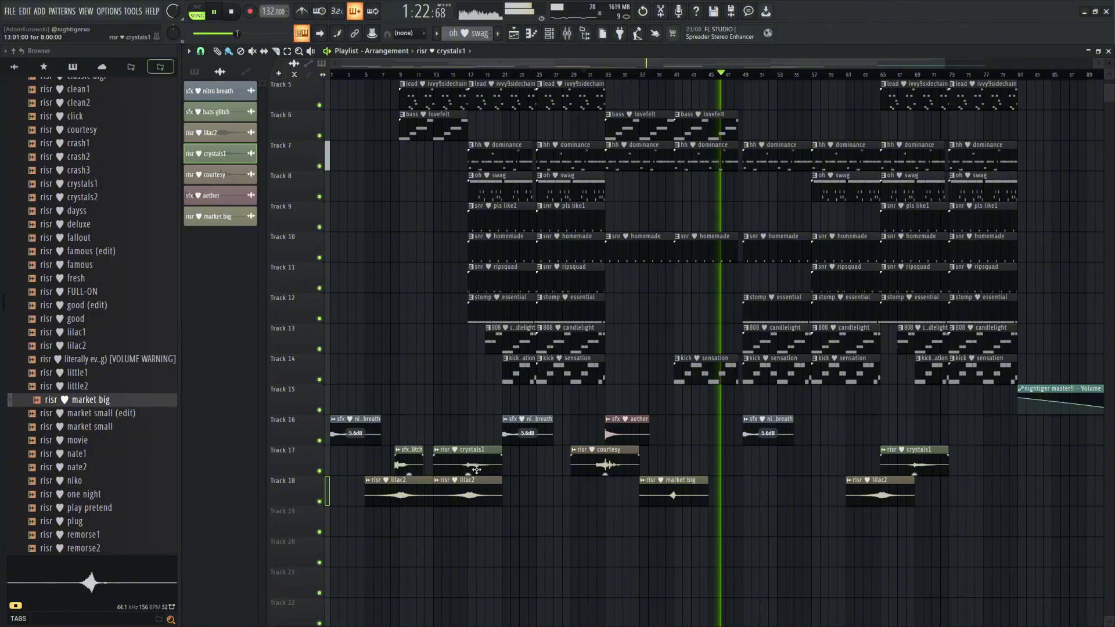
click(738, 494)
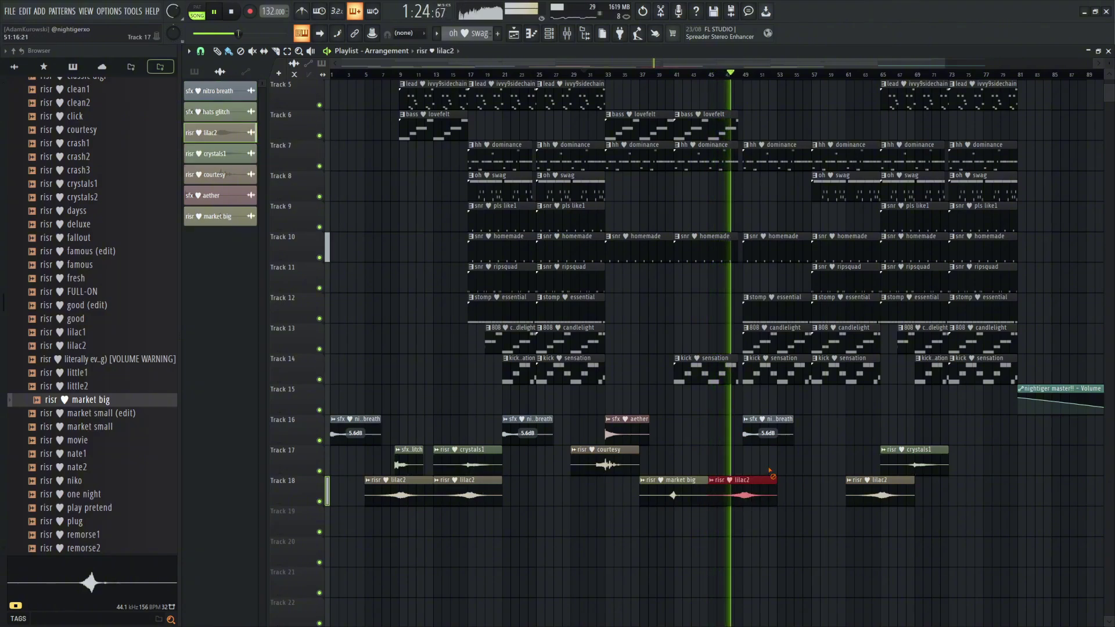
scroll(813, 491, down, 2)
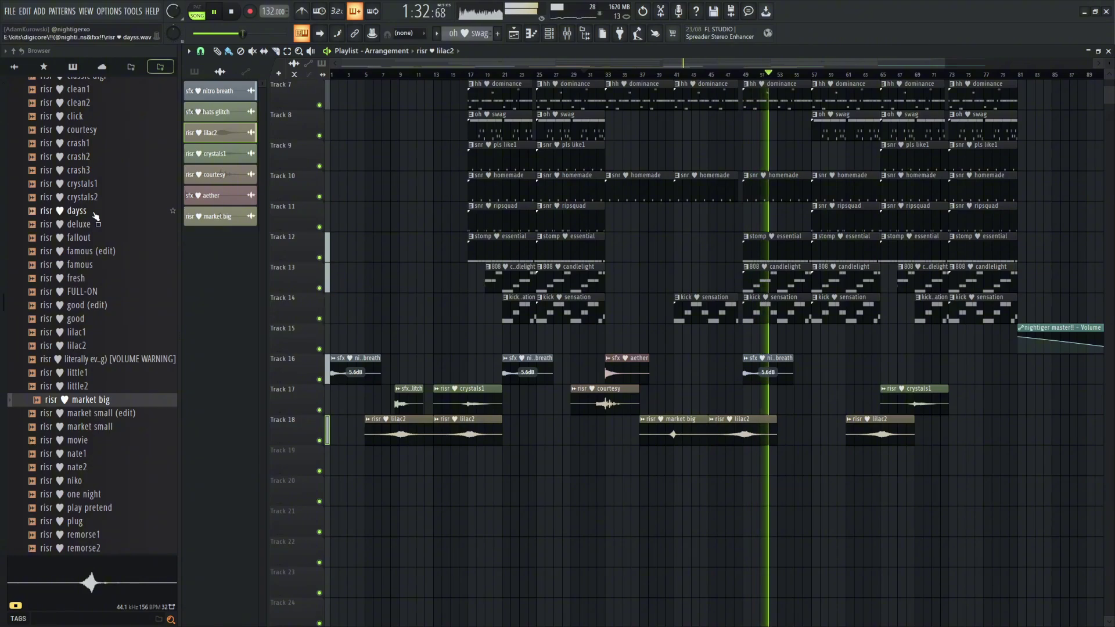
Place the risr ♥ dayss sample on Track 17 at bar 53 with Resample time stretching and a slightly lowered clip gain
drag(76, 211, 802, 402)
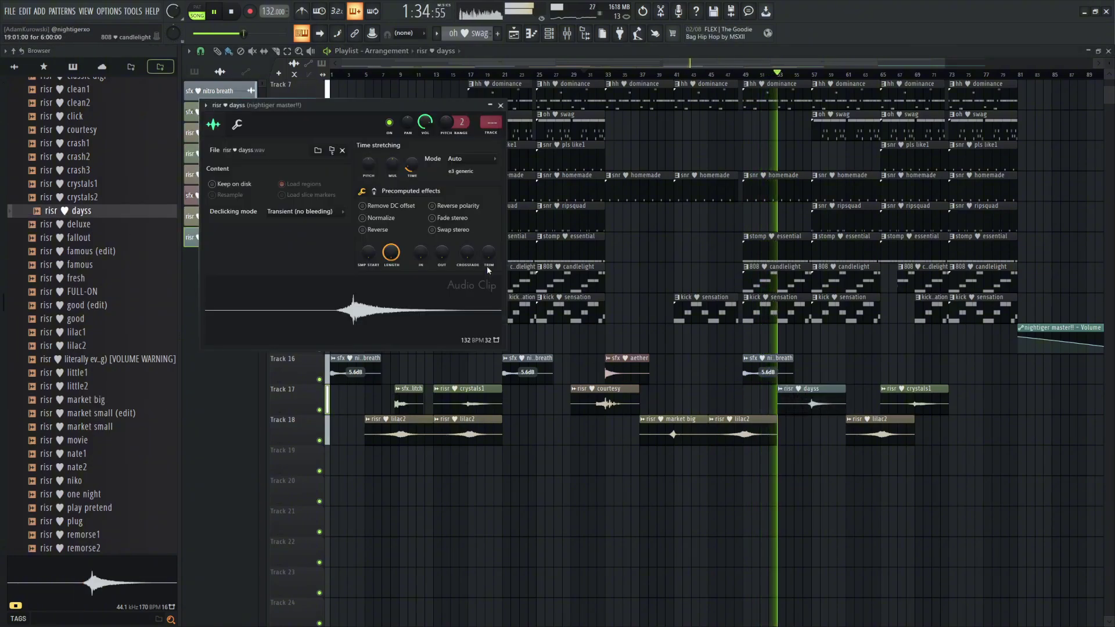
click(469, 164)
click(511, 193)
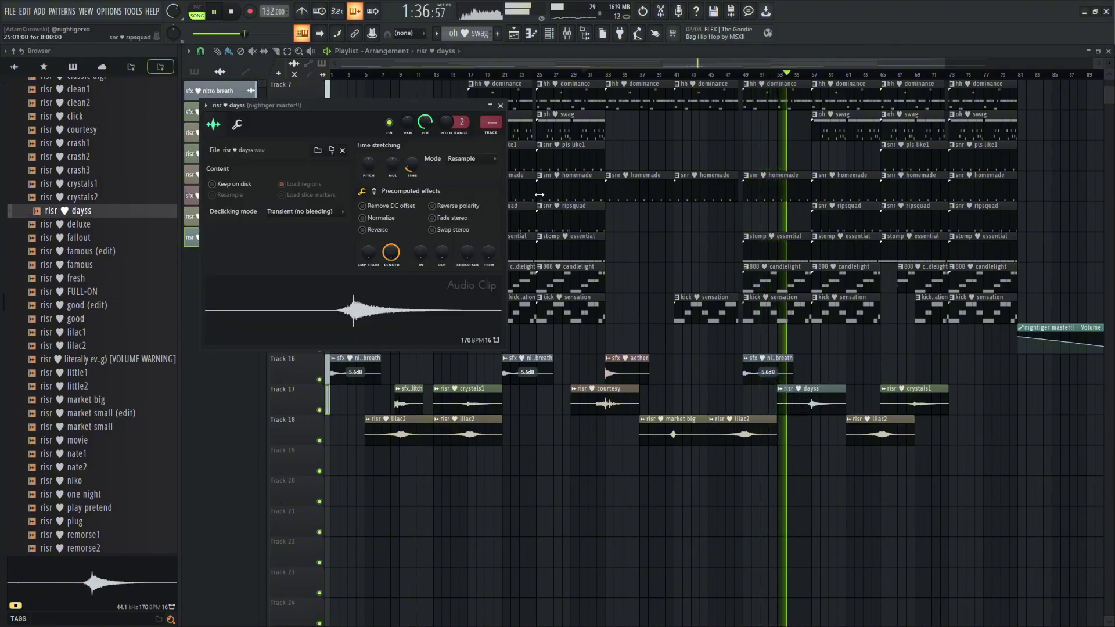
key(Escape)
scroll(819, 349, up, 2)
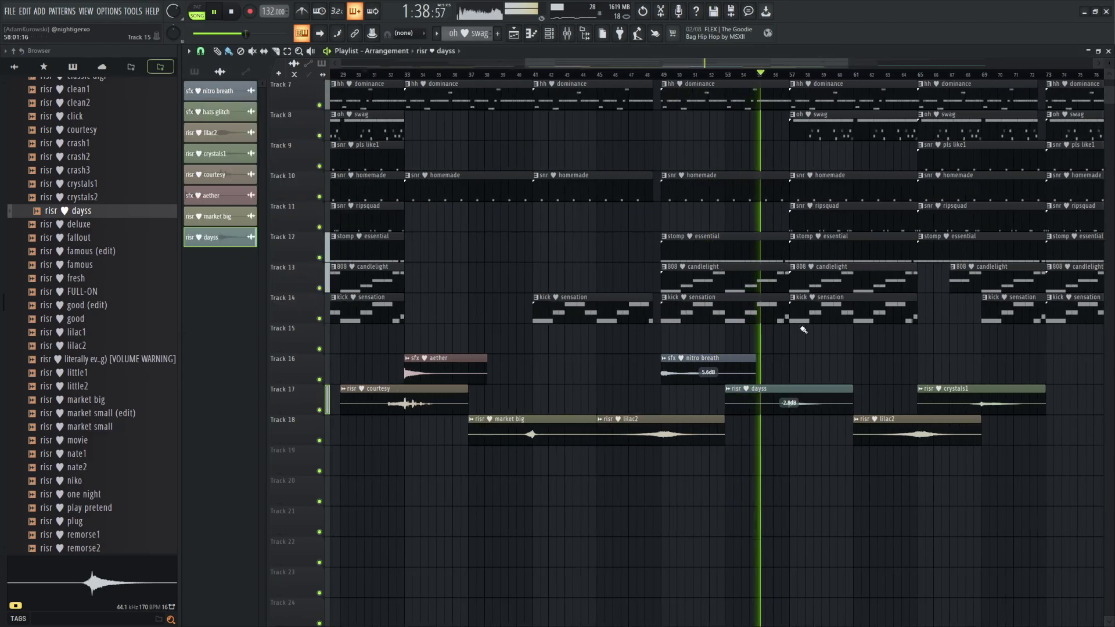
Trim the ends of the hh ♥ dominance, snr ♥ homemade, snr ♥ ripsquad and kick ♥ sensation clips just before bar 65
scroll(784, 314, up, 3)
scroll(789, 323, up, 3)
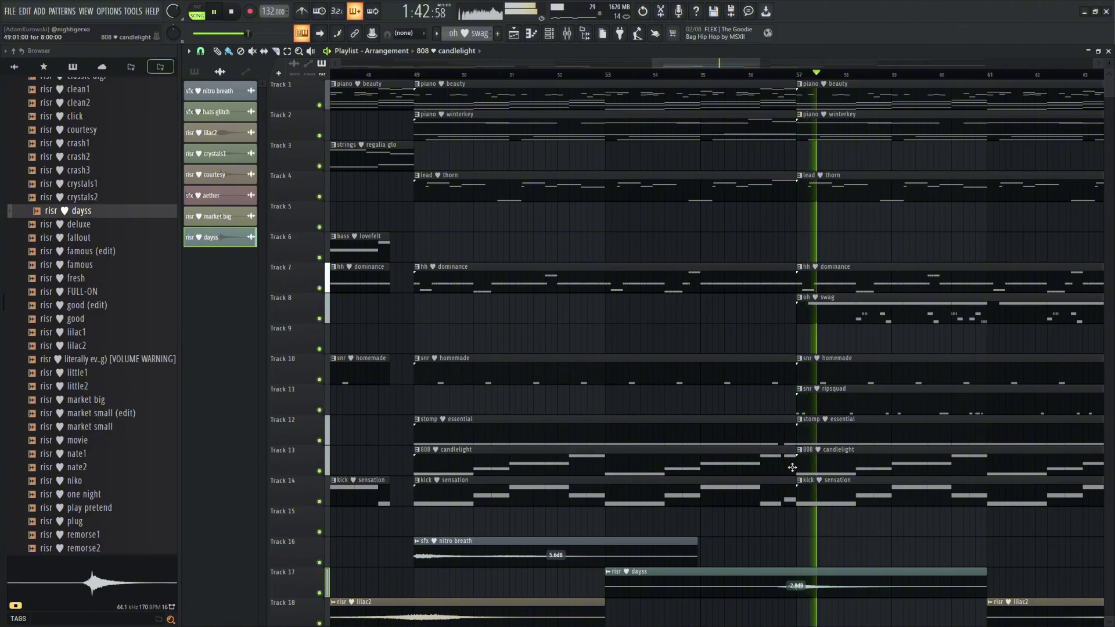
scroll(790, 462, down, 5)
scroll(787, 260, down, 2)
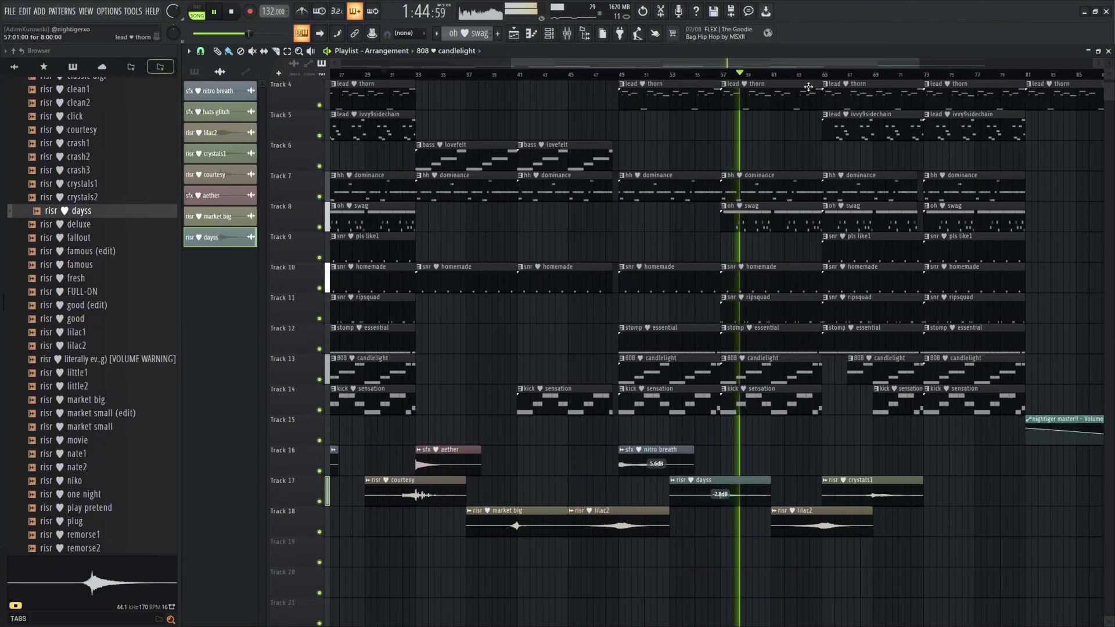
scroll(818, 107, up, 4)
scroll(790, 313, up, 4)
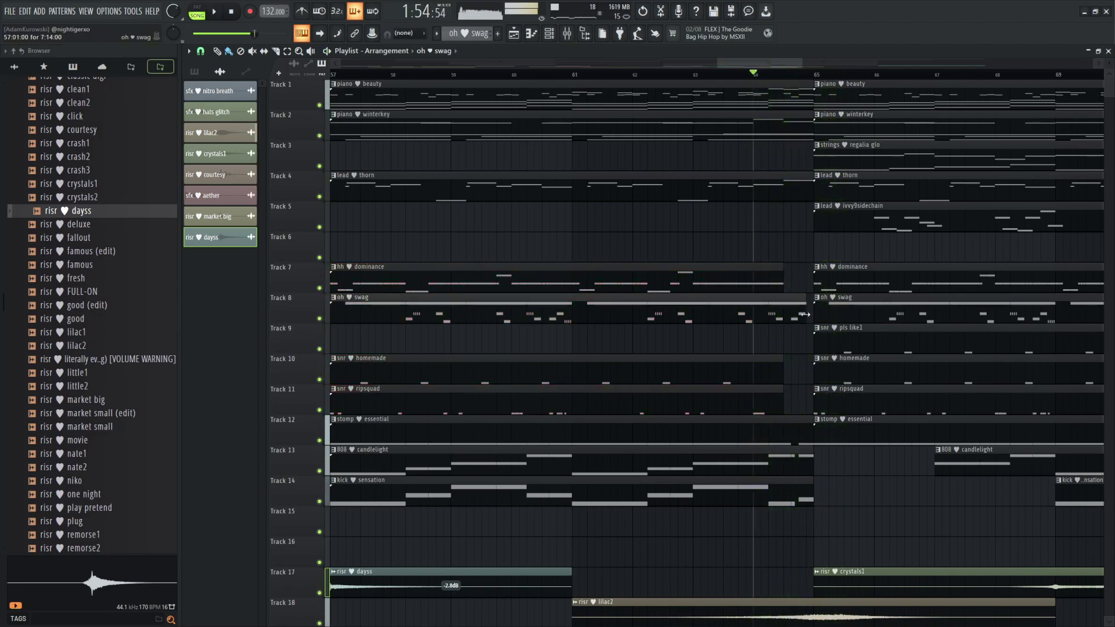
drag(816, 488, 789, 493)
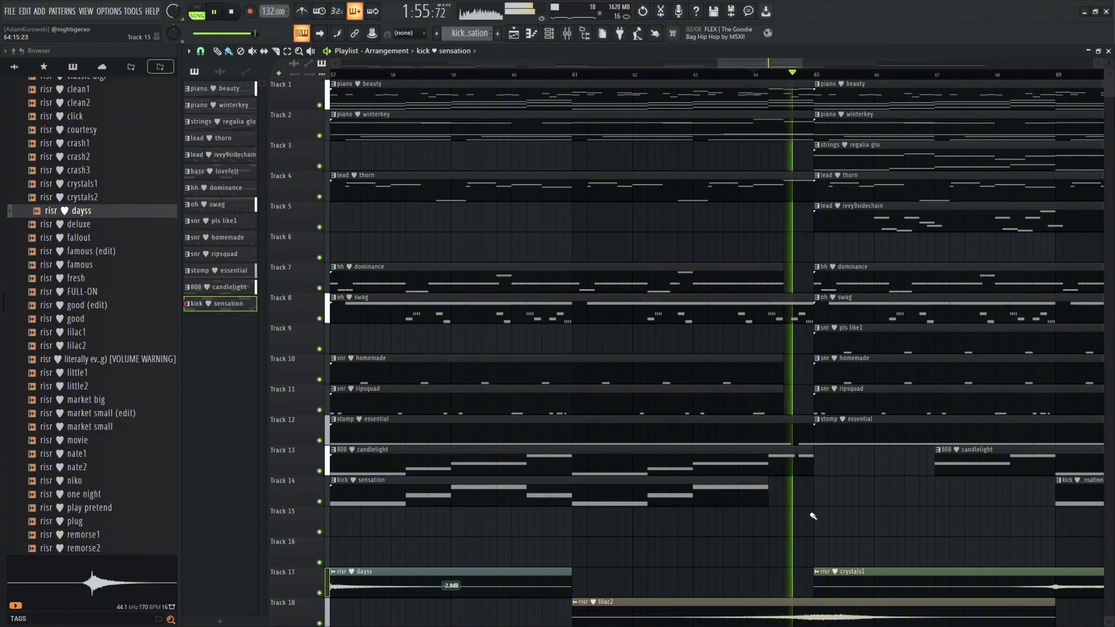
Extend the start of the kick ♥ sensation clip back to bar 67 and move the nearby risr ♥ crystals1 clip to bar 63
scroll(817, 516, down, 2)
scroll(872, 523, up, 1)
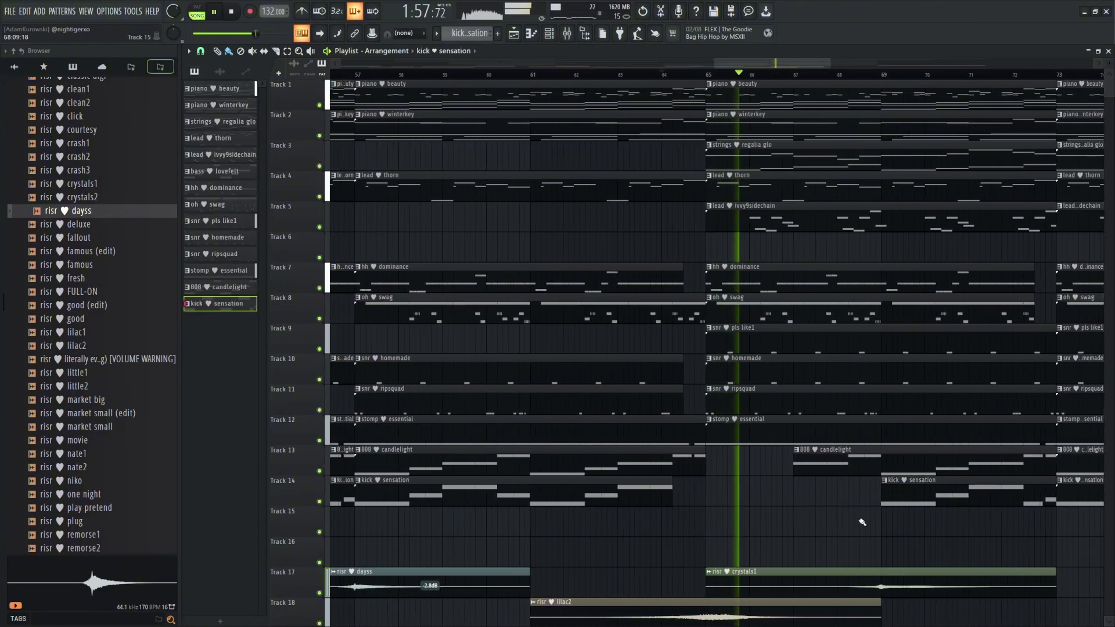
scroll(794, 466, down, 2)
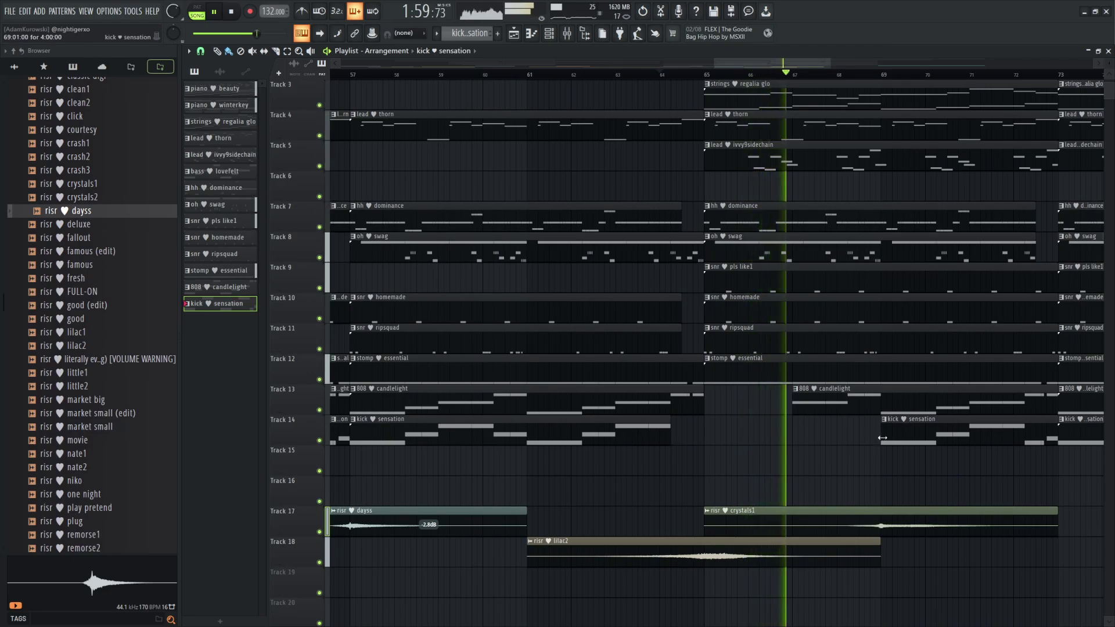
ctrl+scroll(883, 442, down, 6)
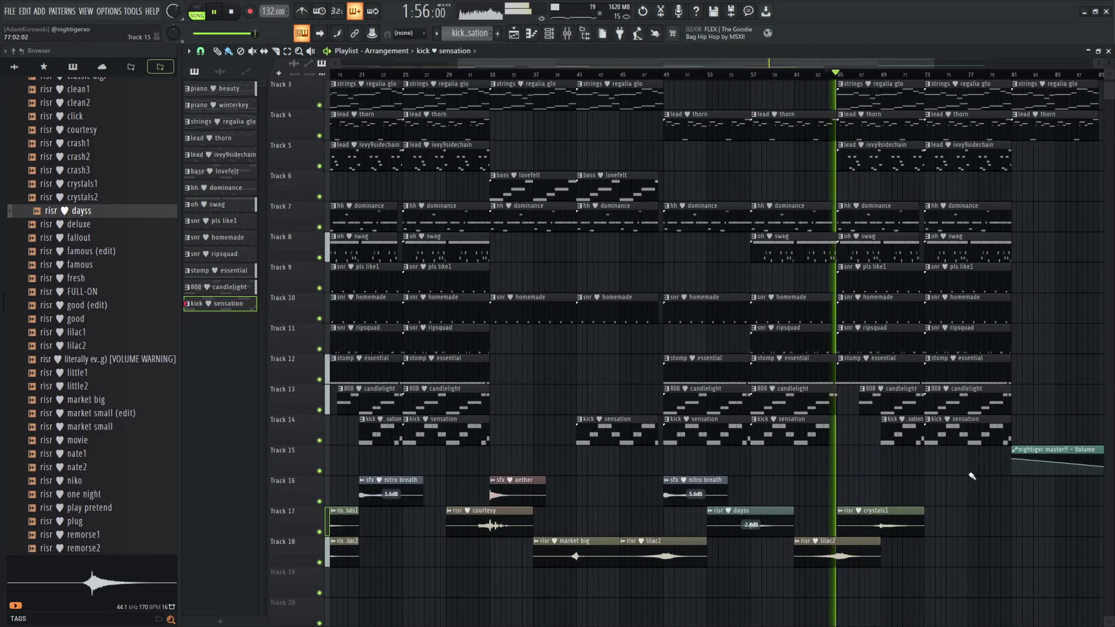
ctrl+scroll(900, 453, up, 3)
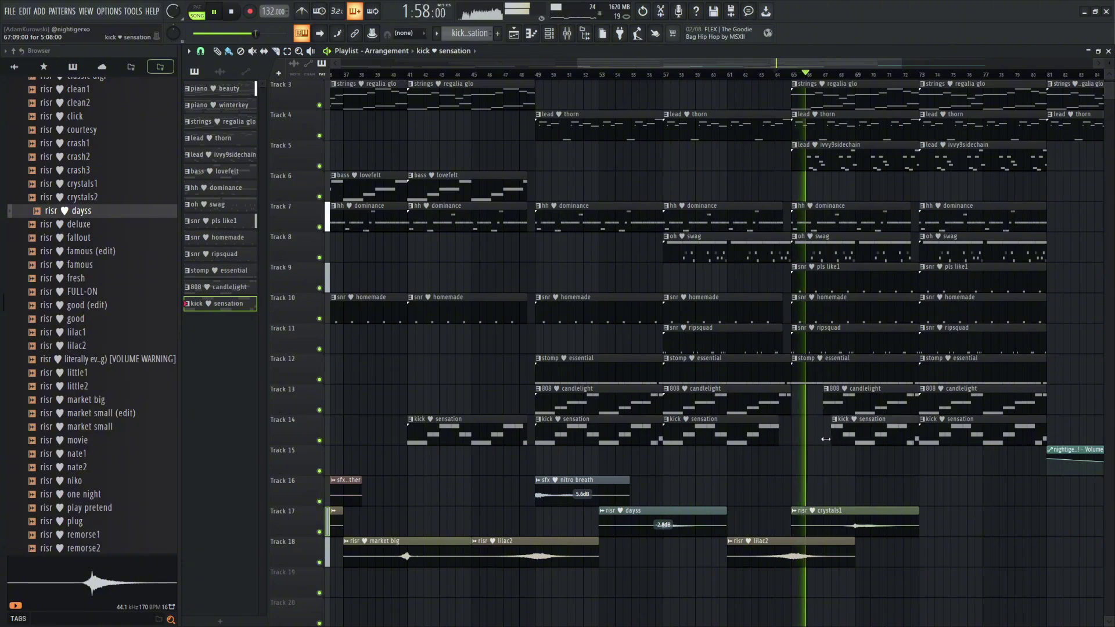
drag(825, 440, 823, 439)
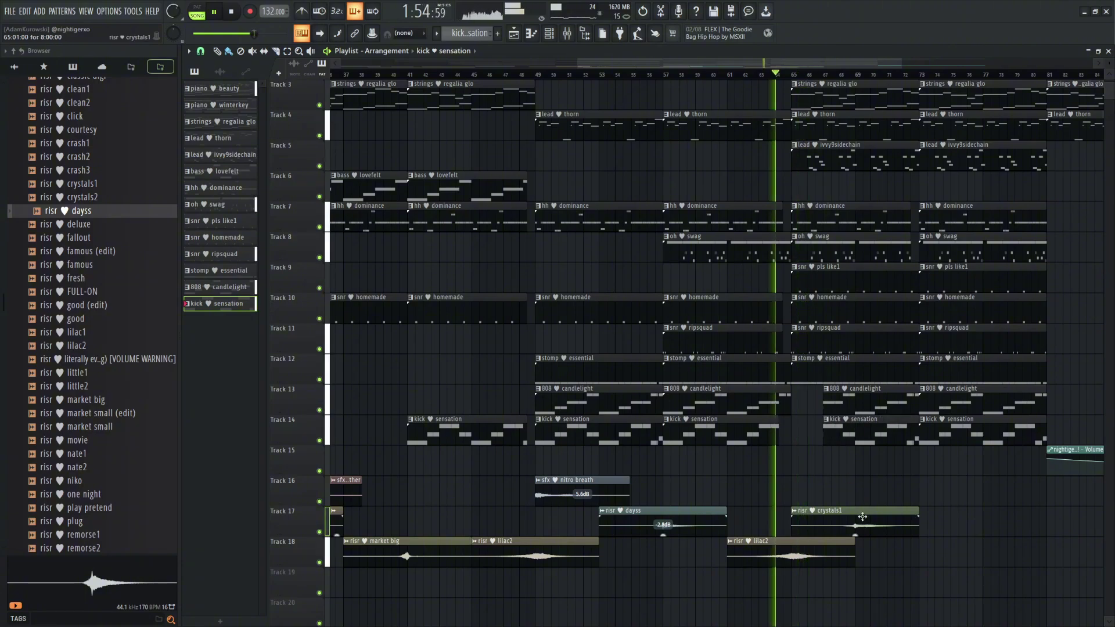
drag(861, 520, 829, 520)
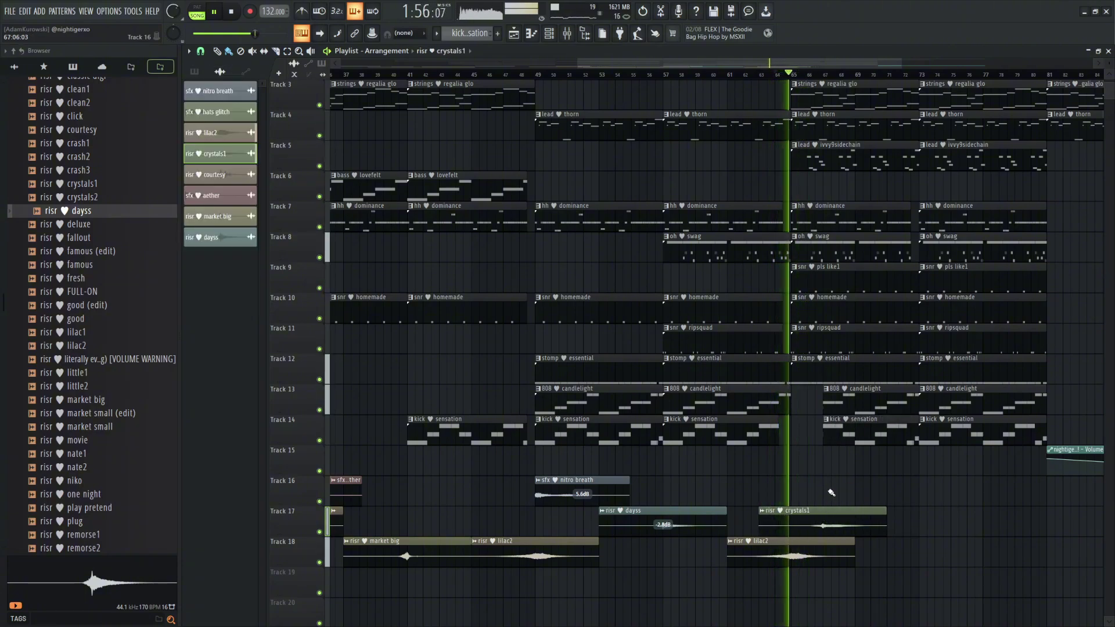
Slice the Track 7–11 hi-hat and snare clips halfway through bar 66 and at bar 67, and delete the half-bar pieces between
ctrl+scroll(828, 470, up, 2)
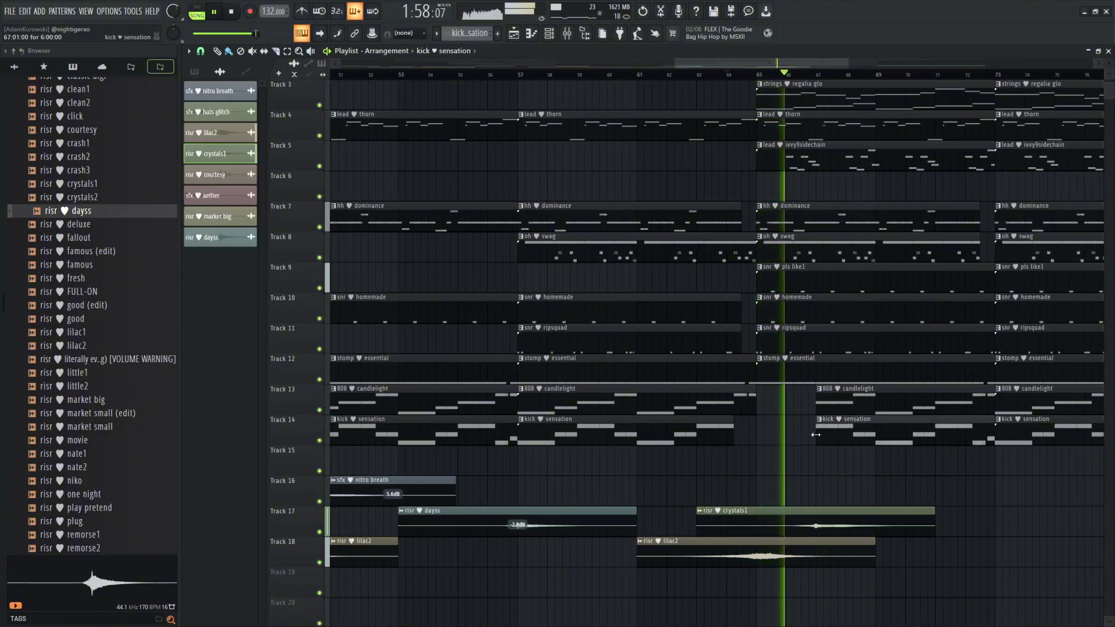
ctrl+scroll(813, 299, up, 3)
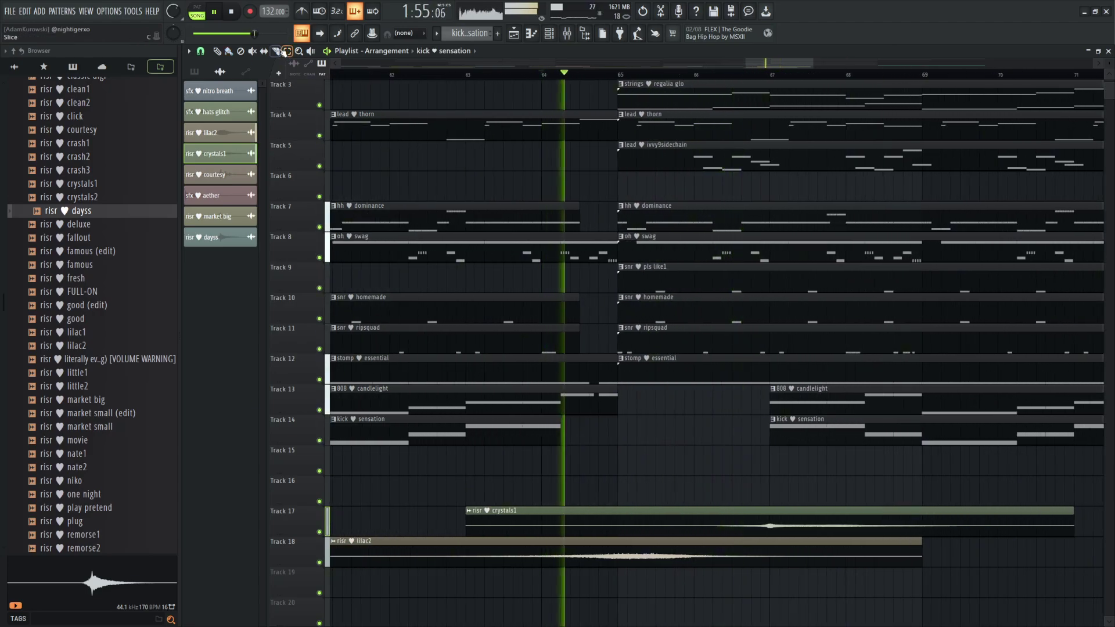
ctrl+scroll(701, 261, up, 1)
drag(746, 287, 745, 224)
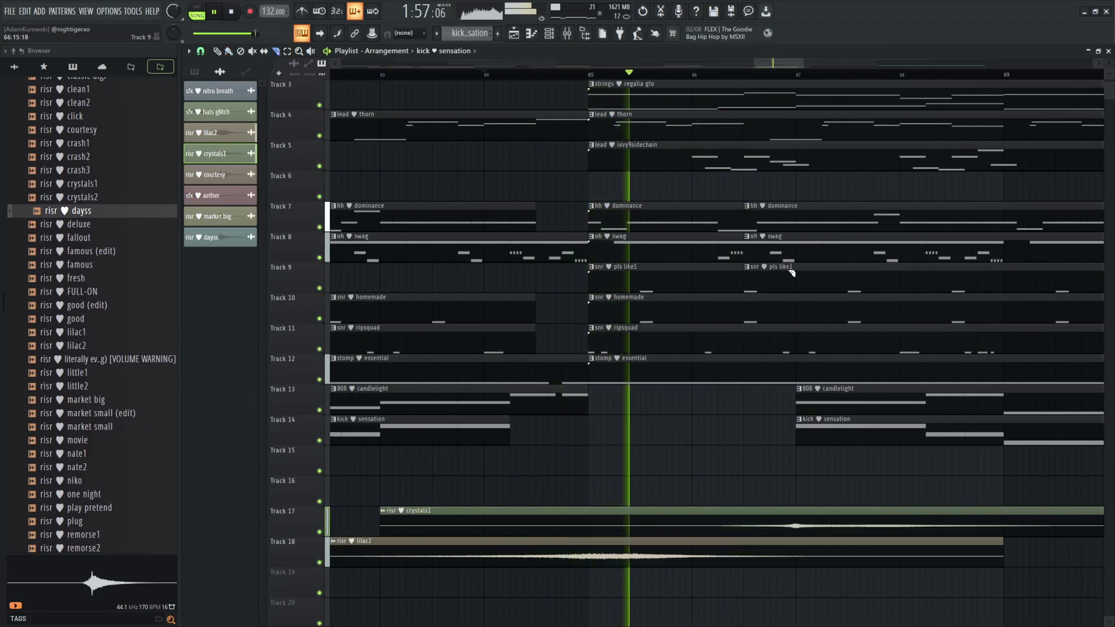
drag(795, 279, 796, 225)
drag(744, 342, 744, 311)
right_click(791, 311)
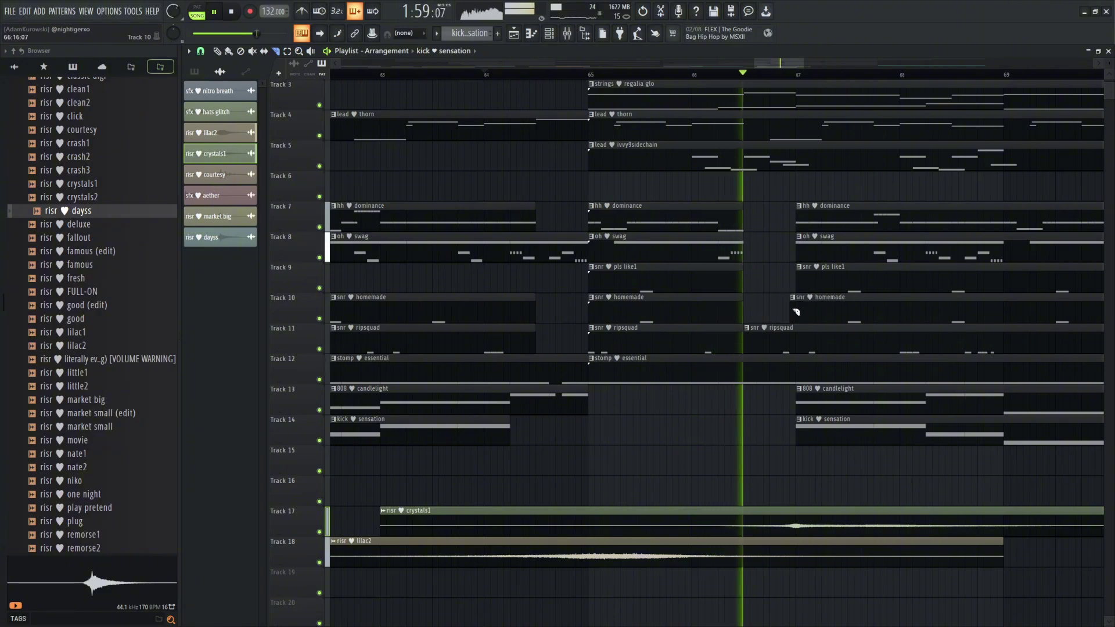
drag(796, 344, 797, 317)
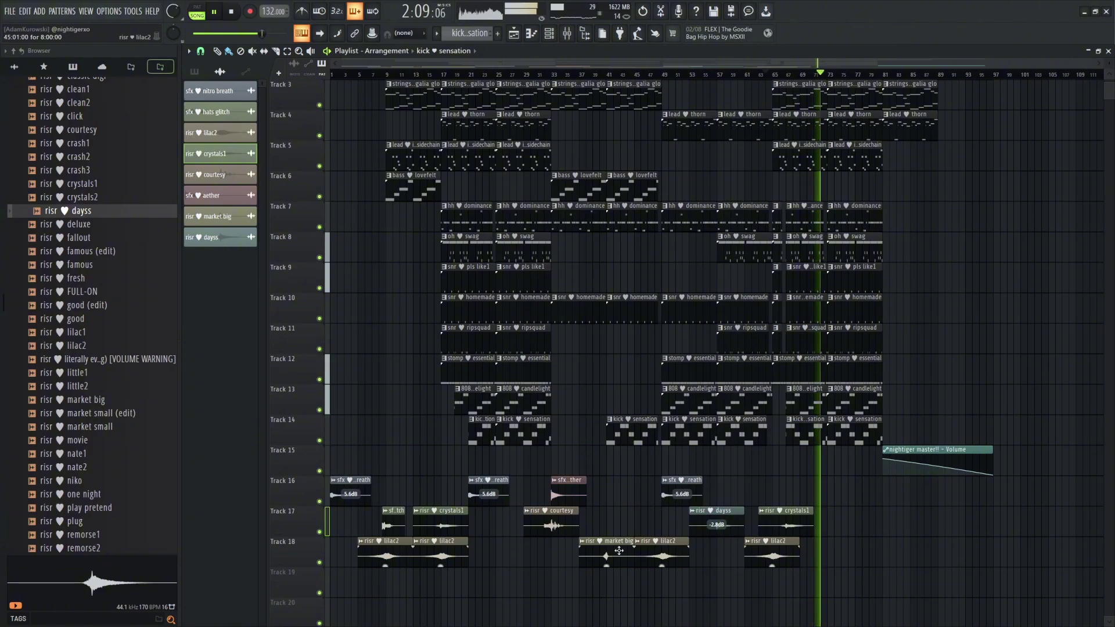
Place risr ♥ courtesy on Track 16 and risr ♥ lilac2 on Track 18 at bar 77, and sfx ♥ nitro breath on Track 17 at bar 81
drag(450, 597, 880, 487)
key(ctrl+d)
click(571, 516)
right_click(887, 527)
scroll(906, 516, down, 1)
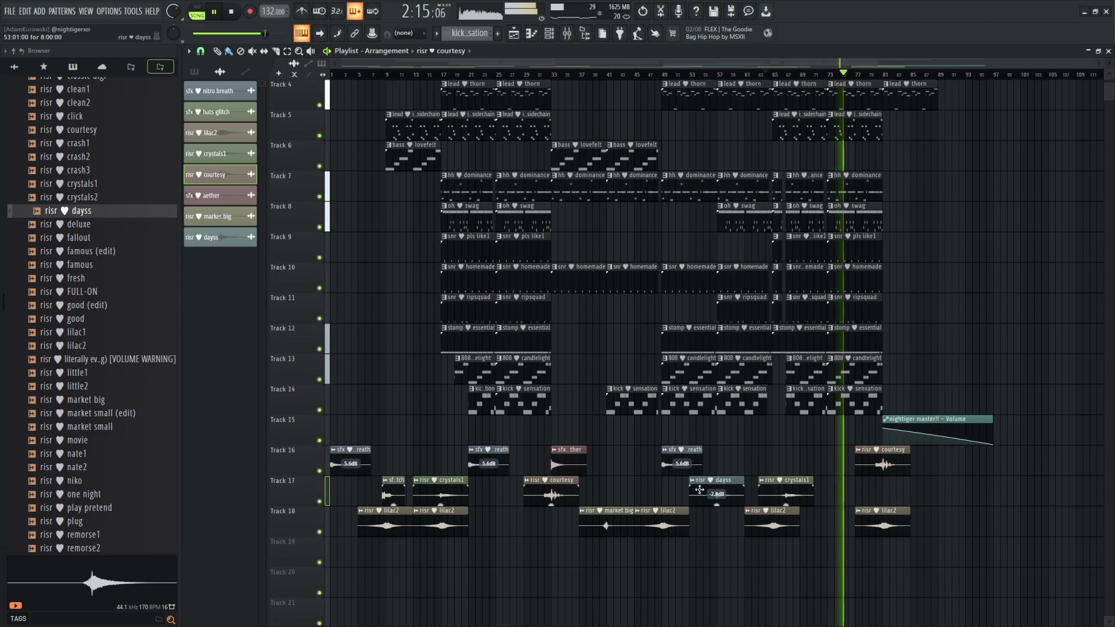
click(886, 493)
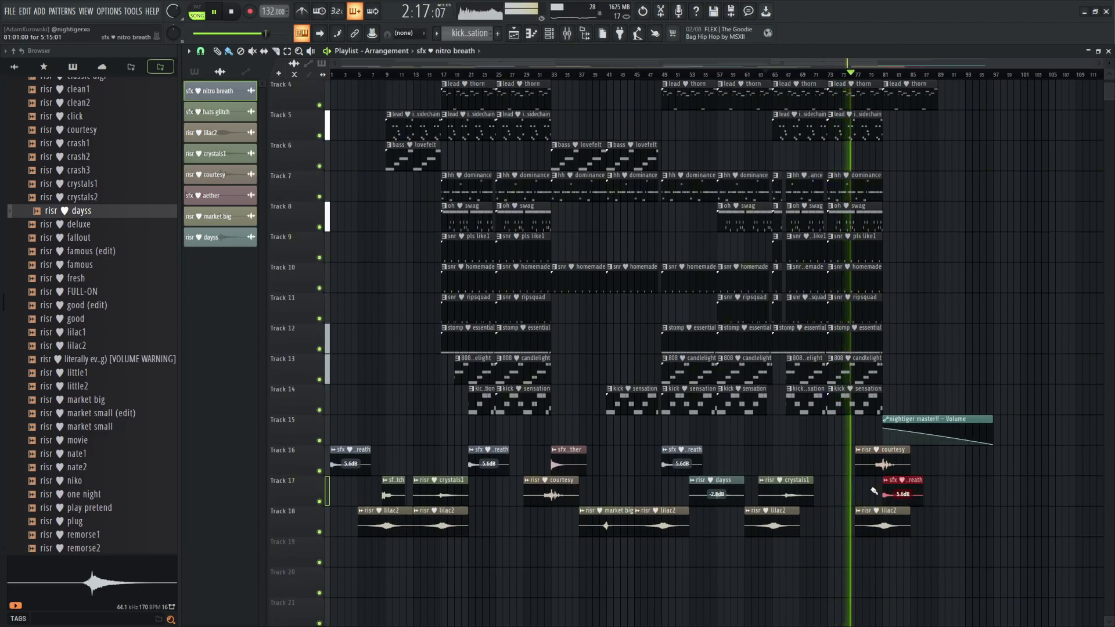
Place risr ♥ market big on Track 18 at bar 85 and sfx ♥ aether on Track 16 at bar 89
click(568, 465)
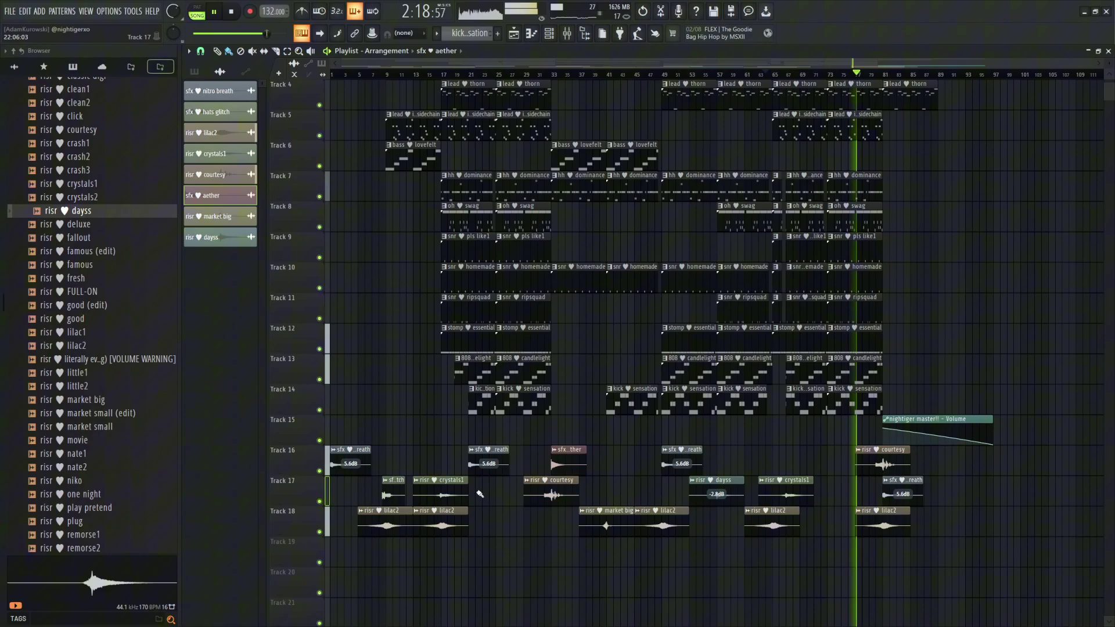
click(448, 491)
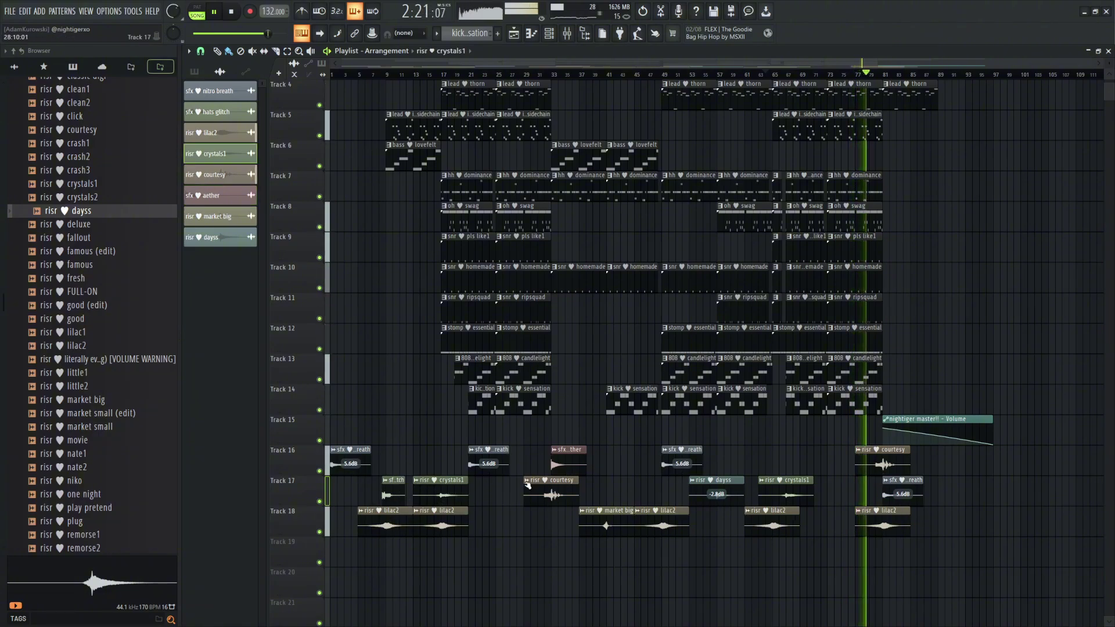
click(613, 525)
click(933, 528)
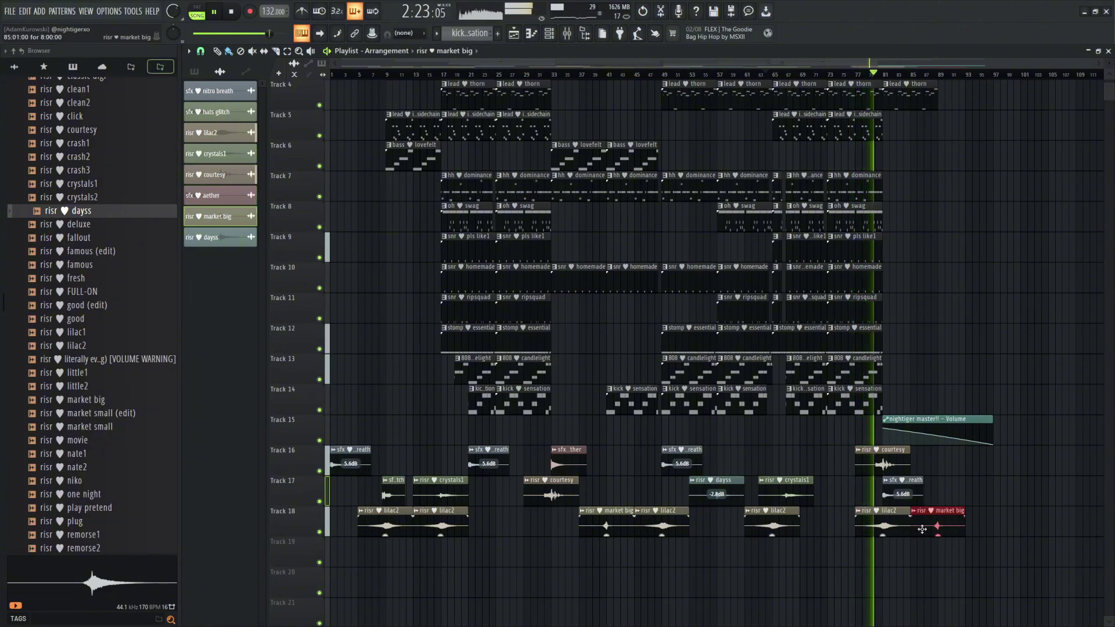
click(568, 462)
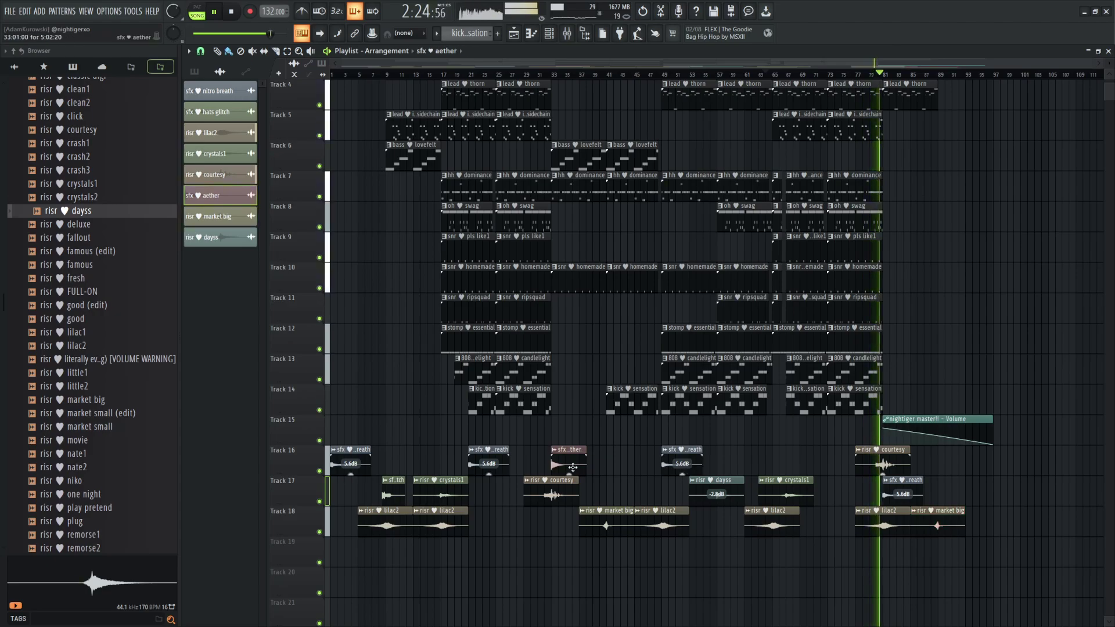
click(933, 465)
drag(941, 469, 948, 468)
Place a copy of the bass ♥ lovefelt pattern on Track 6 at bar 81, under the outro
scroll(1006, 486, up, 3)
scroll(1005, 485, up, 3)
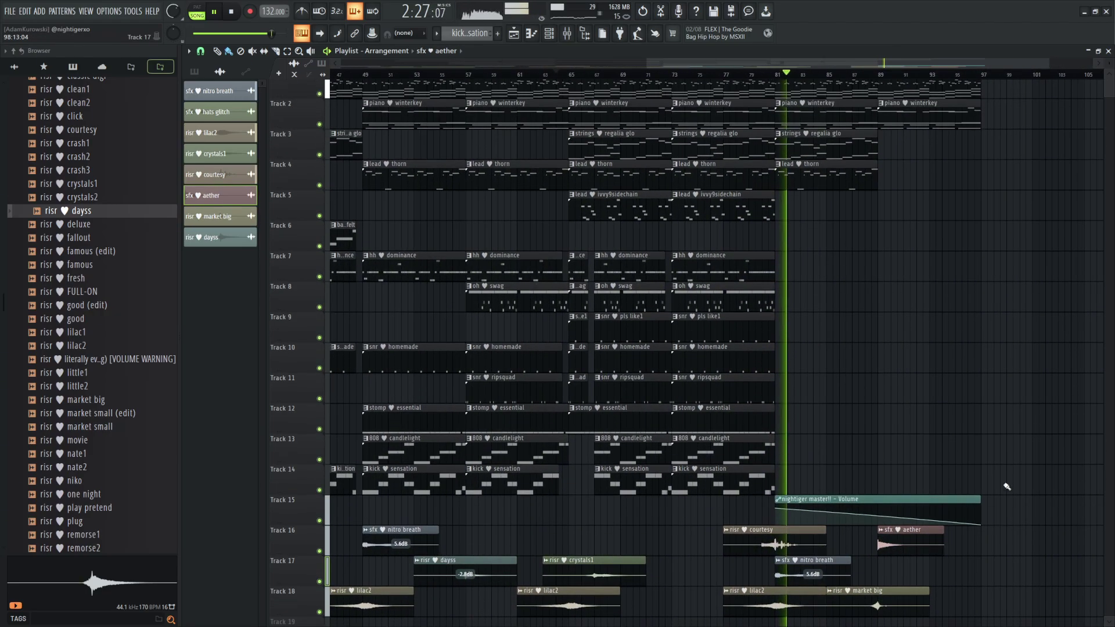
scroll(602, 213, down, 5)
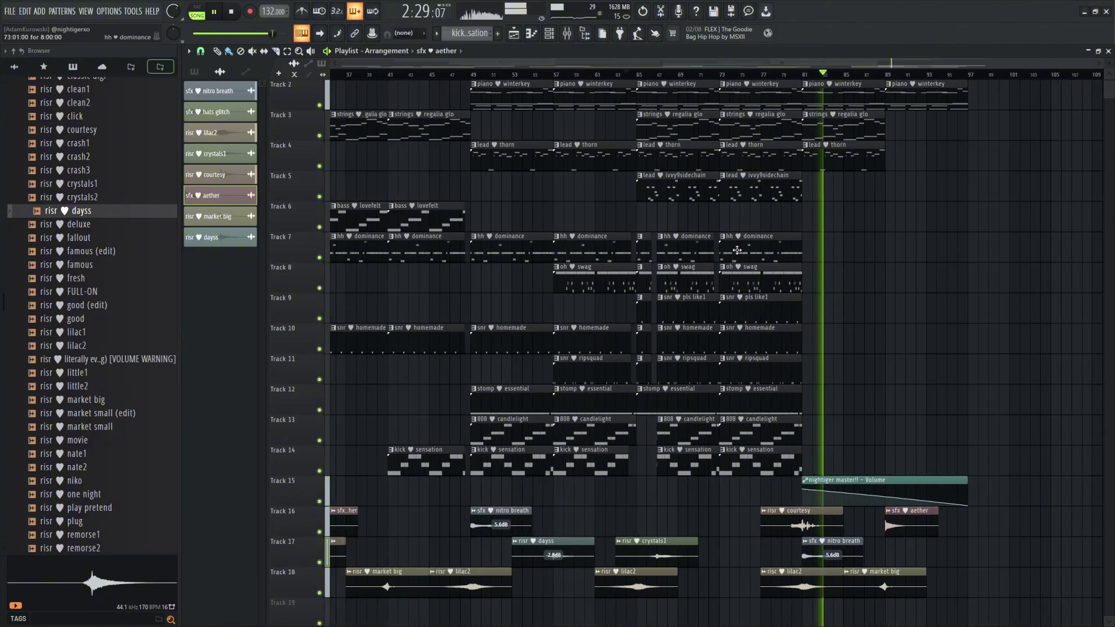
click(602, 213)
click(886, 219)
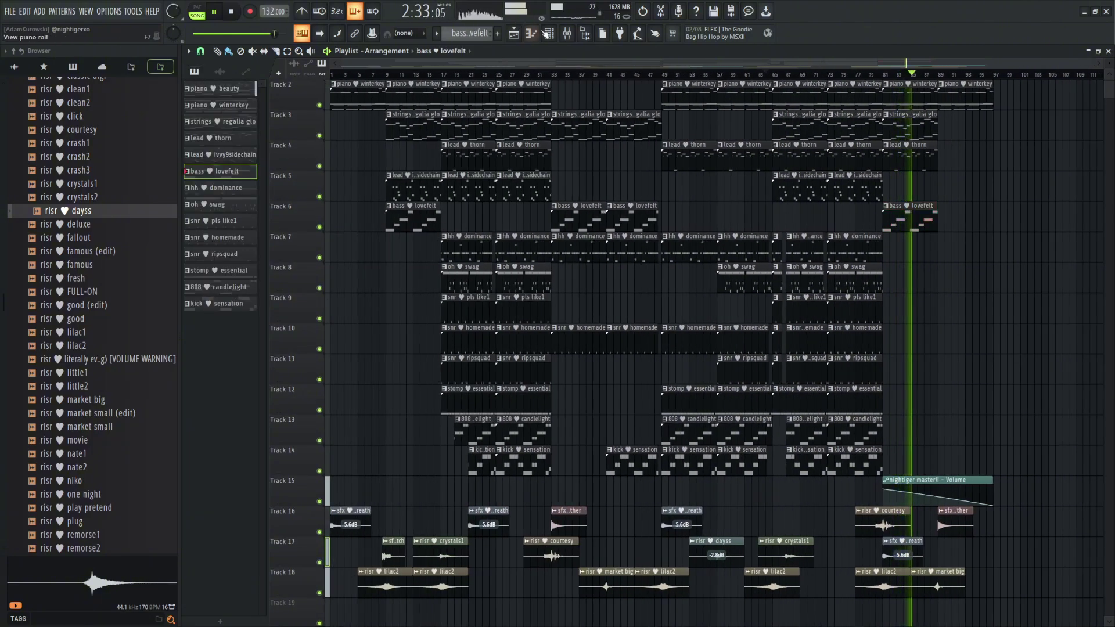
Lower the low-shelf EQ level of the bass ♥ lovefelt mixer track to about -0.6 dB
key(F9)
click(556, 273)
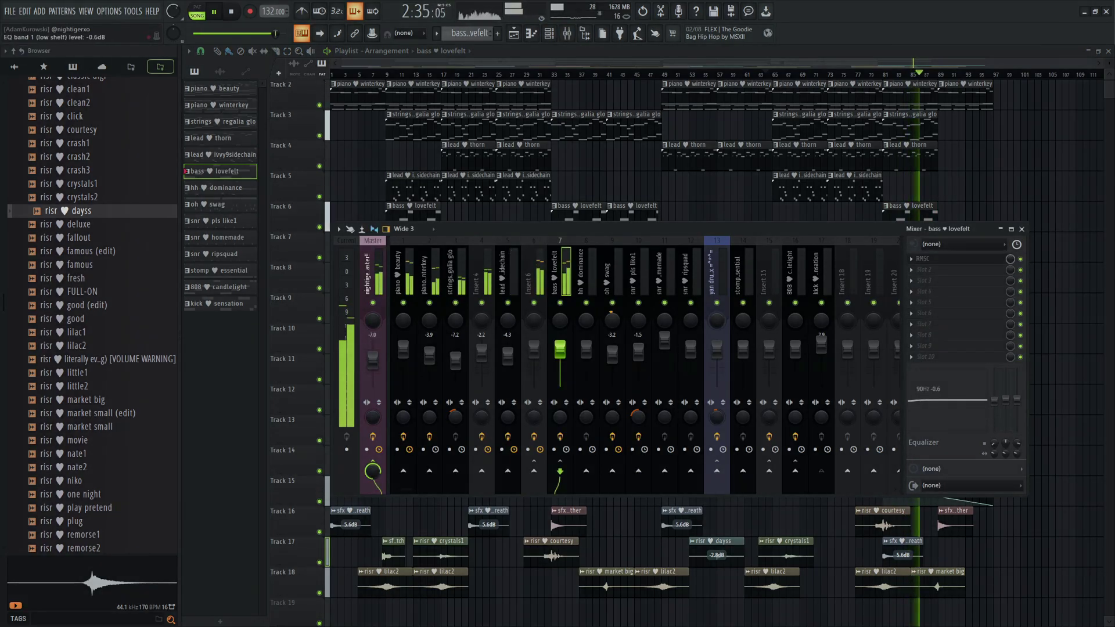
key(F9)
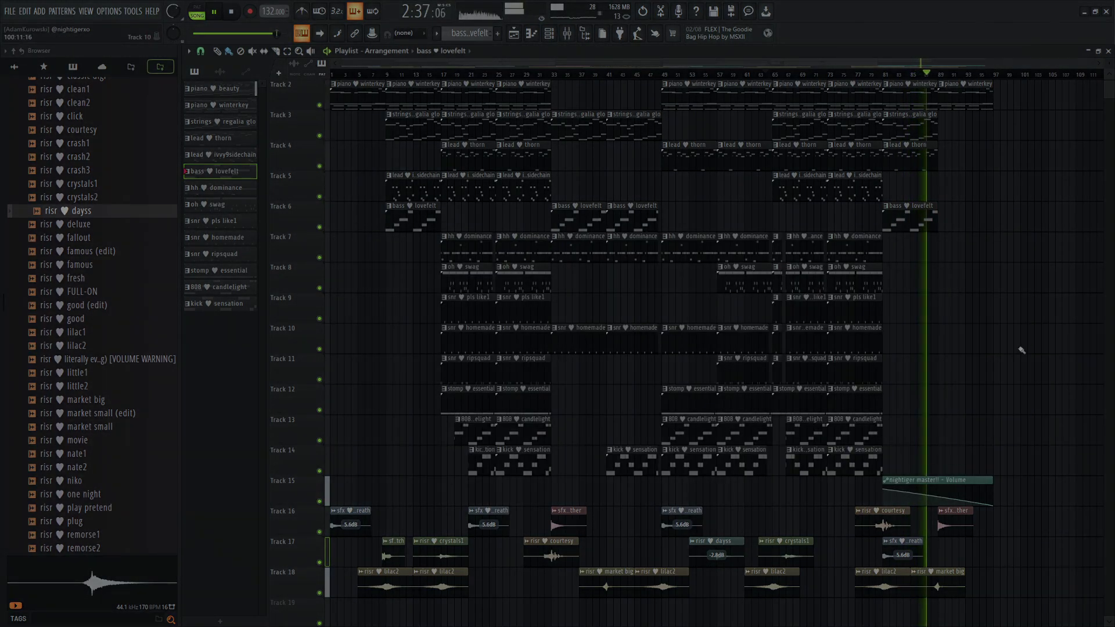